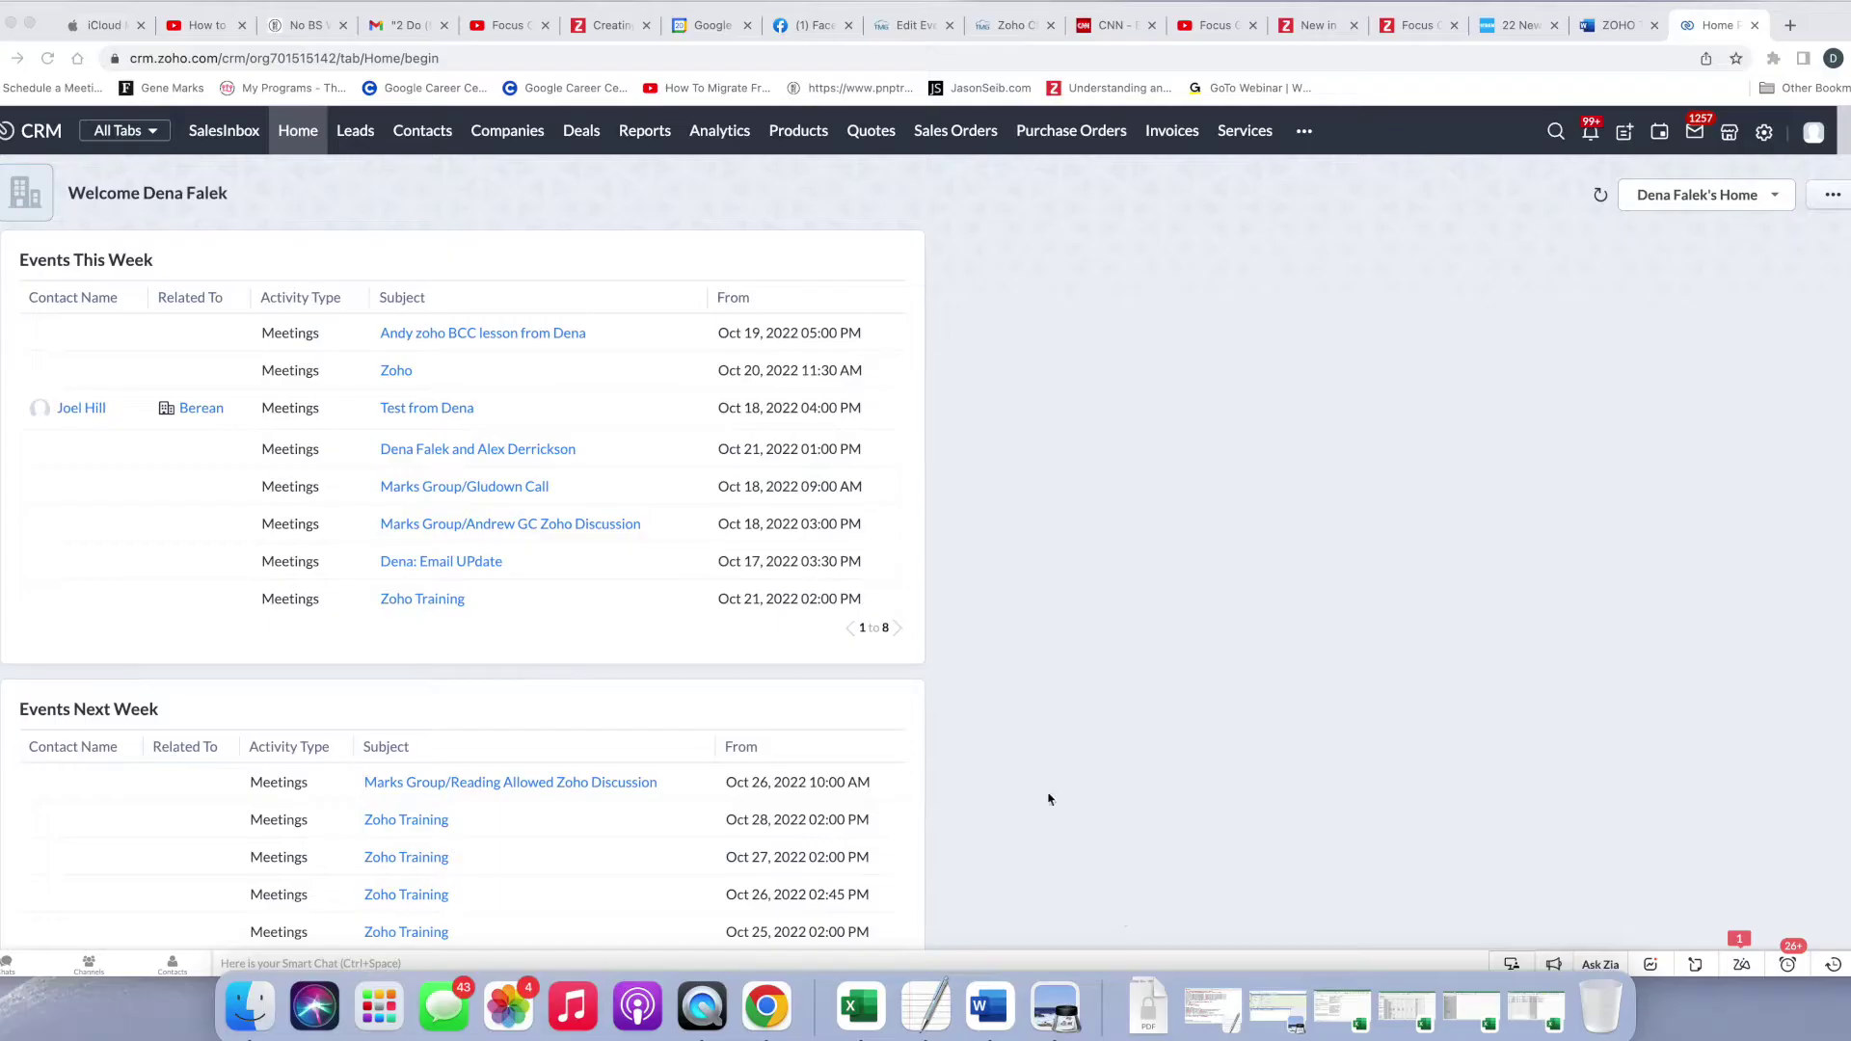
Step: Go to the Reports list and start creating a new report
{"action": "left_click", "coordinate": [640, 140]}
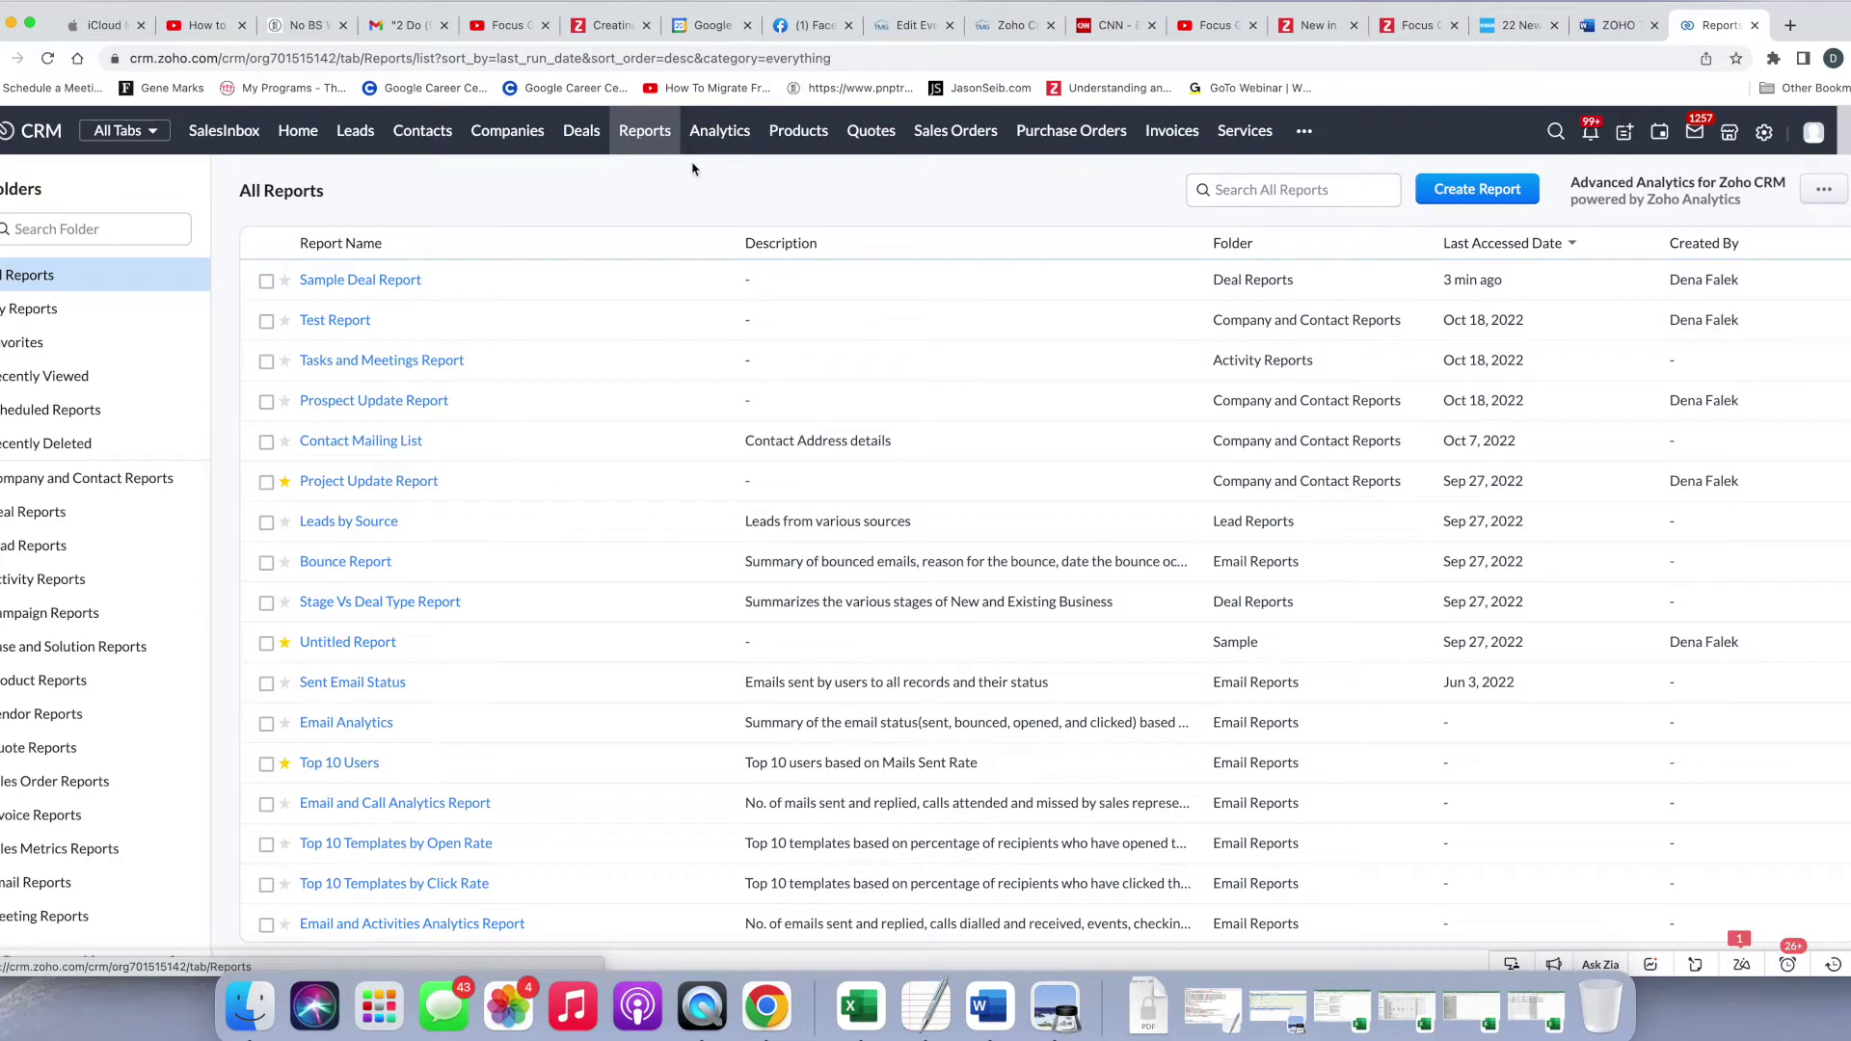
{"action": "left_click", "coordinate": [1479, 199]}
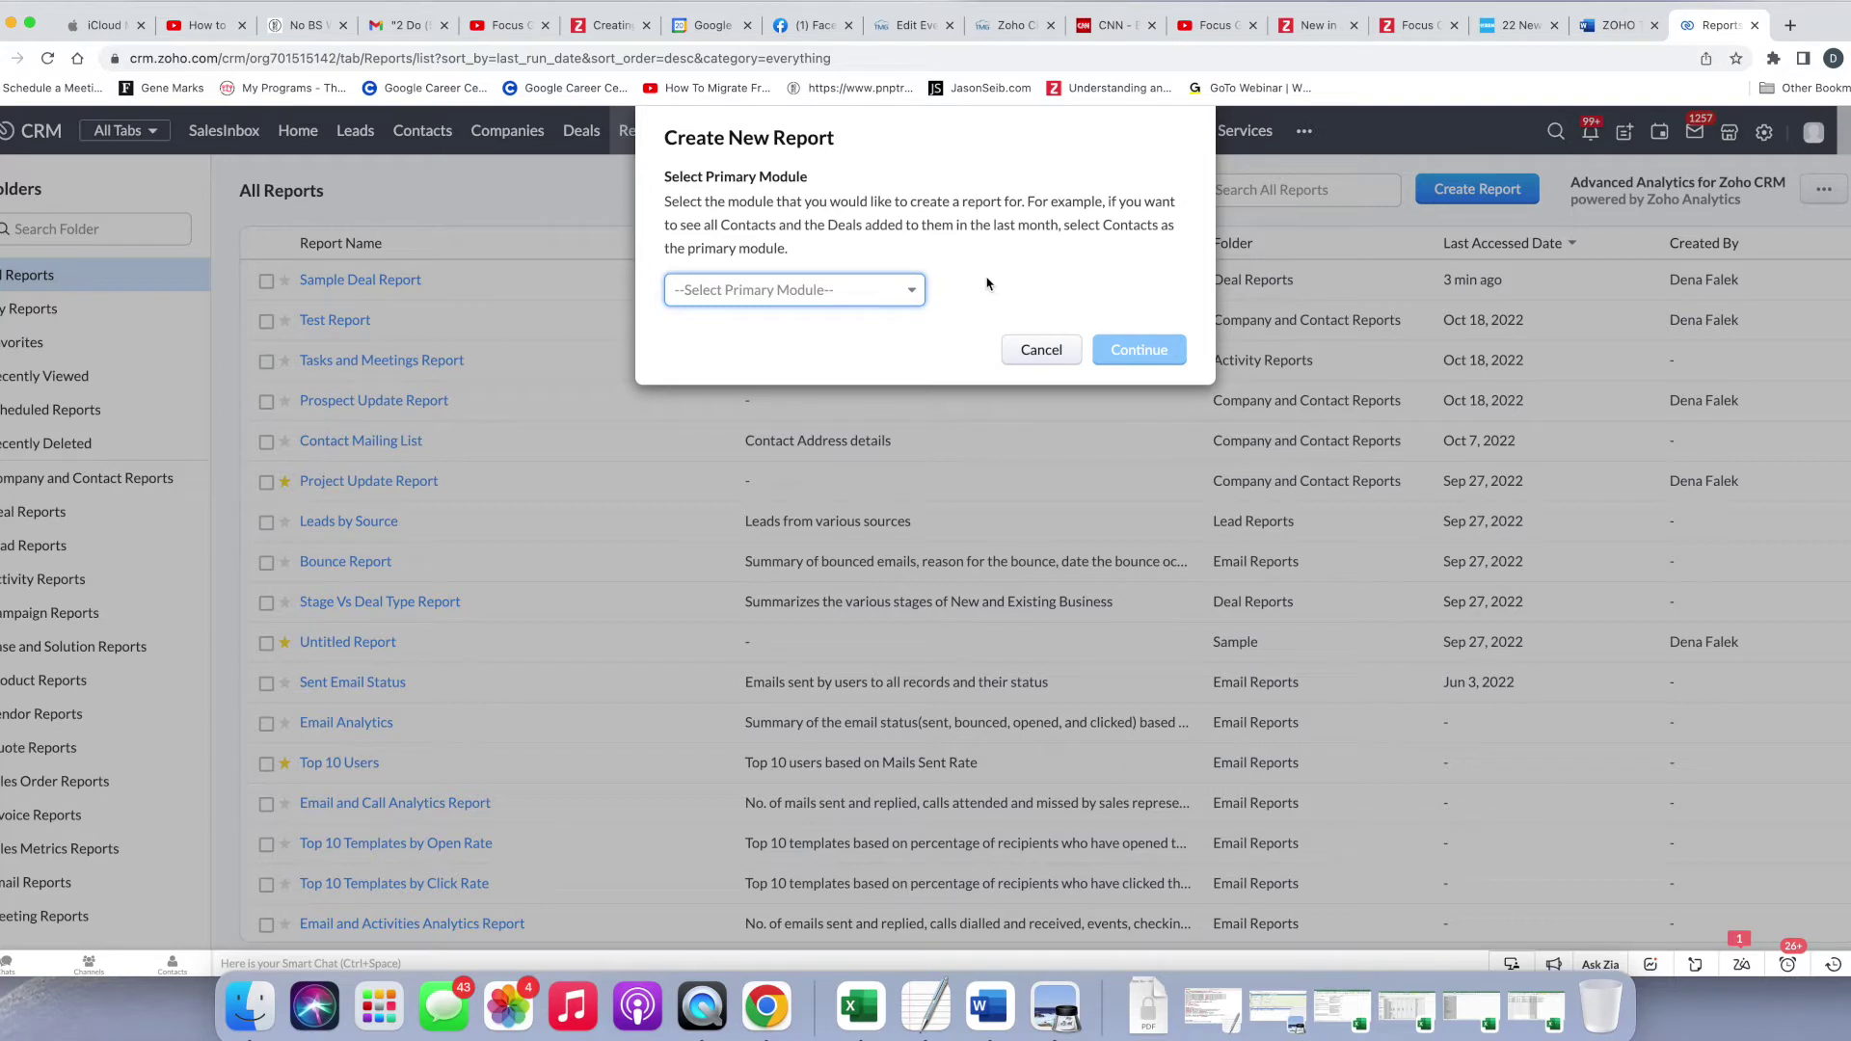
Step: Pick Contacts from the primary module list for the new report
{"action": "left_click", "coordinate": [904, 293]}
{"action": "left_click", "coordinate": [872, 399]}
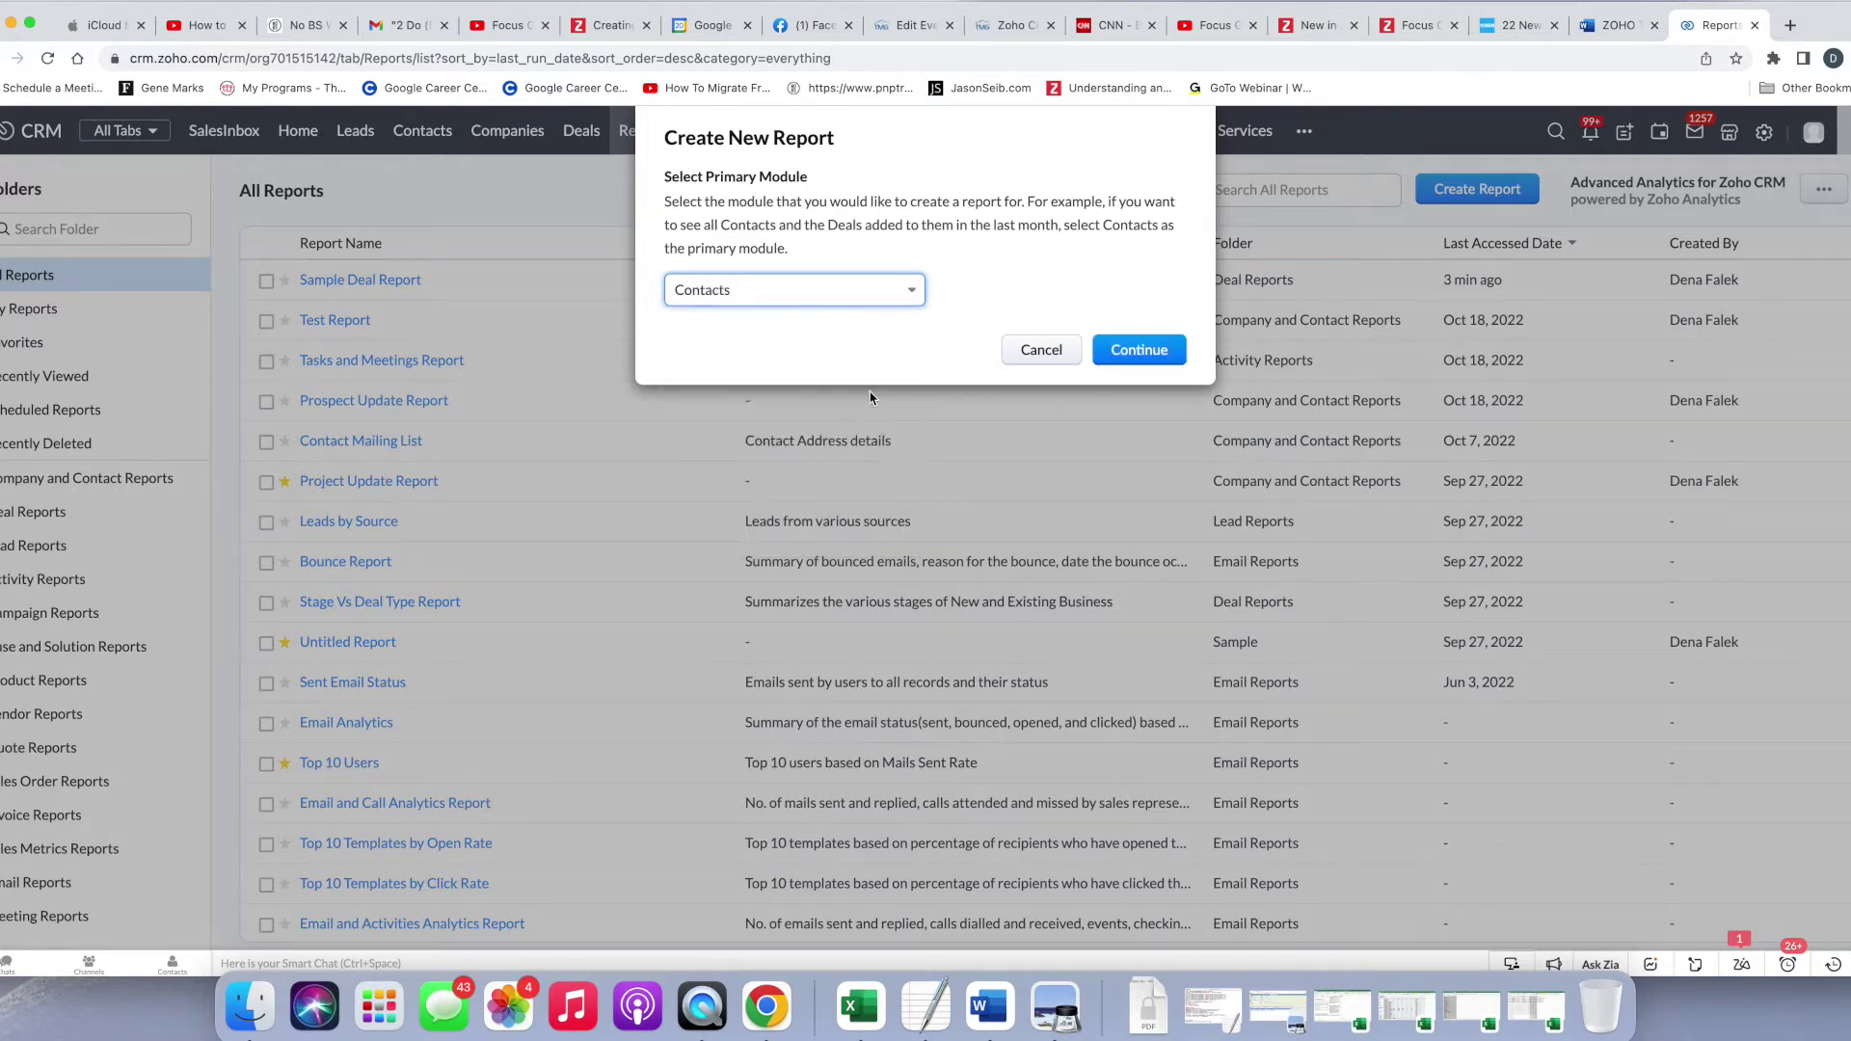
Step: Continue to related modules, then discard an unused parent-module slot above Contacts
{"action": "left_click", "coordinate": [1162, 353]}
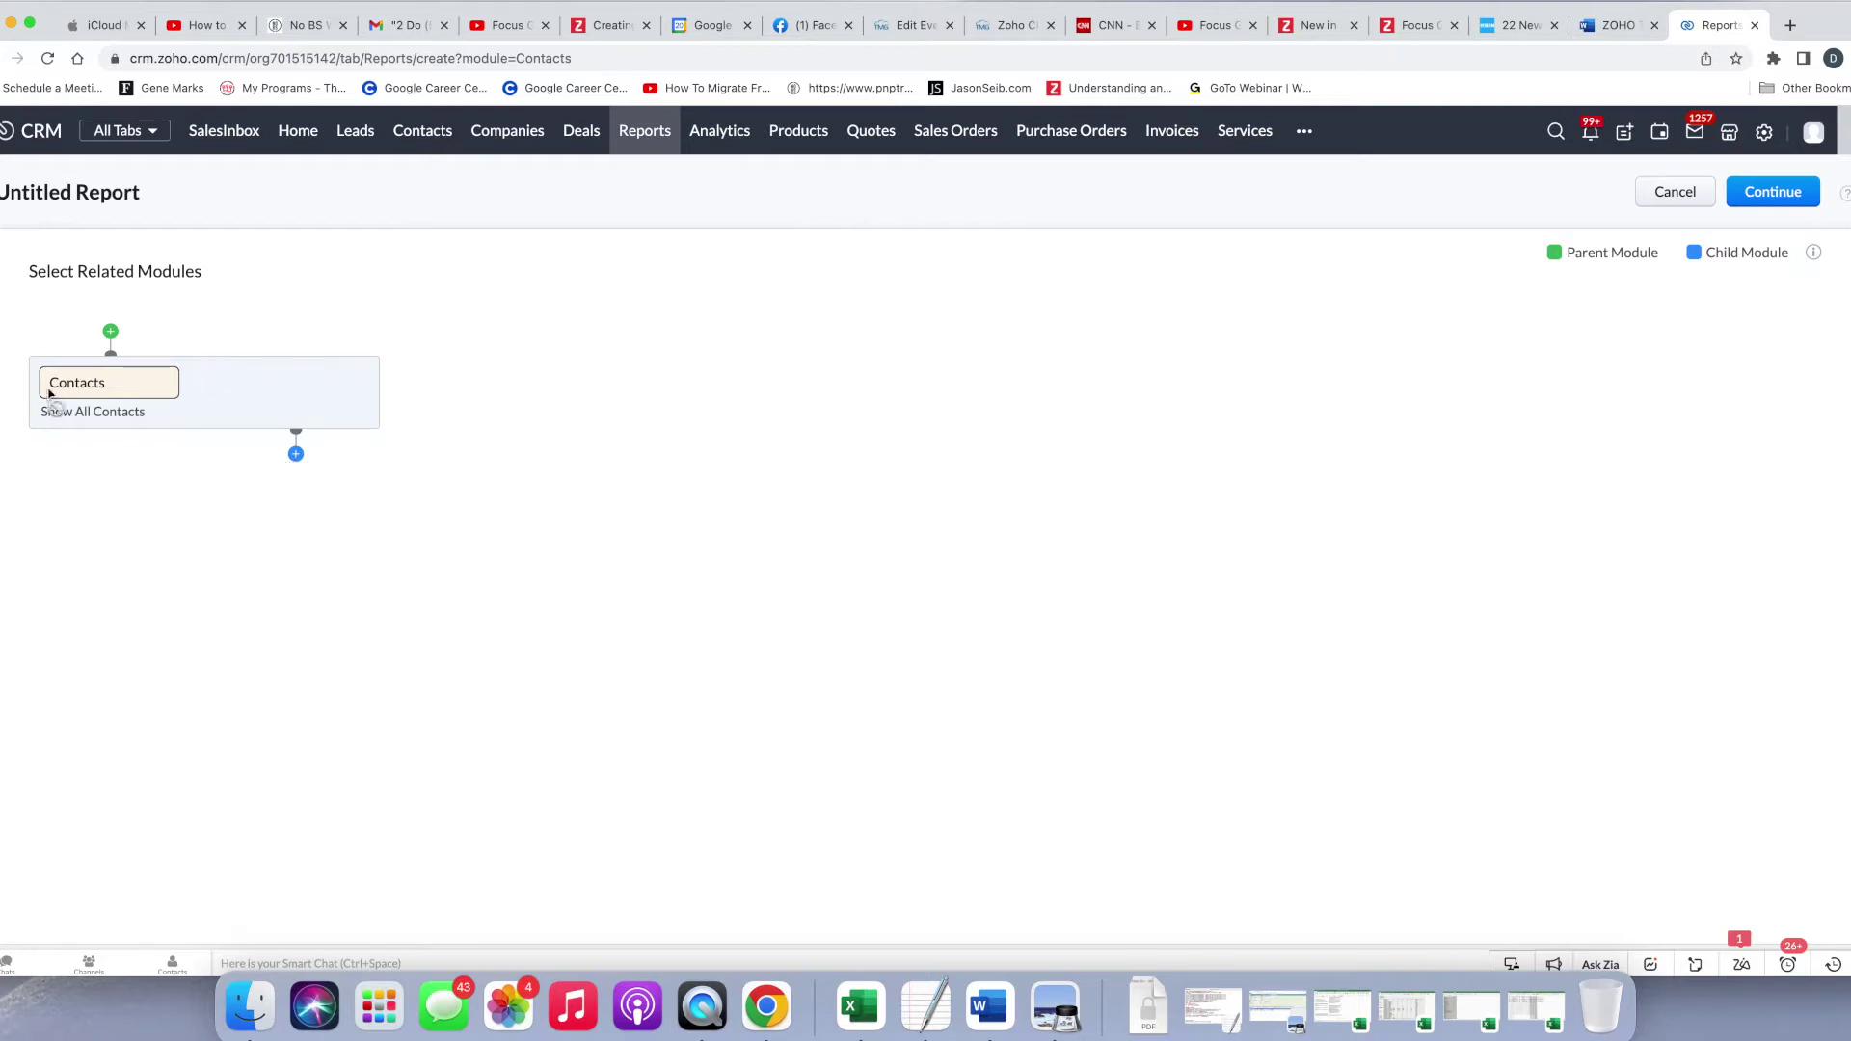
{"action": "left_click", "coordinate": [111, 332]}
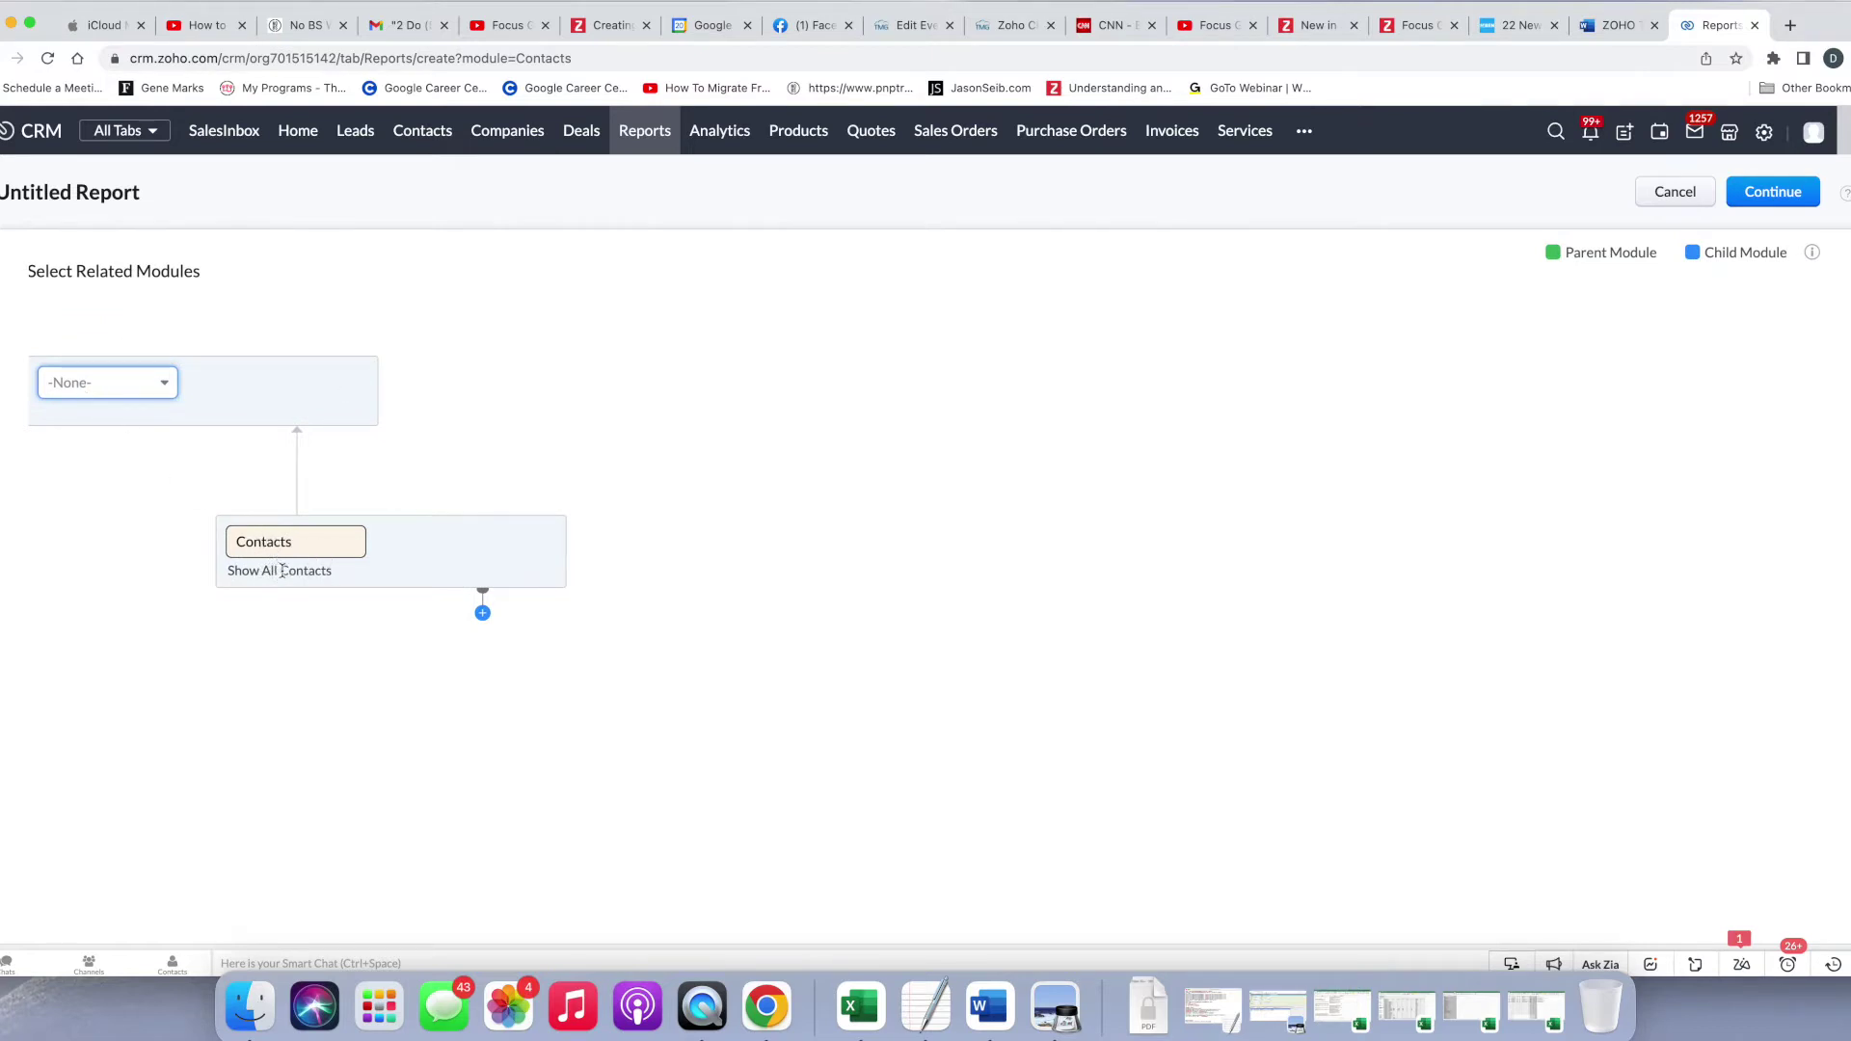
{"action": "left_click", "coordinate": [104, 391]}
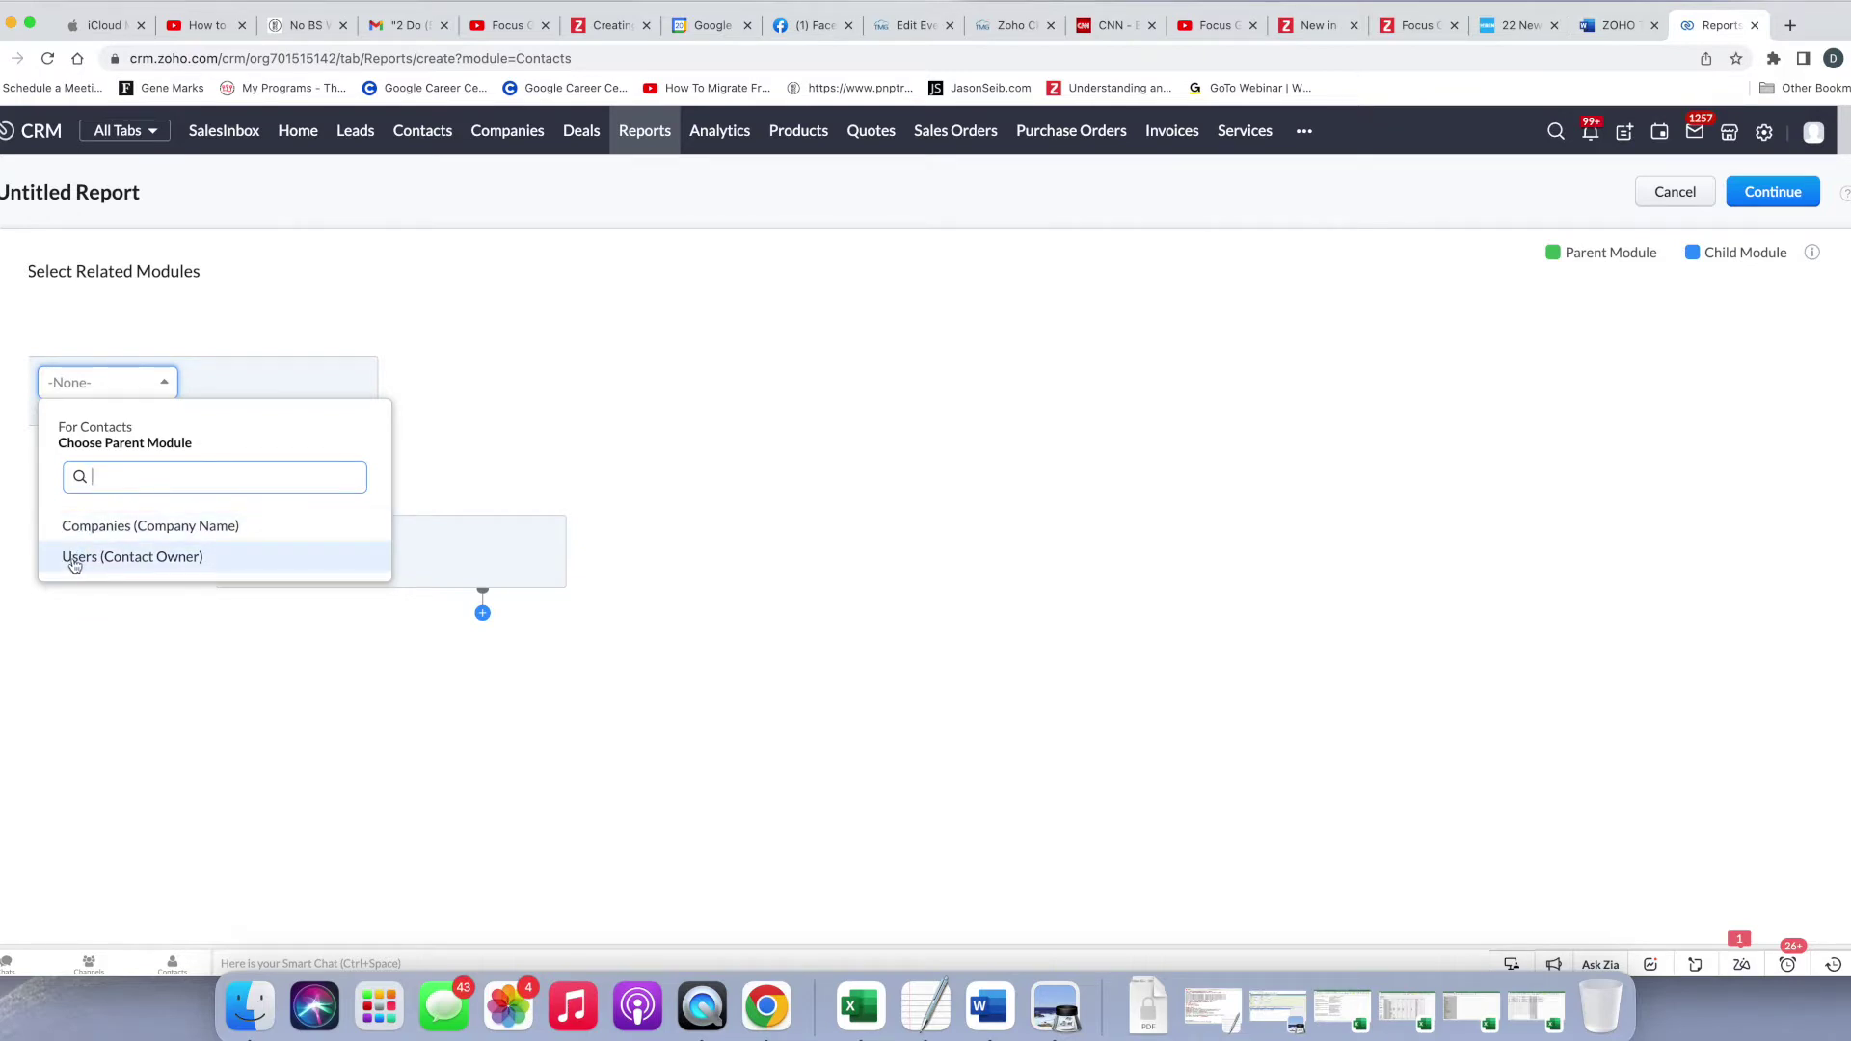
{"action": "left_click", "coordinate": [463, 364]}
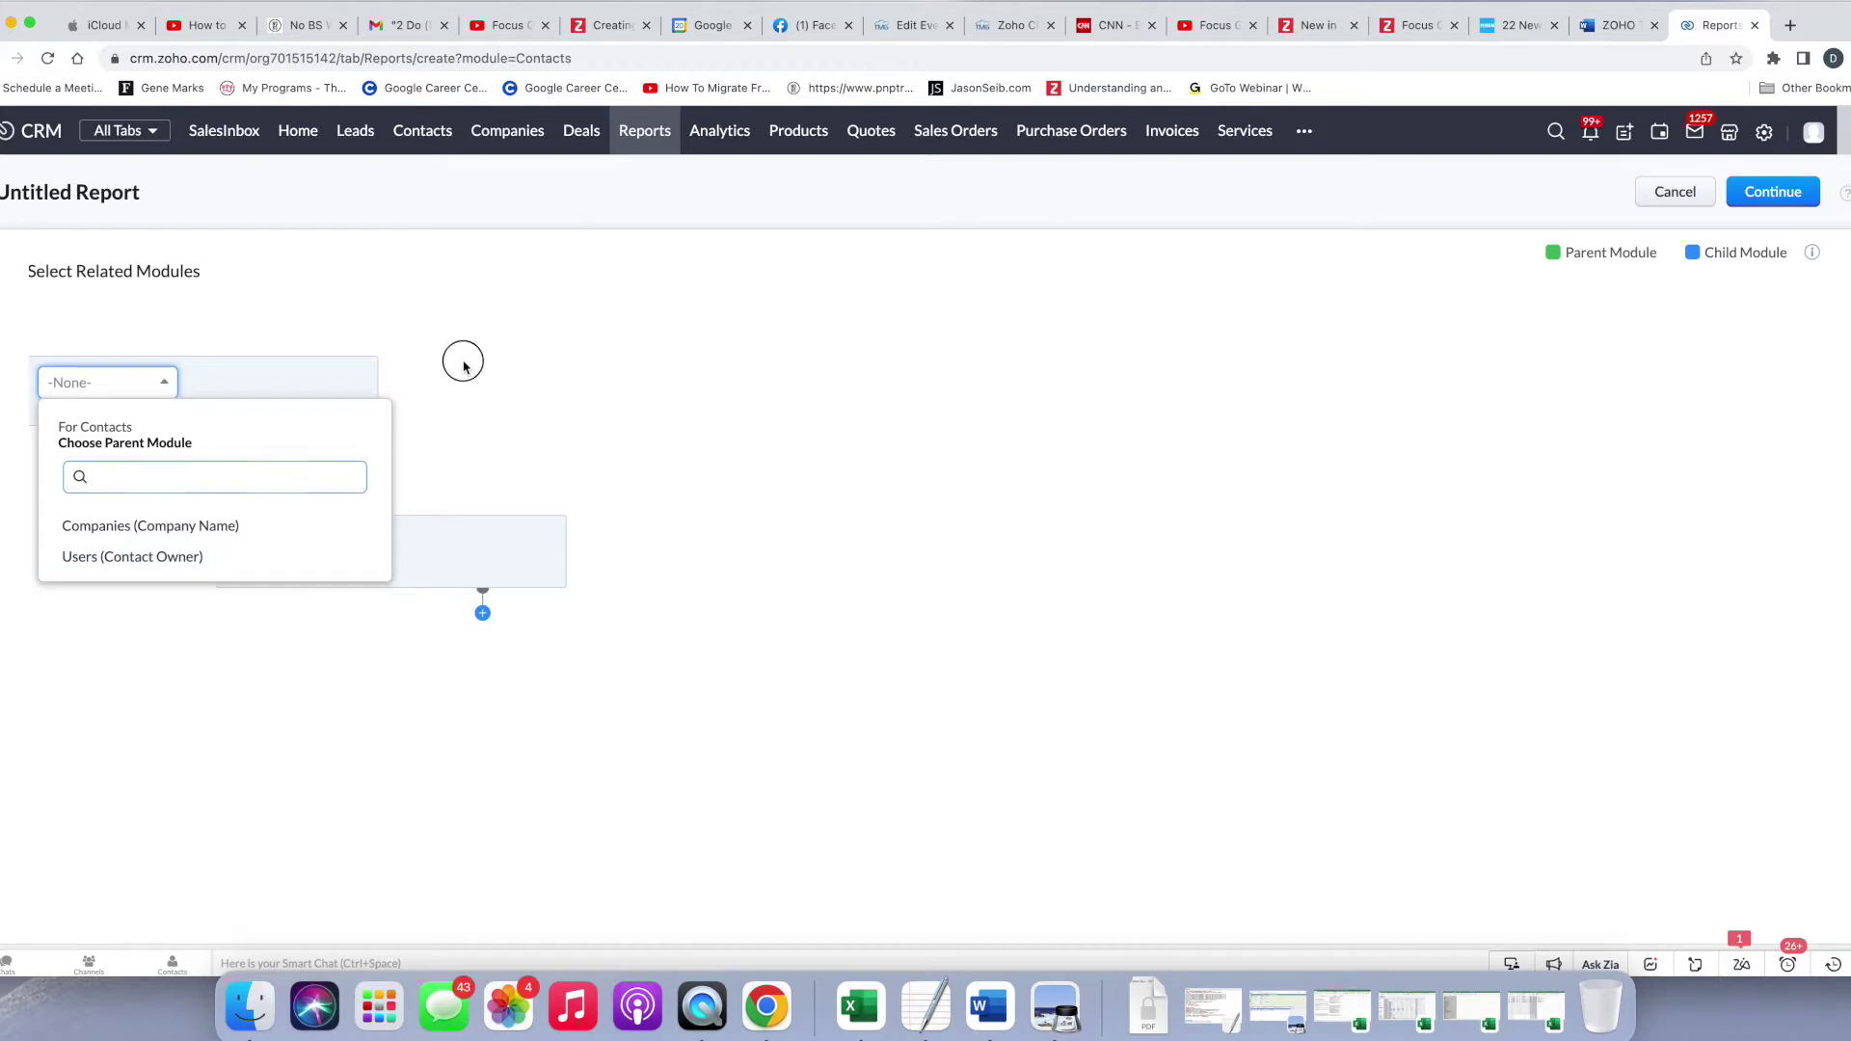
{"action": "mouse_move", "coordinate": [352, 388]}
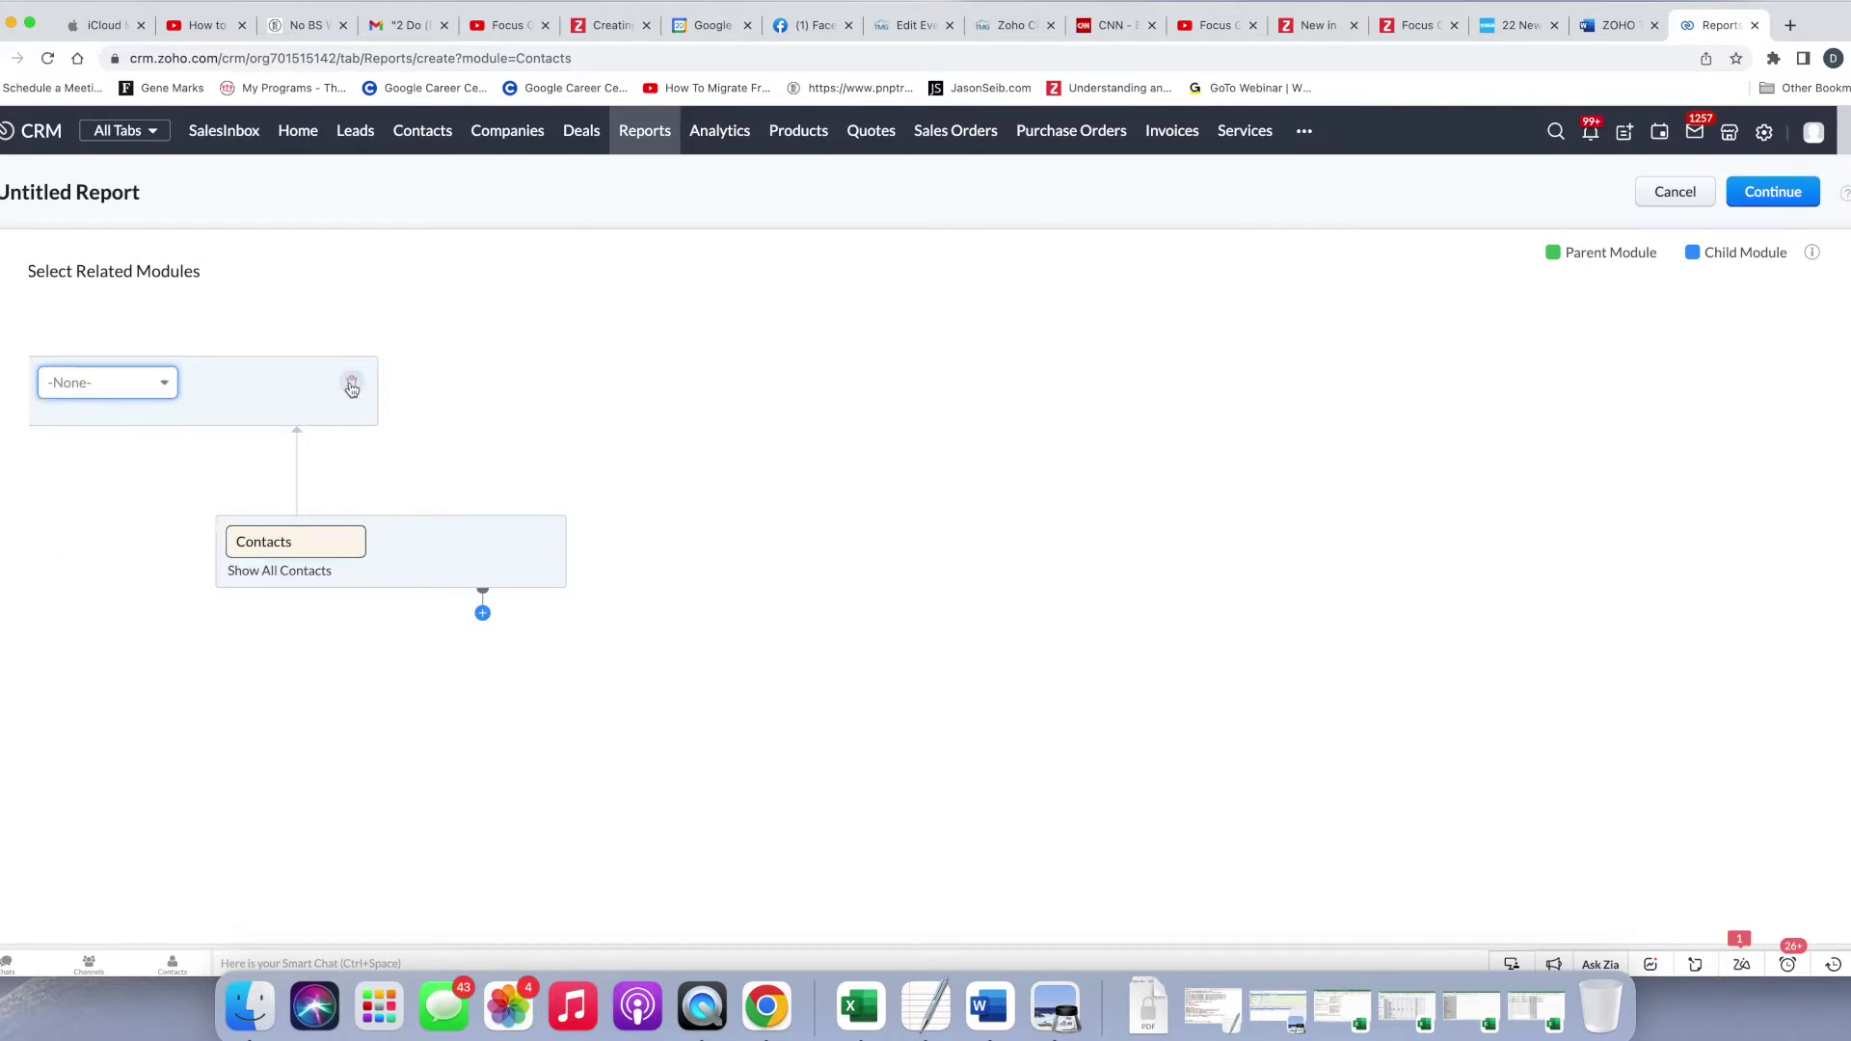
{"action": "left_click", "coordinate": [352, 386]}
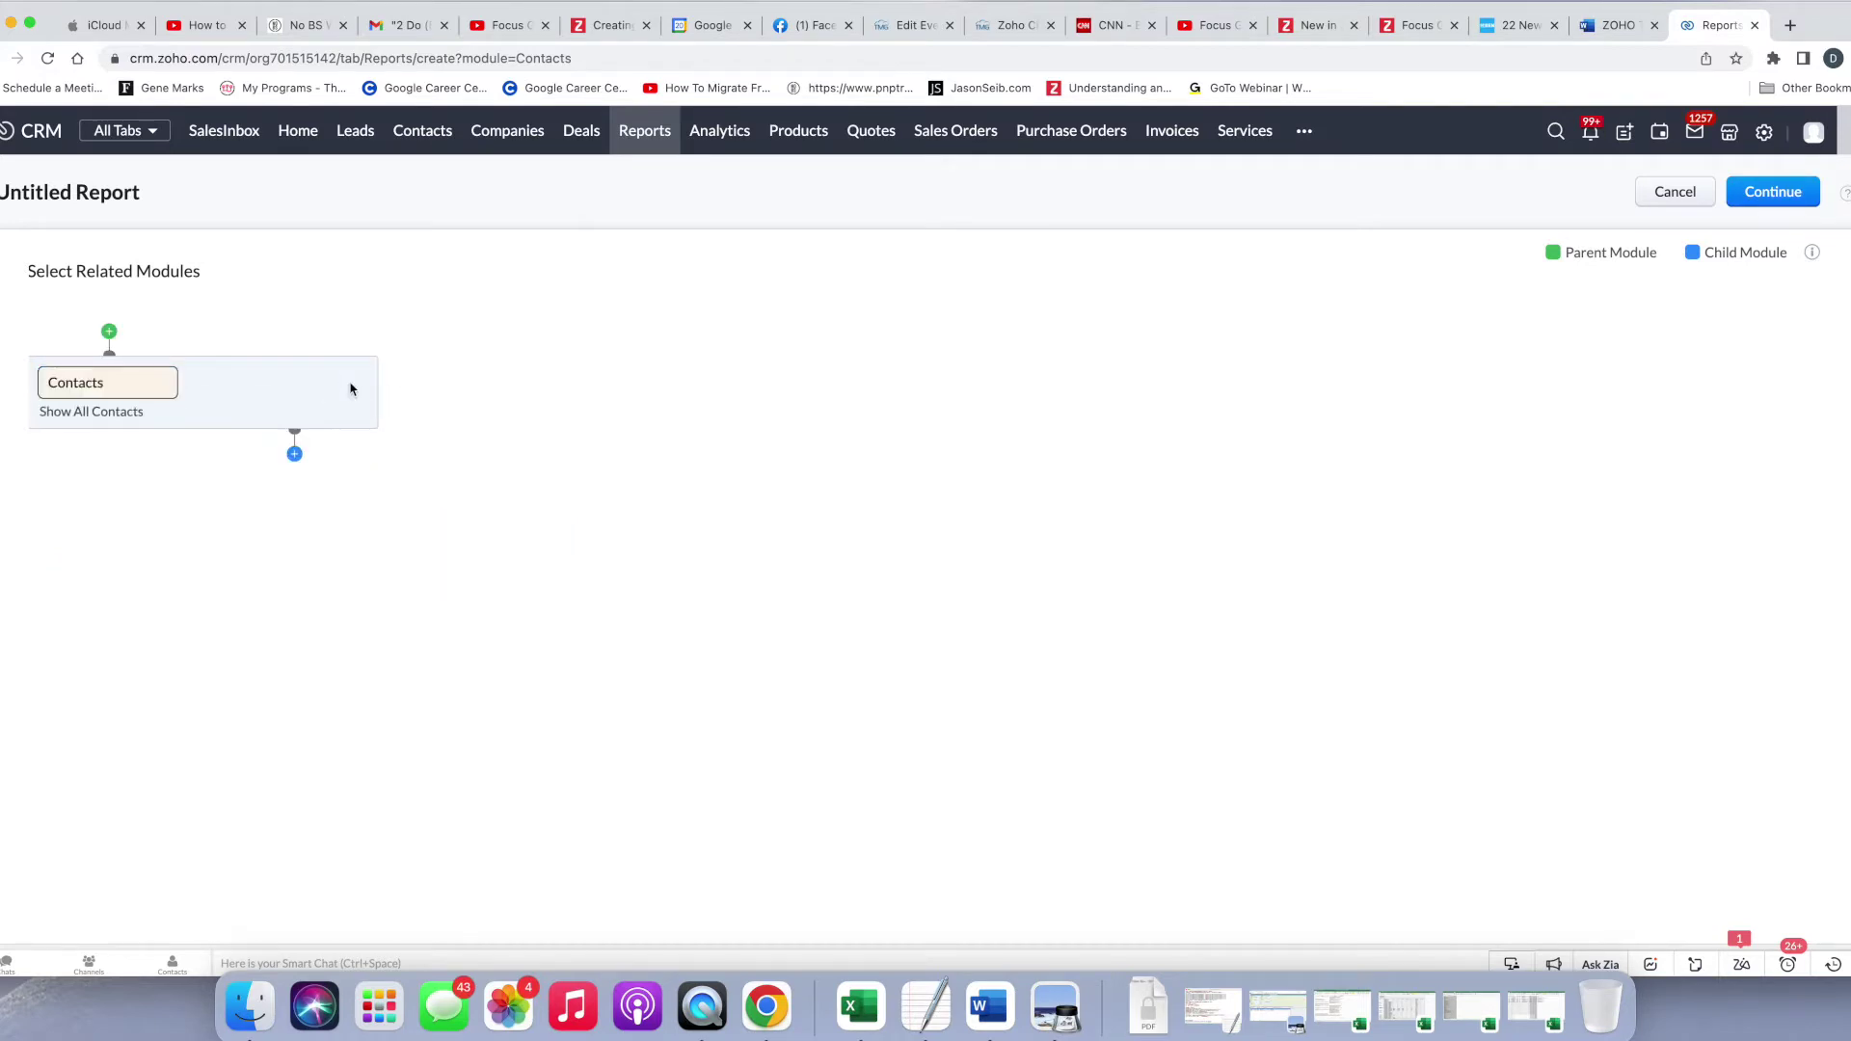
Step: Add Deals as an inclusive child module beneath Contacts
{"action": "left_click", "coordinate": [293, 461]}
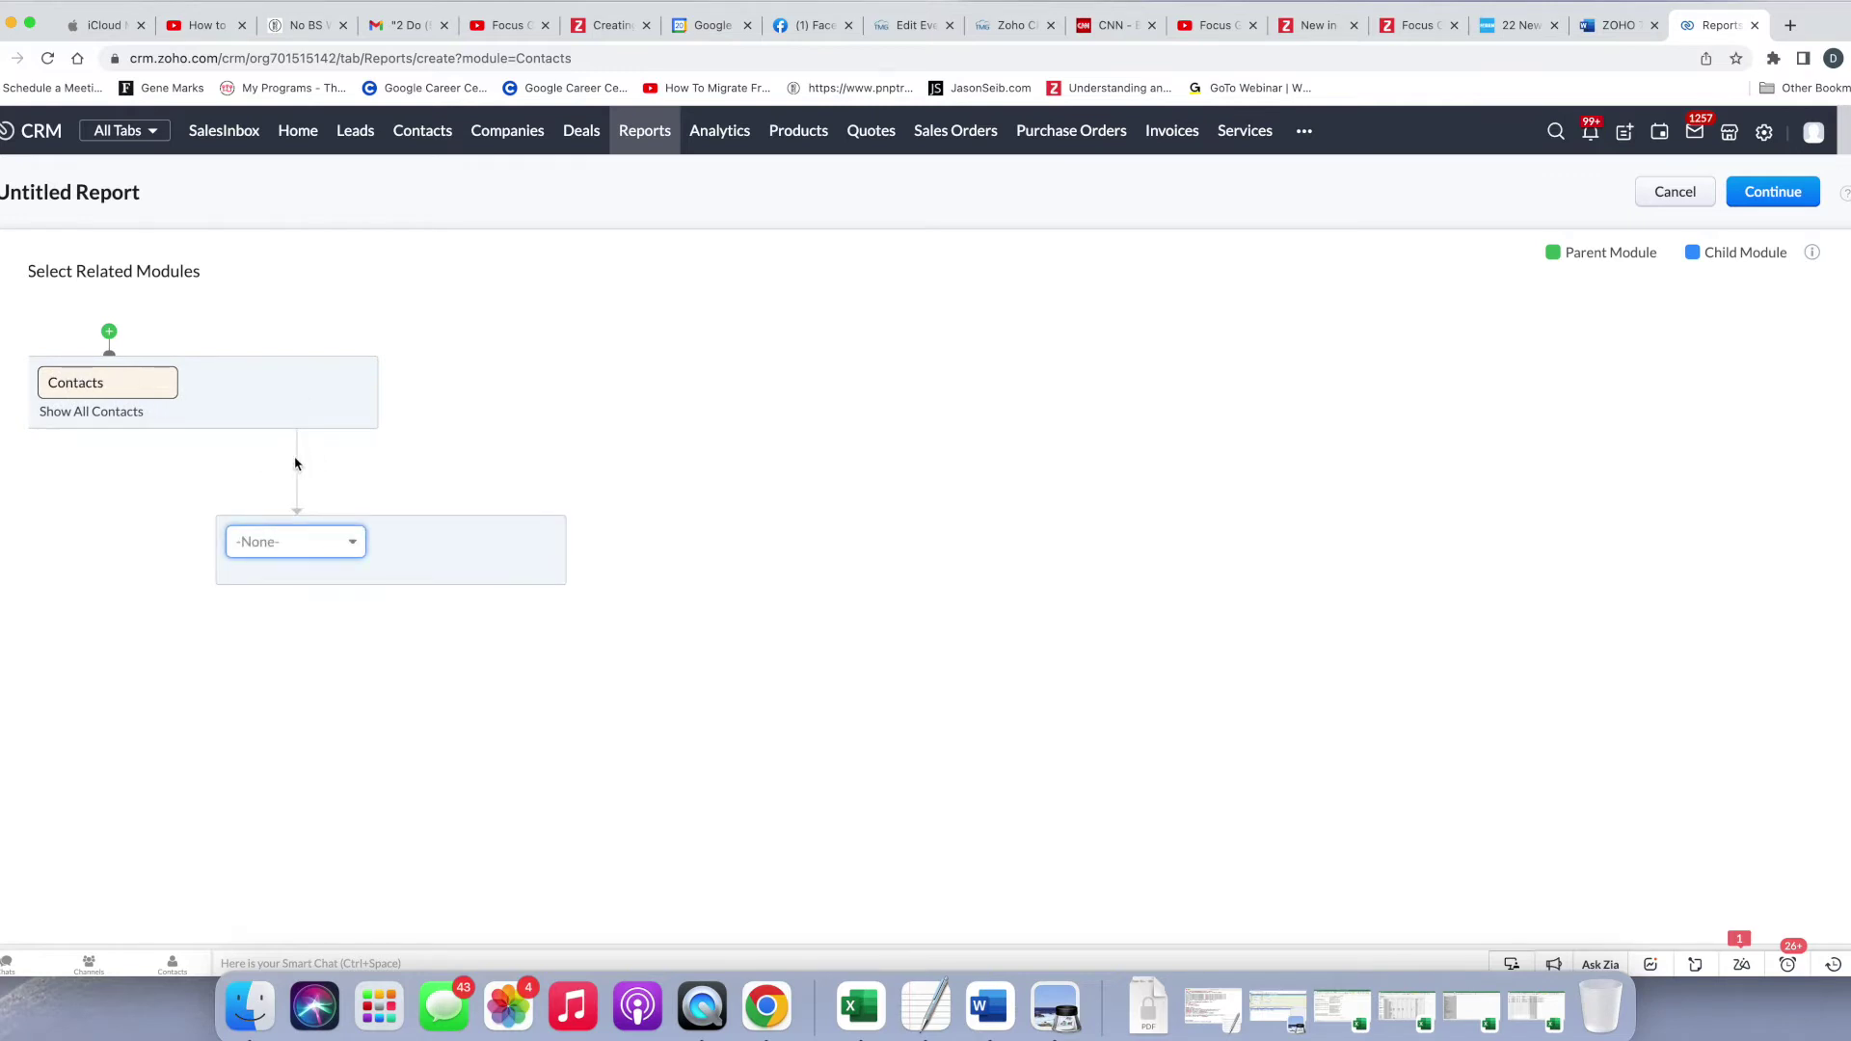
{"action": "left_click", "coordinate": [333, 543]}
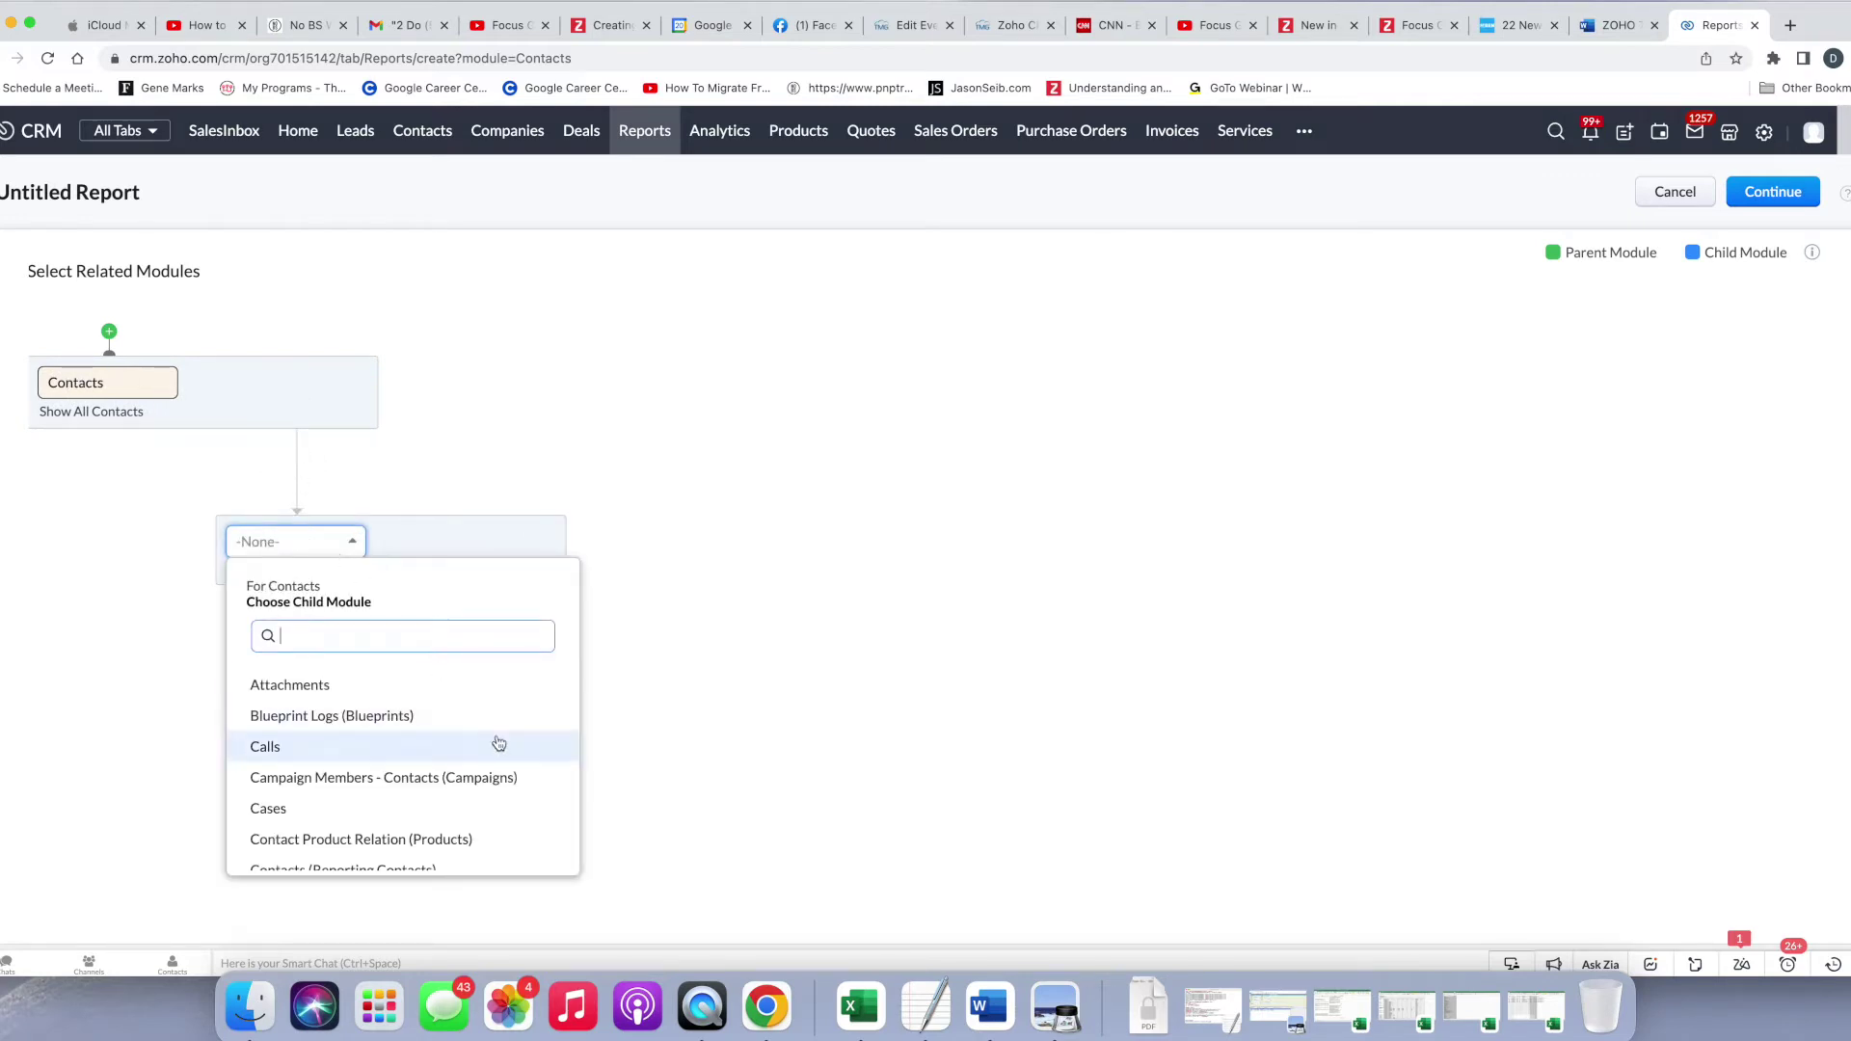
{"action": "scroll", "coordinate": [499, 743], "scroll_direction": "down", "scroll_amount": 5}
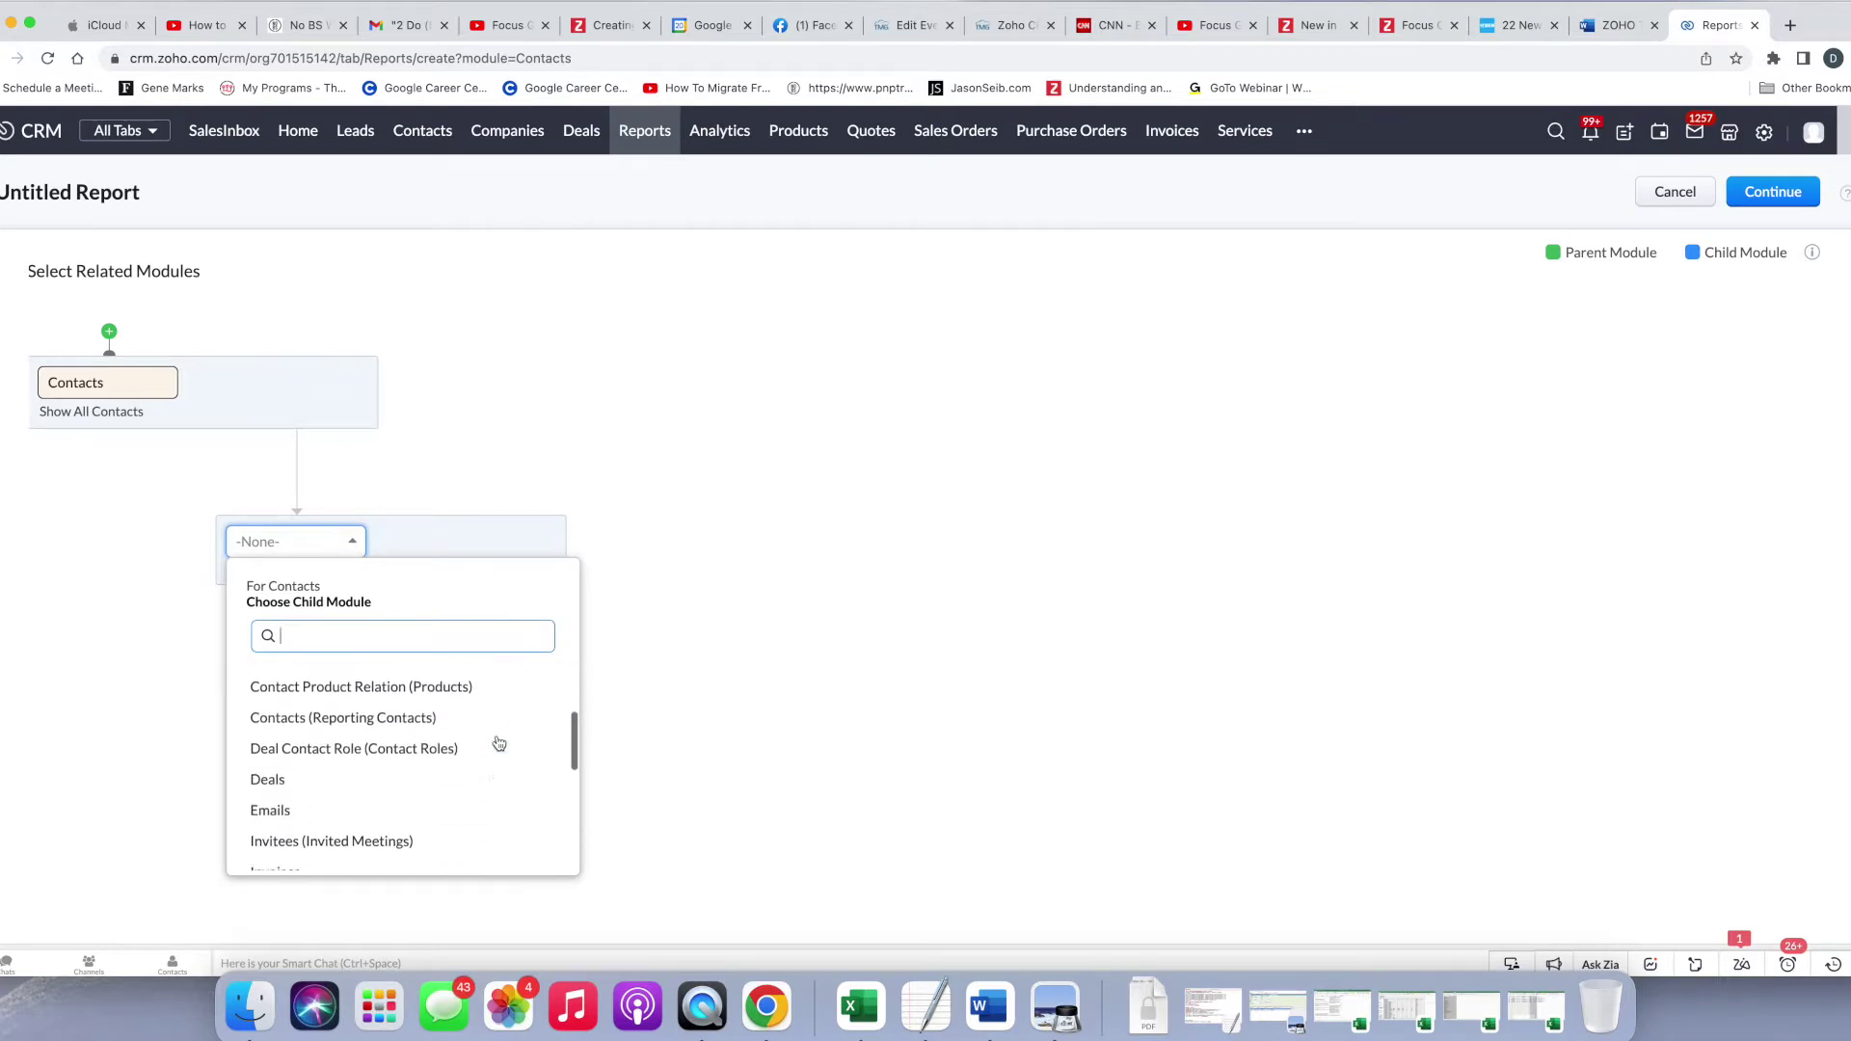
{"action": "scroll", "coordinate": [499, 743], "scroll_direction": "down", "scroll_amount": 3}
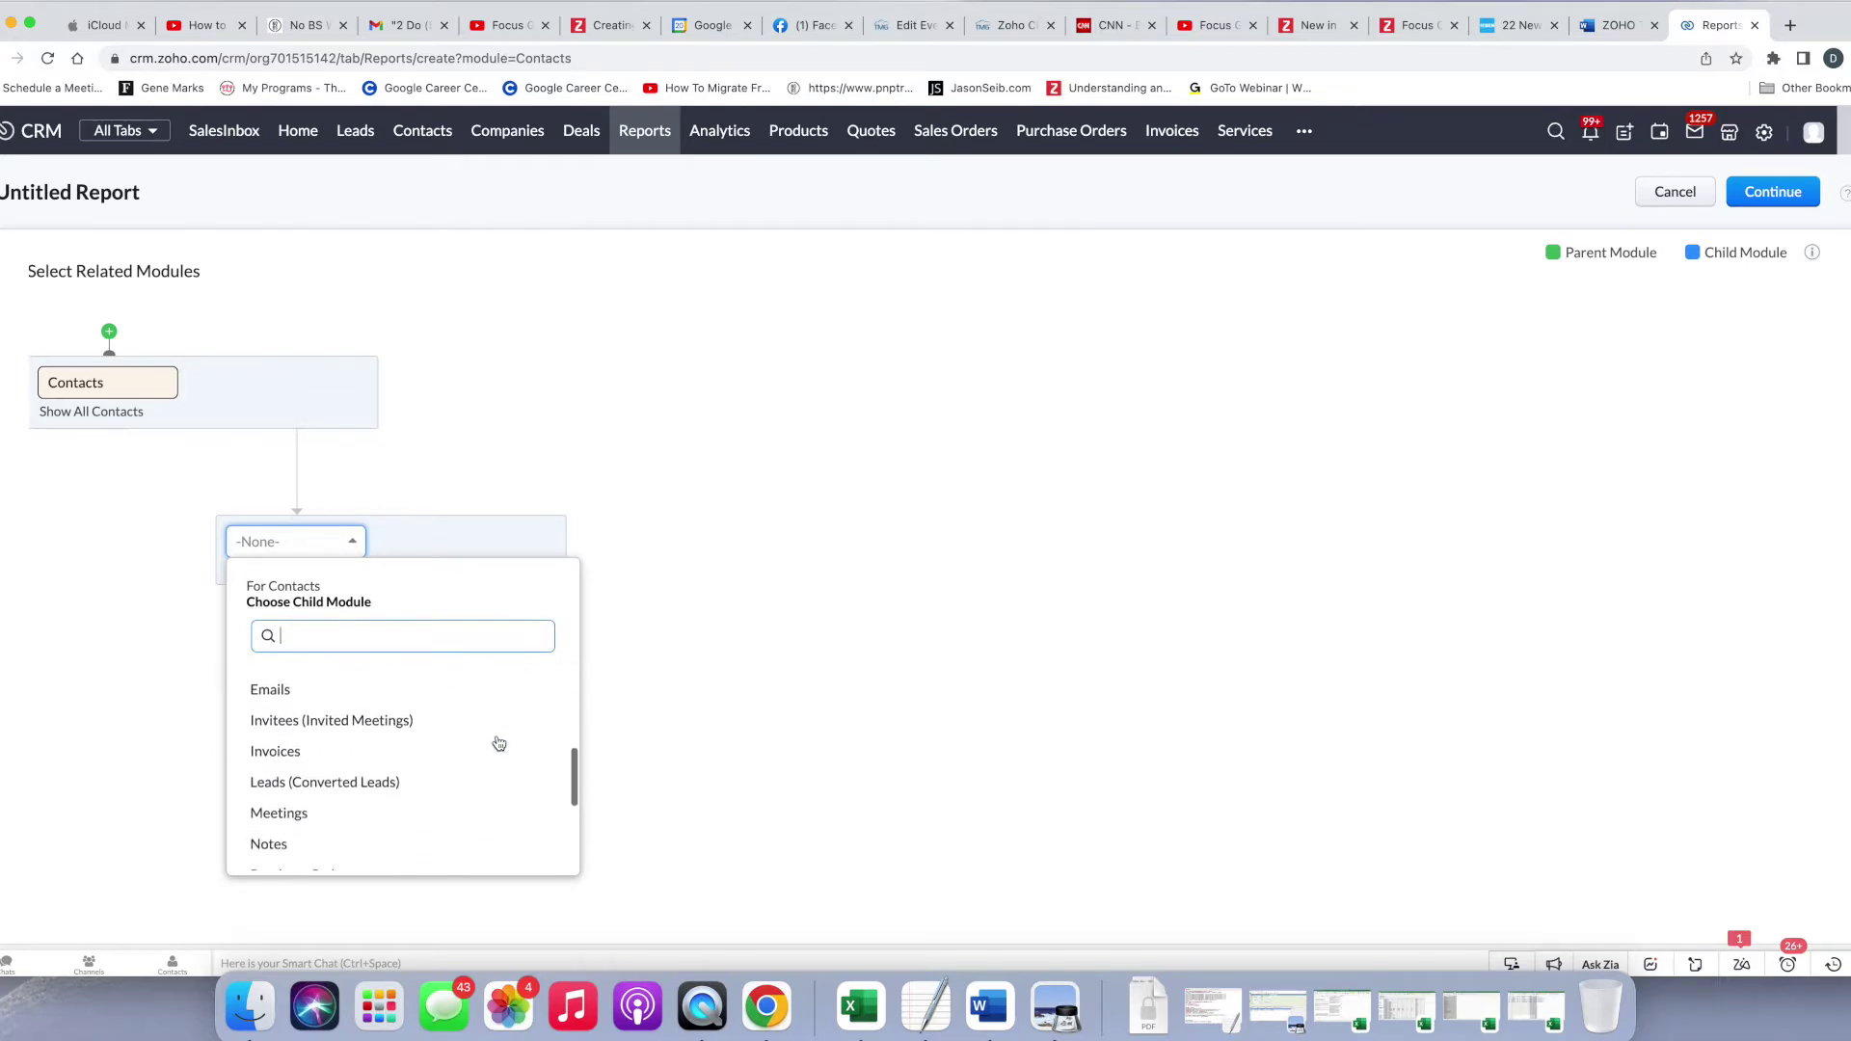
{"action": "scroll", "coordinate": [498, 744], "scroll_direction": "down", "scroll_amount": 3}
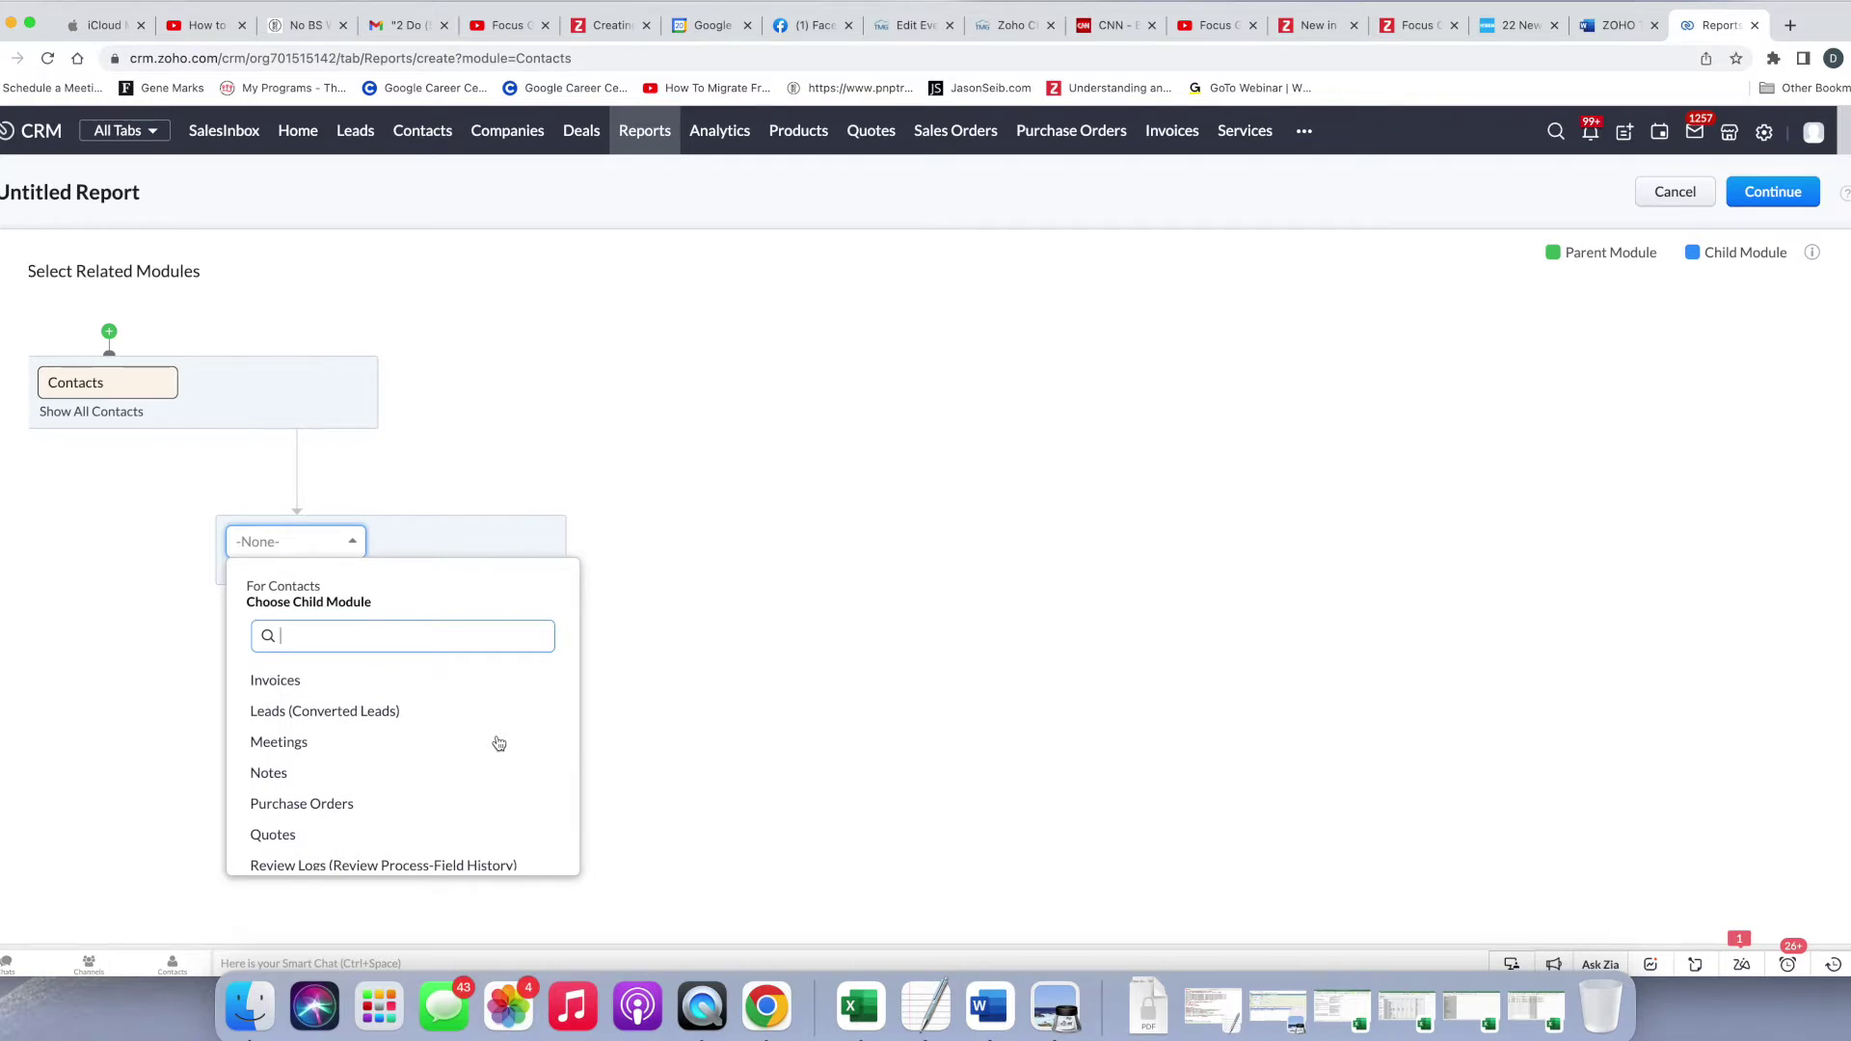
{"action": "scroll", "coordinate": [499, 743], "scroll_direction": "down", "scroll_amount": 3}
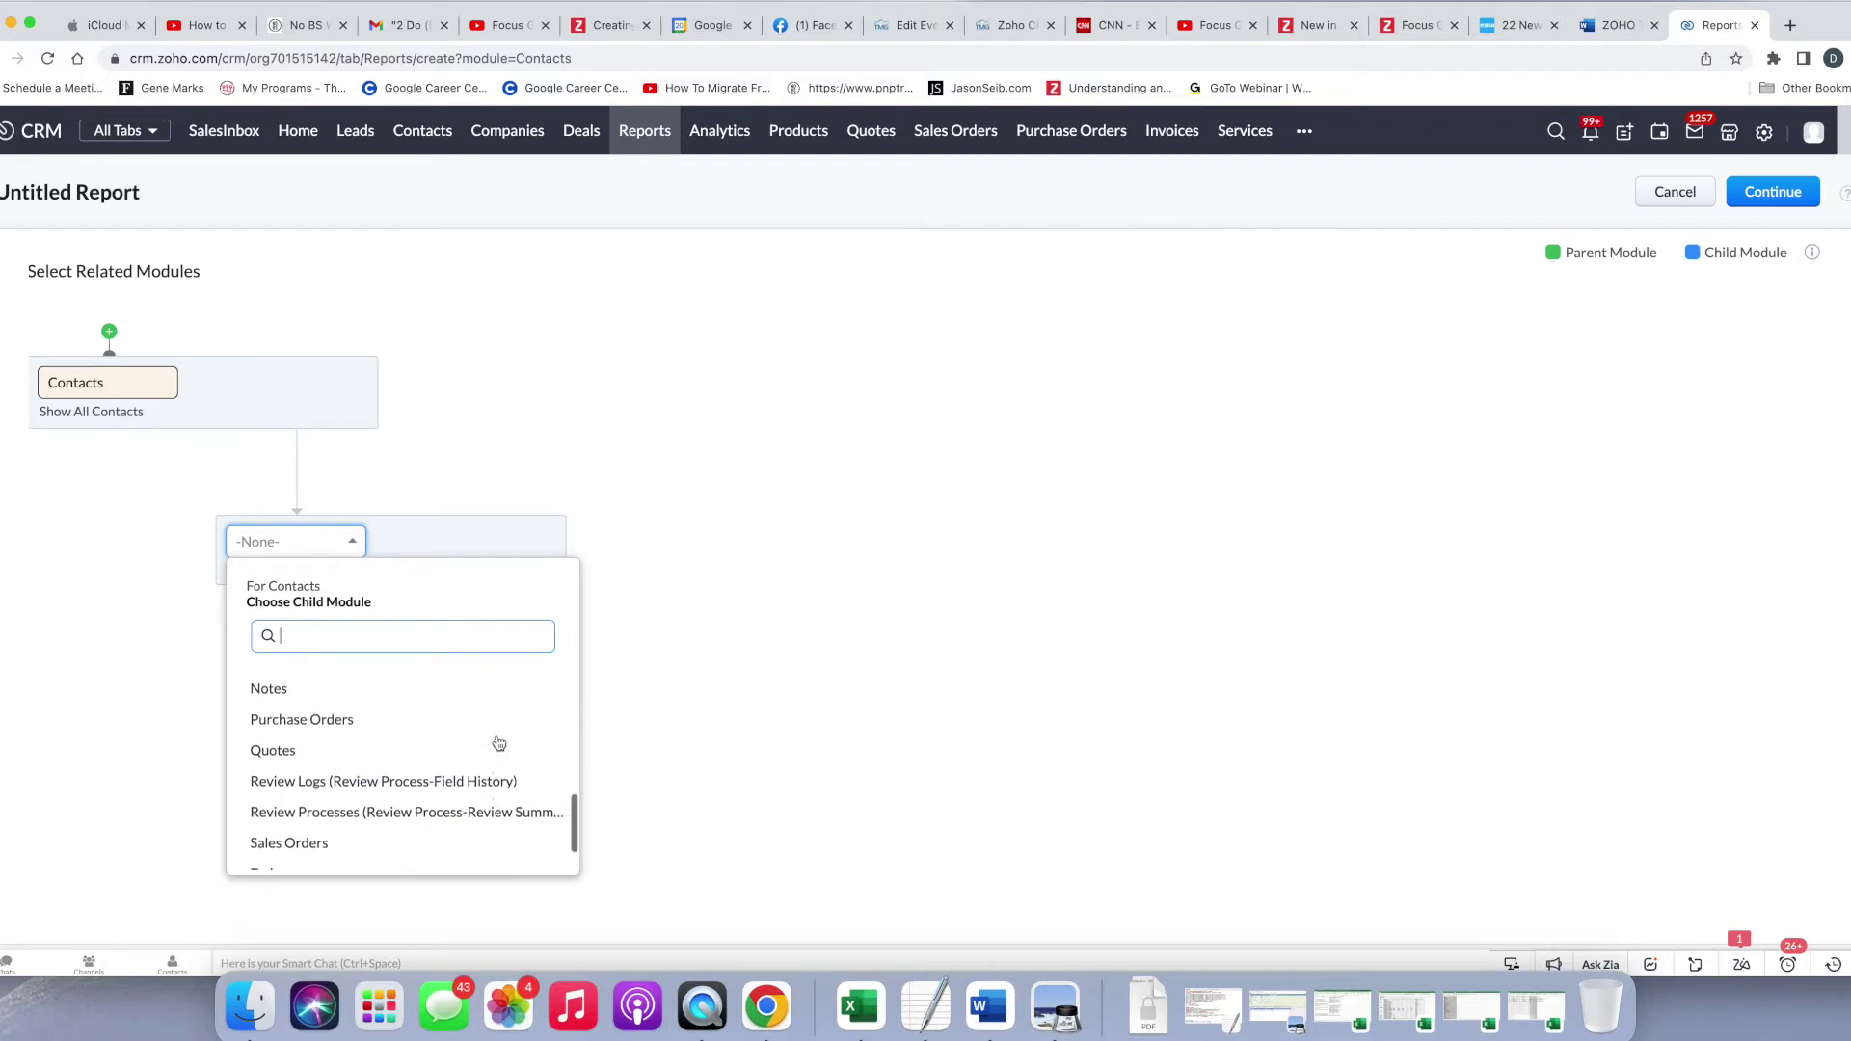
{"action": "scroll", "coordinate": [498, 743], "scroll_direction": "up", "scroll_amount": 5}
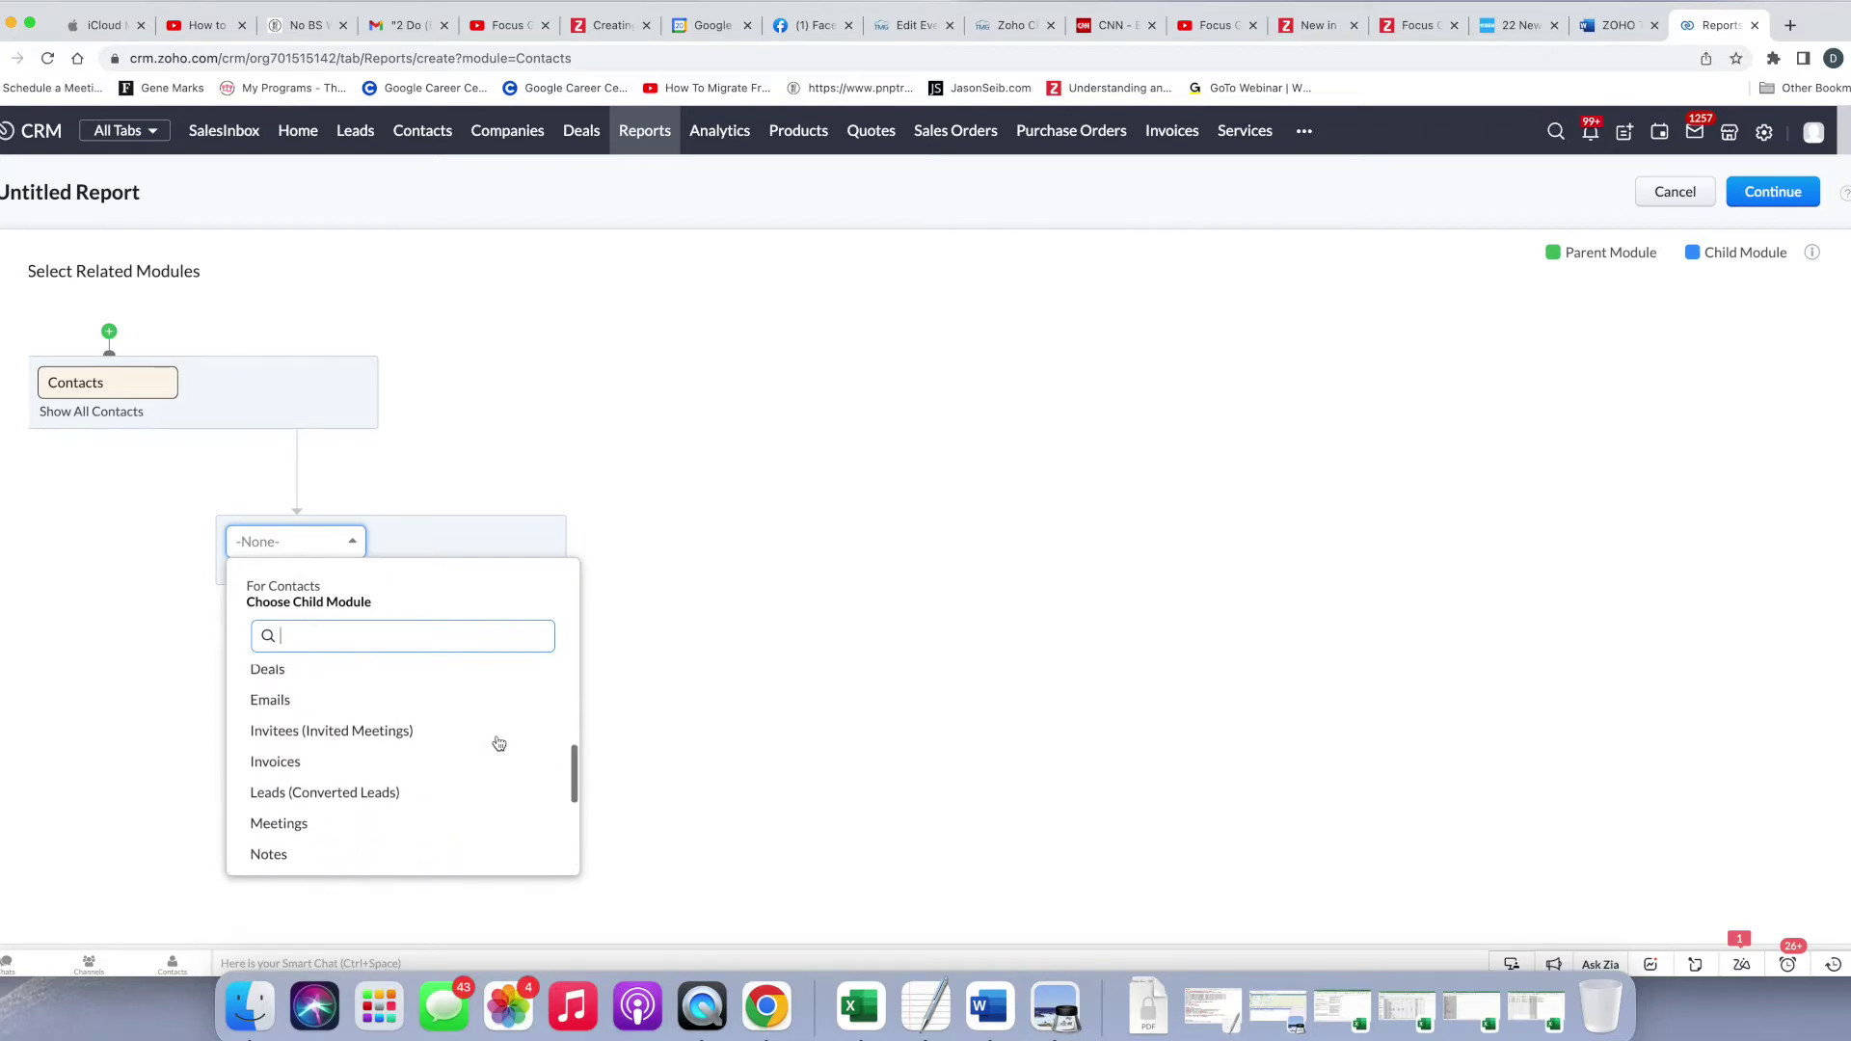
{"action": "scroll", "coordinate": [499, 743], "scroll_direction": "up", "scroll_amount": 1}
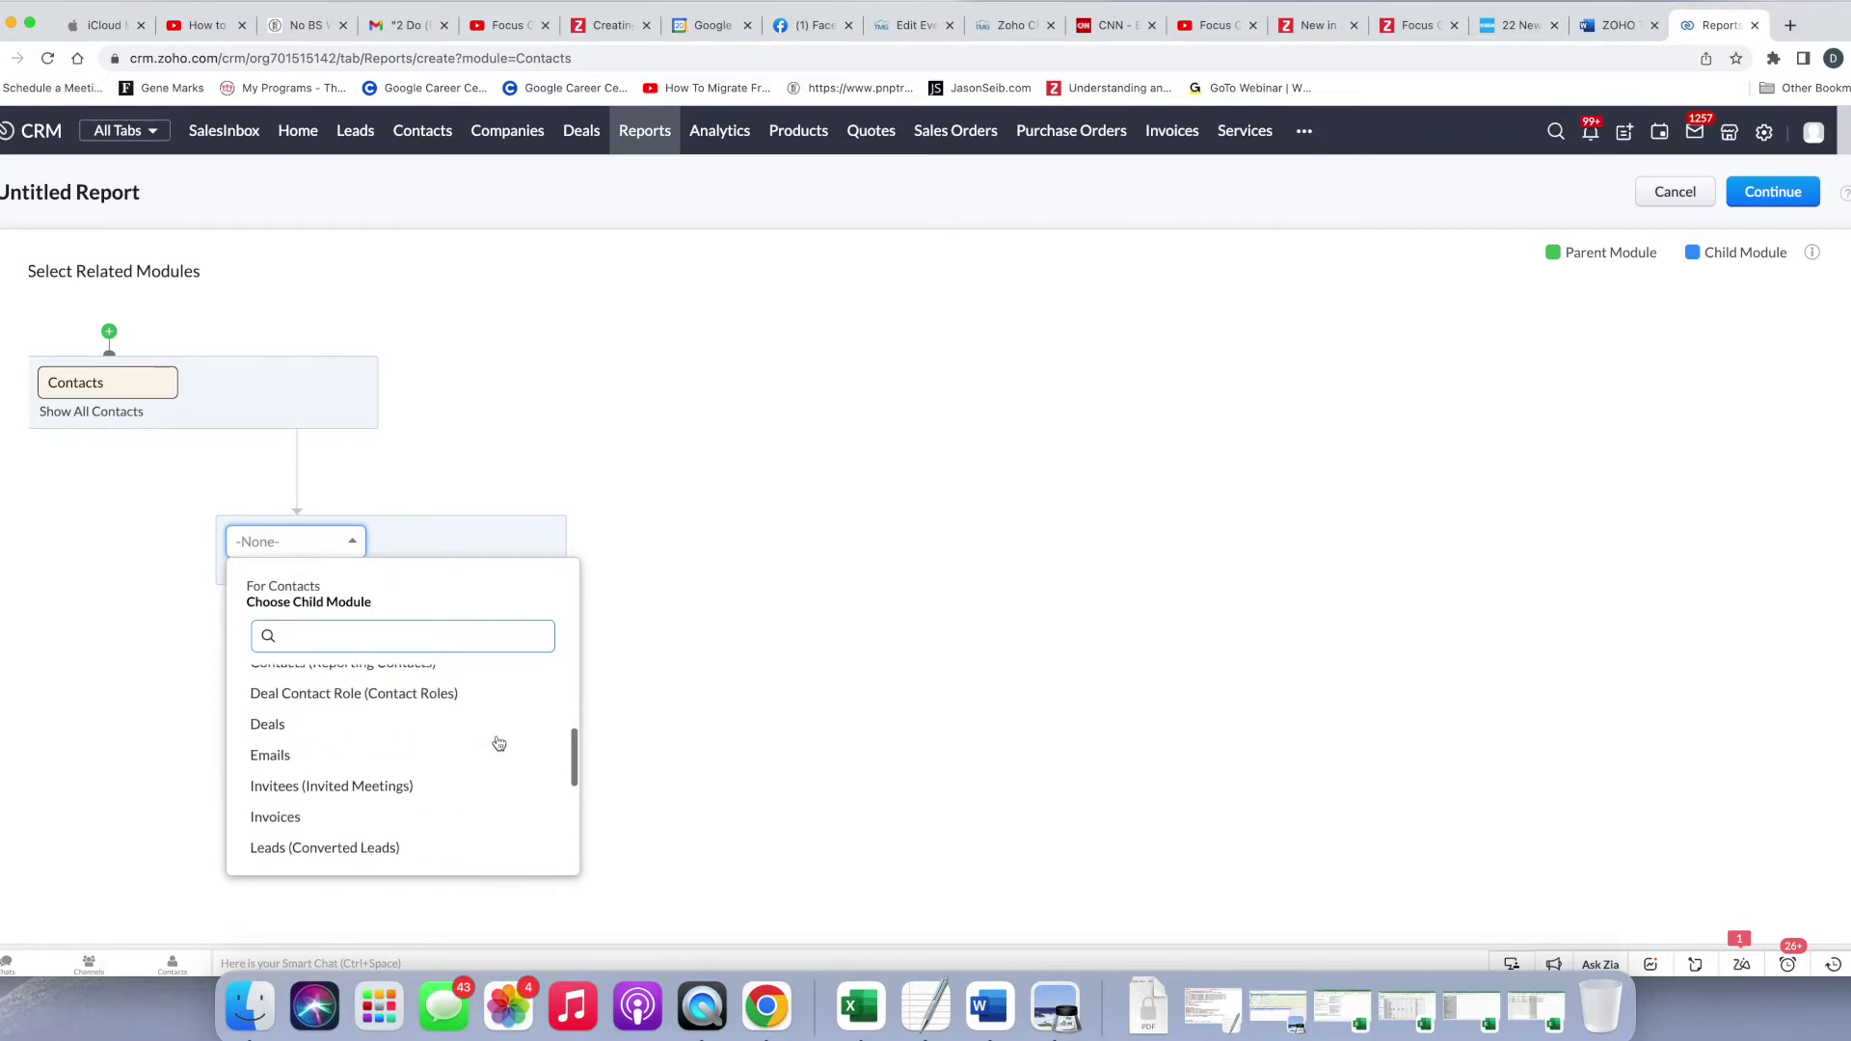
{"action": "left_click", "coordinate": [270, 724]}
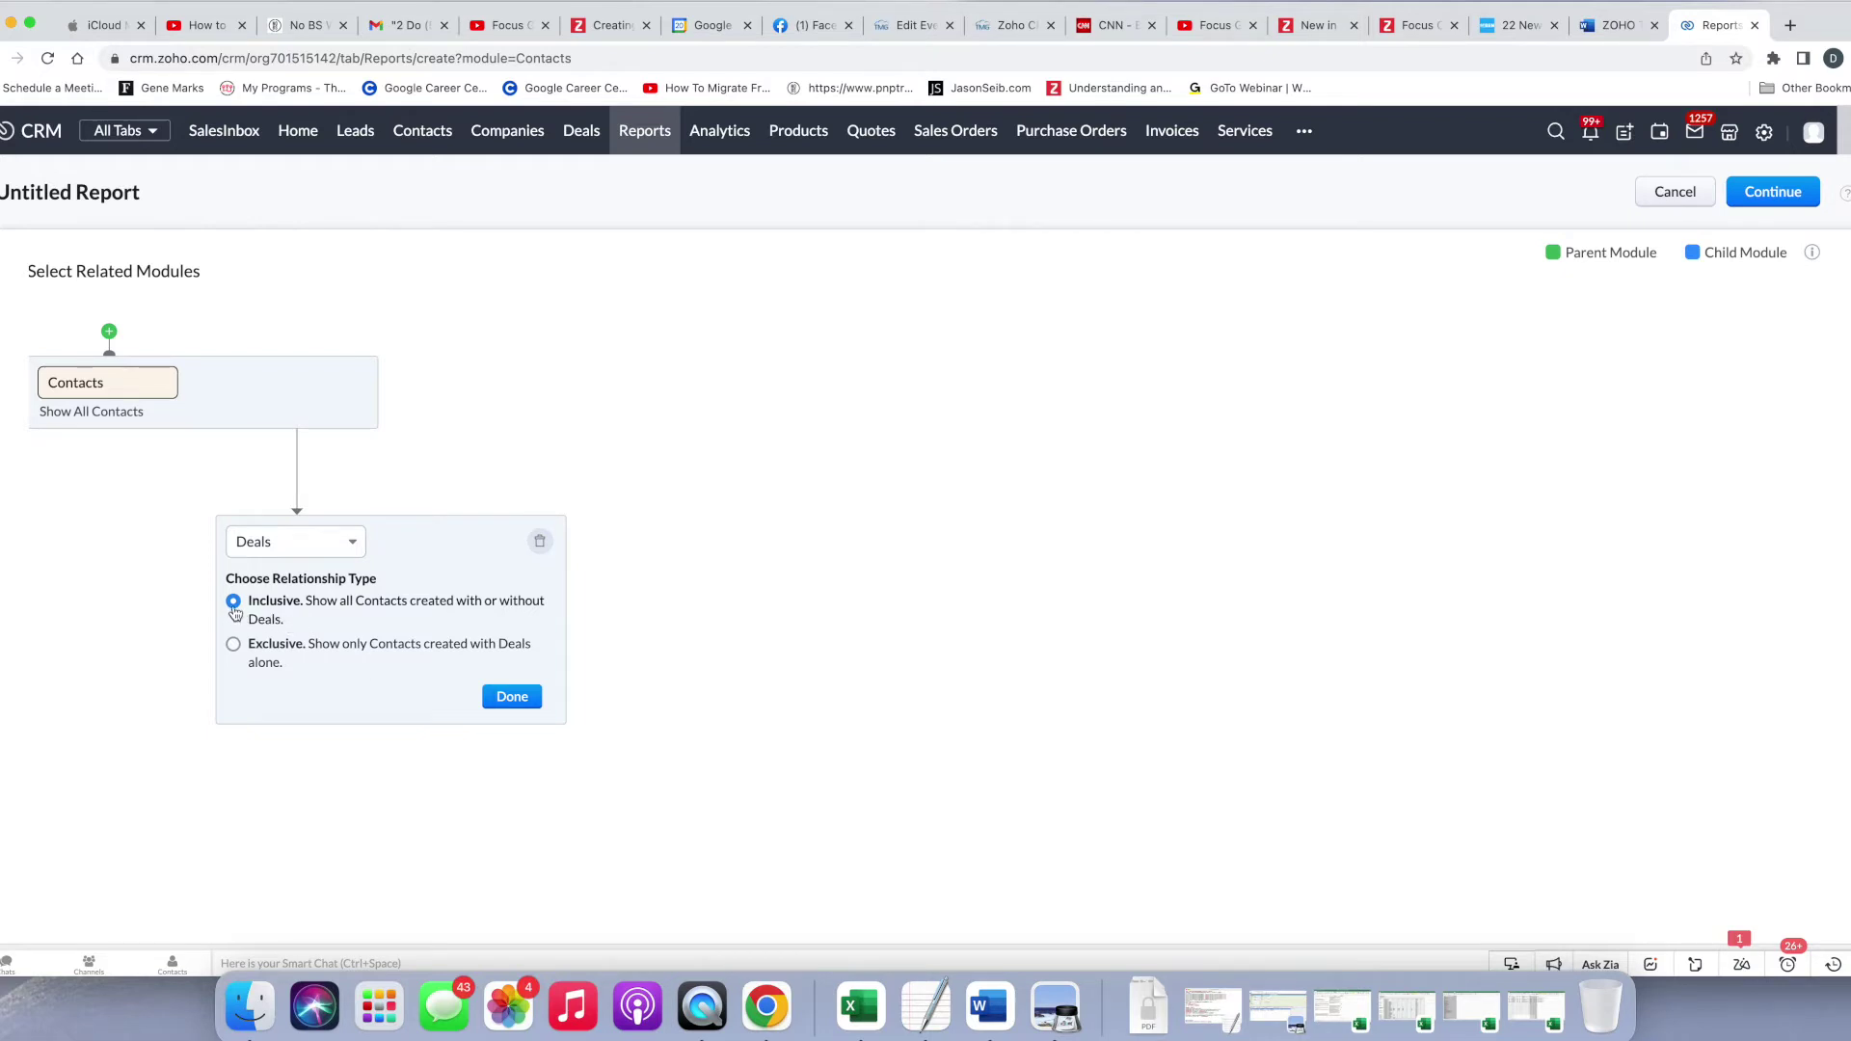
{"action": "left_click", "coordinate": [514, 697]}
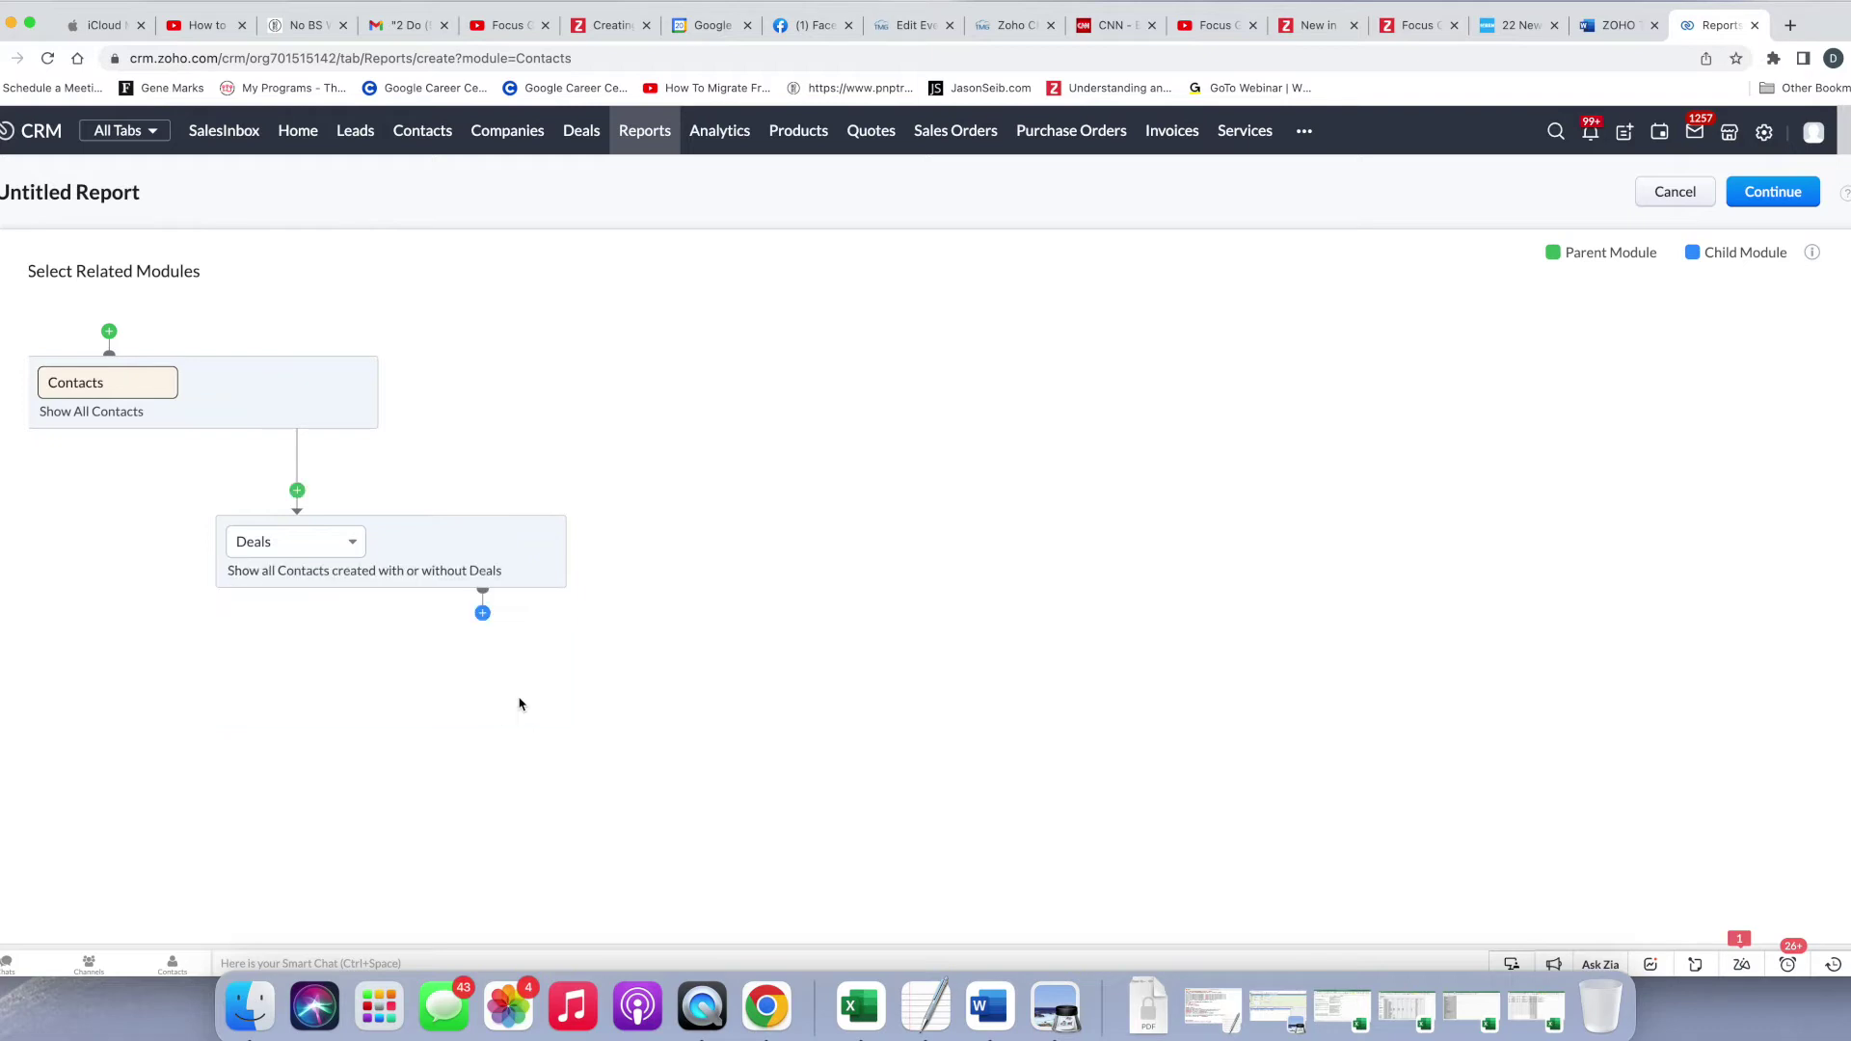
Step: Remove an empty child-module slot under Deals and continue to the report editor
{"action": "left_click", "coordinate": [483, 614]}
{"action": "left_click", "coordinate": [514, 701]}
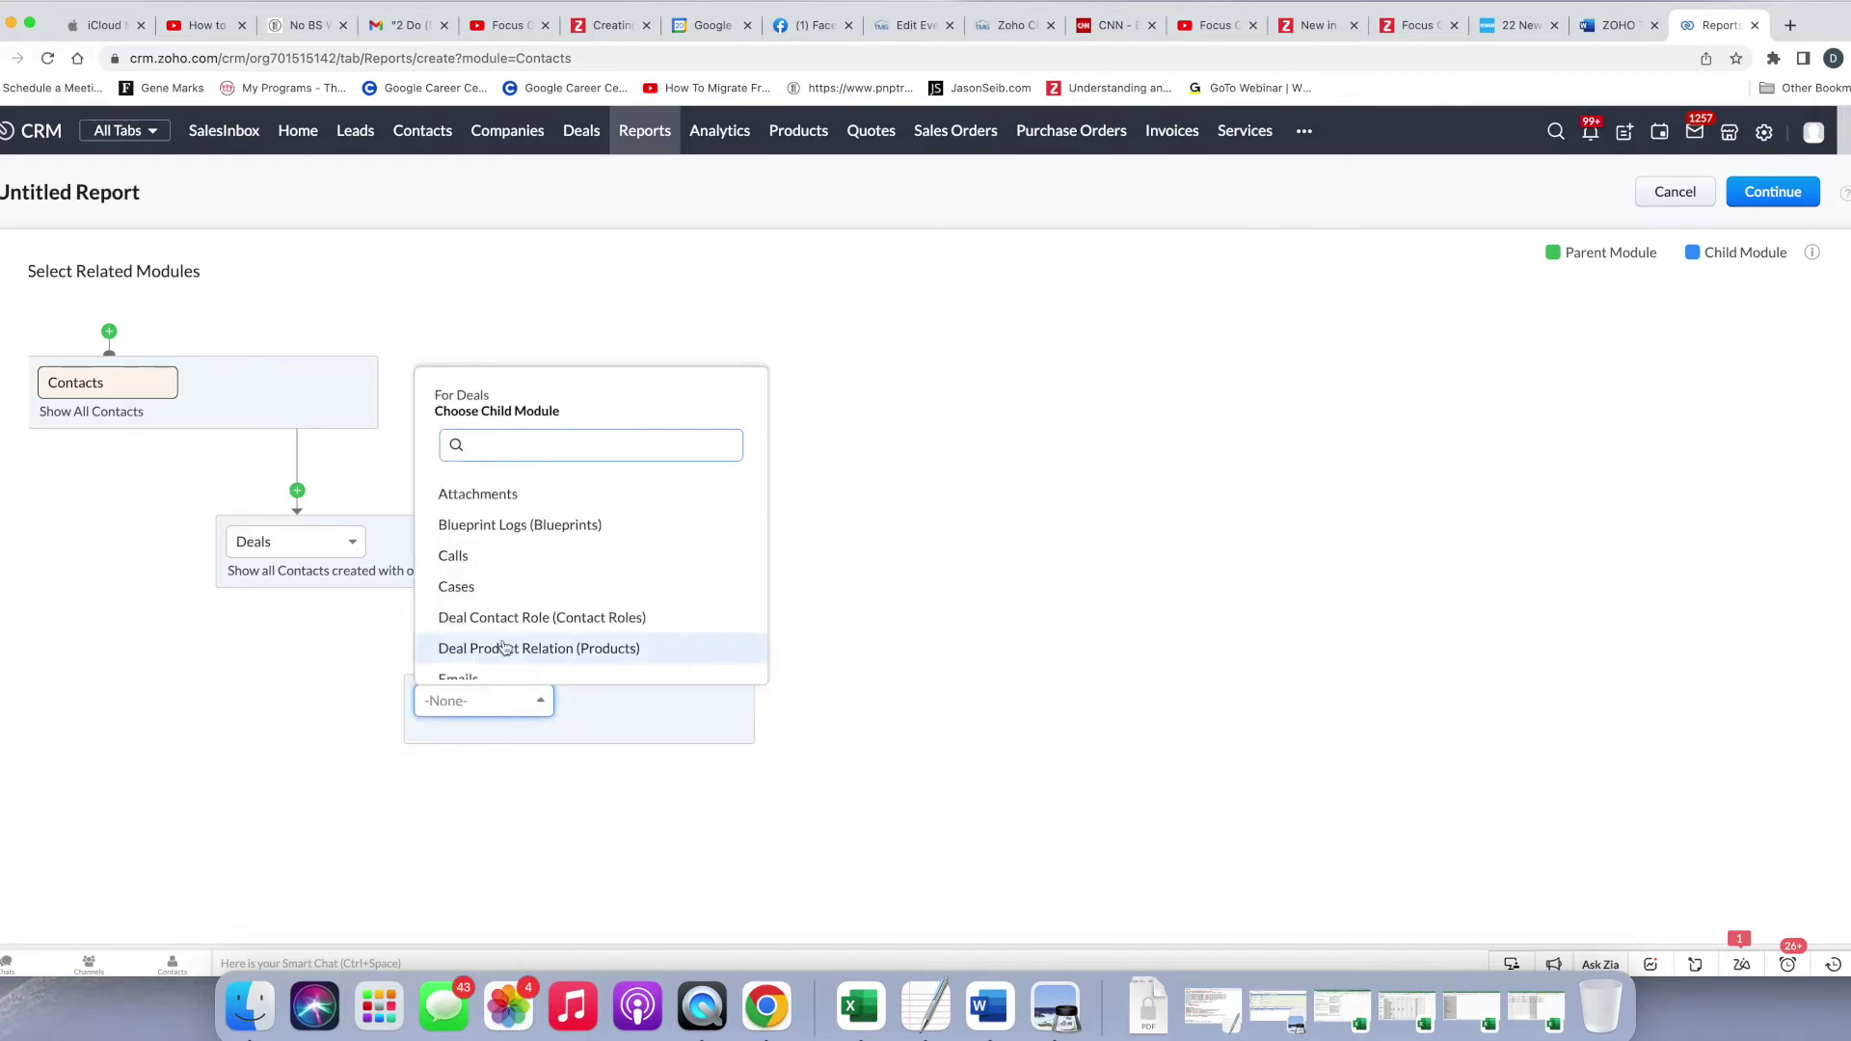
{"action": "scroll", "coordinate": [608, 609], "scroll_direction": "down", "scroll_amount": 1}
{"action": "scroll", "coordinate": [608, 609], "scroll_direction": "down", "scroll_amount": 5}
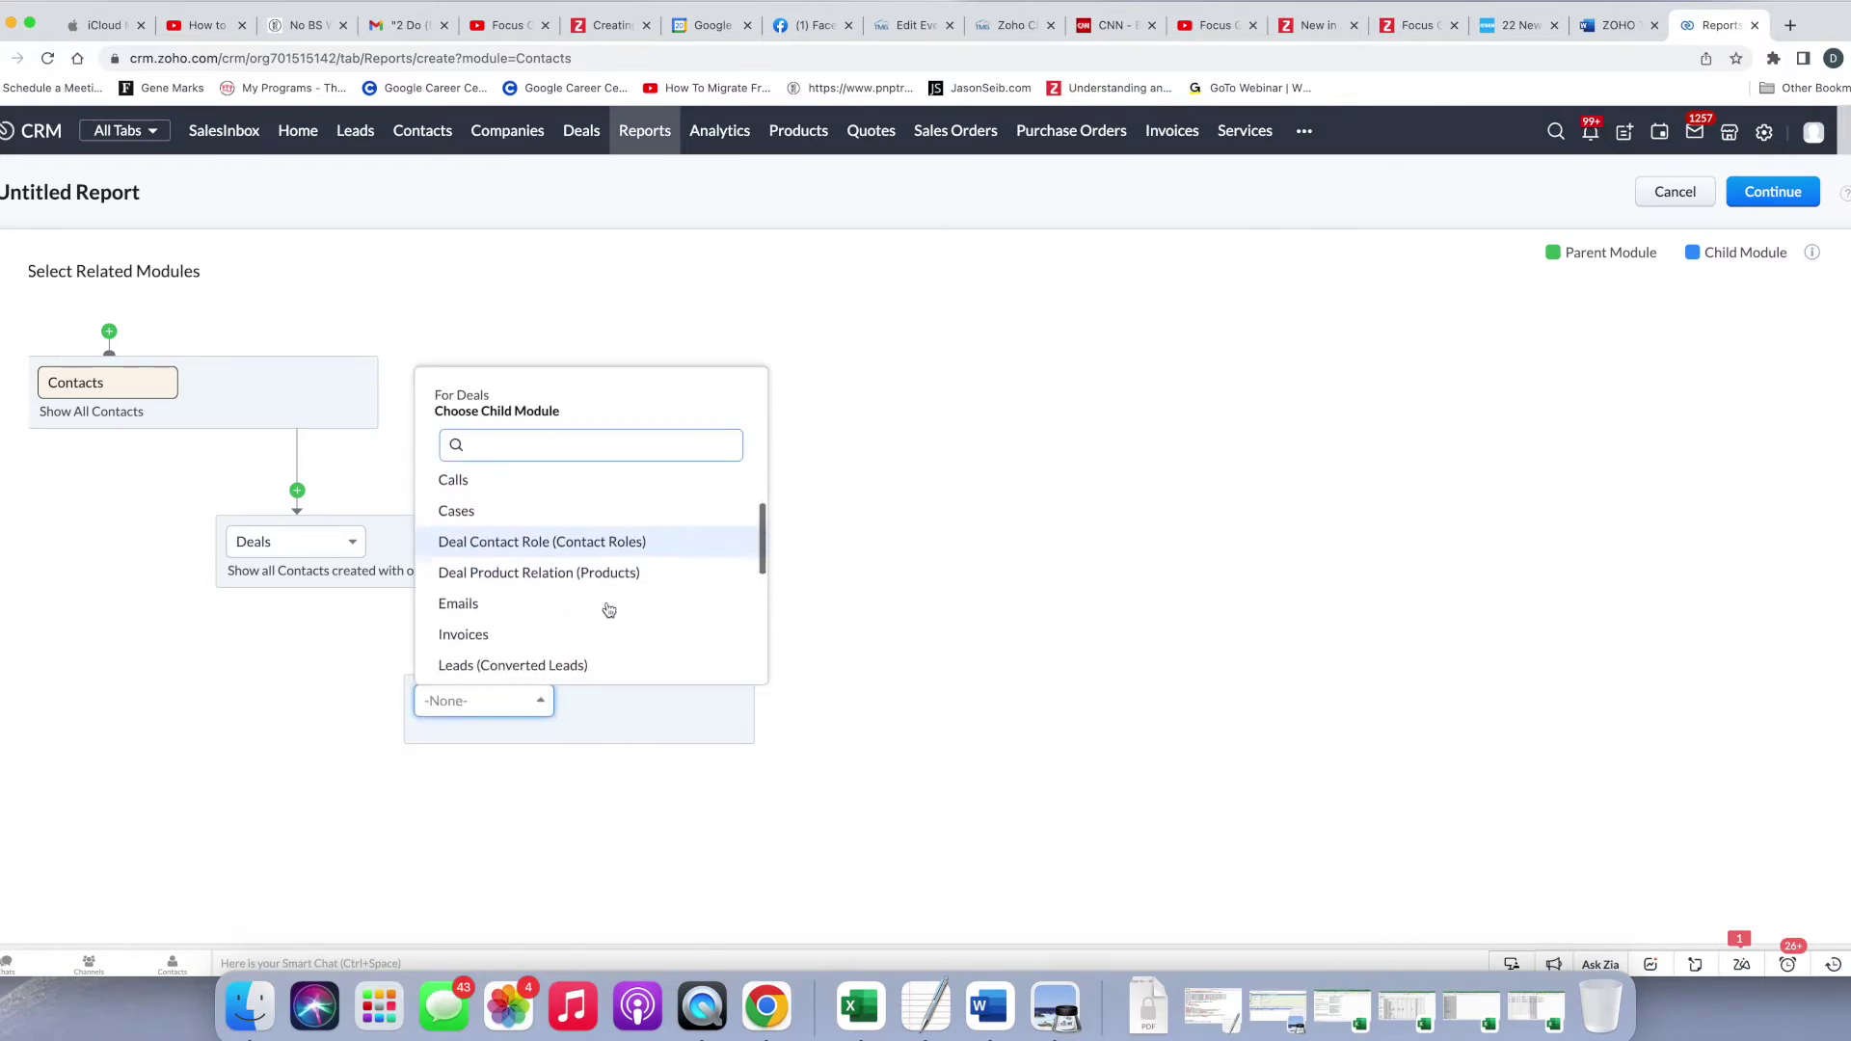
{"action": "scroll", "coordinate": [608, 609], "scroll_direction": "down", "scroll_amount": 3}
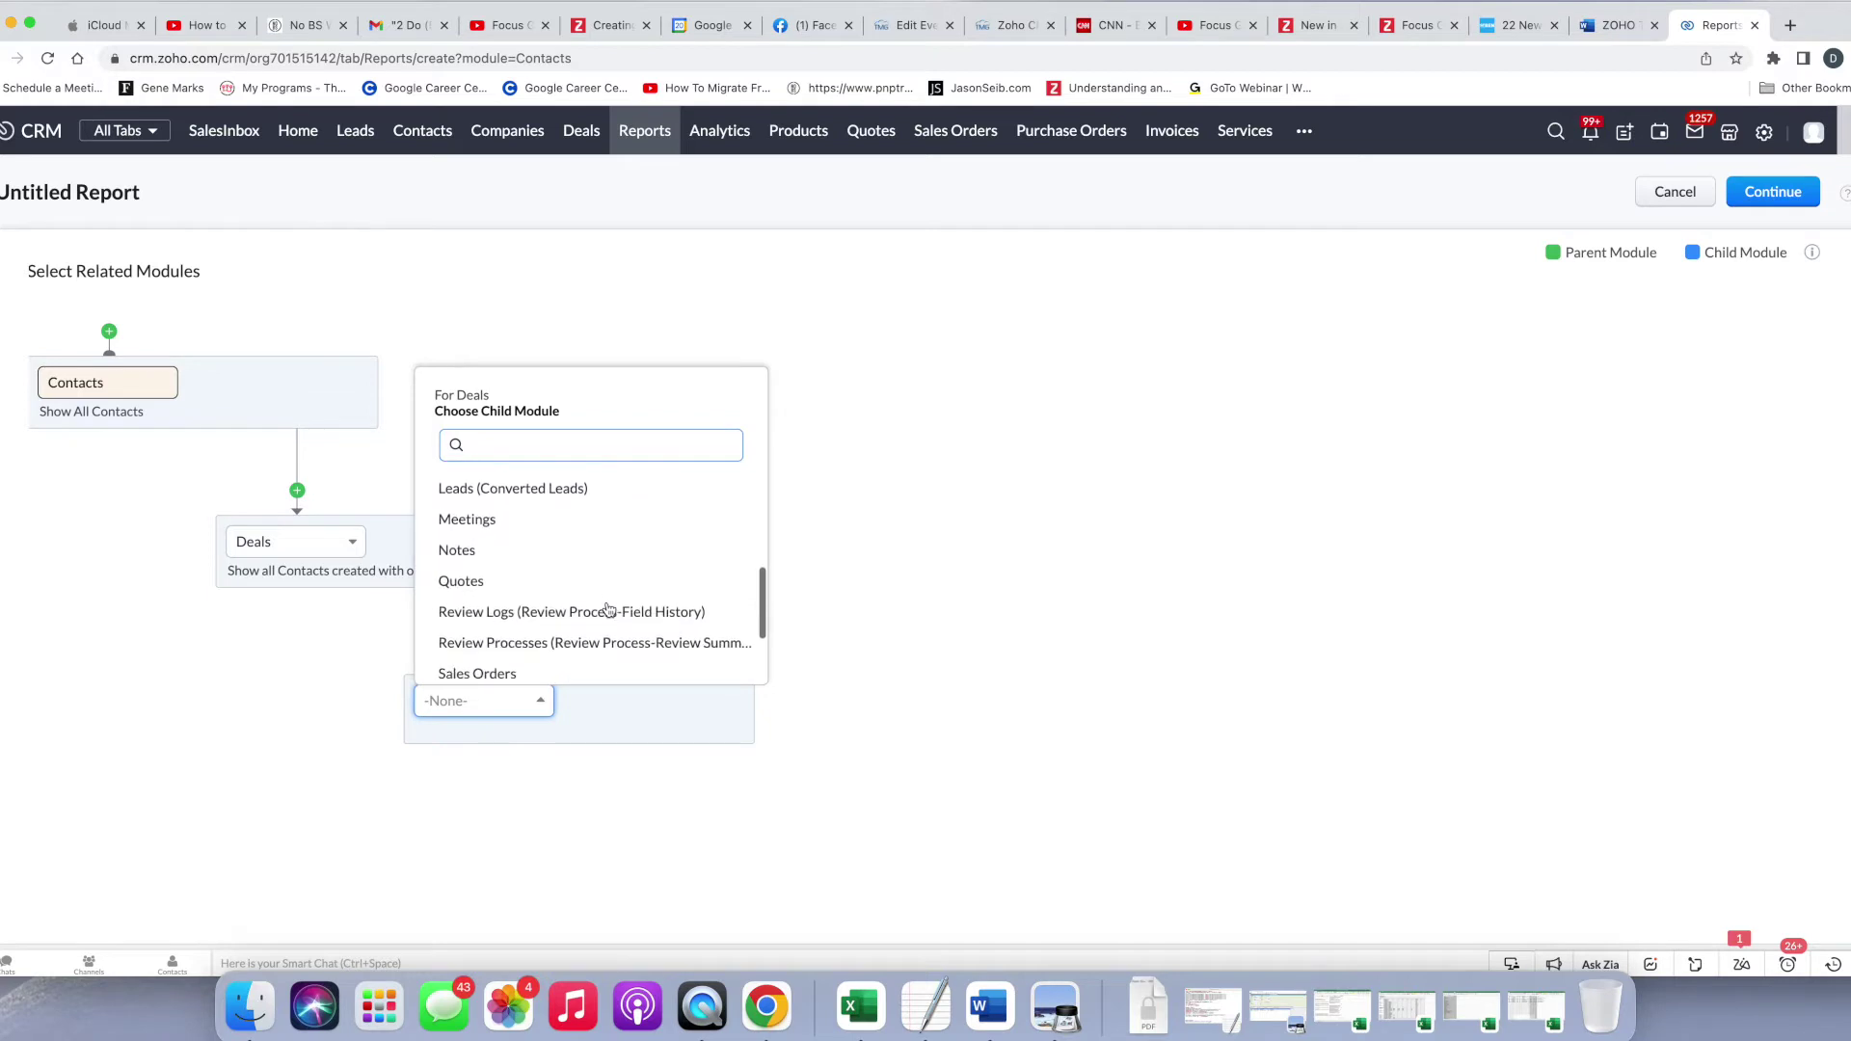
{"action": "scroll", "coordinate": [608, 609], "scroll_direction": "down", "scroll_amount": 1}
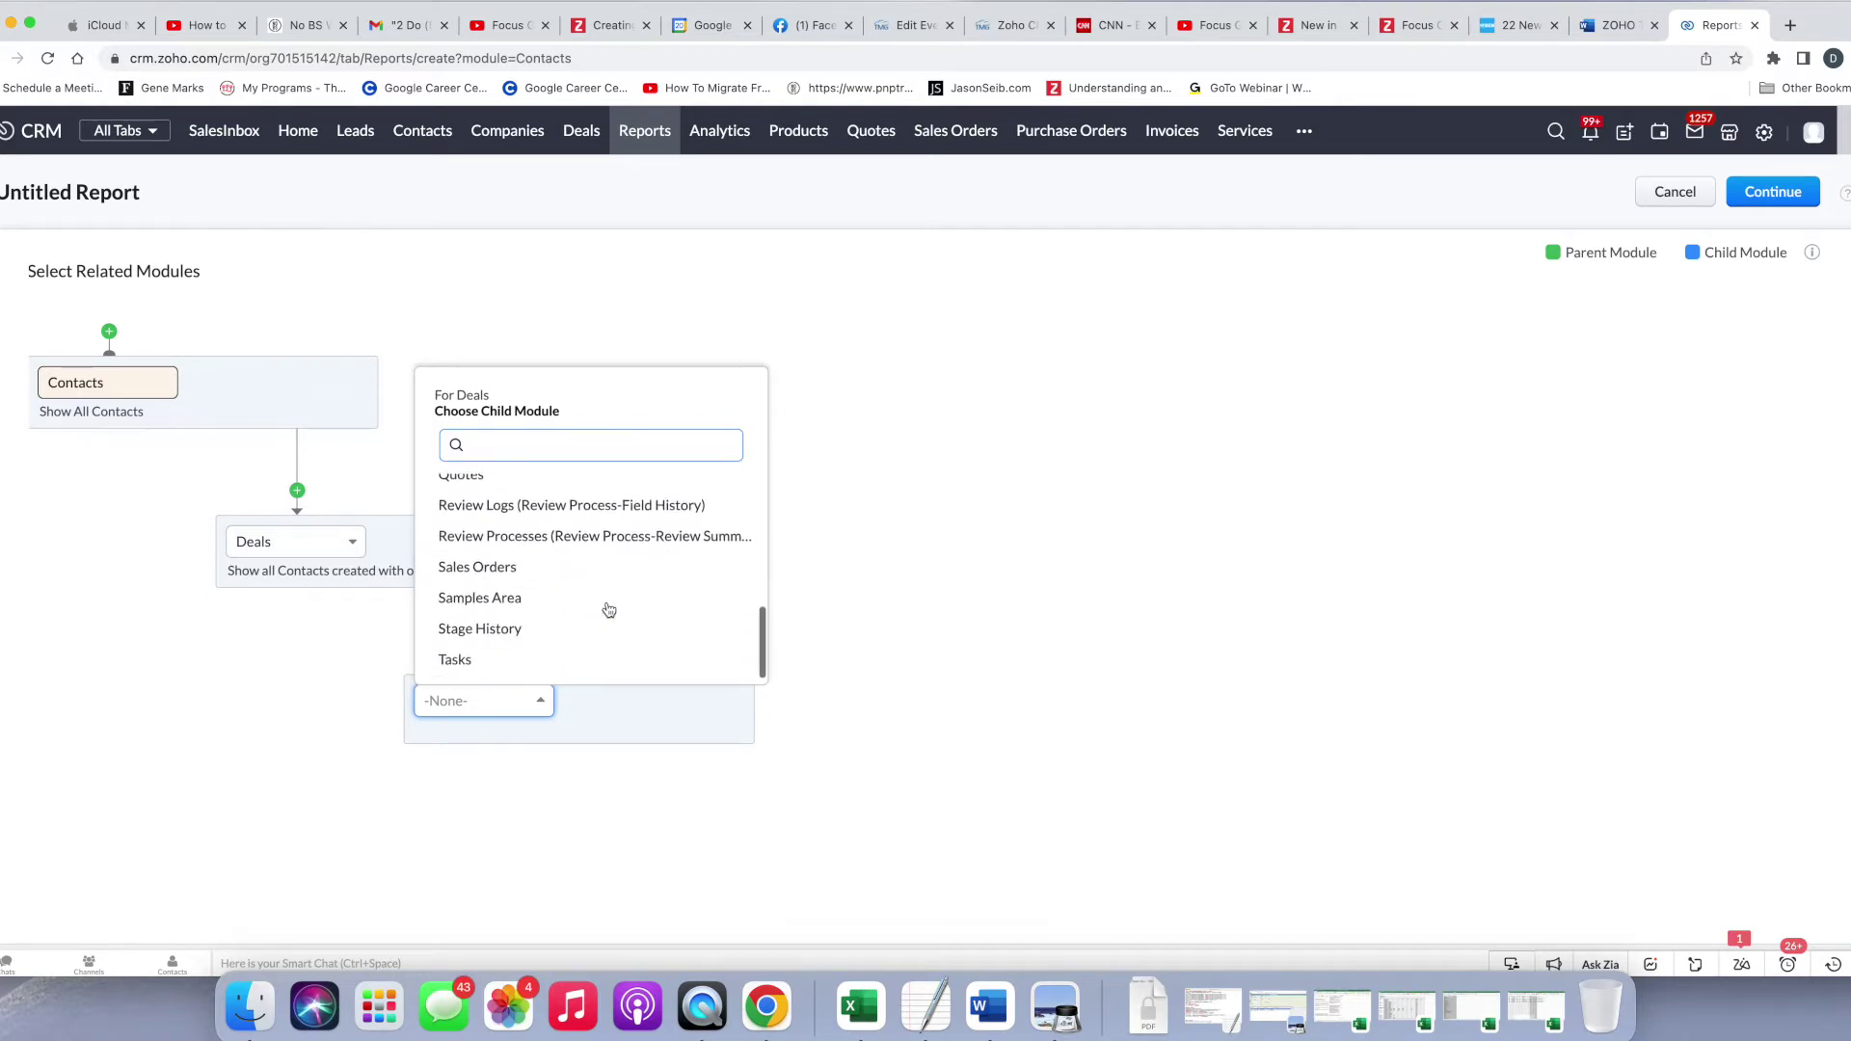
{"action": "scroll", "coordinate": [609, 609], "scroll_direction": "up", "scroll_amount": 10}
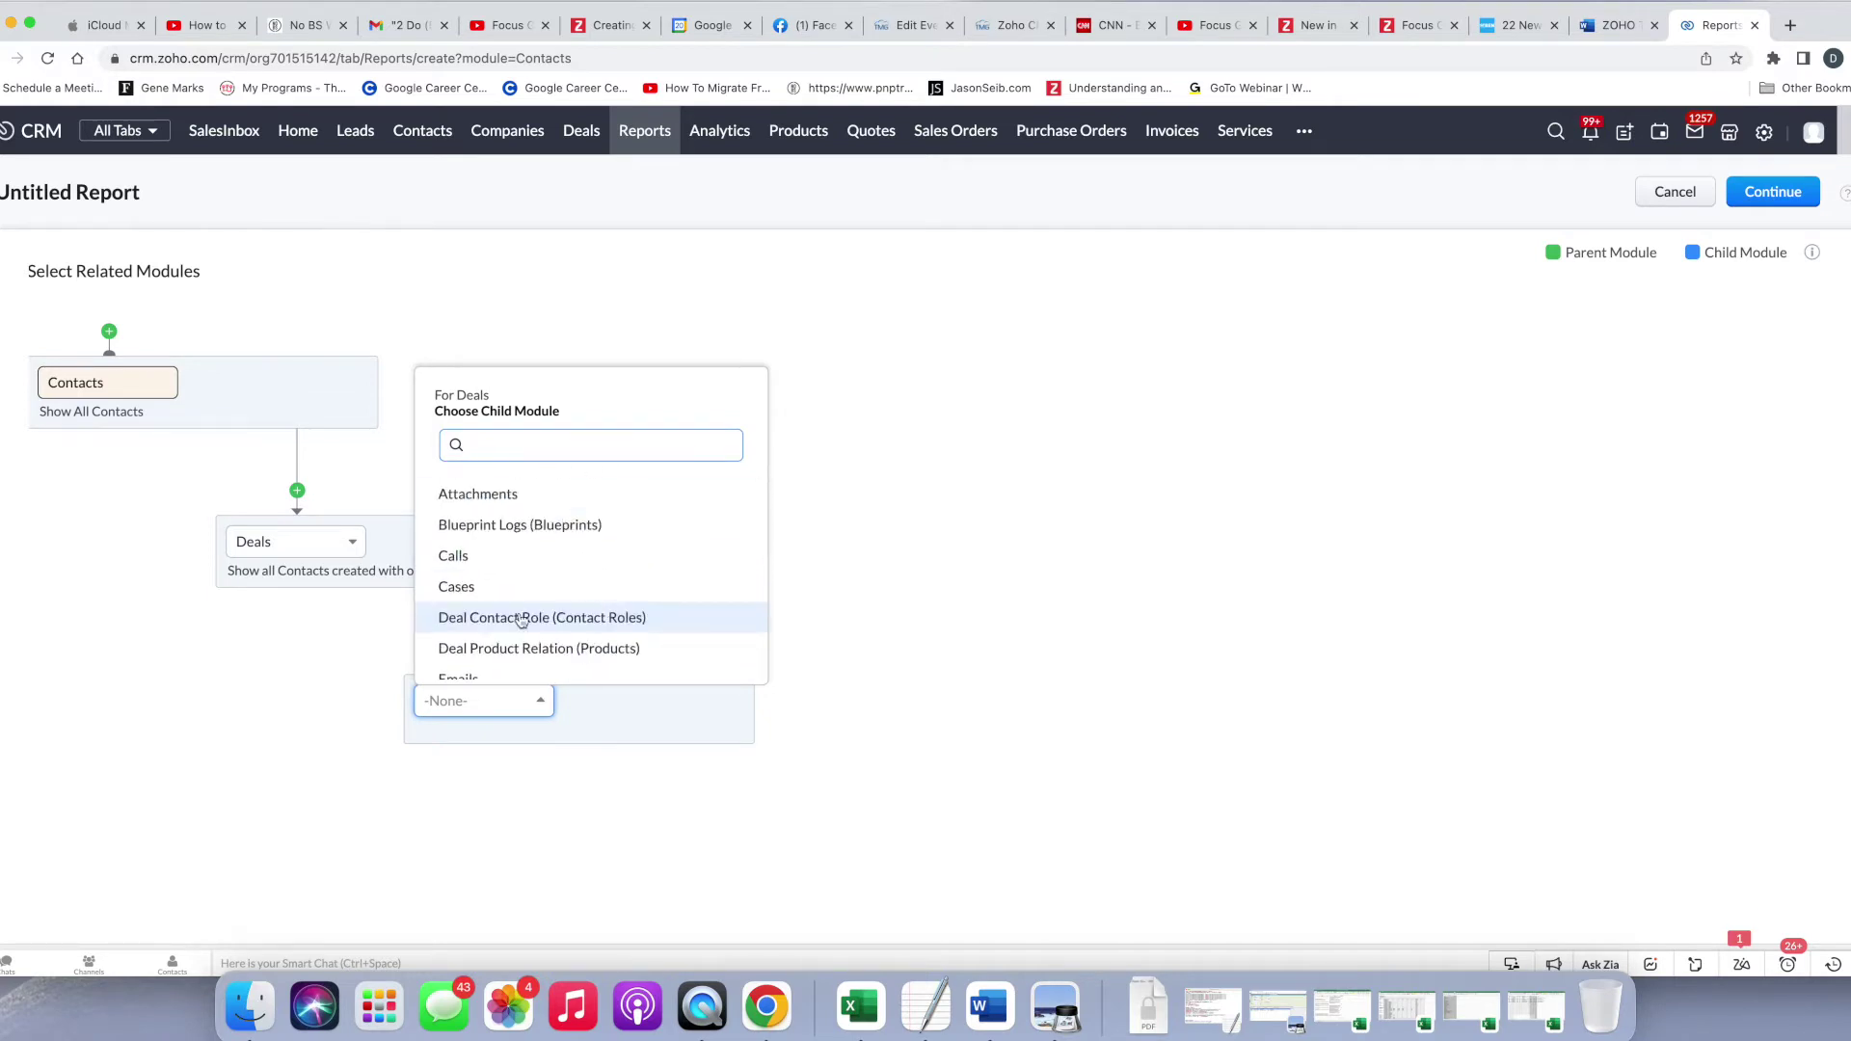
{"action": "scroll", "coordinate": [610, 609], "scroll_direction": "down", "scroll_amount": 2}
{"action": "scroll", "coordinate": [615, 610], "scroll_direction": "up", "scroll_amount": 2}
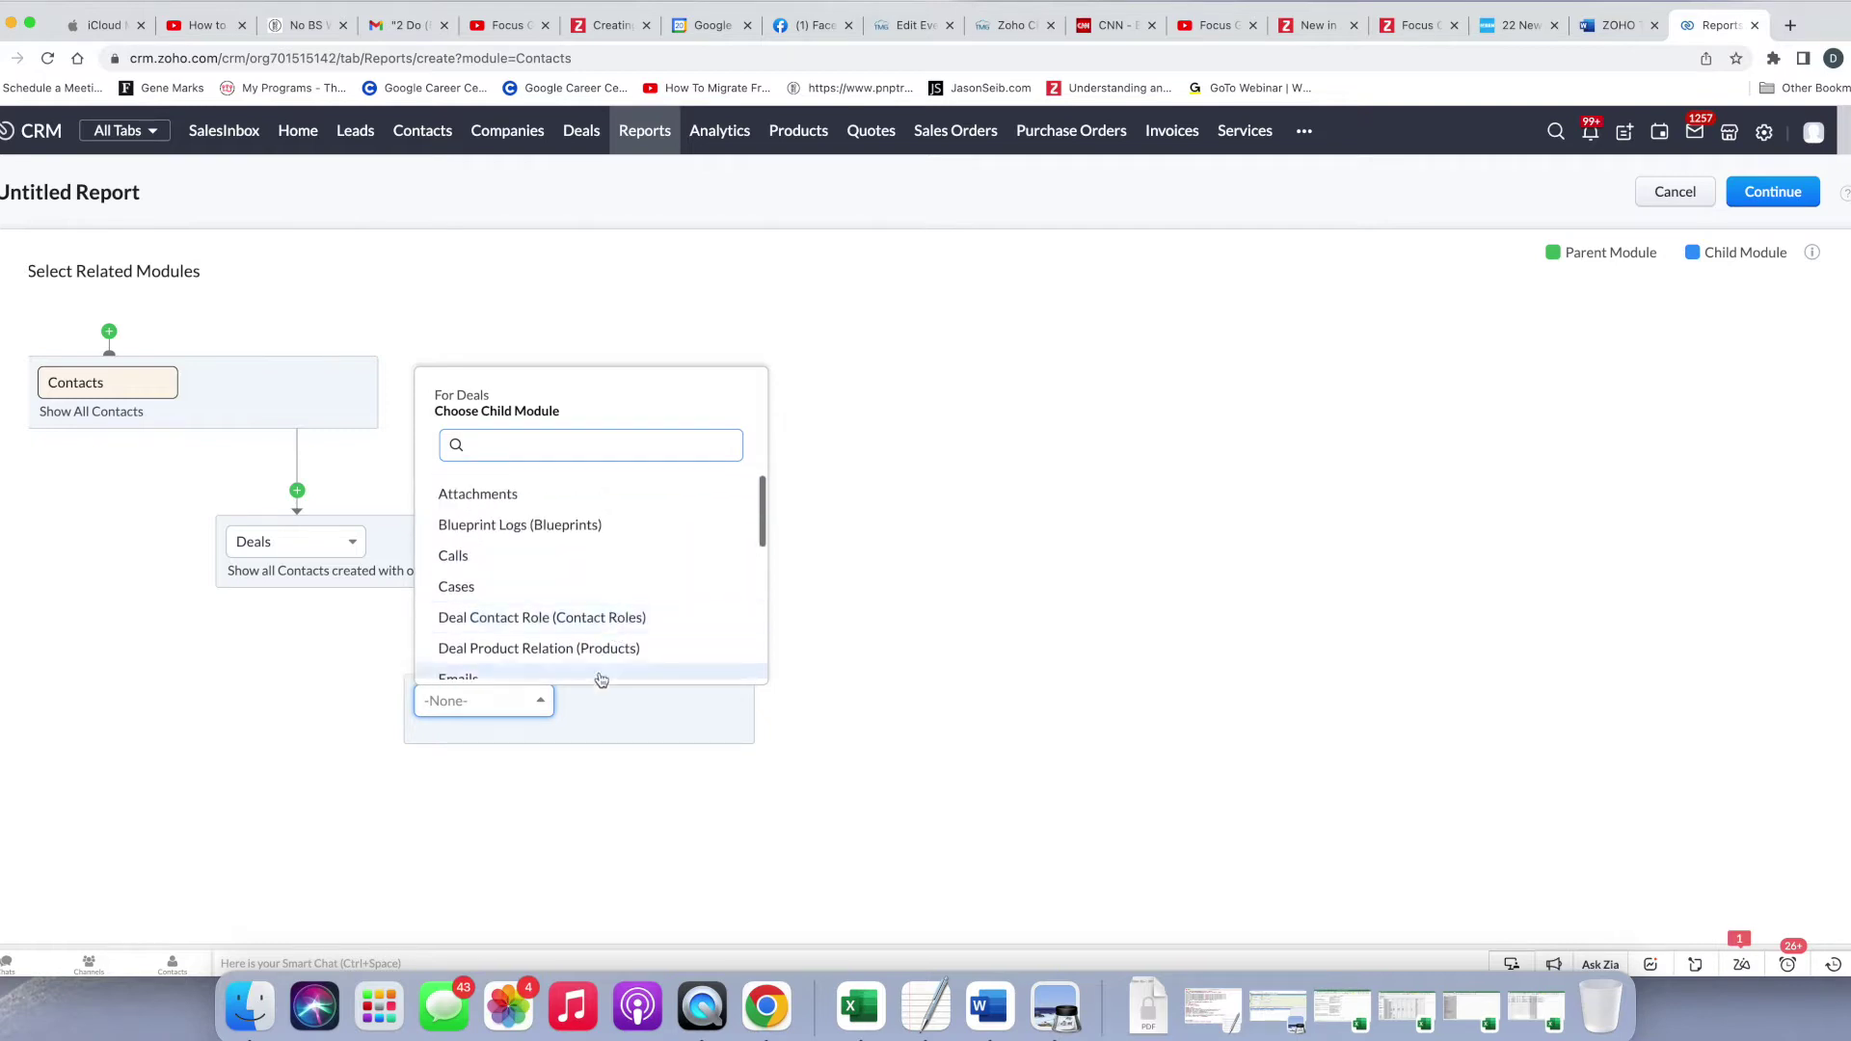
{"action": "left_click", "coordinate": [700, 718]}
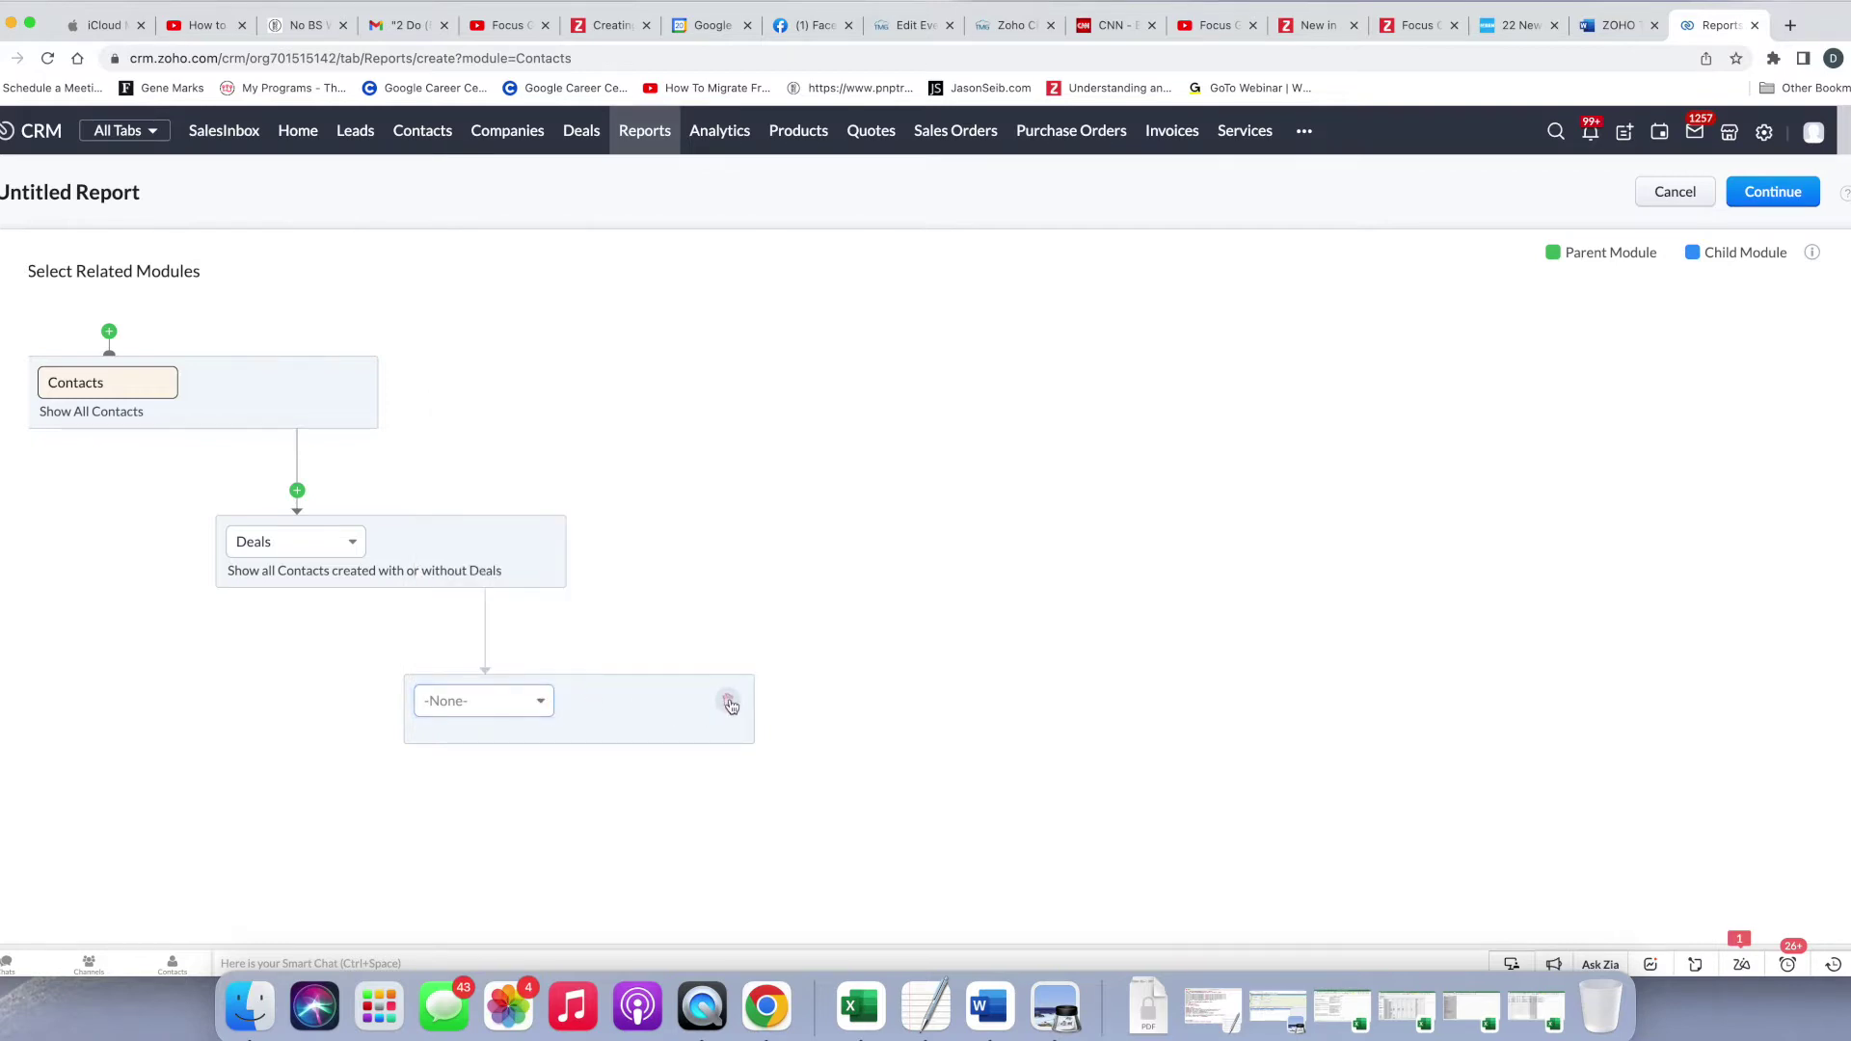
{"action": "left_click", "coordinate": [730, 704]}
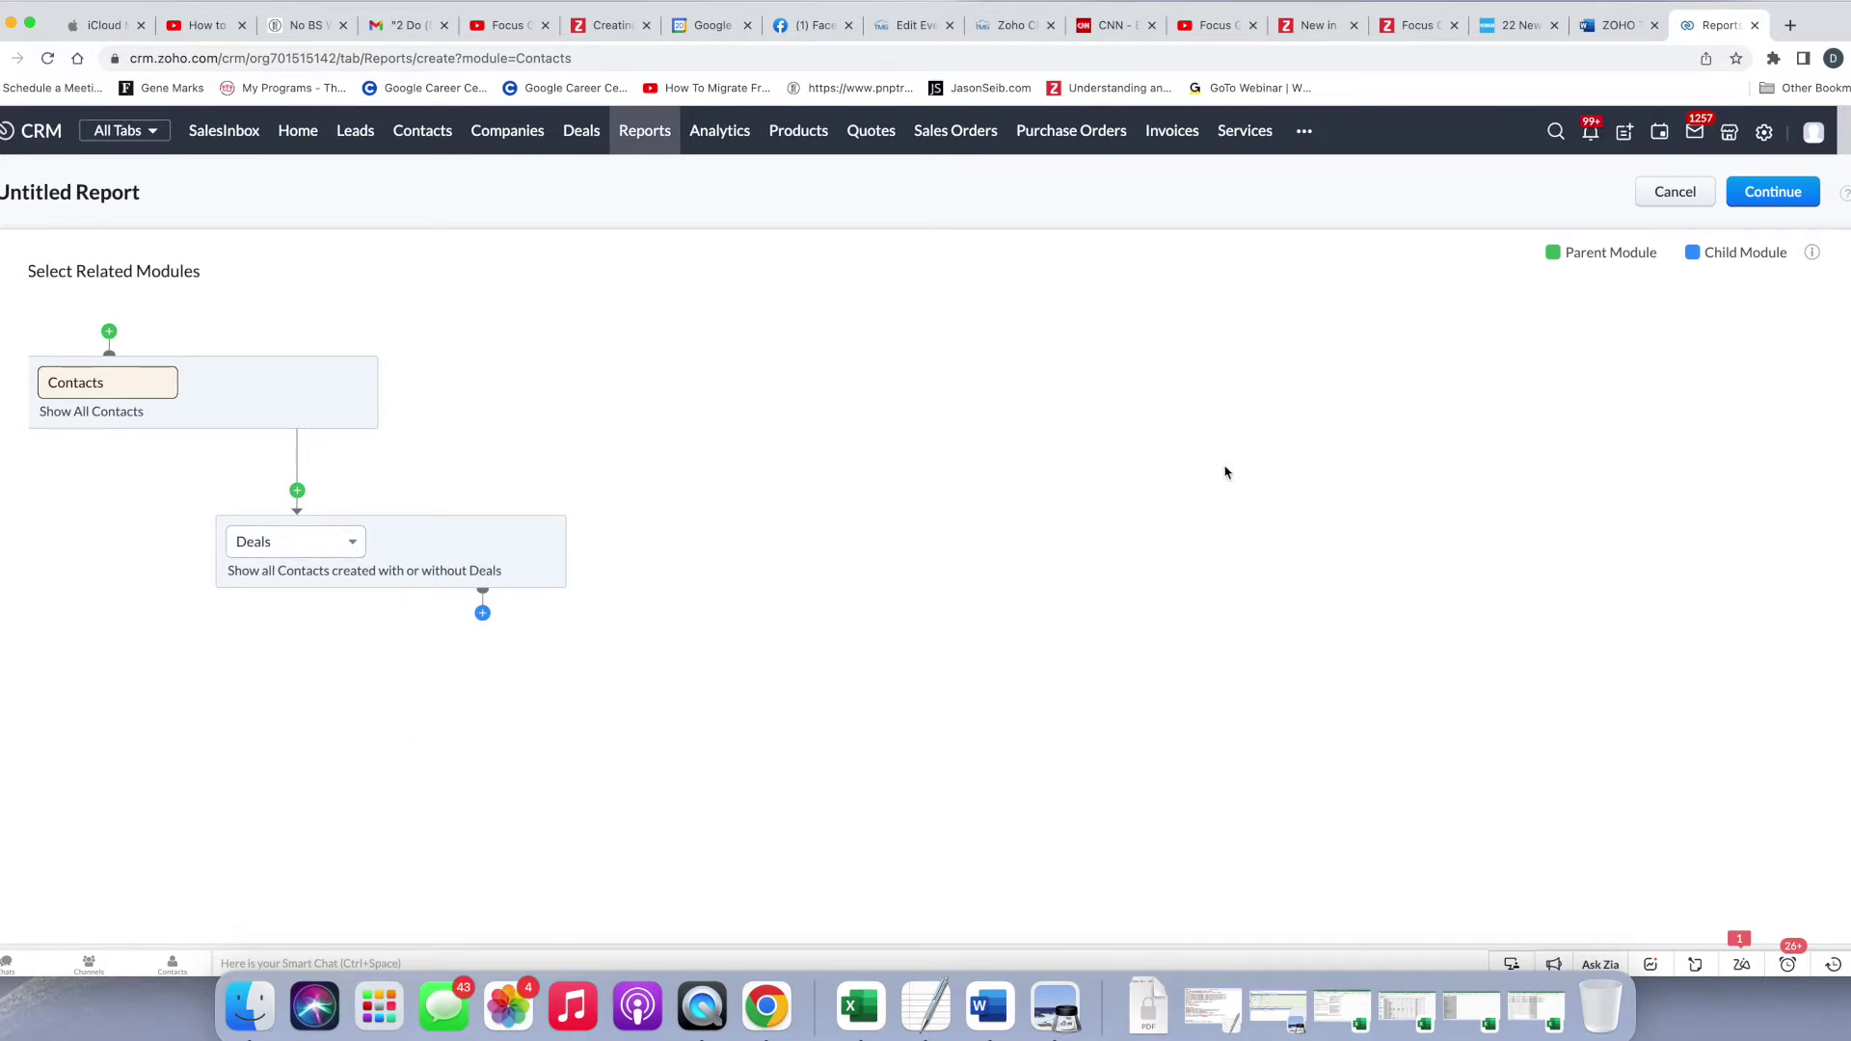
{"action": "left_click", "coordinate": [1777, 198]}
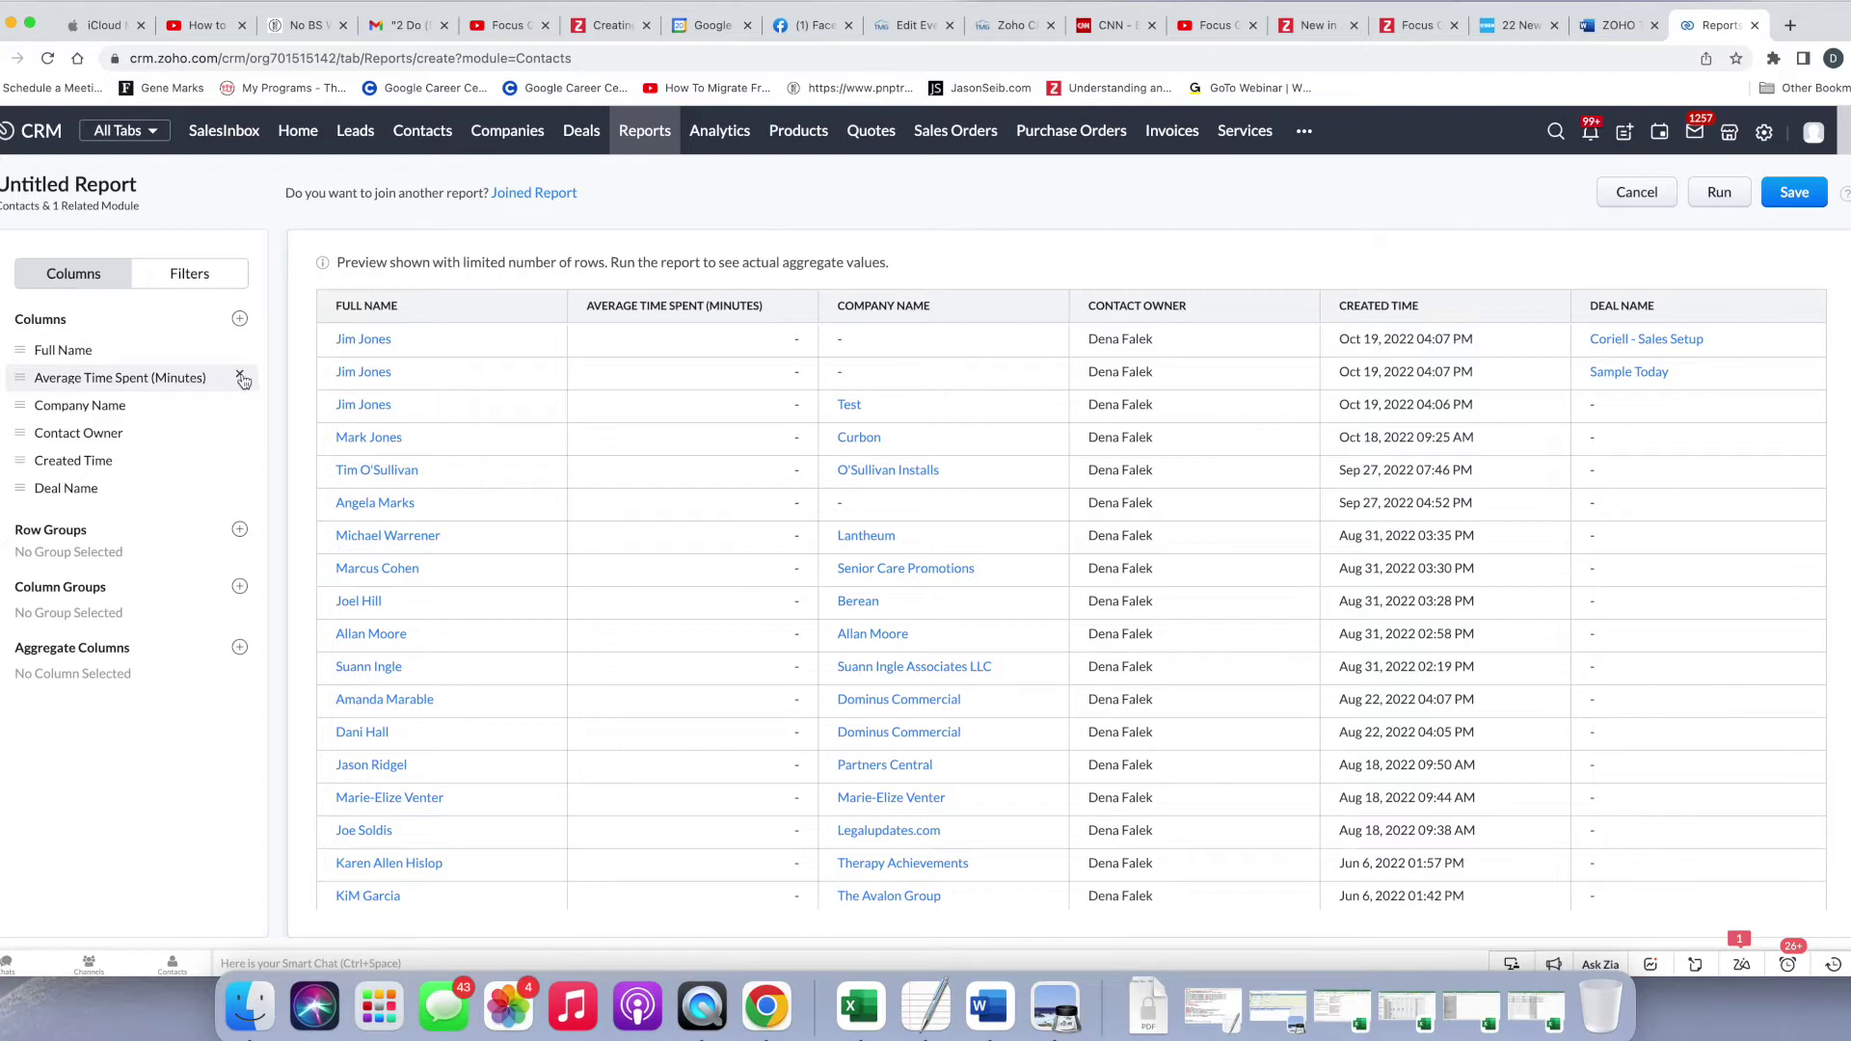
Step: Remove the Average Time Spent, Company Name, Contact Owner and Created Time columns
{"action": "left_click", "coordinate": [240, 376]}
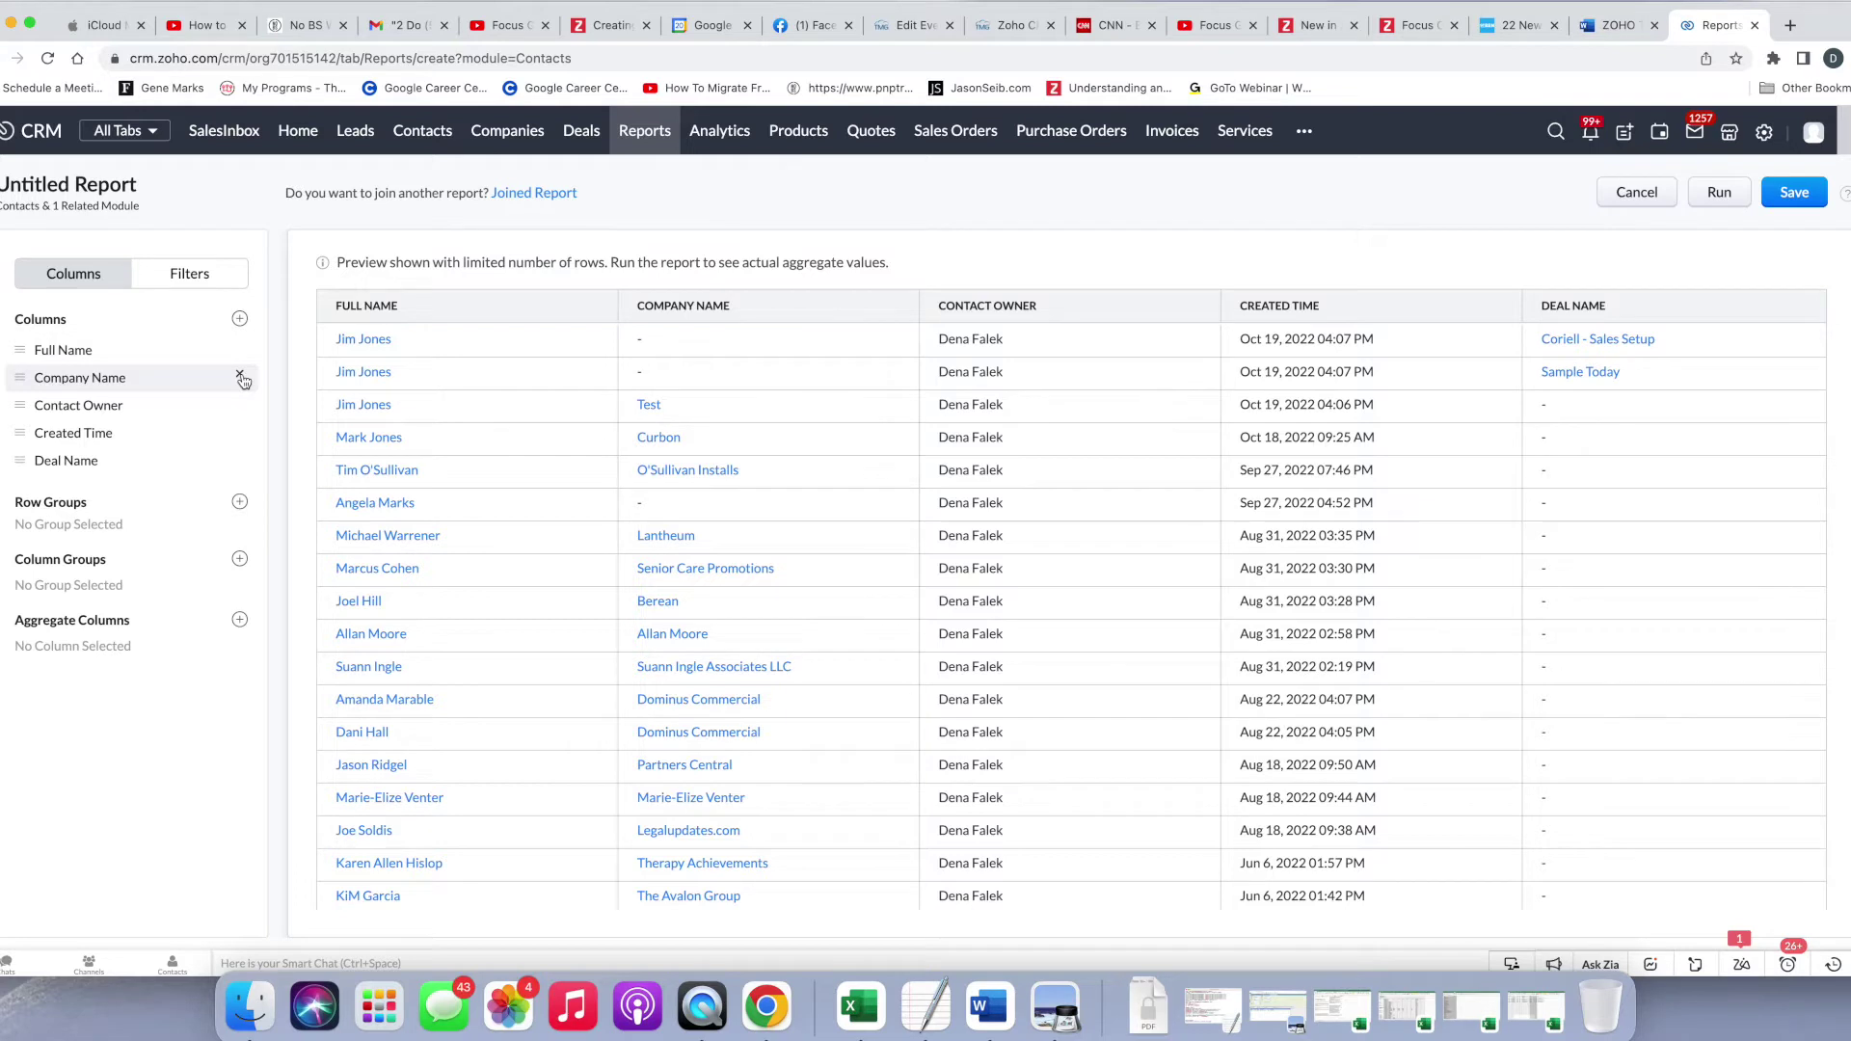
{"action": "left_click", "coordinate": [240, 376]}
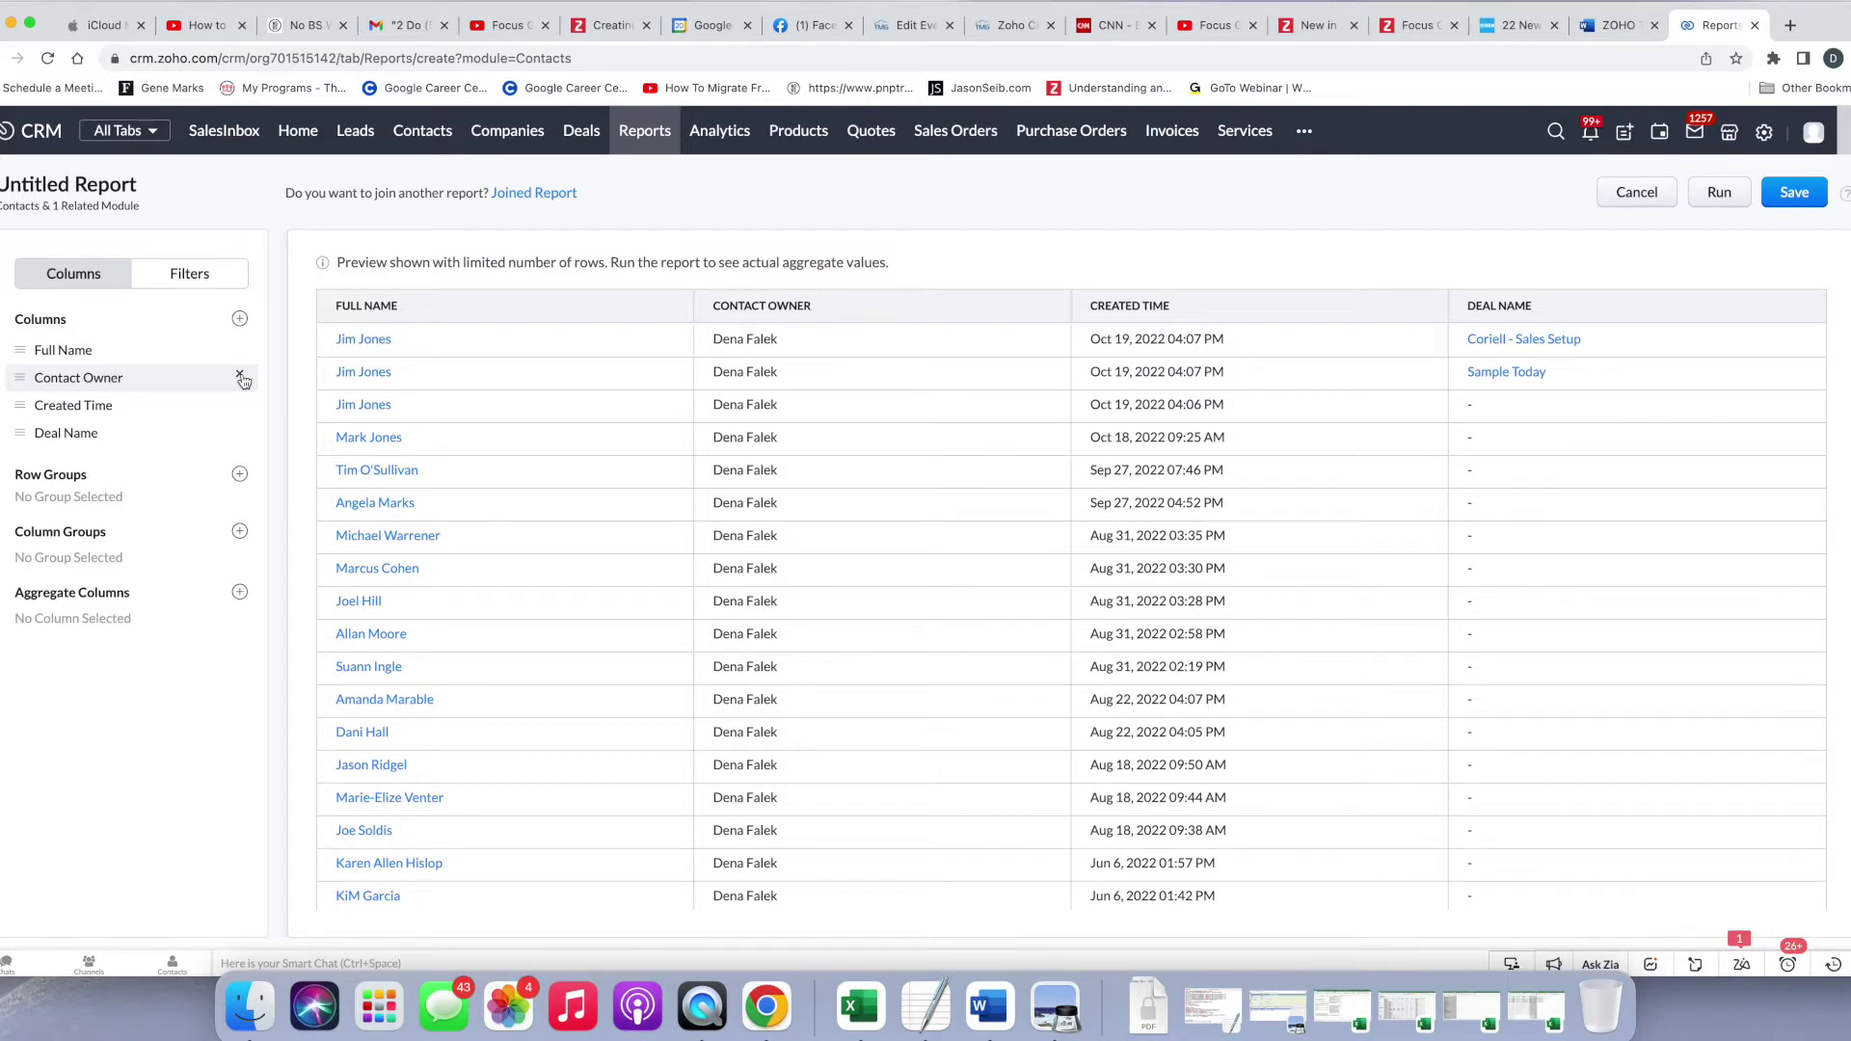
{"action": "left_click", "coordinate": [240, 376]}
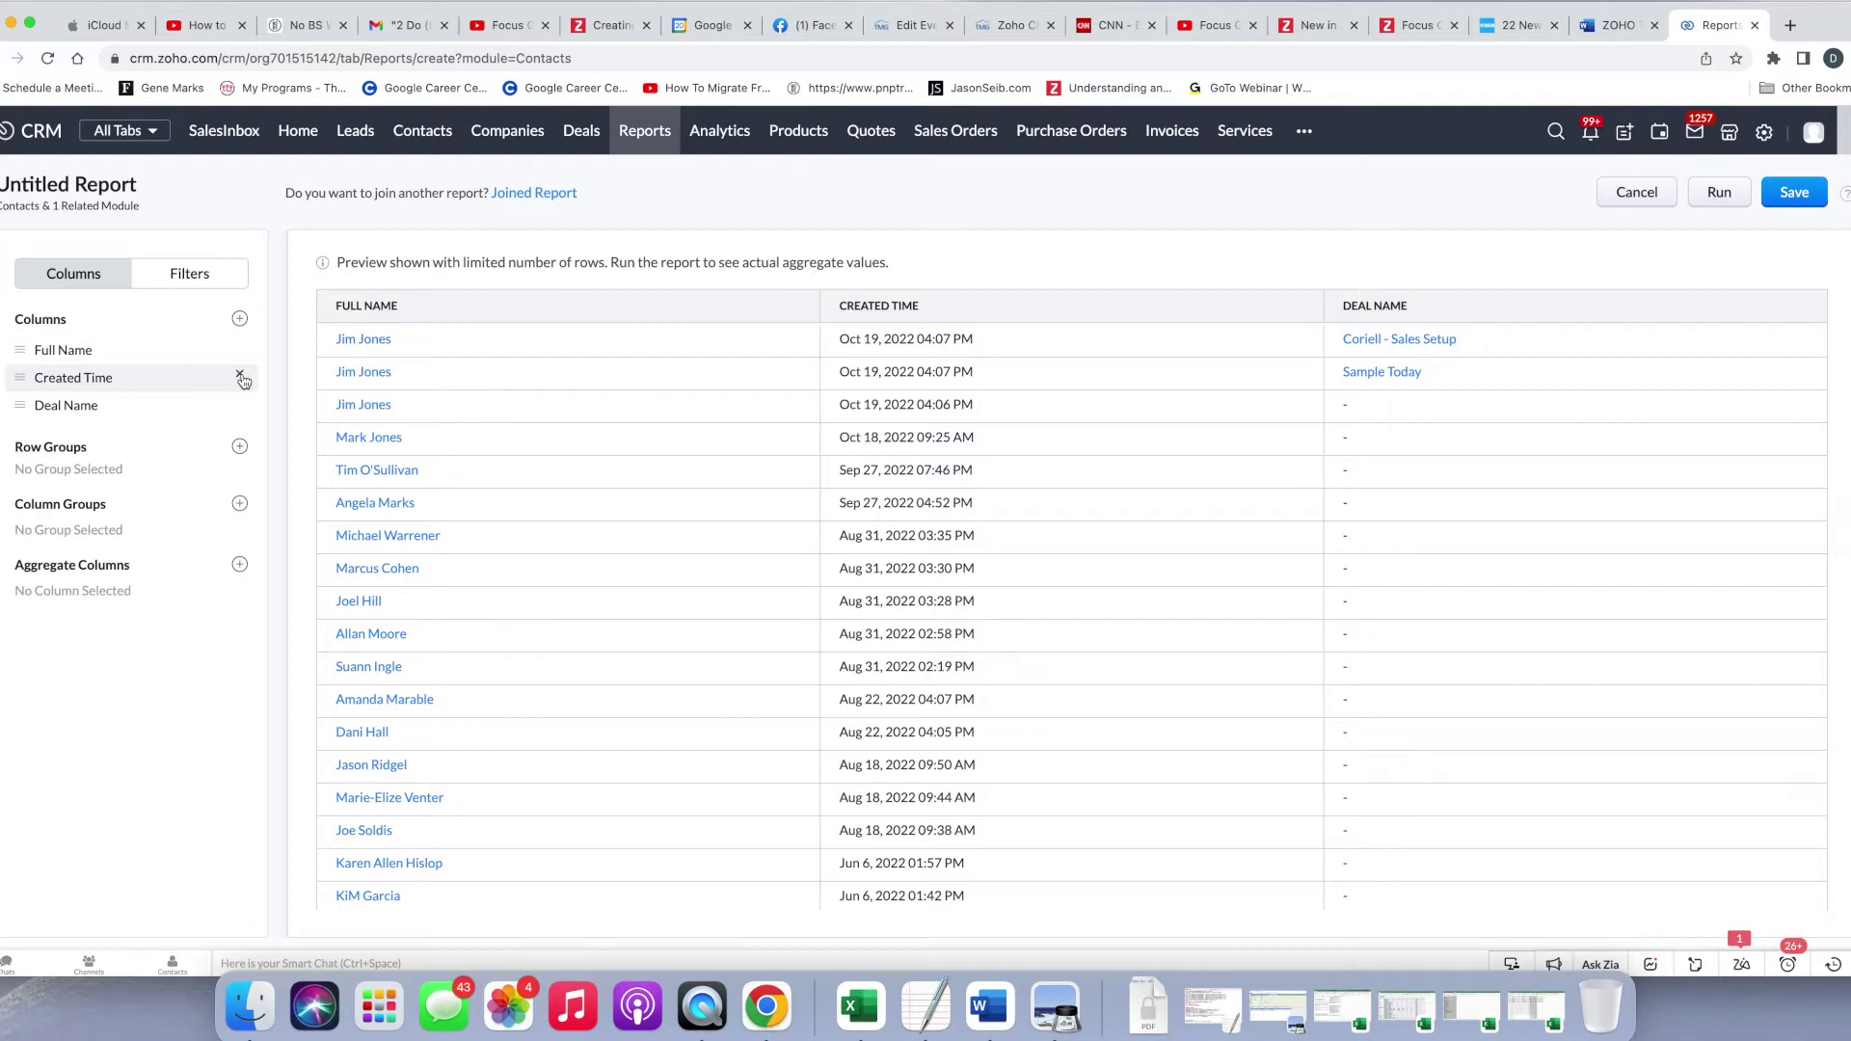
{"action": "left_click", "coordinate": [240, 376]}
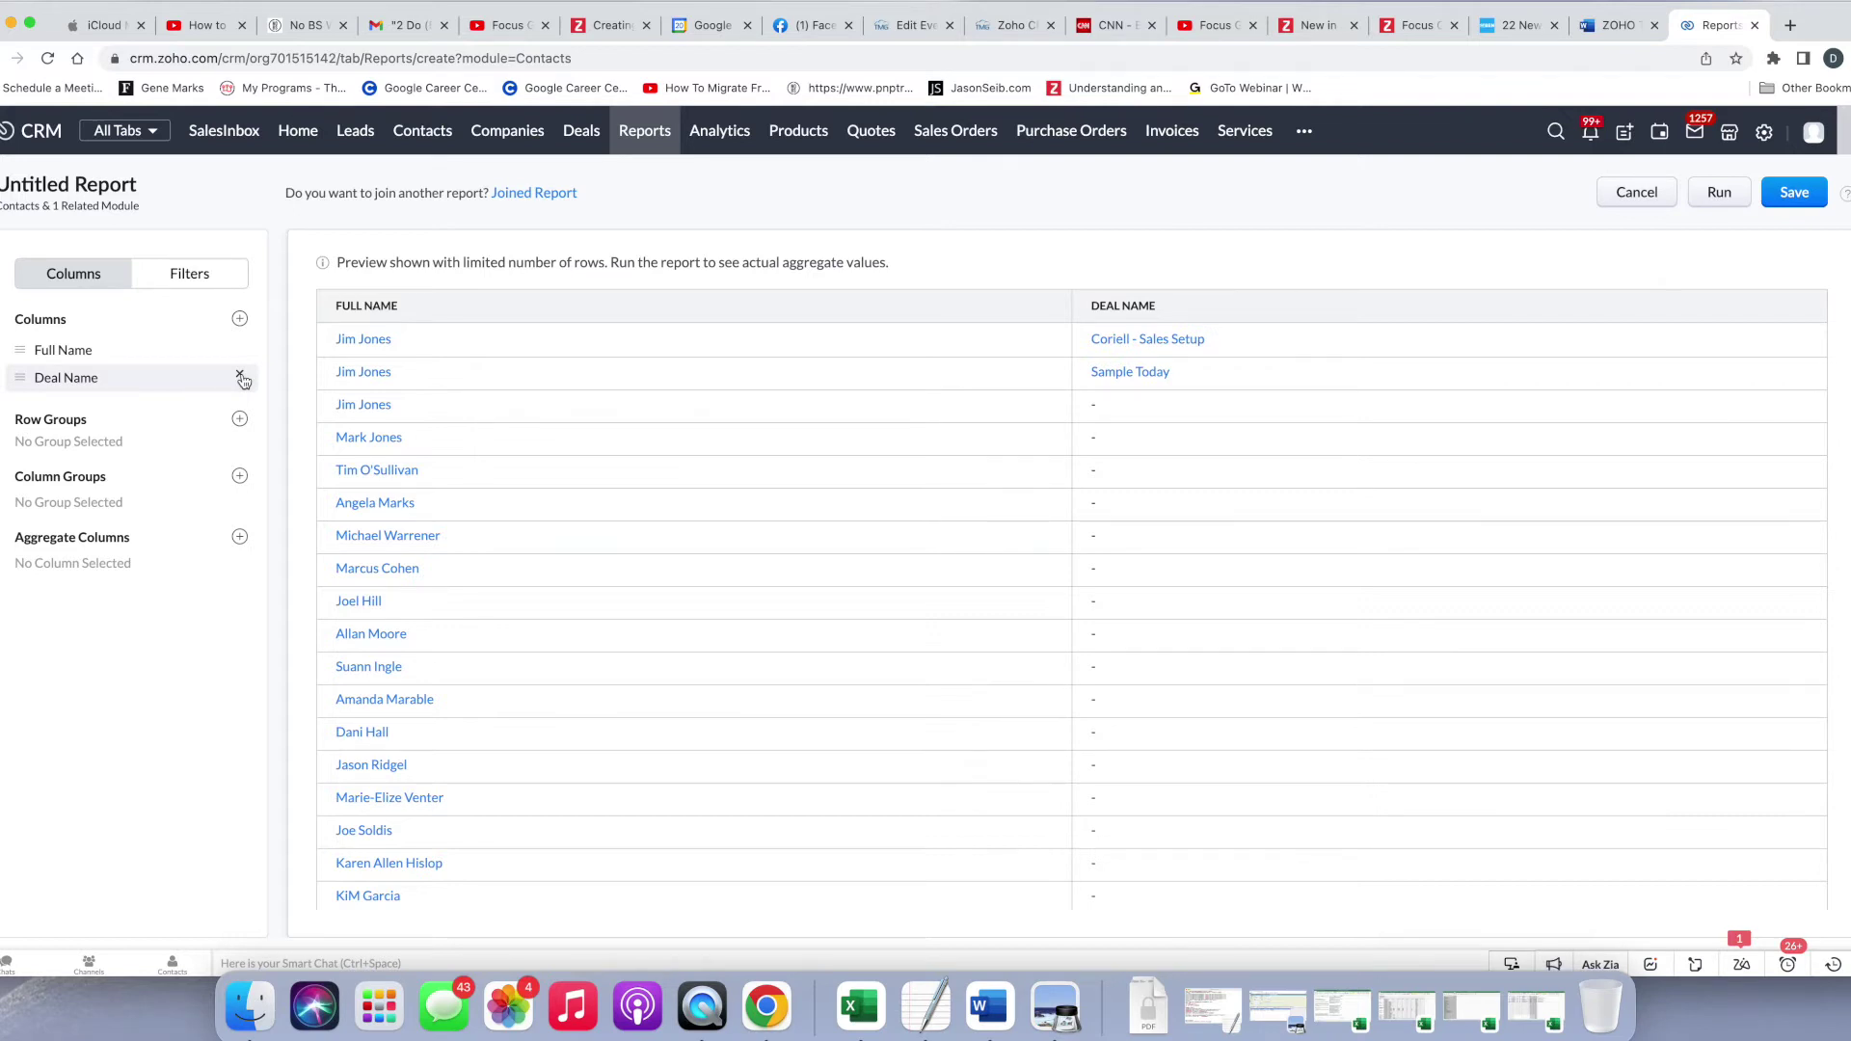
Step: Add the Deals fields Amount, Stage and Closing Date as report columns
{"action": "left_click", "coordinate": [240, 321]}
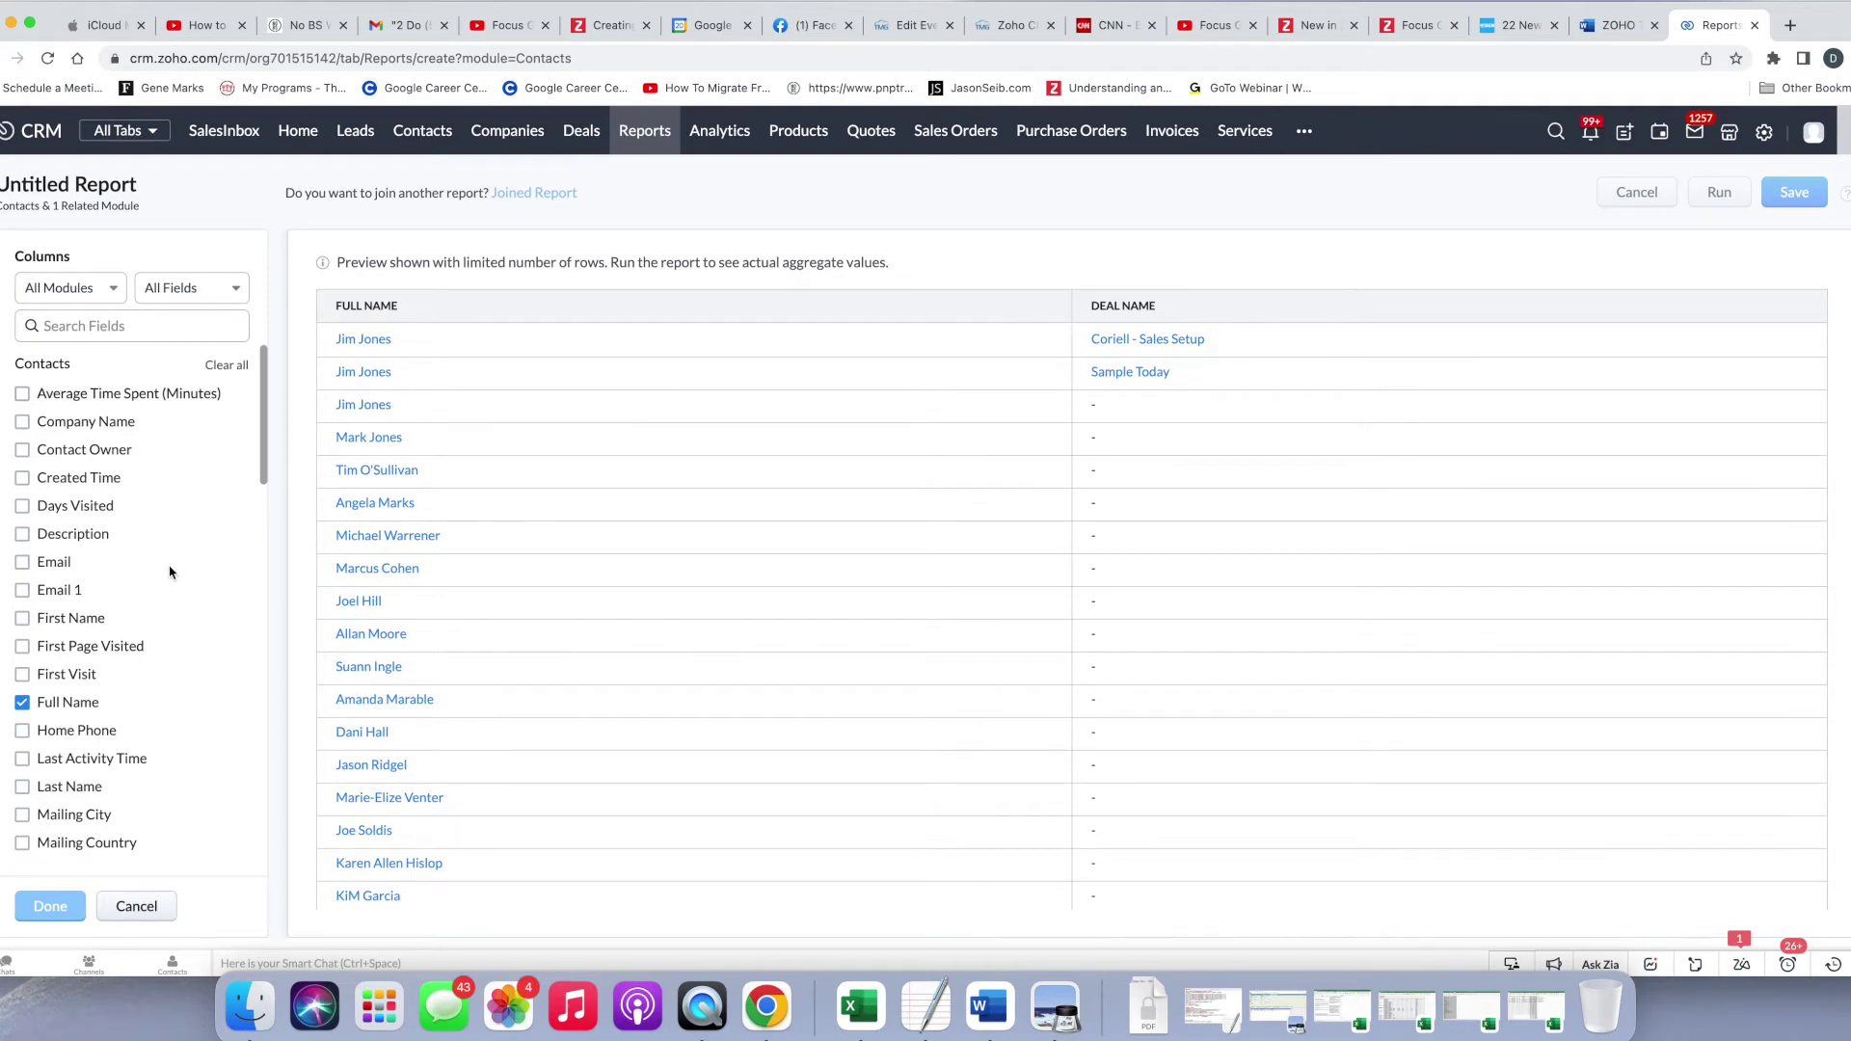
{"action": "scroll", "coordinate": [170, 572], "scroll_direction": "down", "scroll_amount": 10}
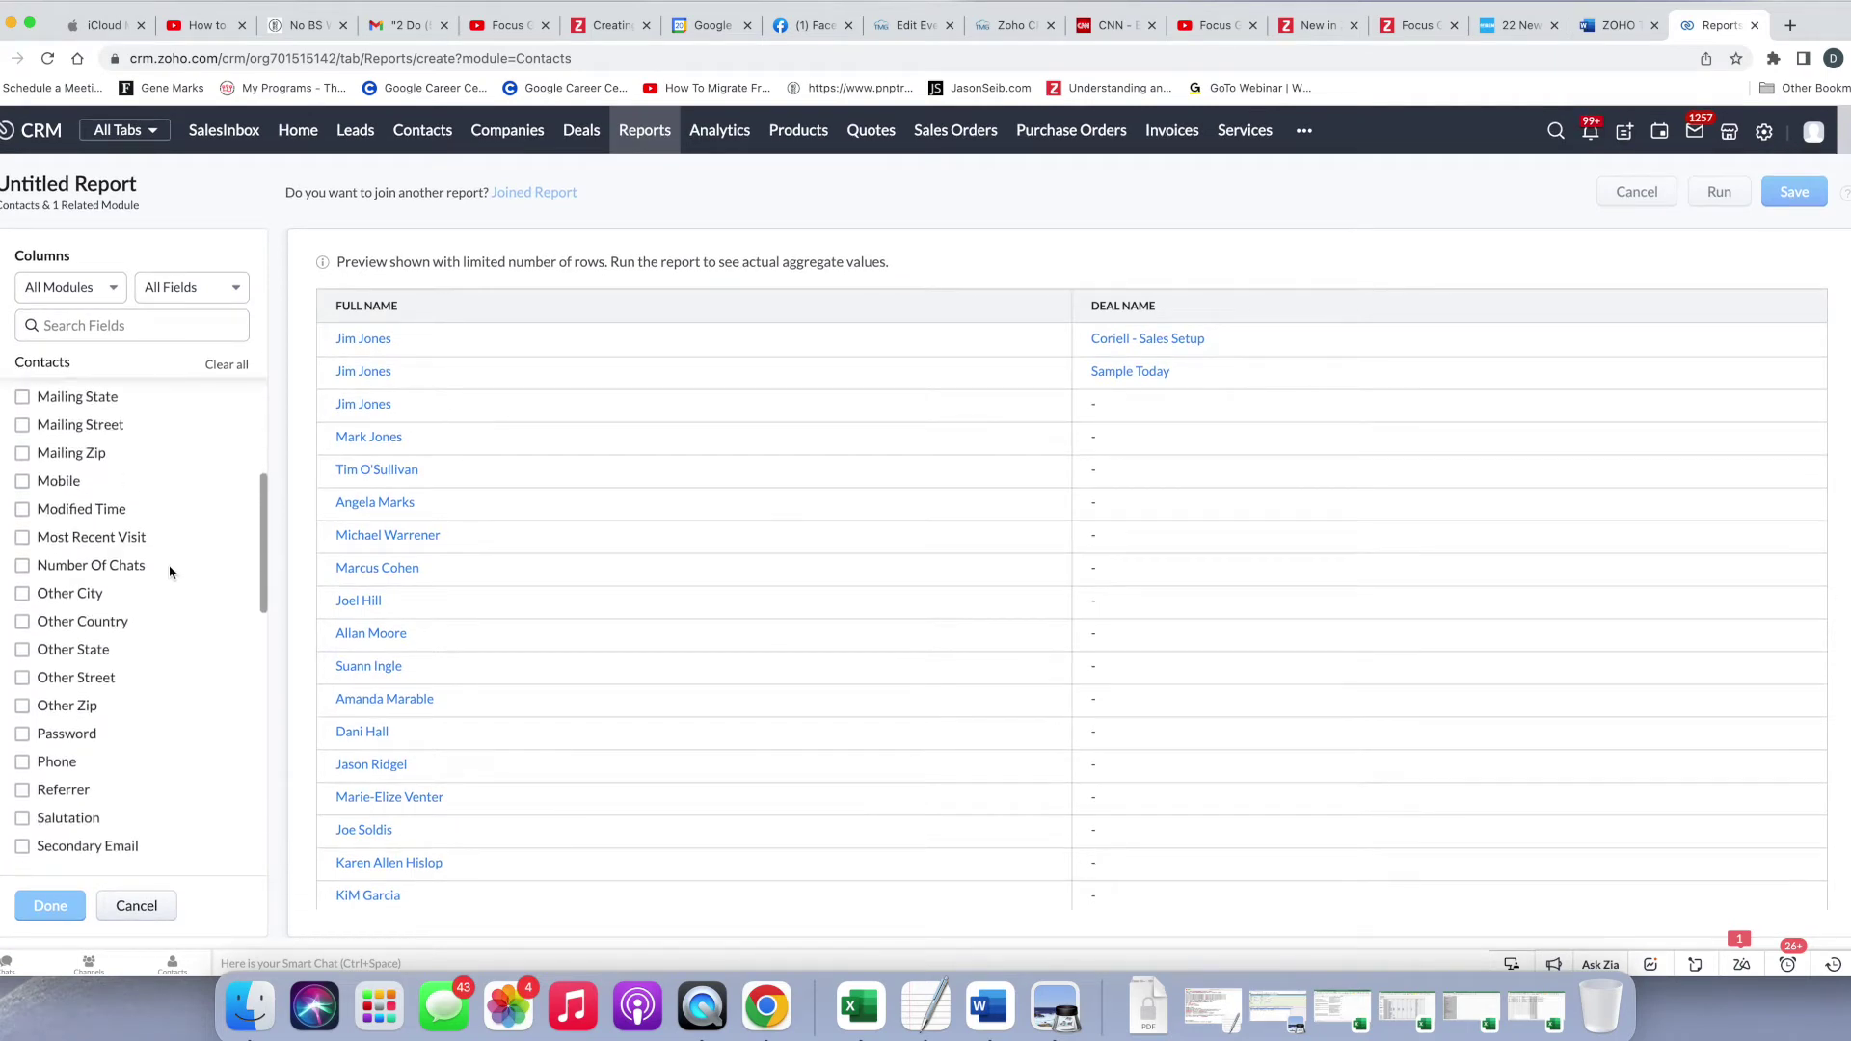
{"action": "scroll", "coordinate": [170, 572], "scroll_direction": "down", "scroll_amount": 5}
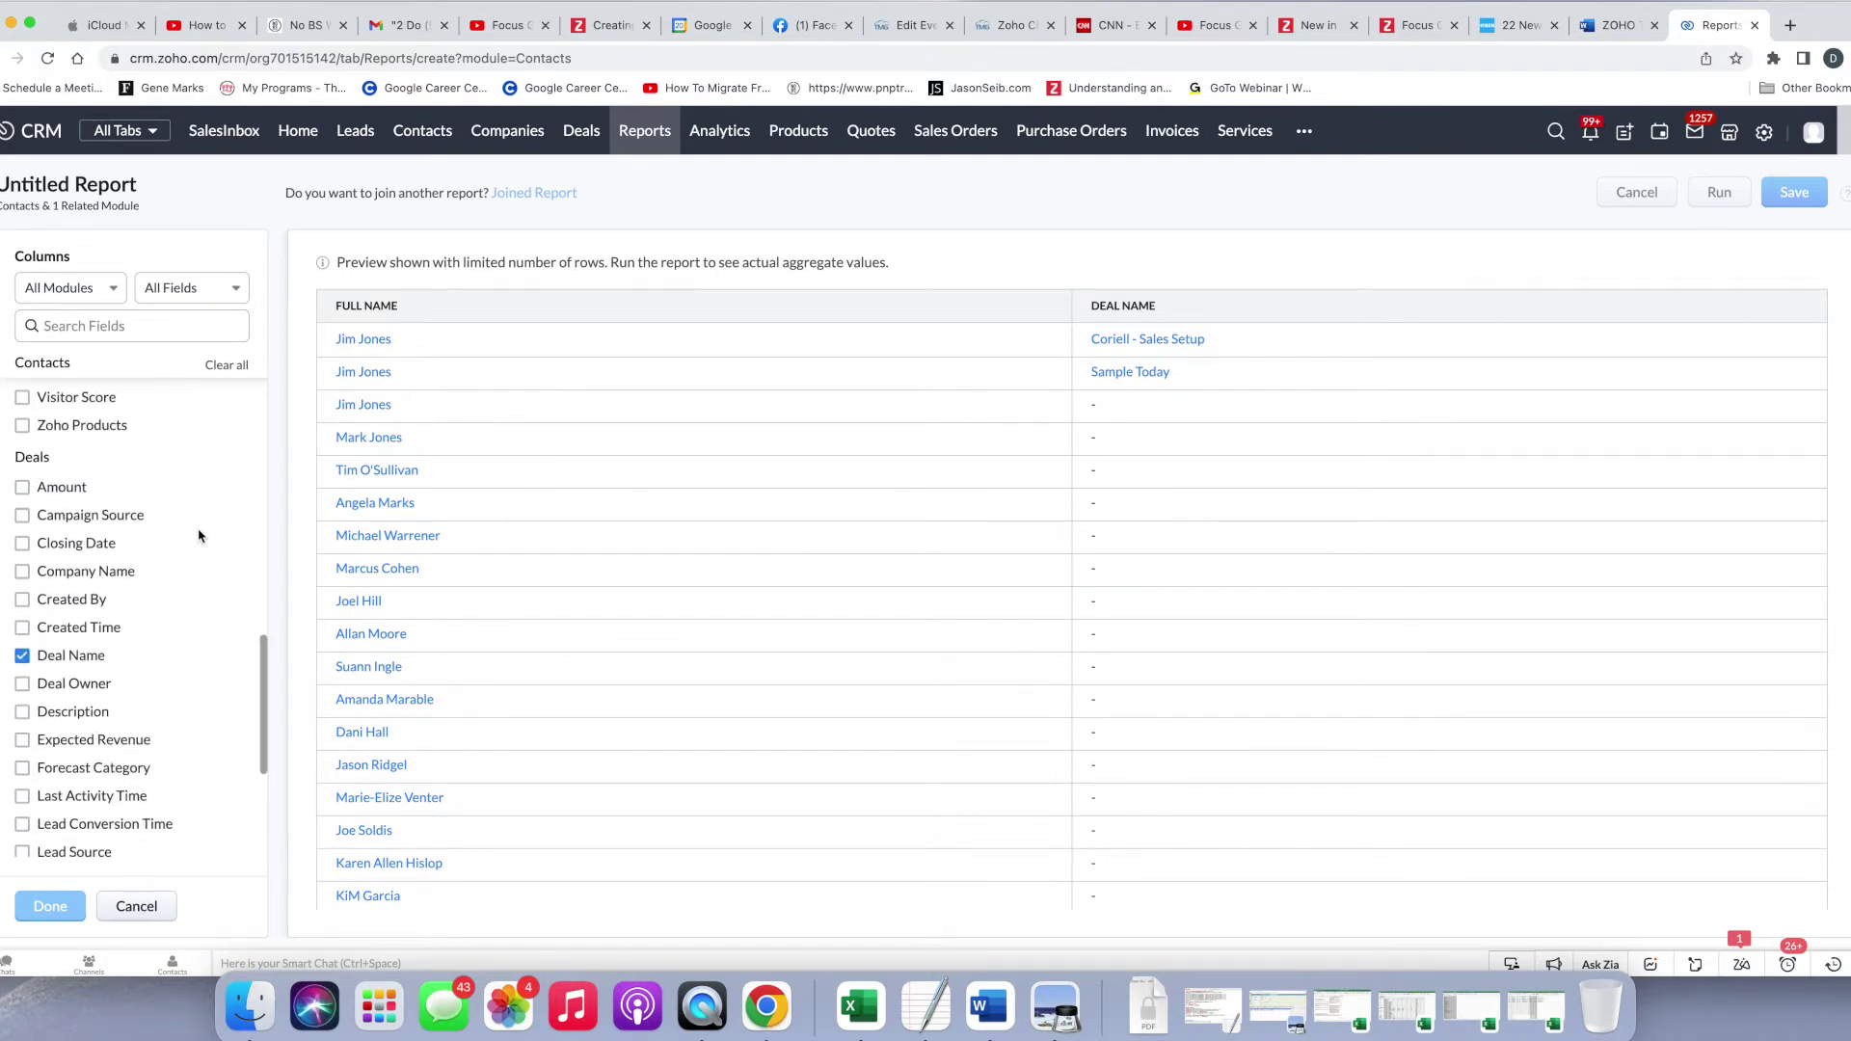
{"action": "left_click", "coordinate": [23, 489]}
{"action": "scroll", "coordinate": [251, 578], "scroll_direction": "down", "scroll_amount": 1}
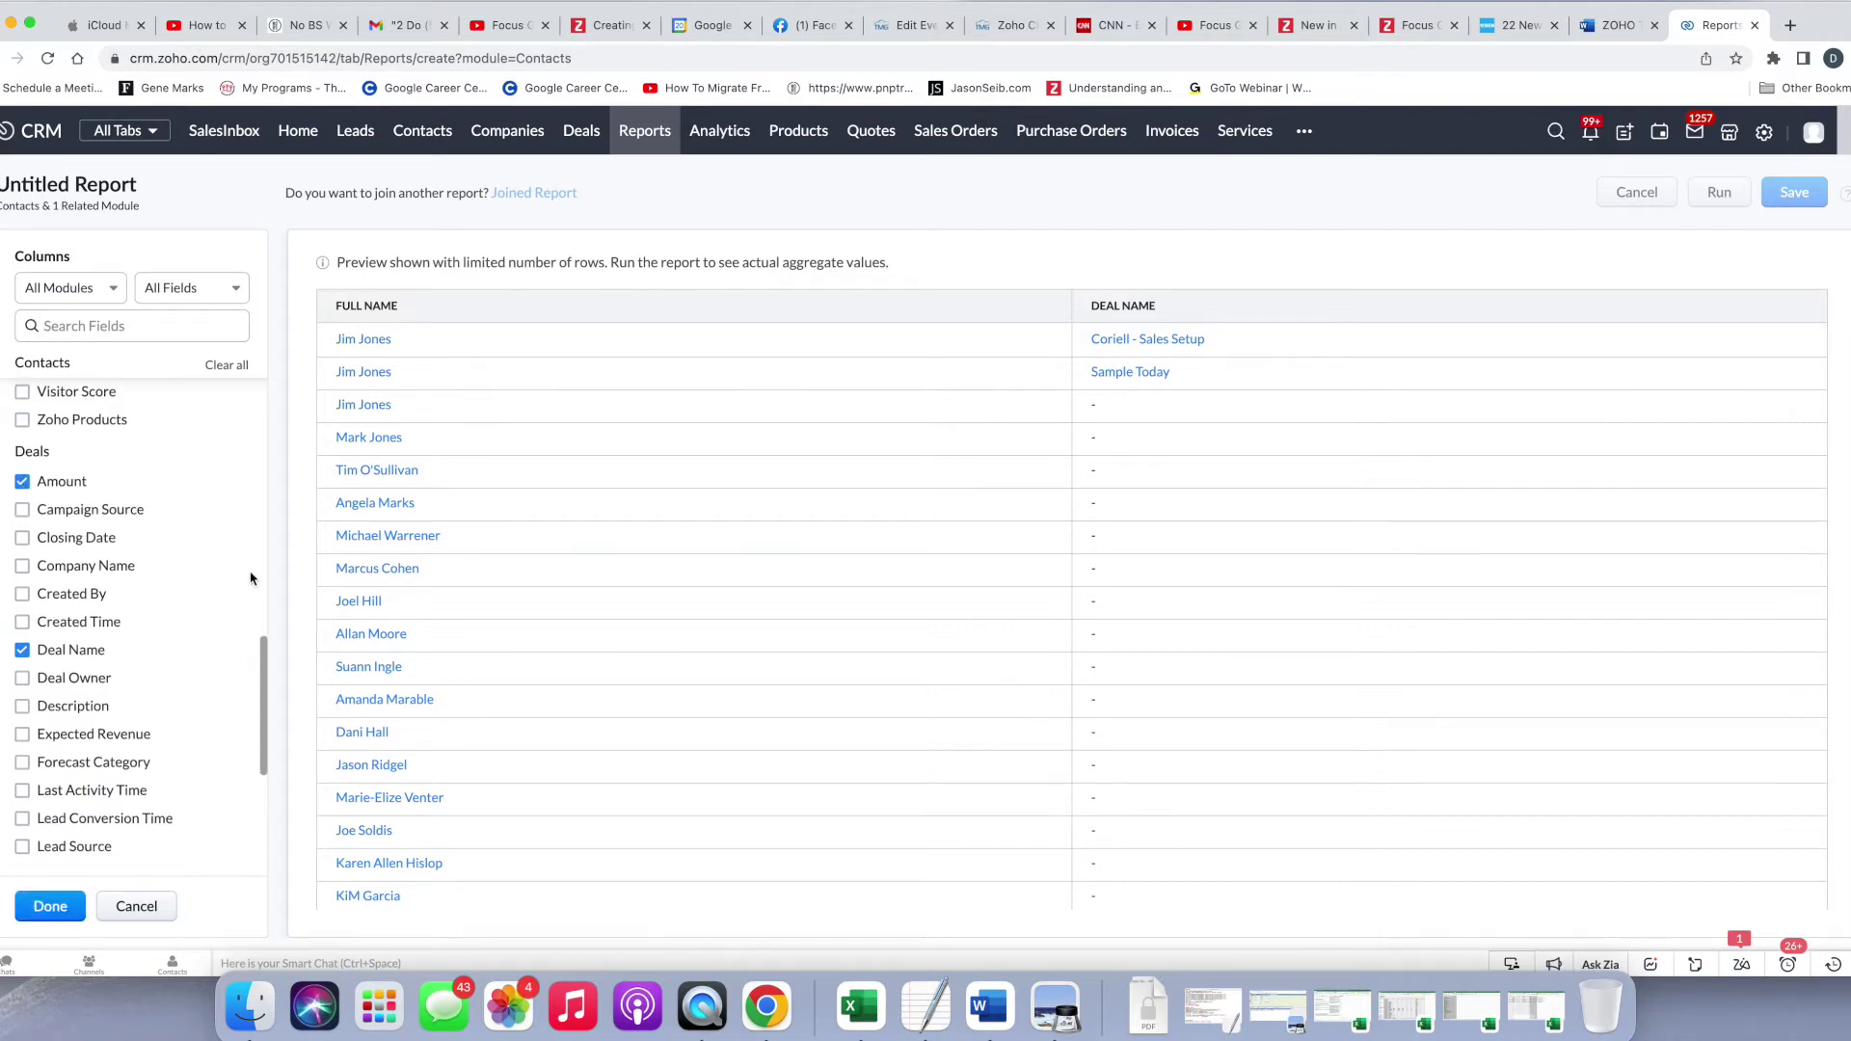
{"action": "scroll", "coordinate": [250, 578], "scroll_direction": "down", "scroll_amount": 1}
{"action": "scroll", "coordinate": [251, 579], "scroll_direction": "down", "scroll_amount": 3}
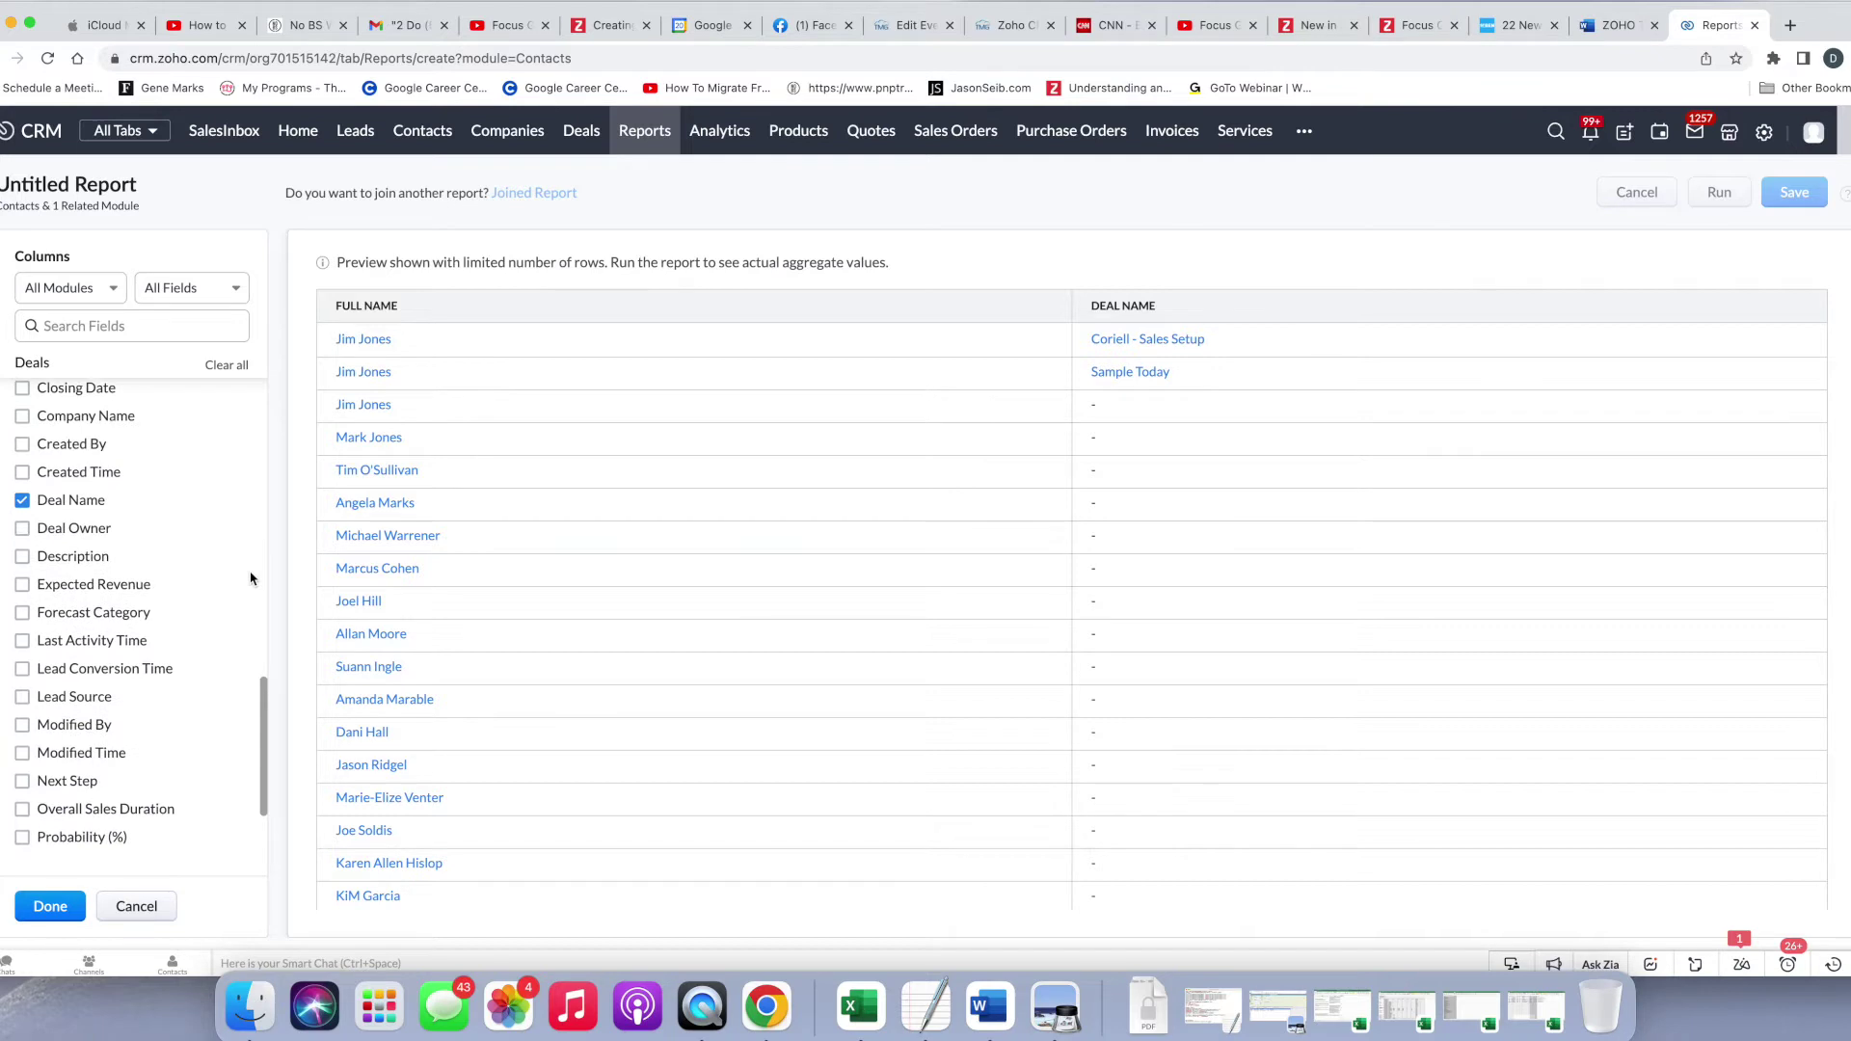
{"action": "scroll", "coordinate": [250, 578], "scroll_direction": "up", "scroll_amount": 3}
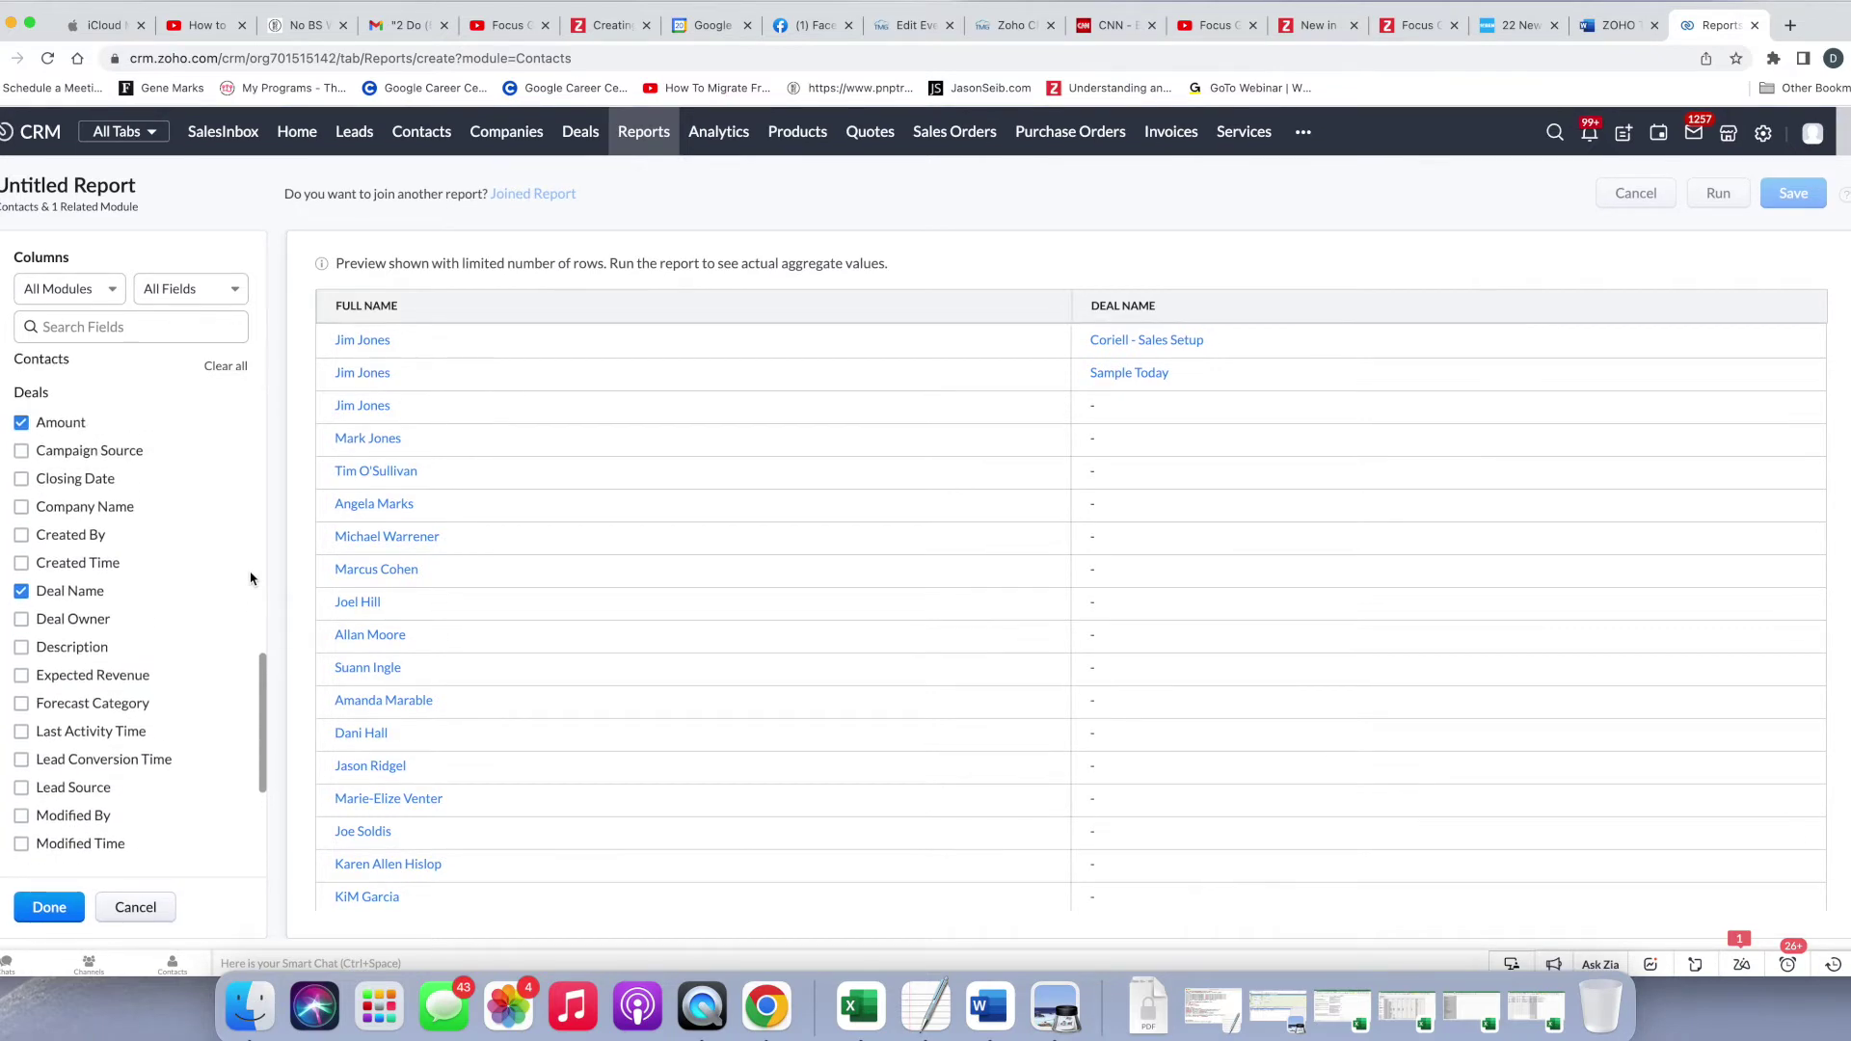
{"action": "scroll", "coordinate": [251, 578], "scroll_direction": "down", "scroll_amount": 1}
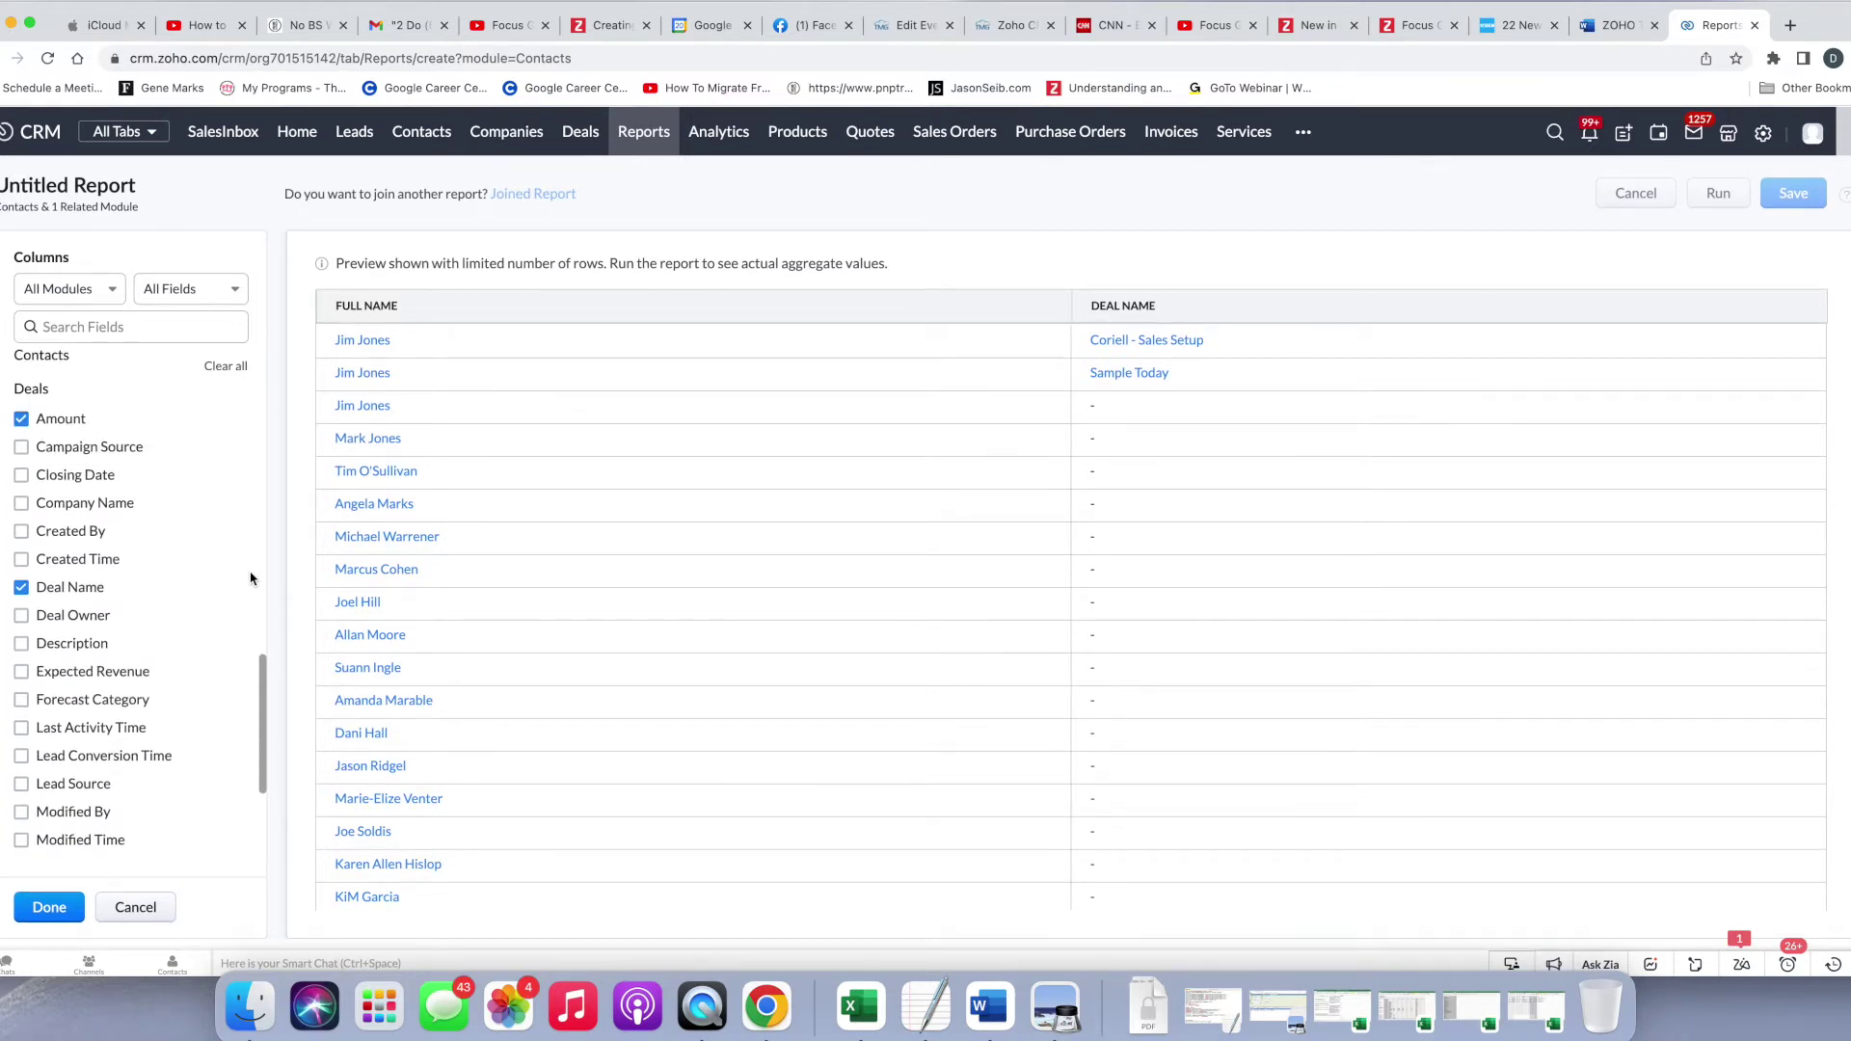
{"action": "scroll", "coordinate": [251, 579], "scroll_direction": "down", "scroll_amount": 2}
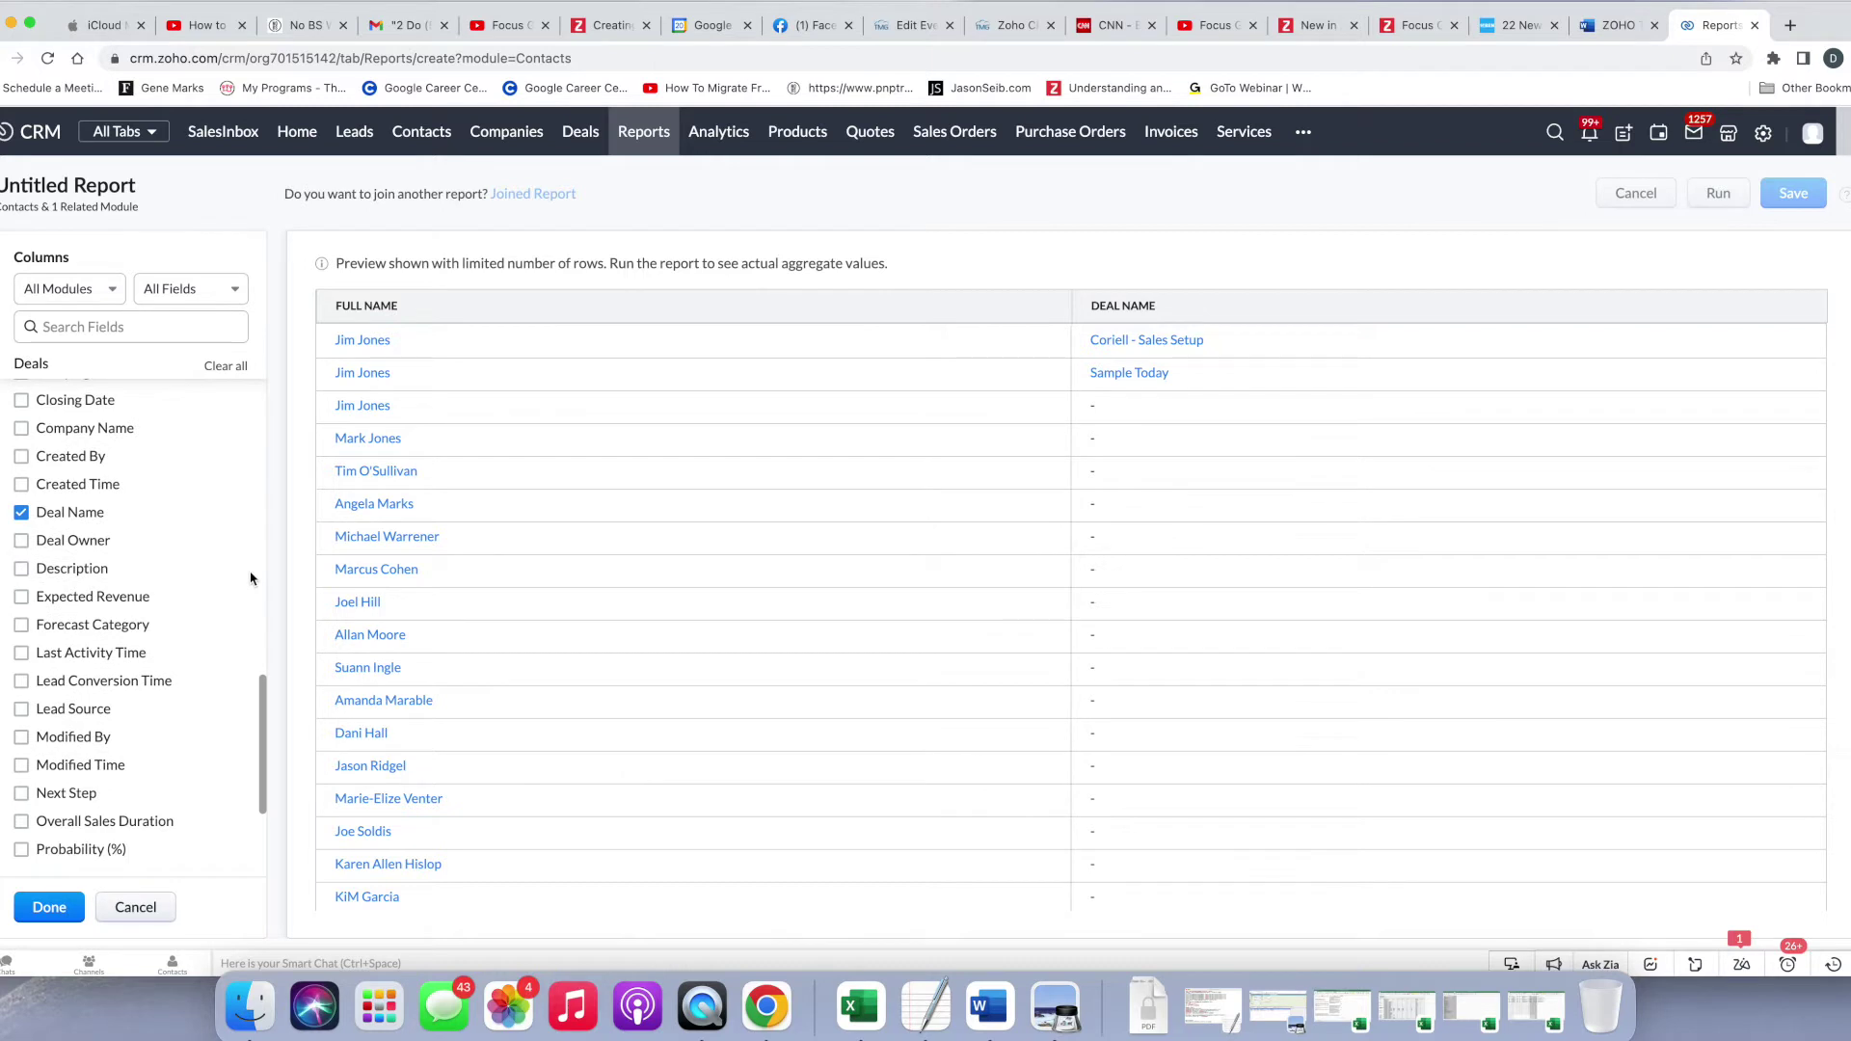
{"action": "scroll", "coordinate": [251, 579], "scroll_direction": "down", "scroll_amount": 5}
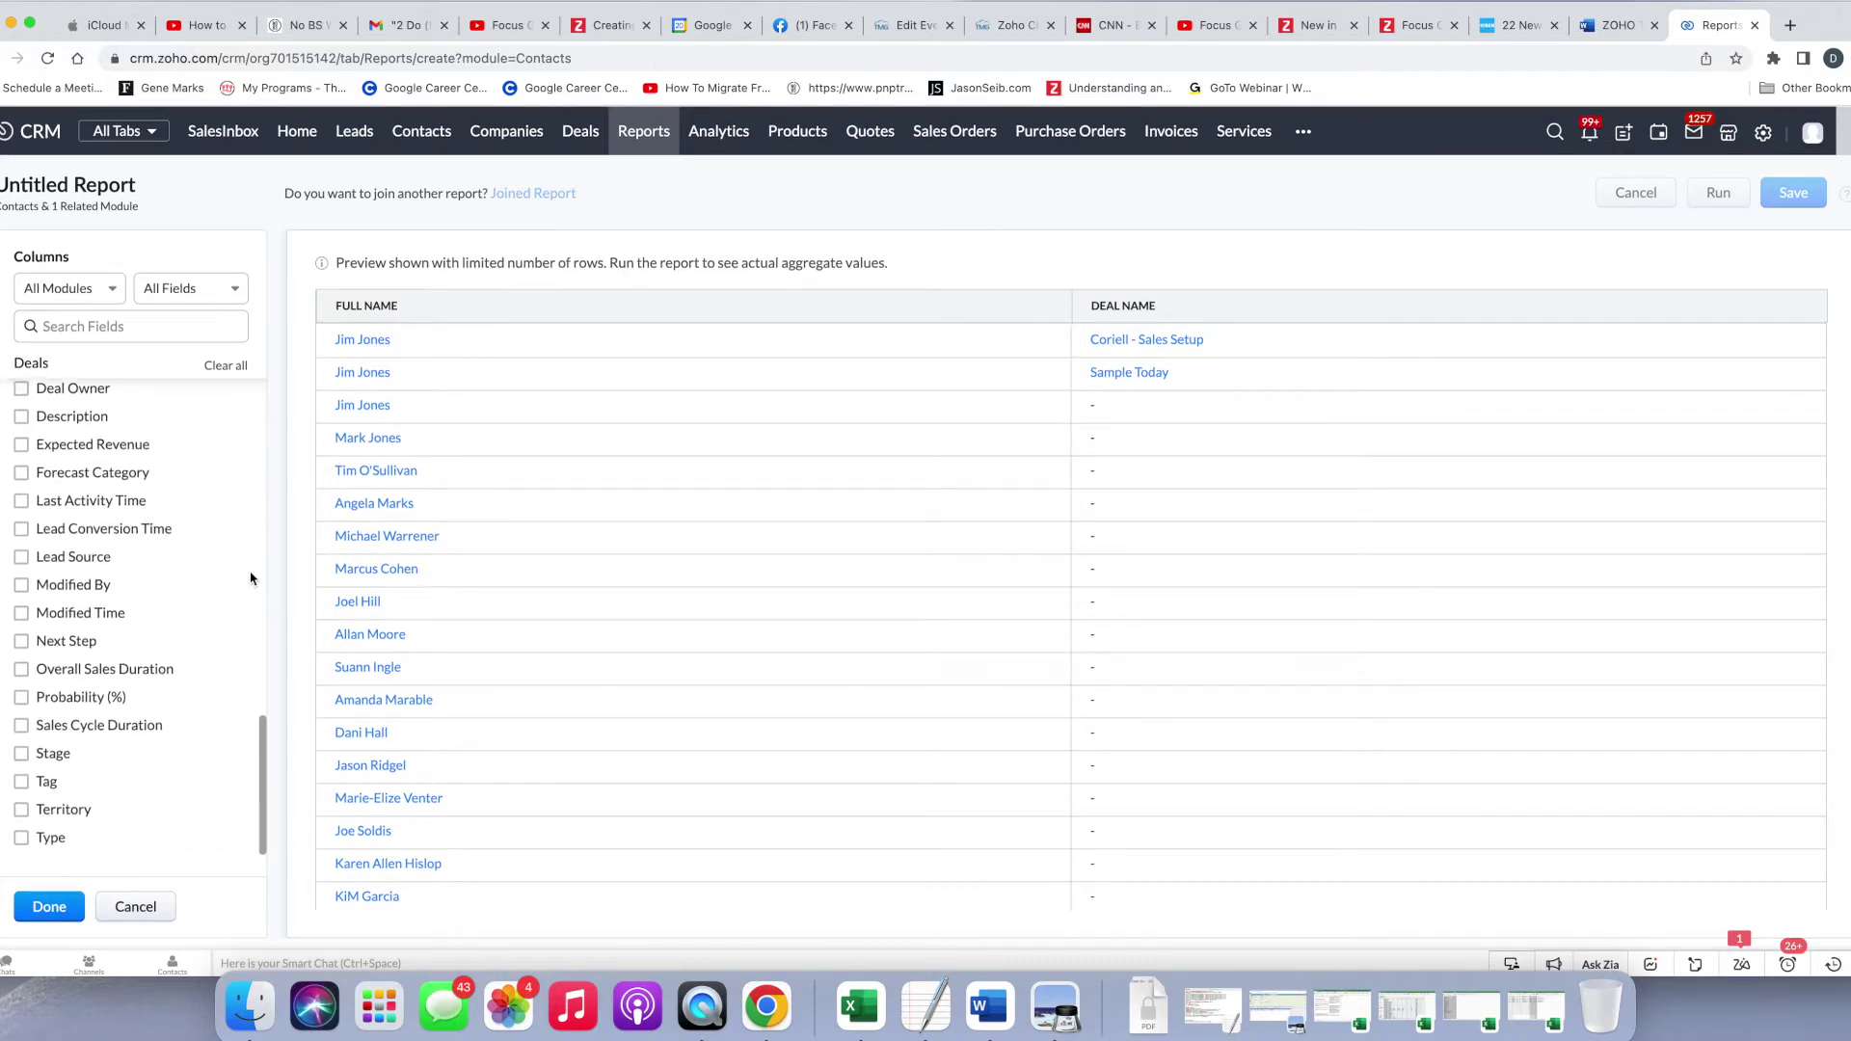
{"action": "left_click", "coordinate": [22, 744]}
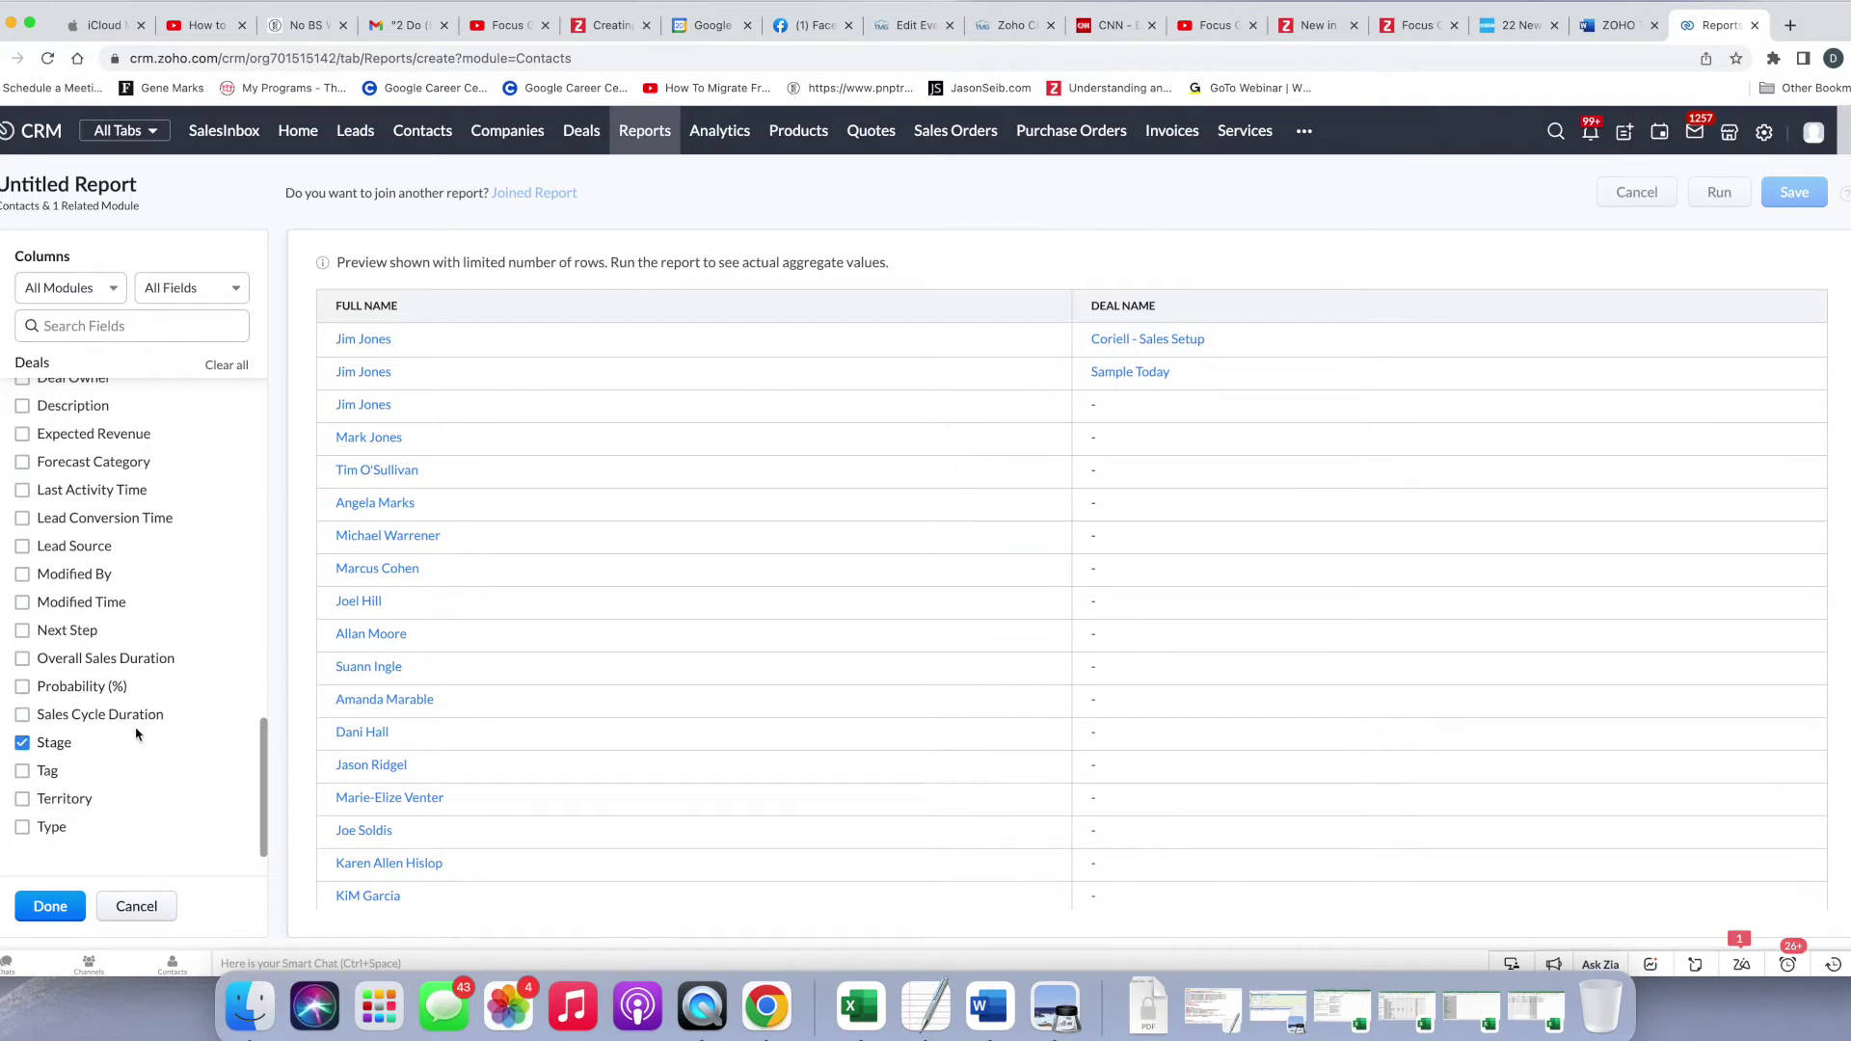
{"action": "scroll", "coordinate": [137, 734], "scroll_direction": "up", "scroll_amount": 7}
{"action": "scroll", "coordinate": [138, 734], "scroll_direction": "up", "scroll_amount": 3}
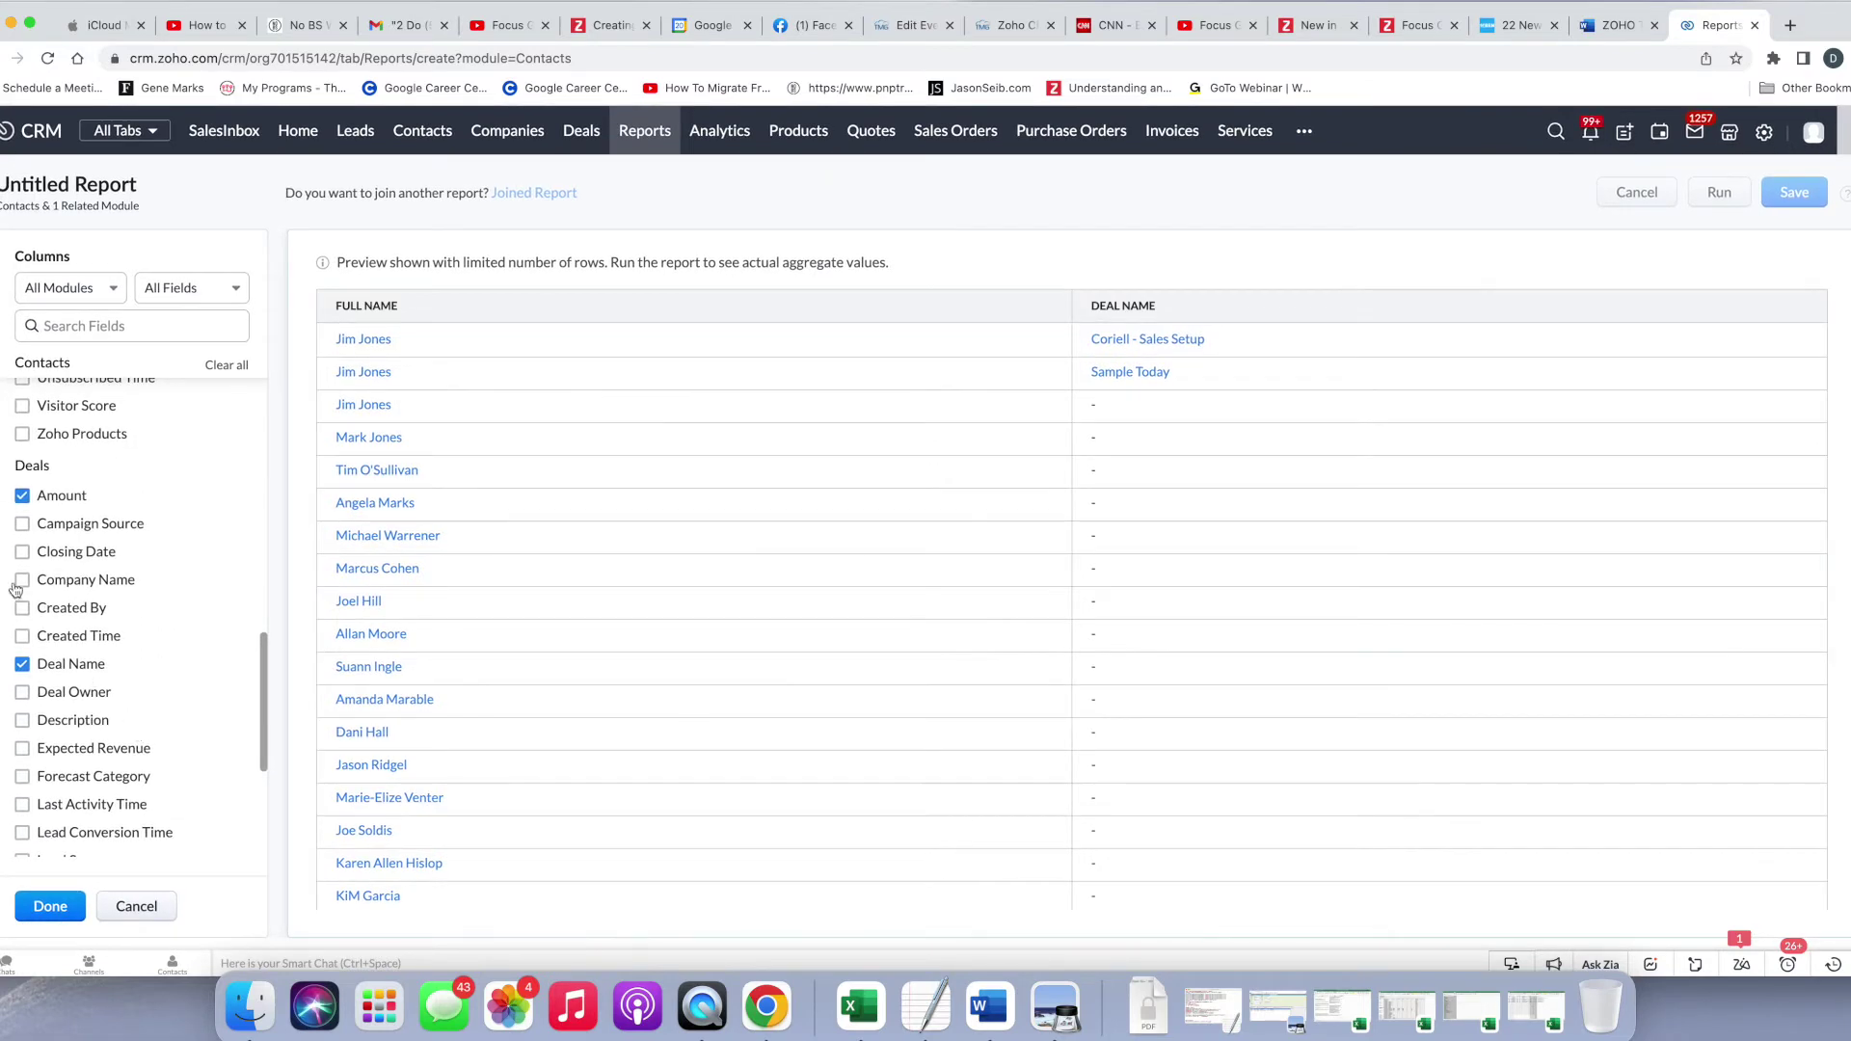
{"action": "left_click", "coordinate": [24, 555]}
{"action": "left_click", "coordinate": [48, 909]}
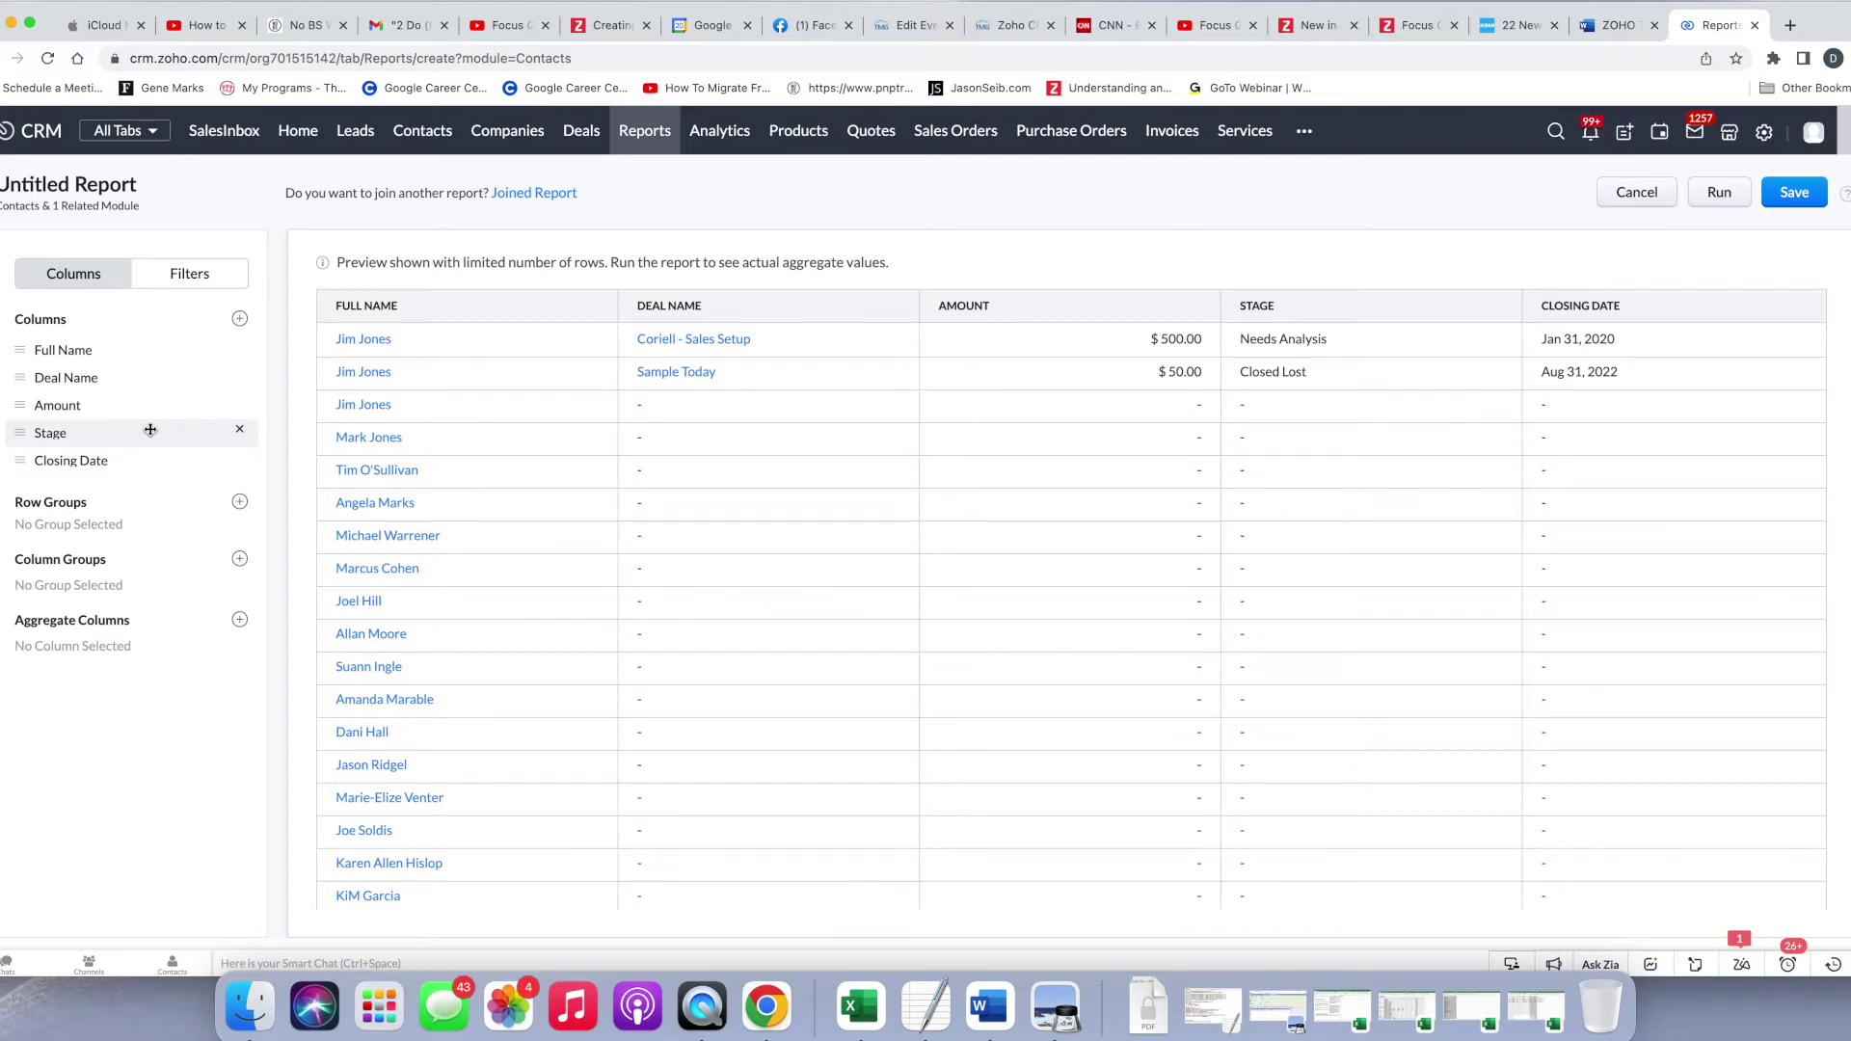
Step: Move Stage and Closing Date ahead of Amount in the column order
{"action": "left_click_drag", "start_coordinate": [151, 429], "coordinate": [19, 403]}
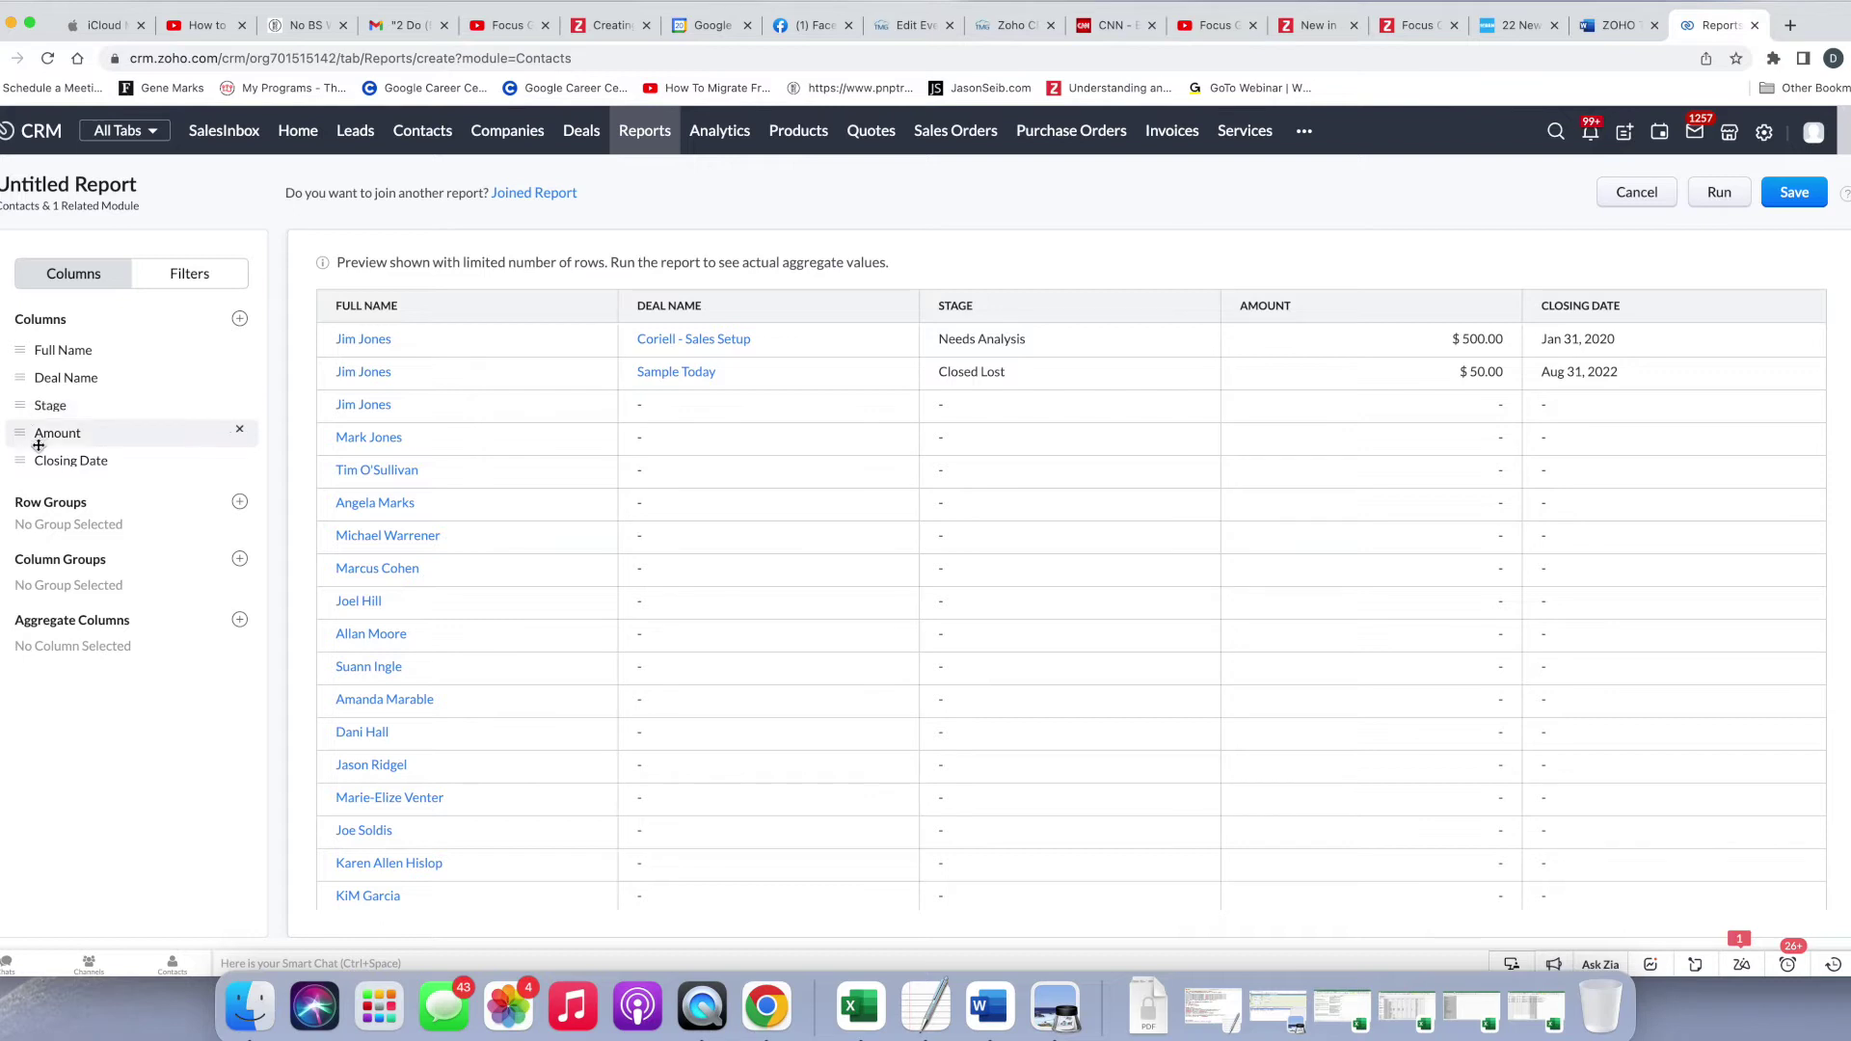
{"action": "left_click_drag", "start_coordinate": [22, 461], "coordinate": [22, 434]}
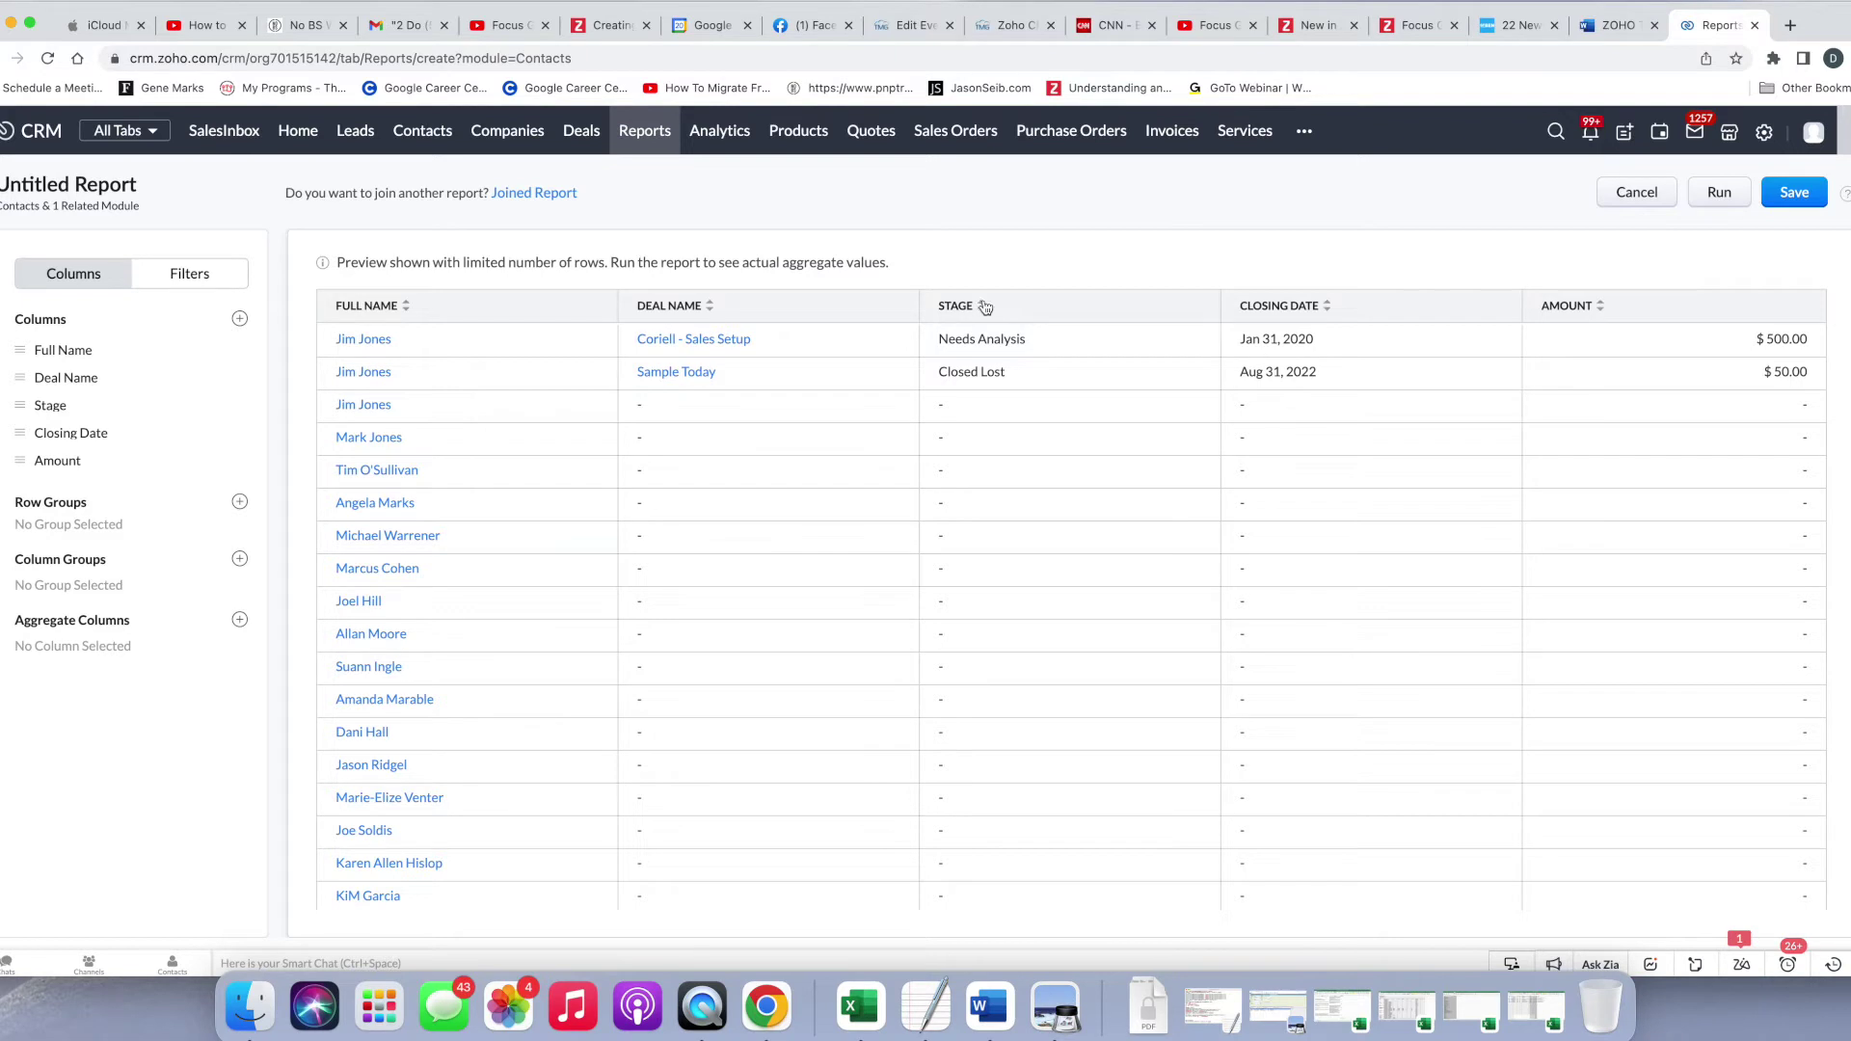
Step: Run the report and scroll through its 160 result records
{"action": "left_click", "coordinate": [1714, 198]}
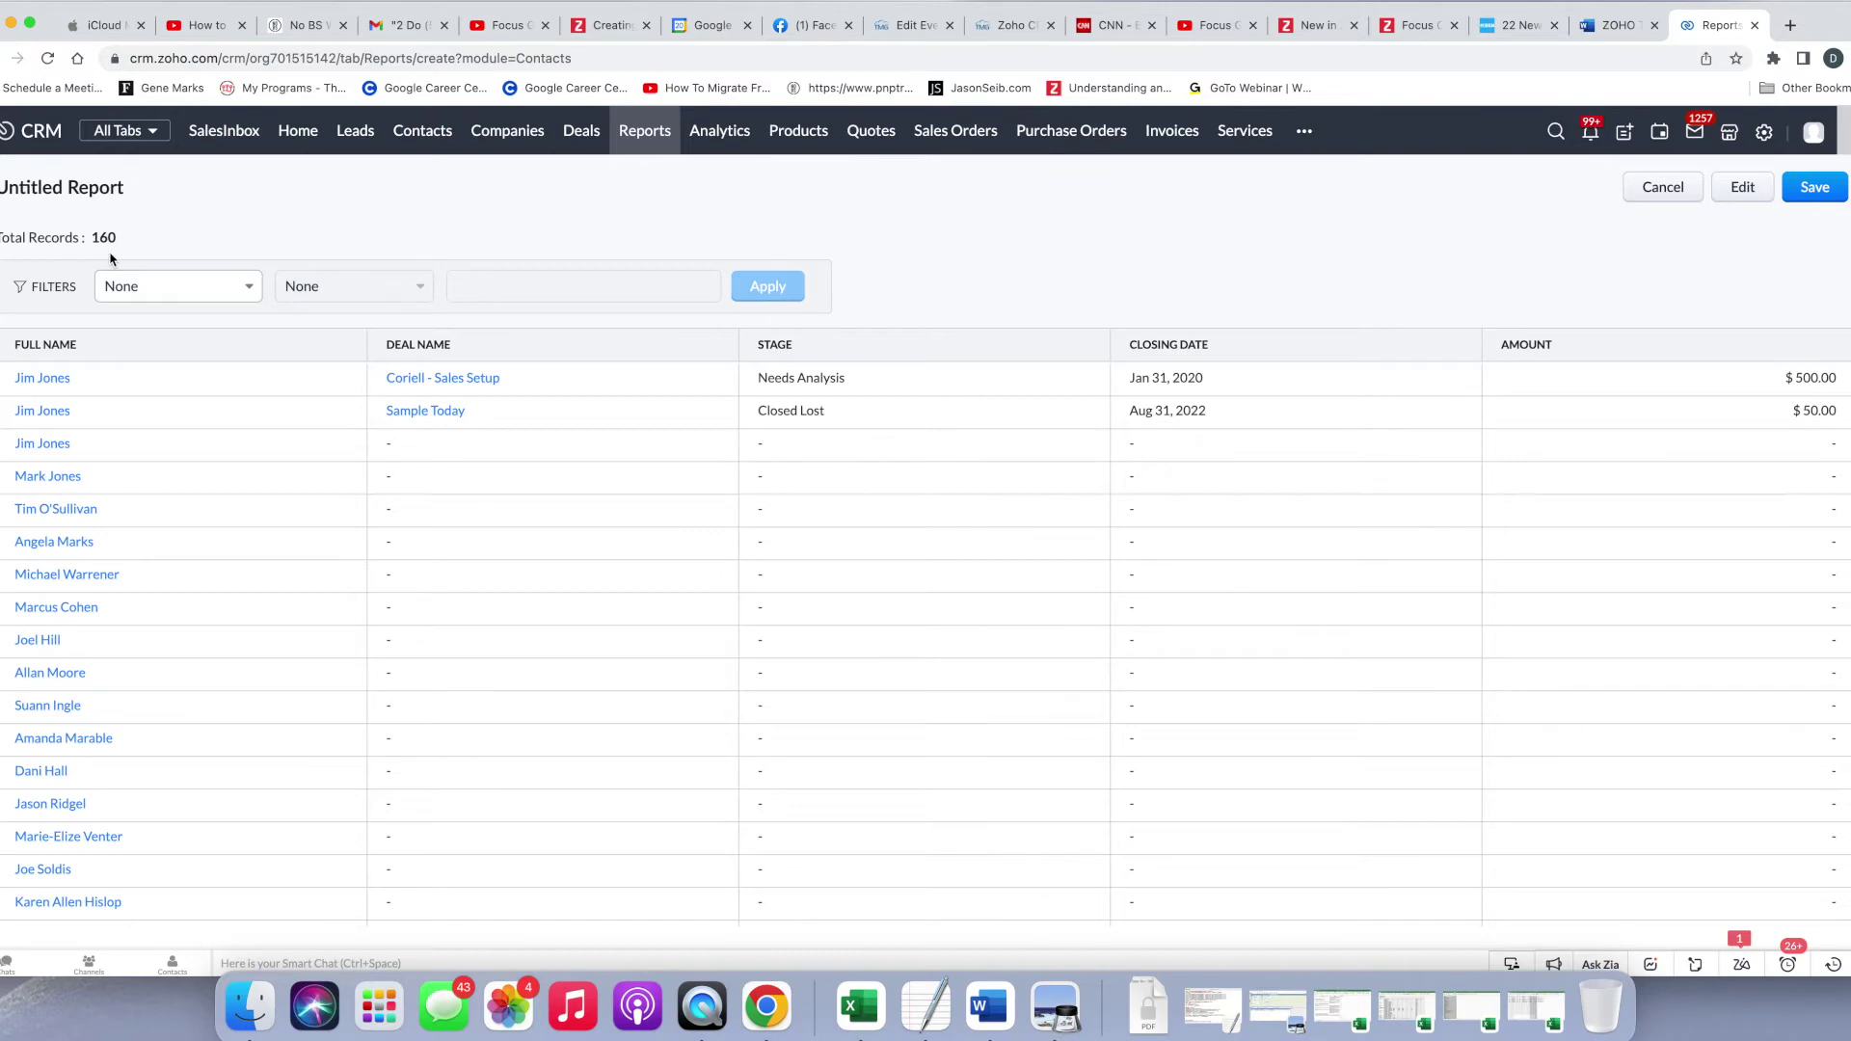
{"action": "scroll", "coordinate": [118, 523], "scroll_direction": "down", "scroll_amount": 10}
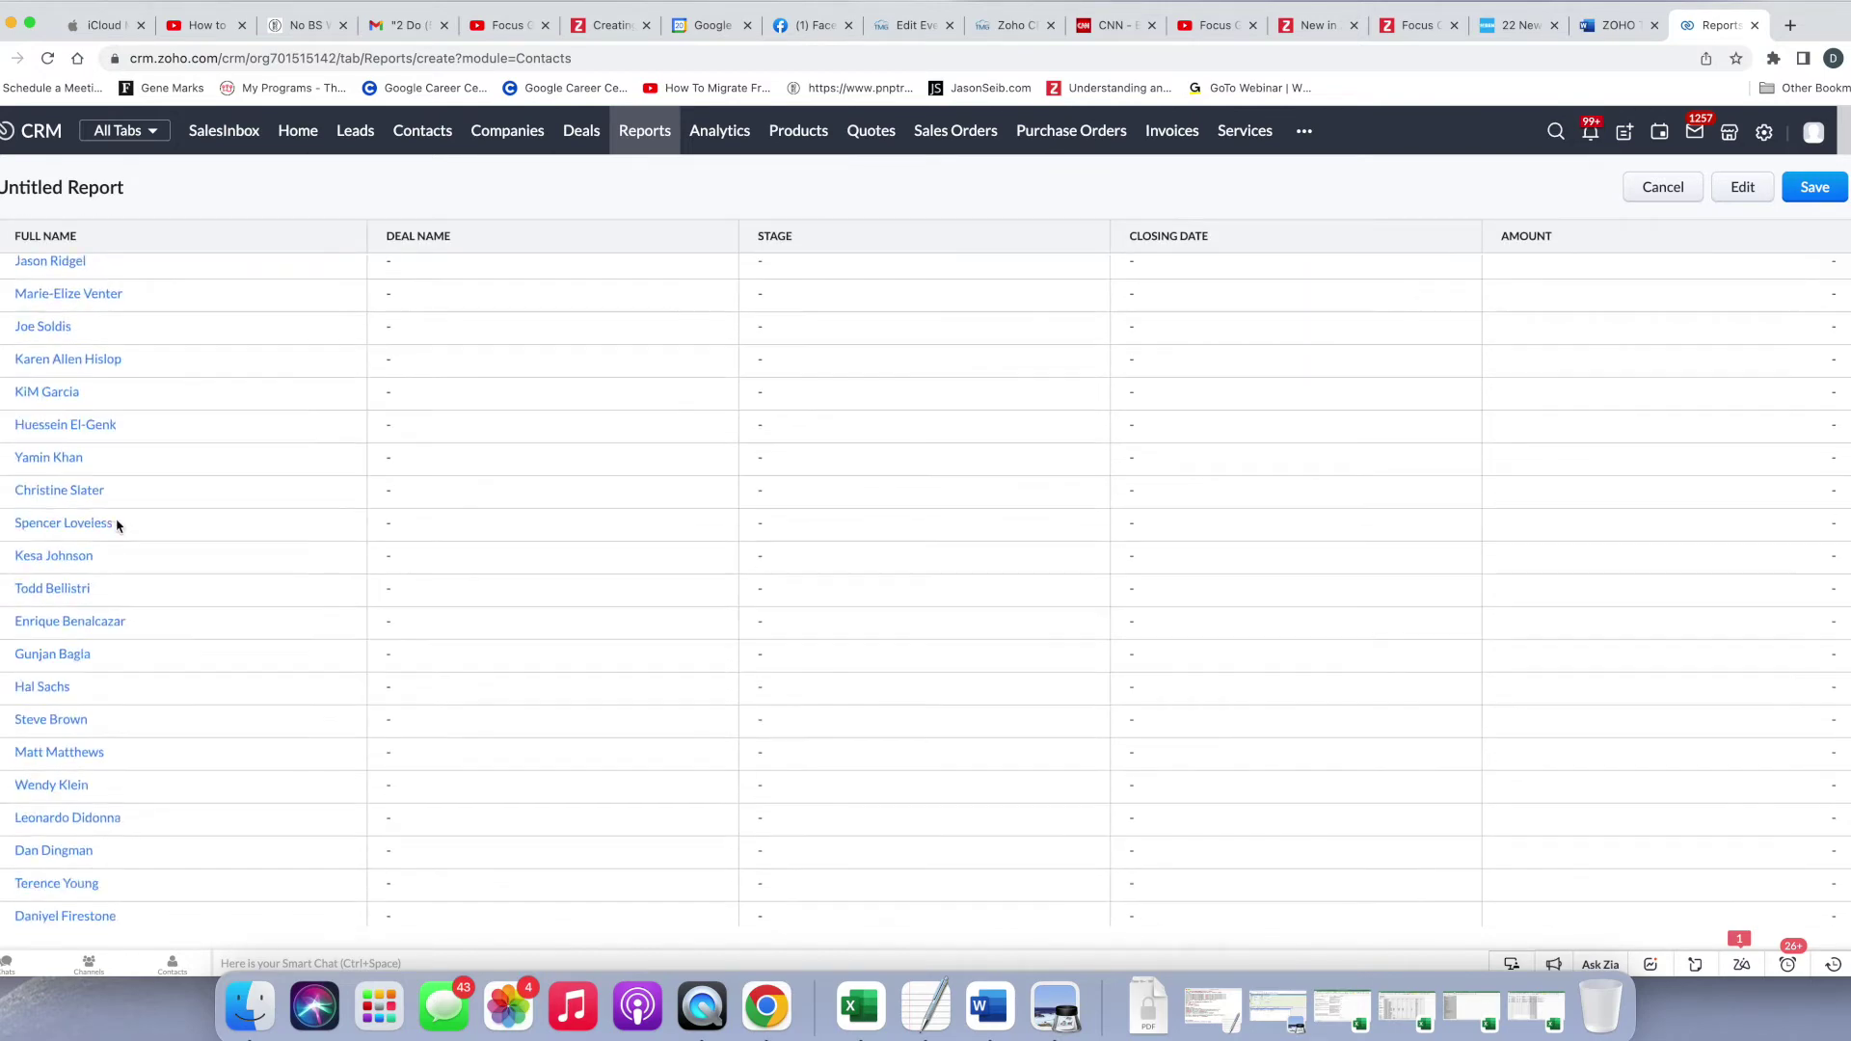
{"action": "scroll", "coordinate": [117, 525], "scroll_direction": "down", "scroll_amount": 5}
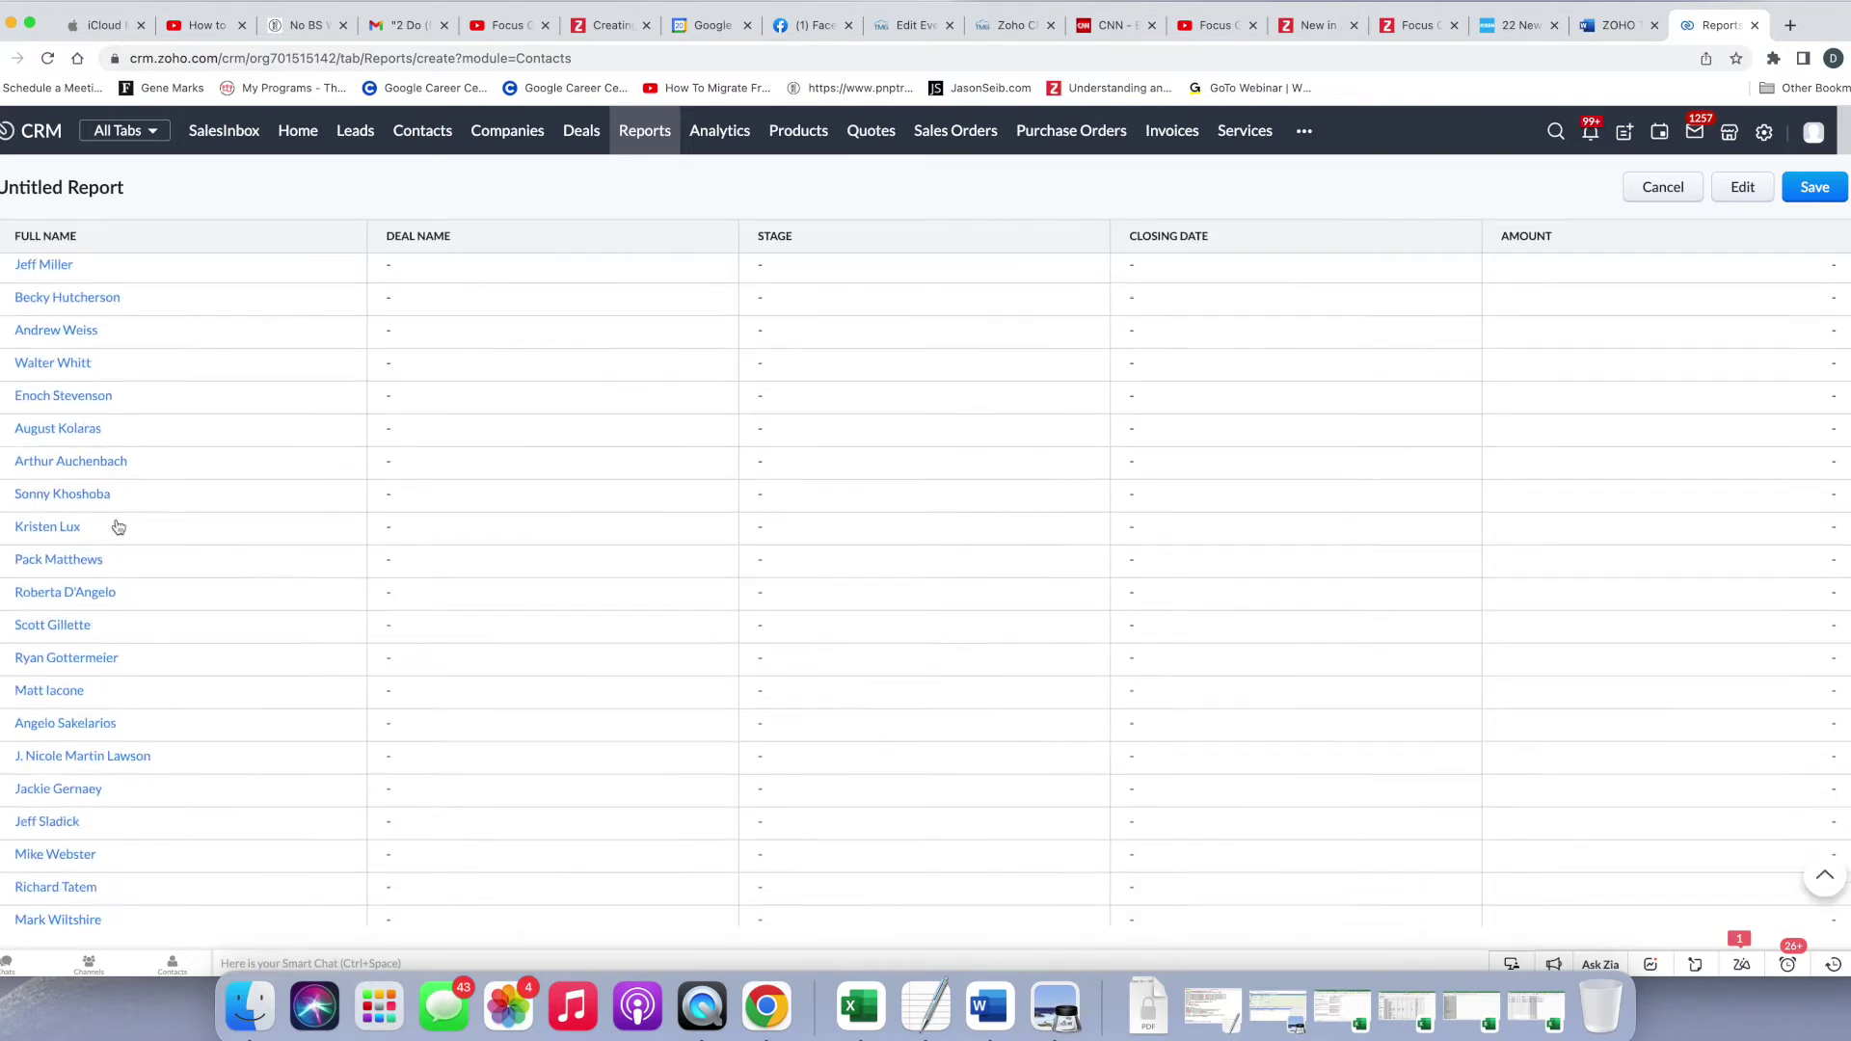
{"action": "scroll", "coordinate": [117, 525], "scroll_direction": "down", "scroll_amount": 10}
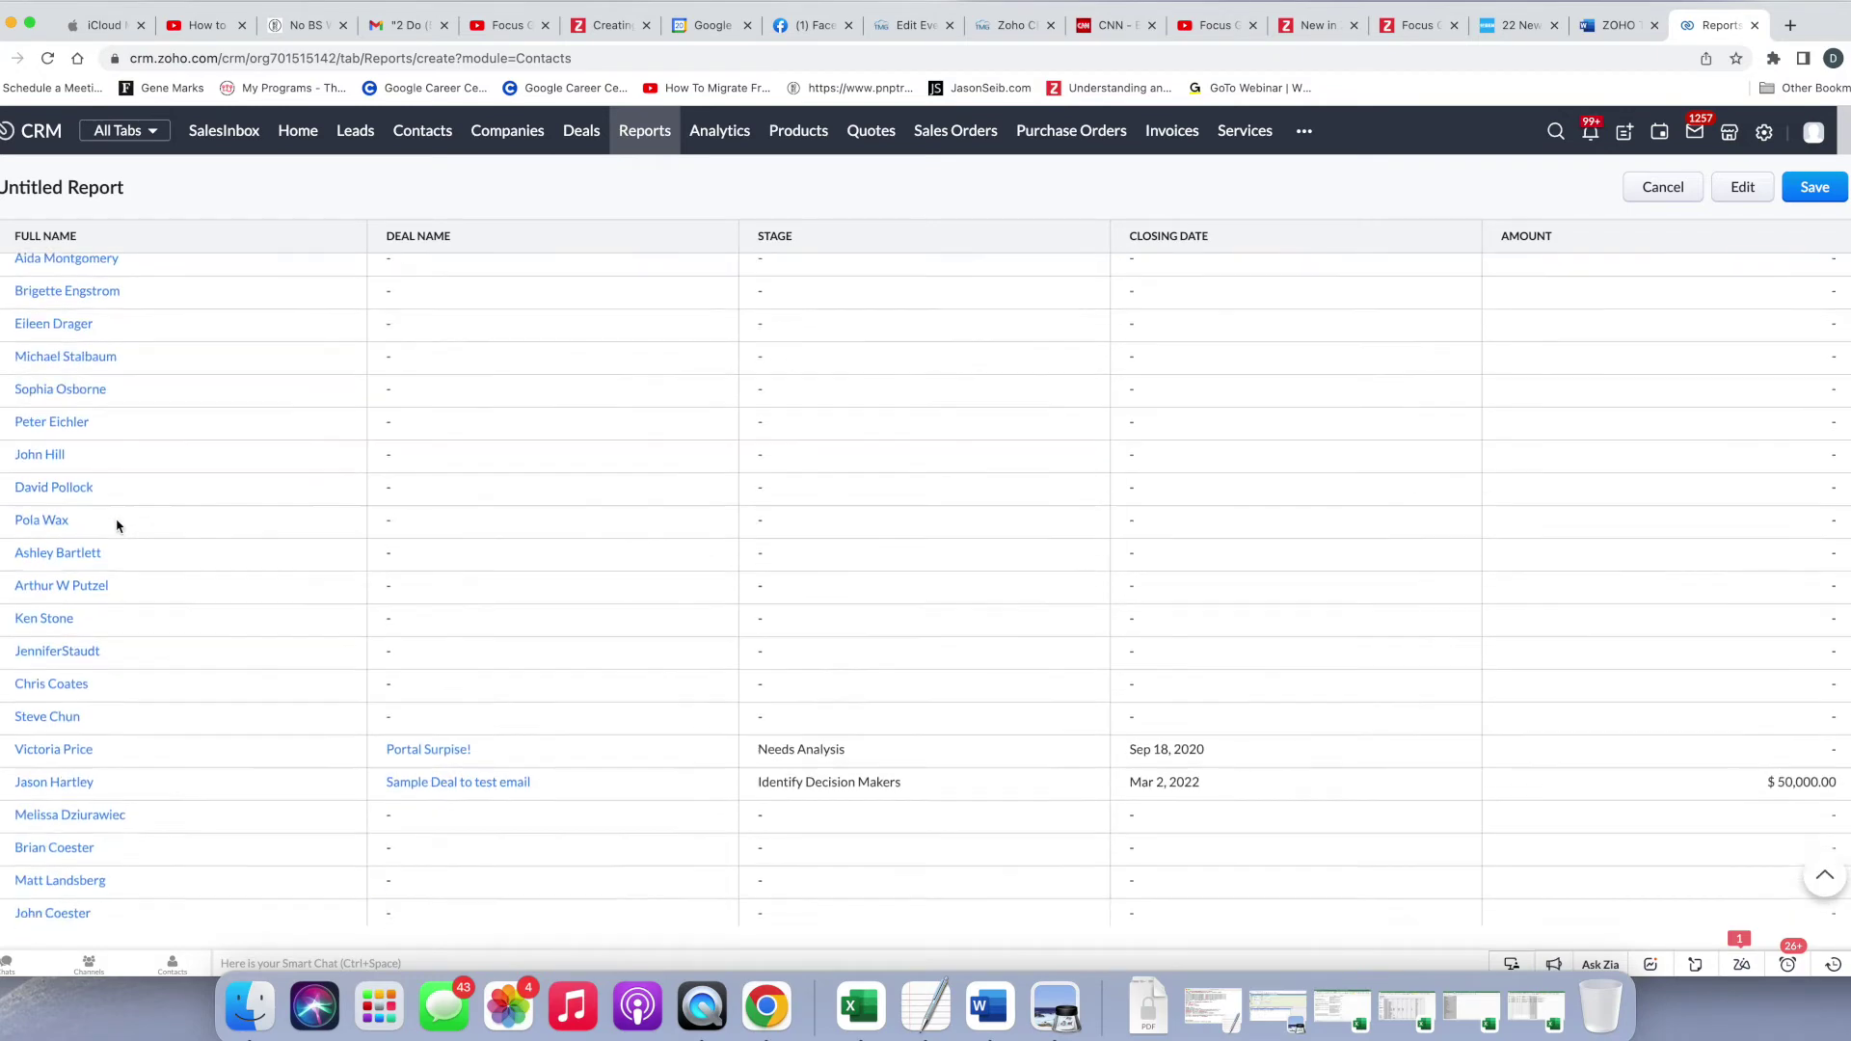
{"action": "scroll", "coordinate": [117, 526], "scroll_direction": "down", "scroll_amount": 10}
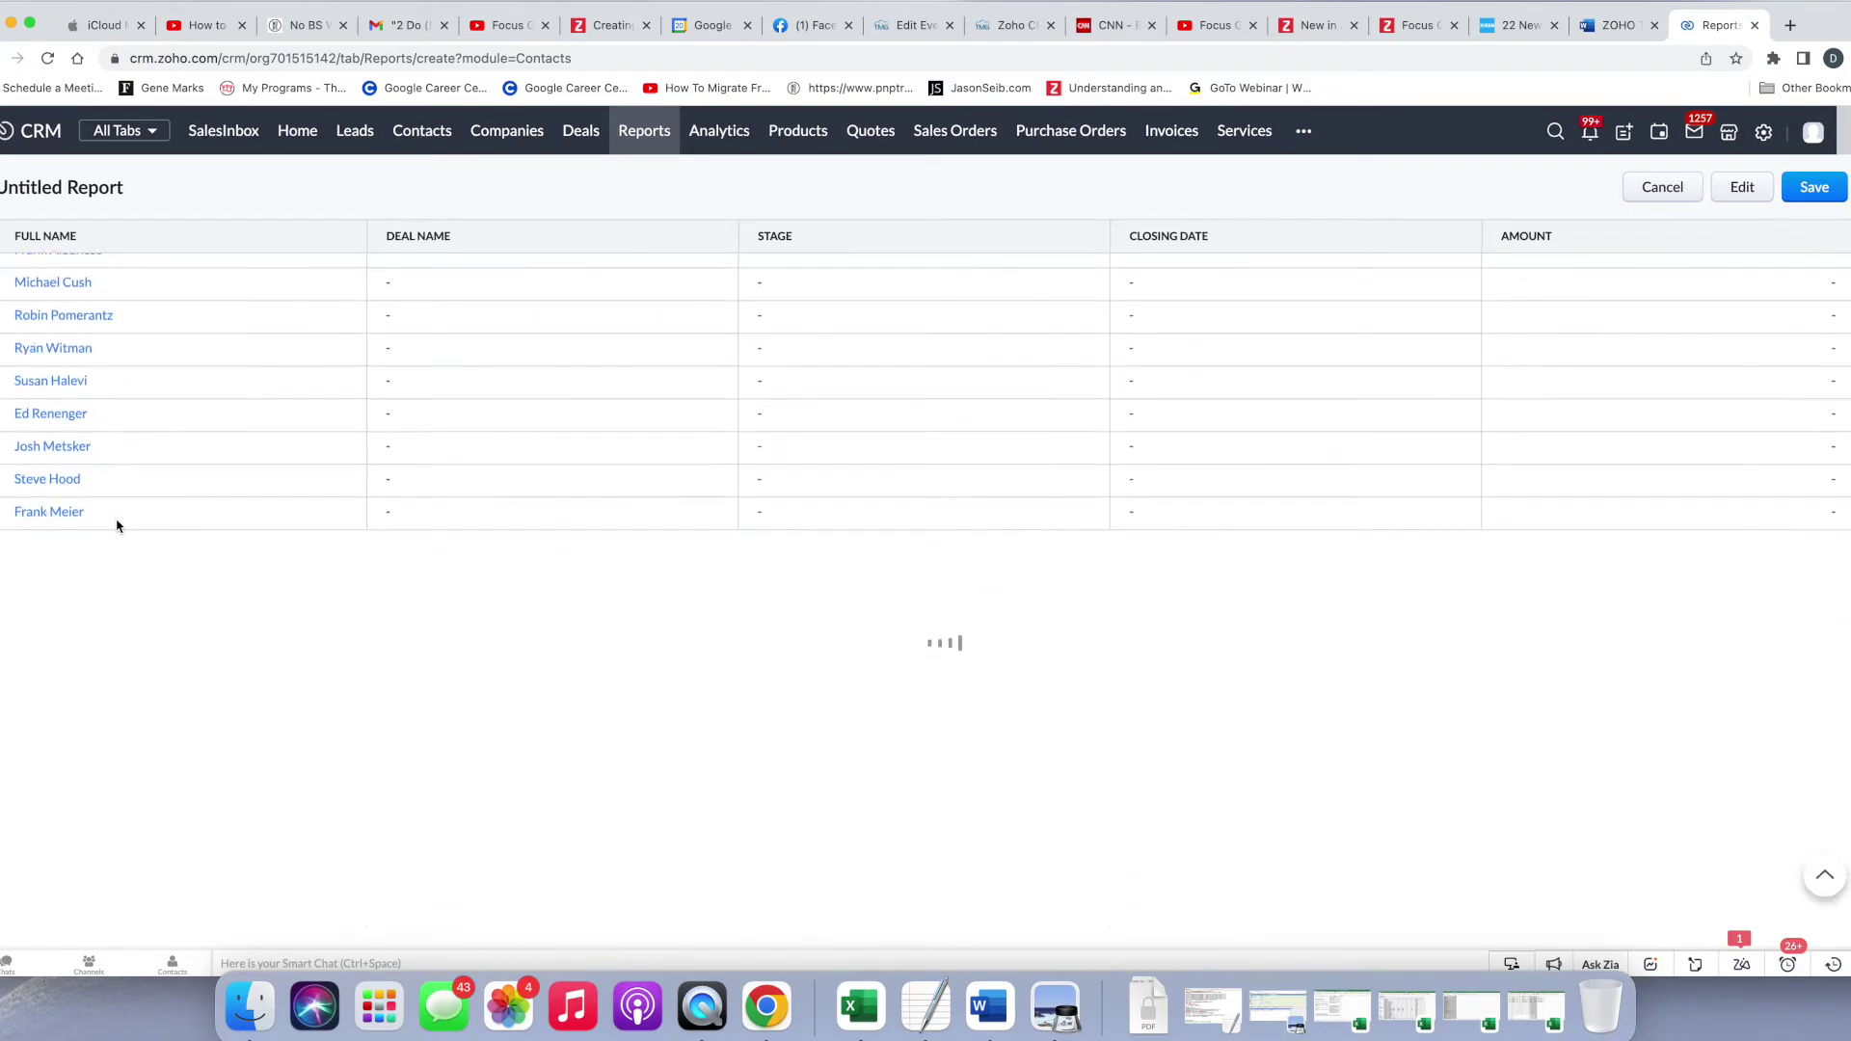
{"action": "scroll", "coordinate": [118, 526], "scroll_direction": "down", "scroll_amount": 4}
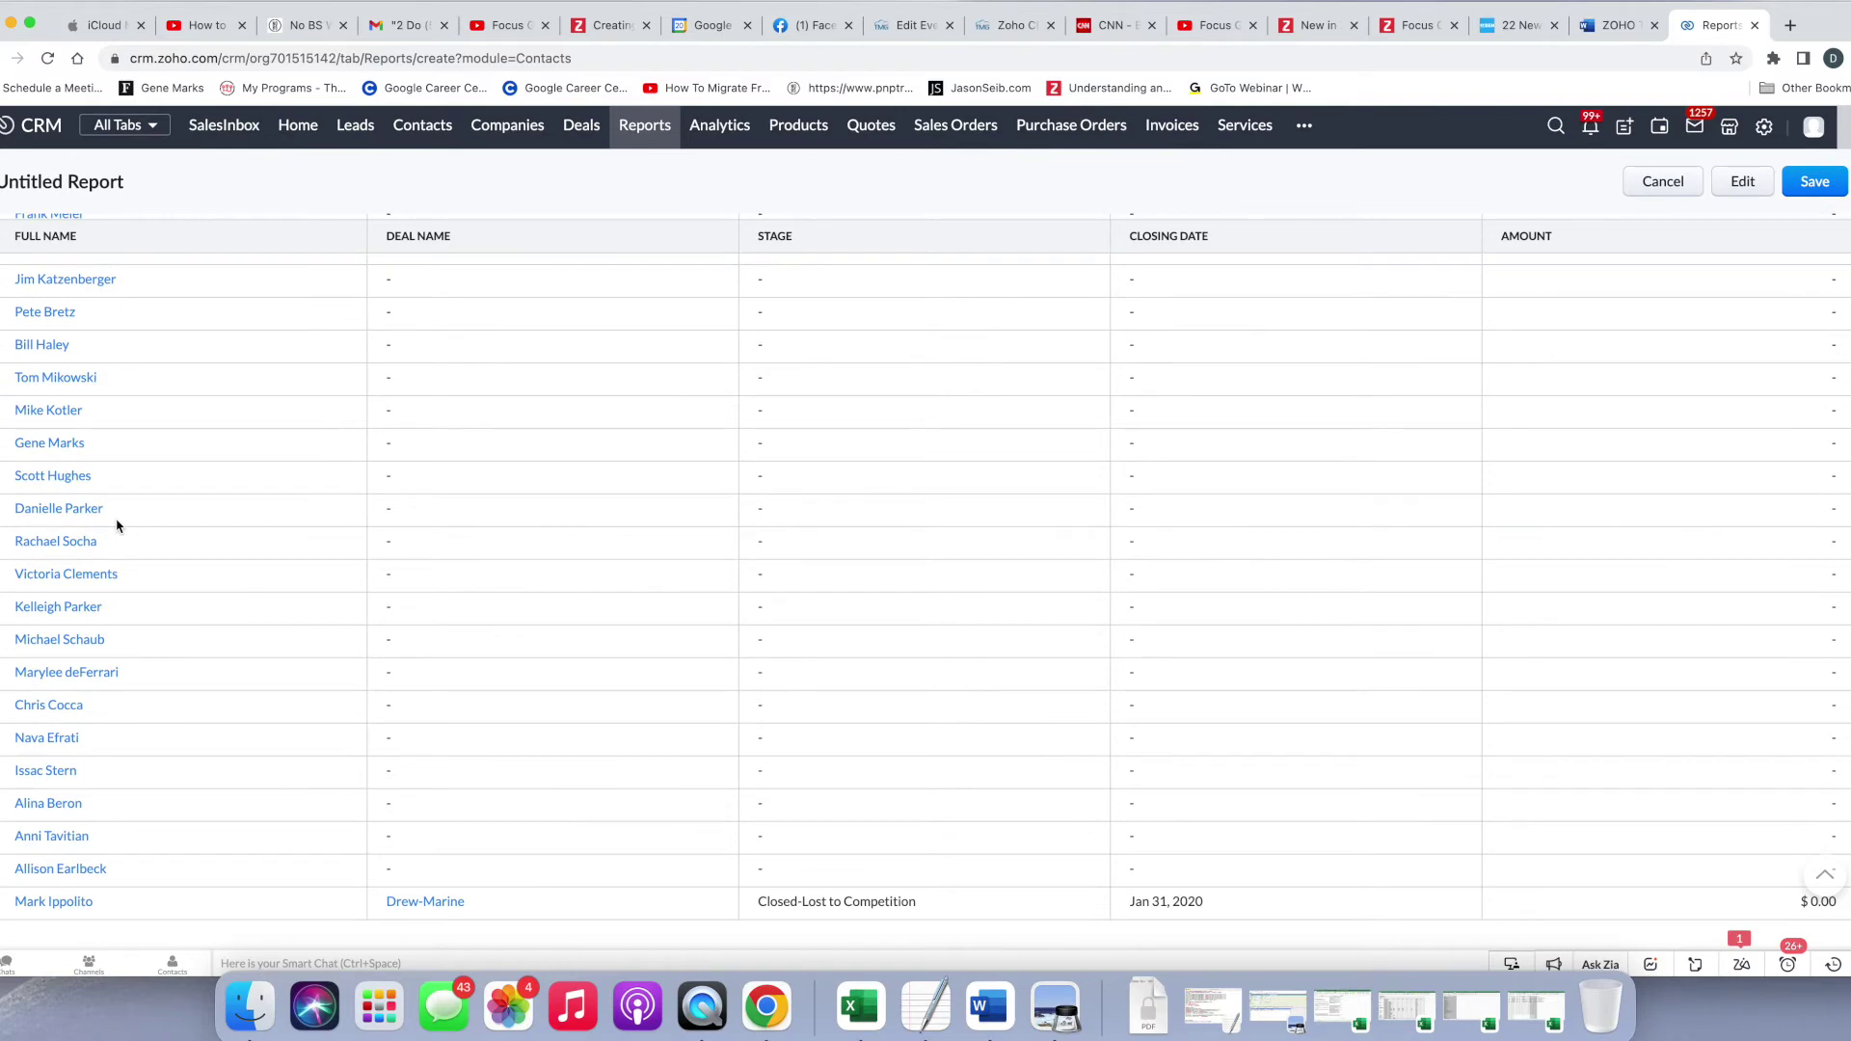
{"action": "scroll", "coordinate": [118, 525], "scroll_direction": "up", "scroll_amount": 5}
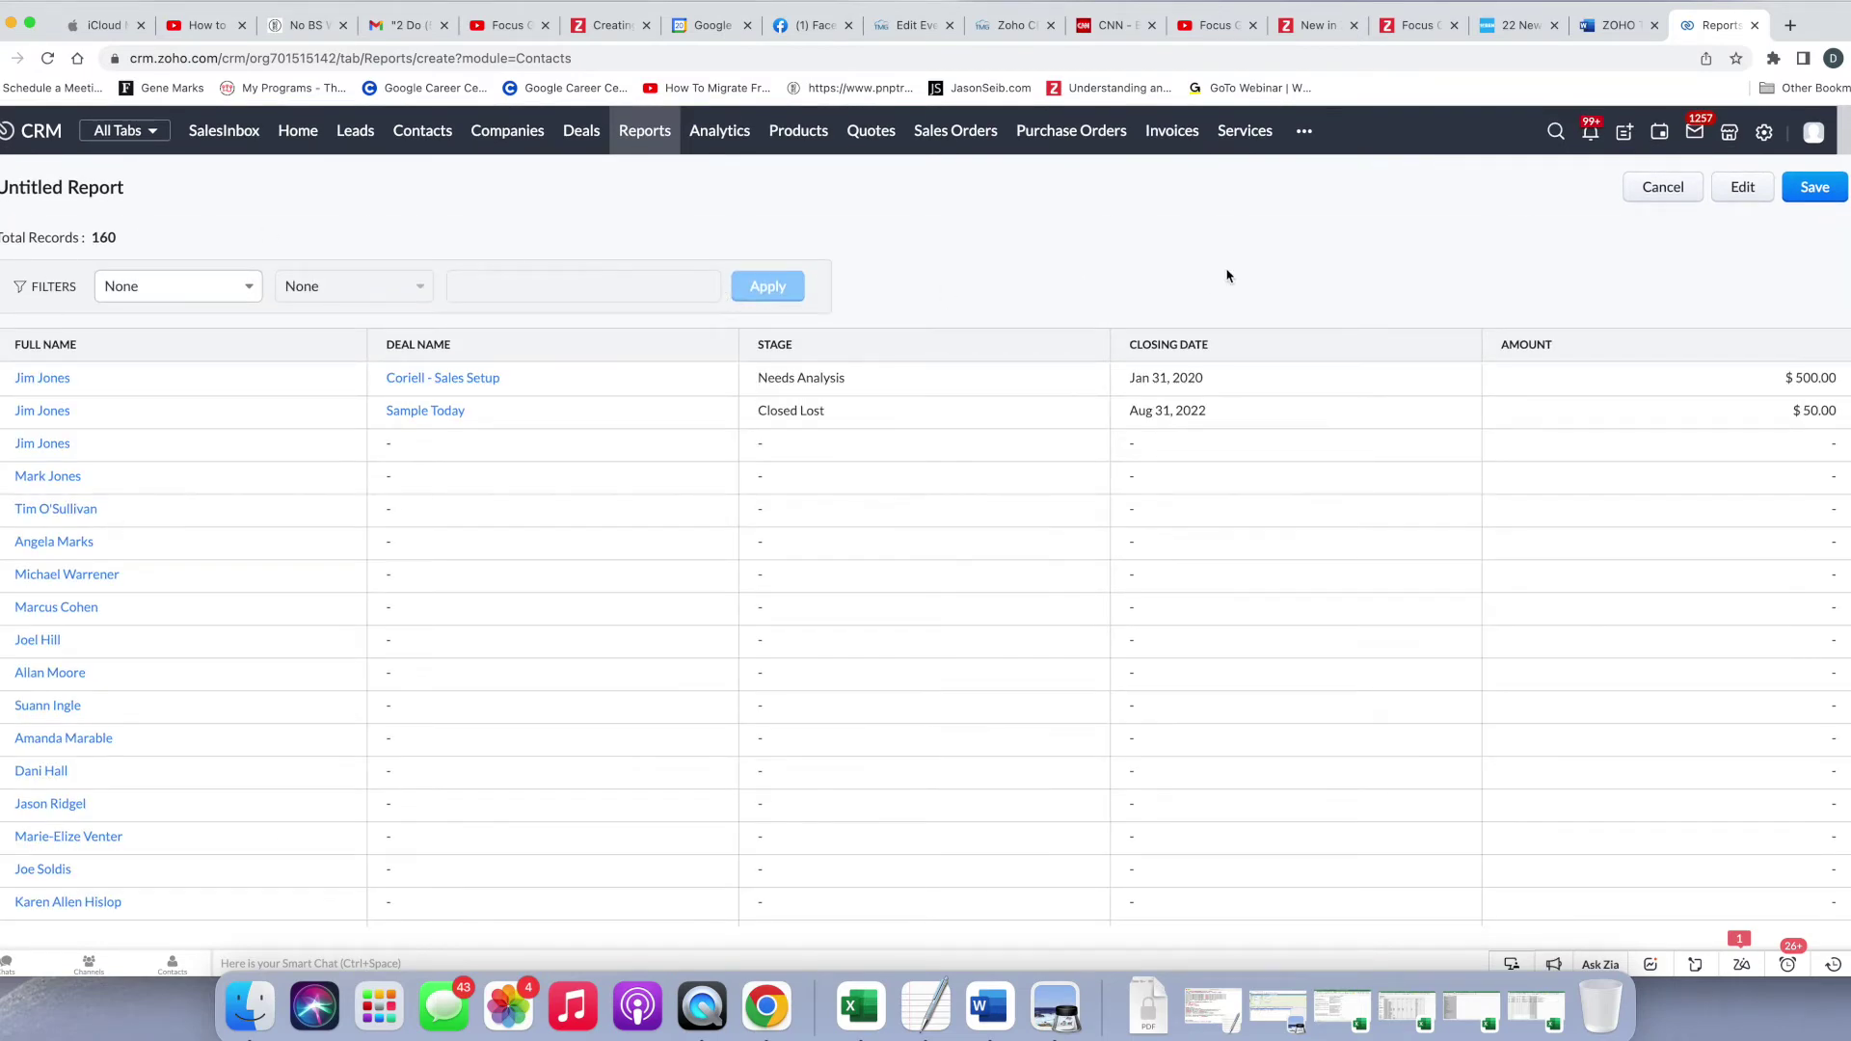
Step: Add and save a filter requiring Deal Name 'is not empty'
{"action": "left_click", "coordinate": [1747, 190]}
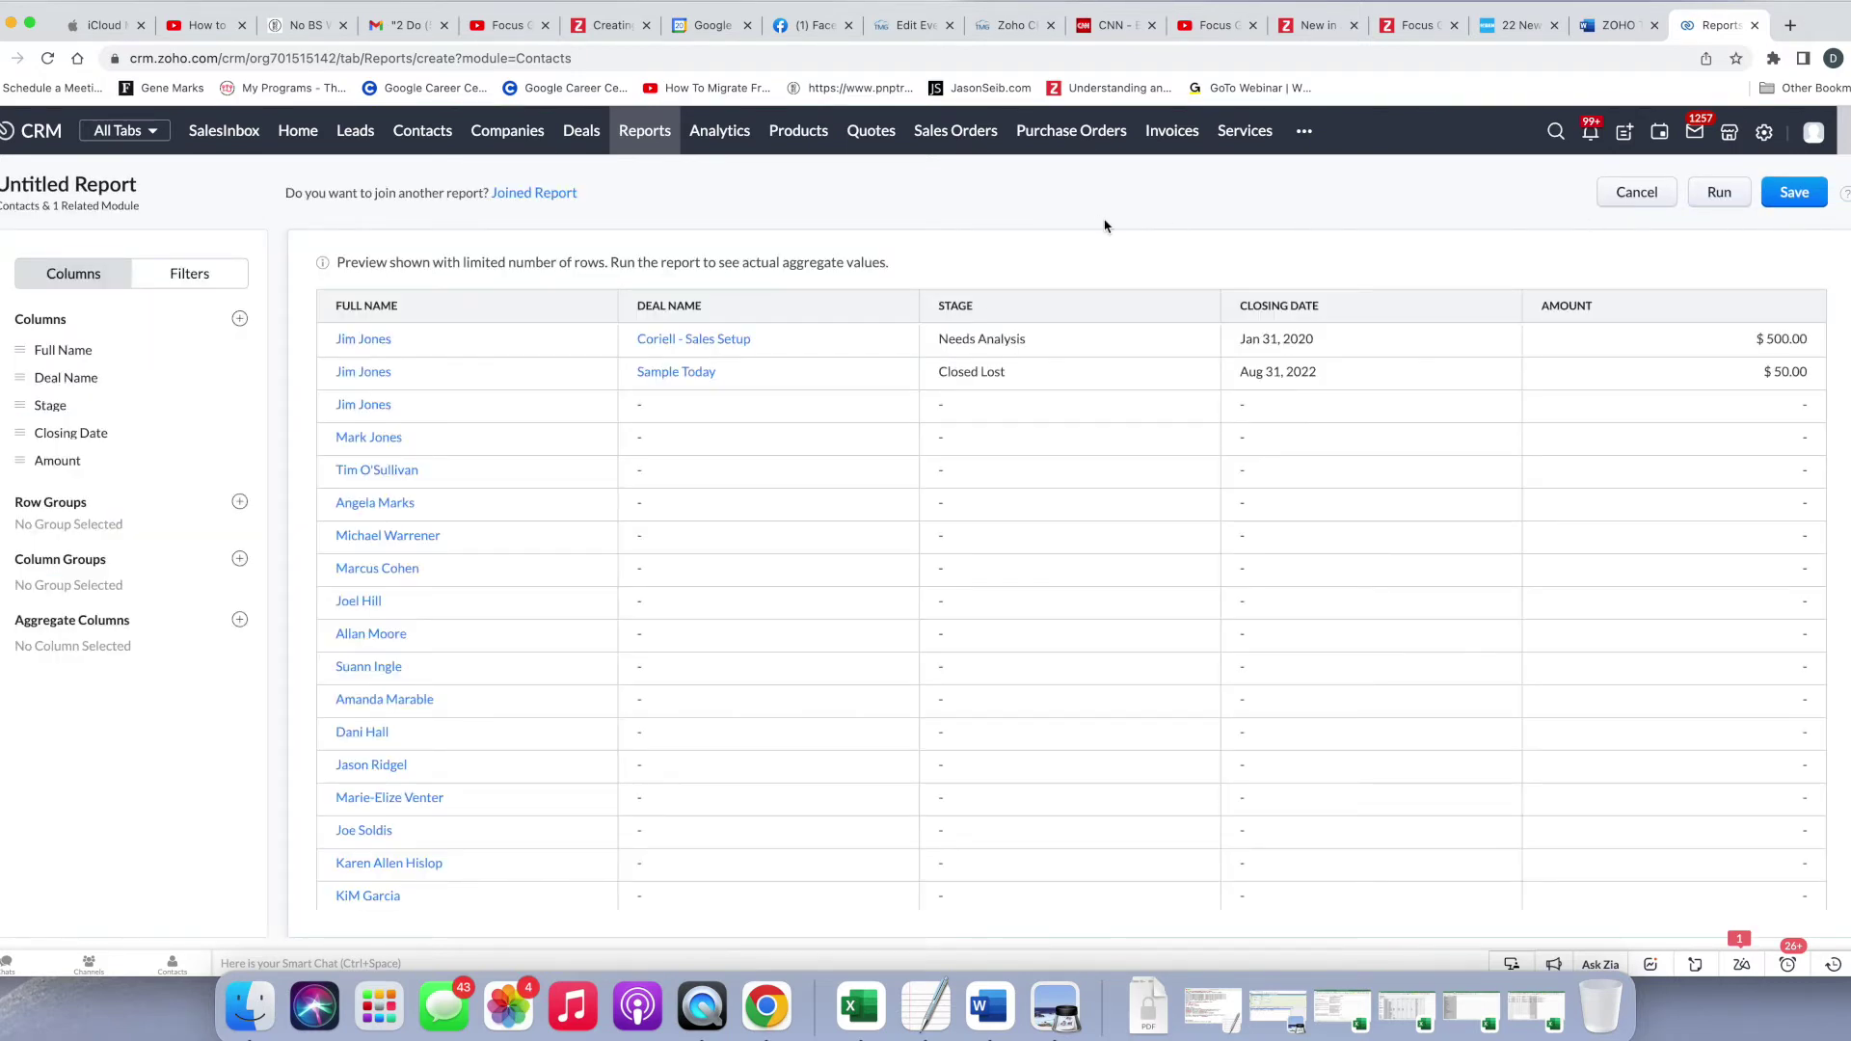
{"action": "left_click", "coordinate": [188, 277]}
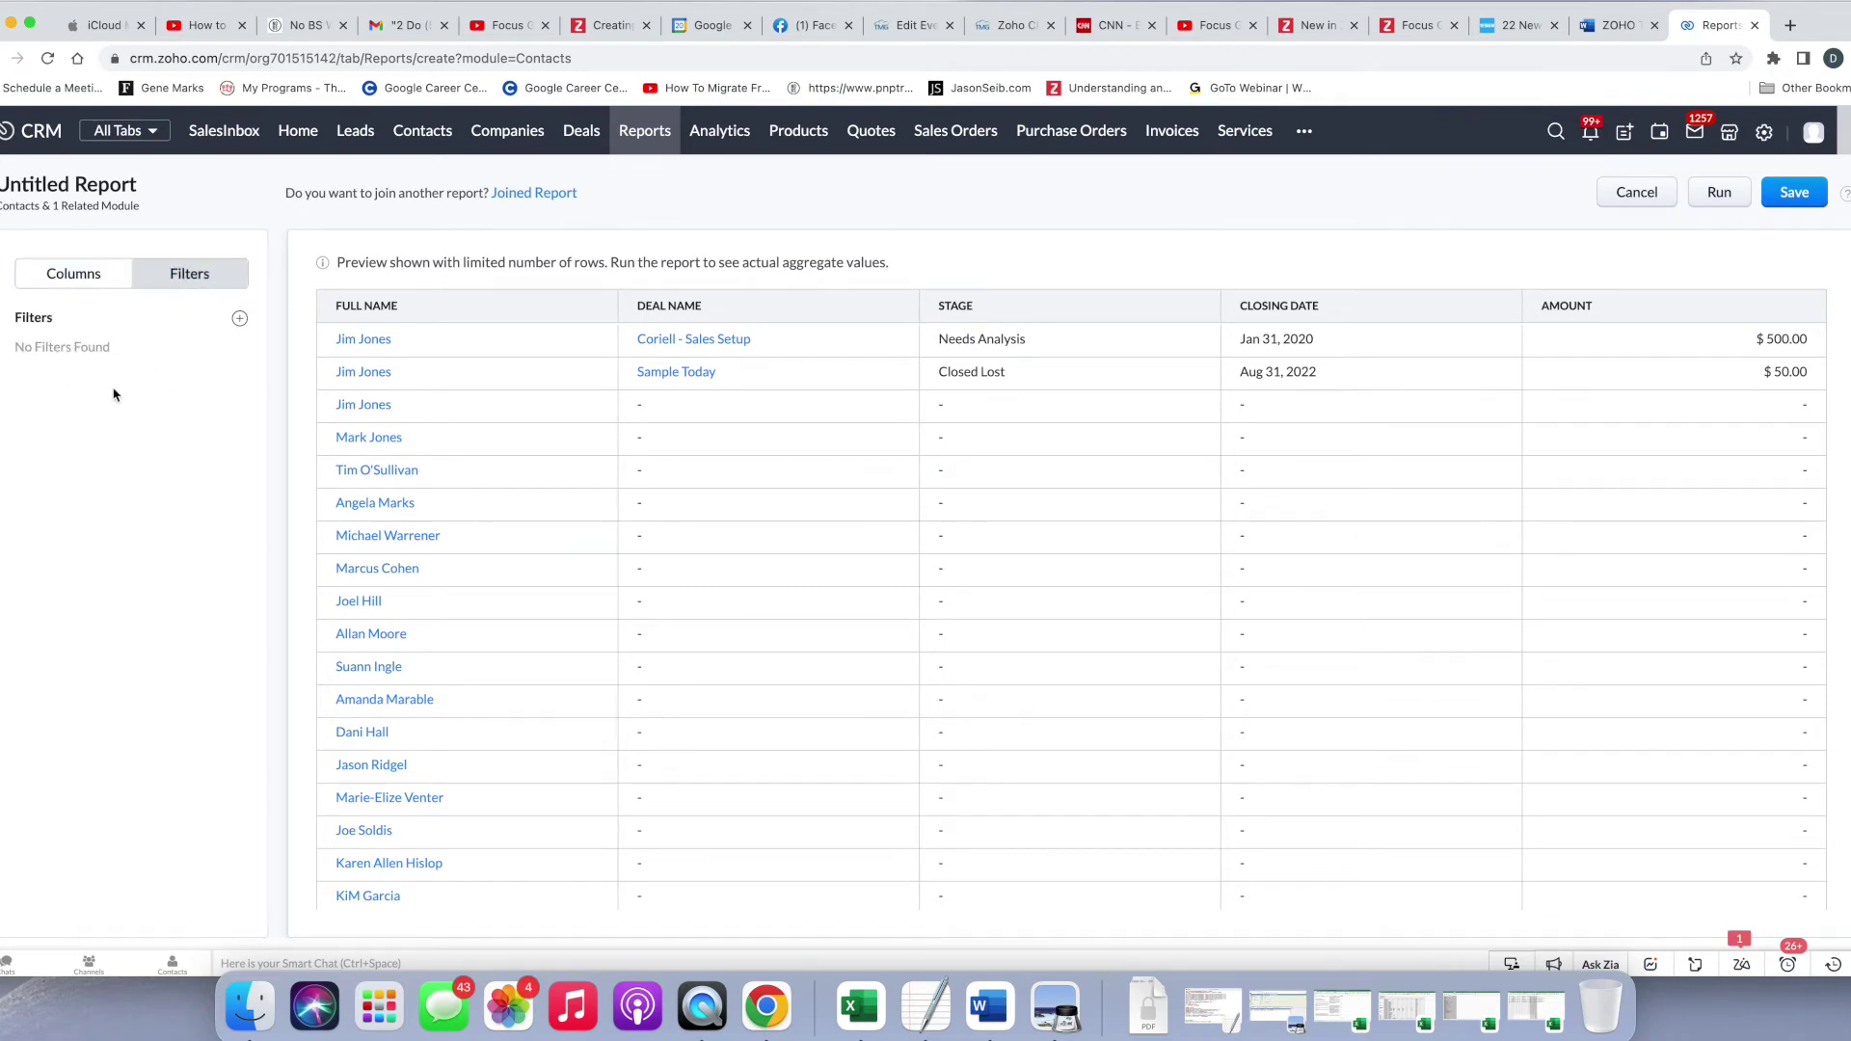
{"action": "left_click", "coordinate": [240, 320]}
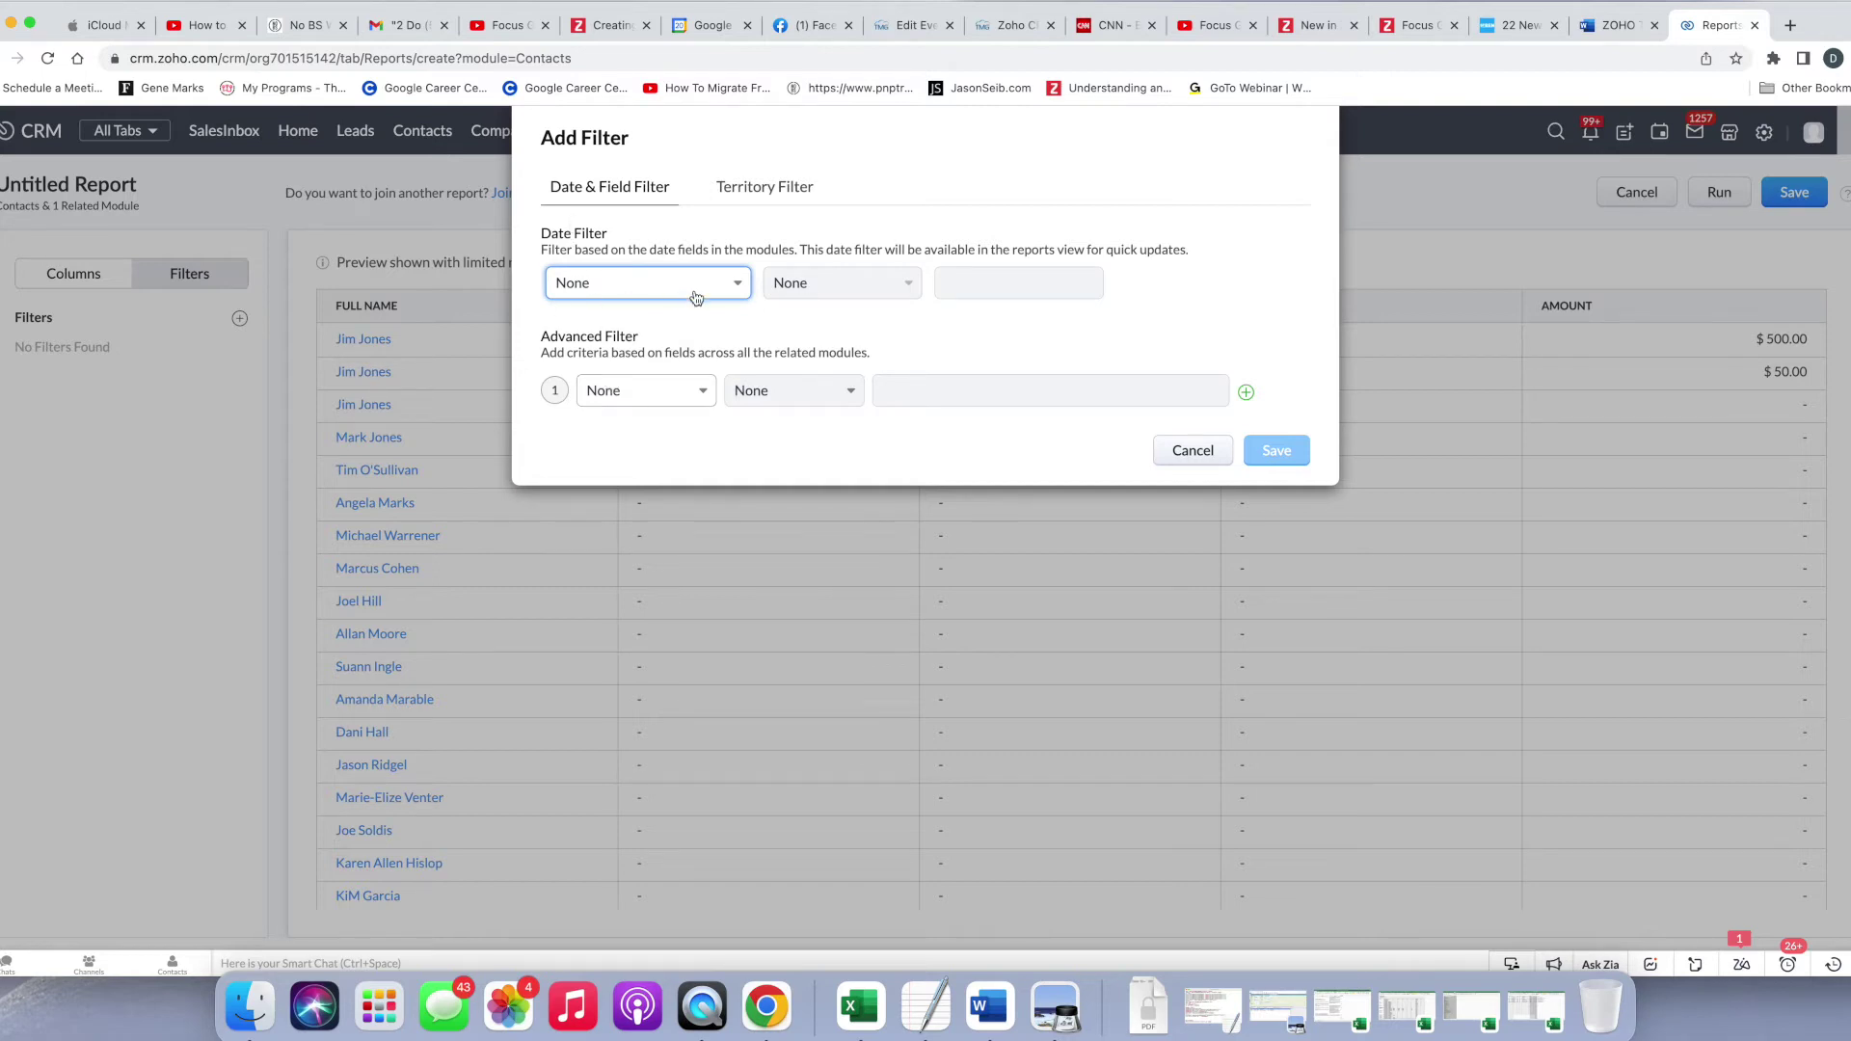
{"action": "left_click", "coordinate": [701, 392]}
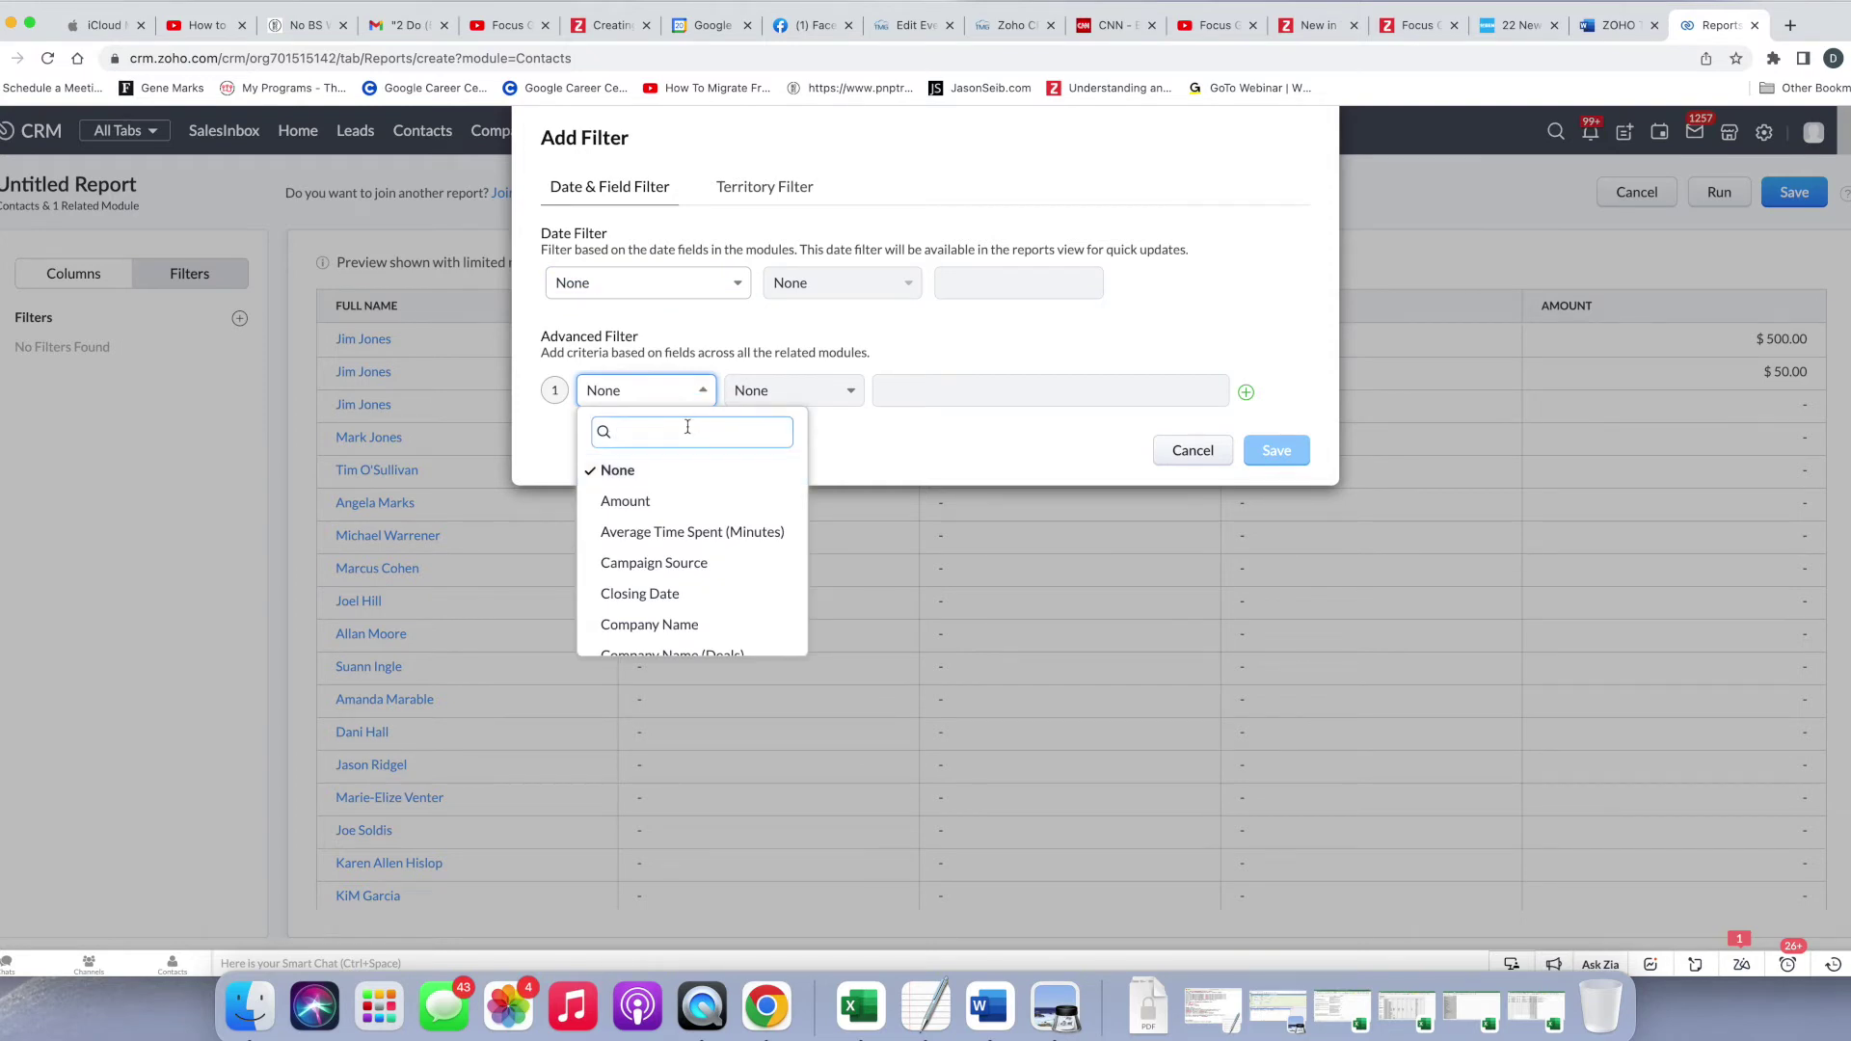
{"action": "type", "text": "deal"}
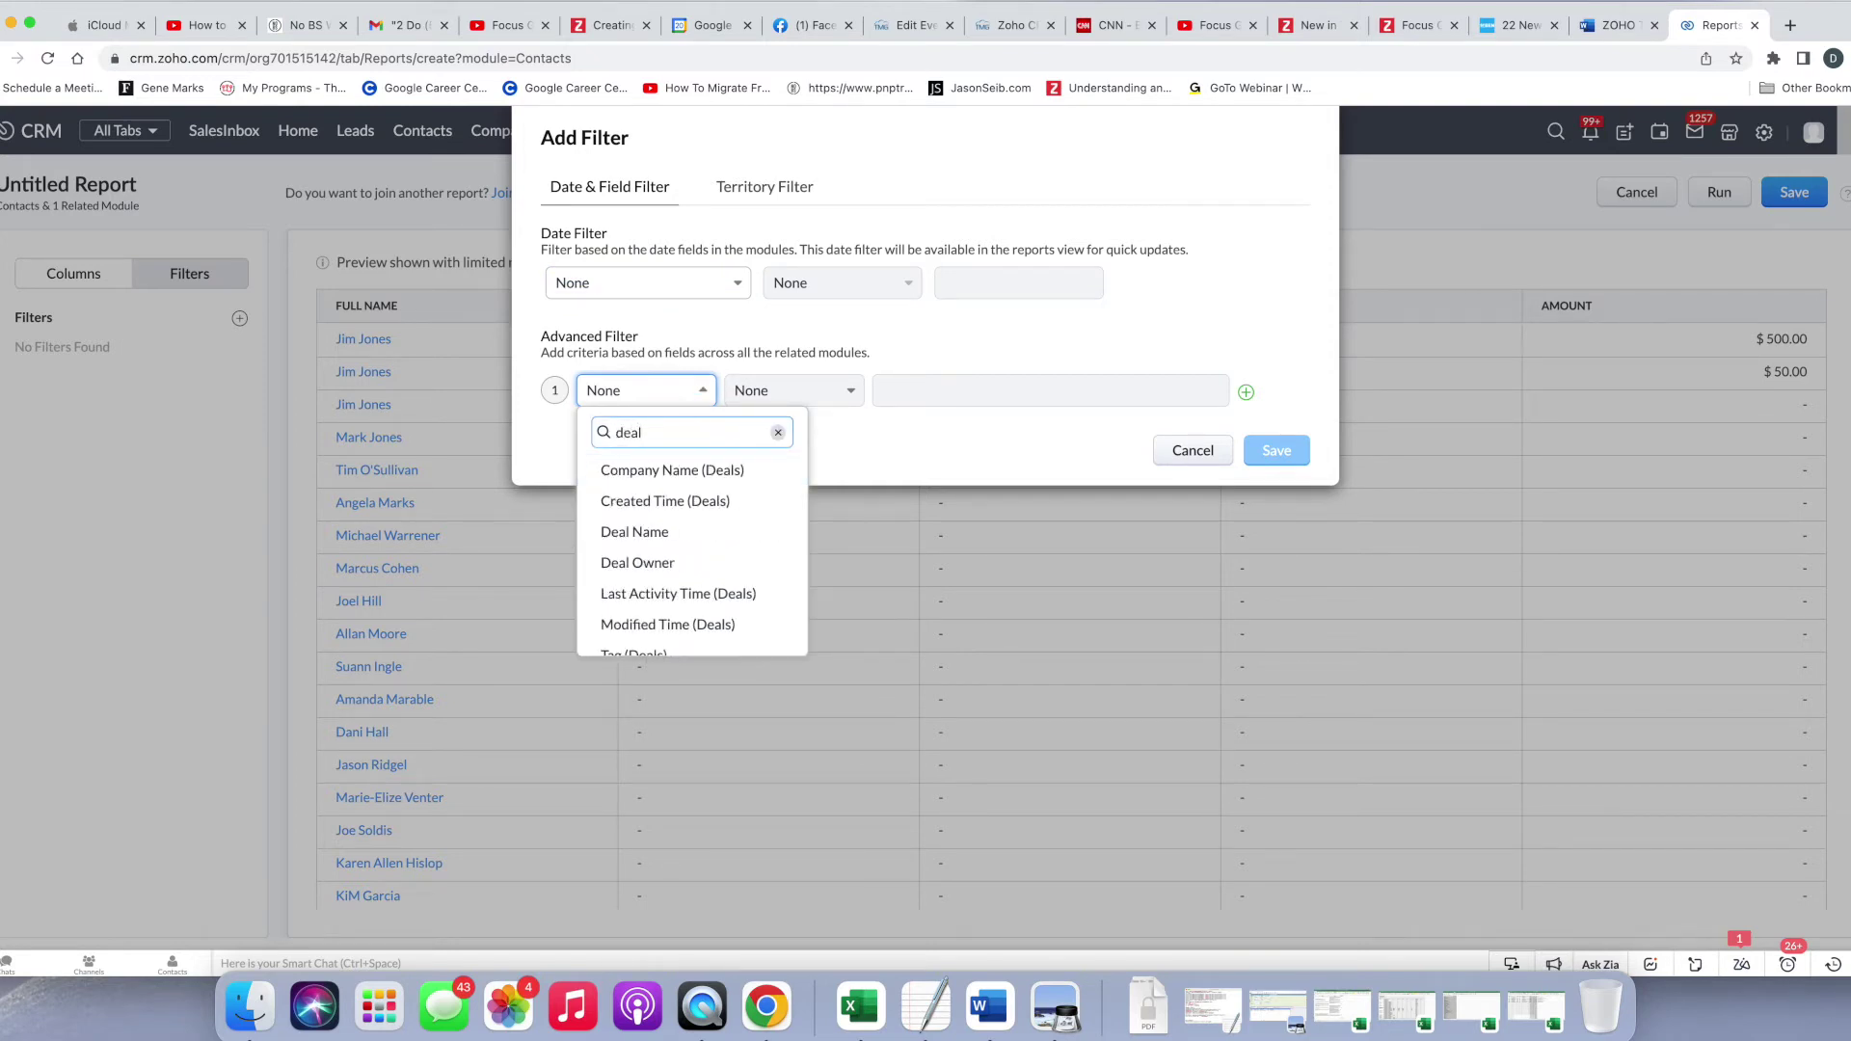
{"action": "left_click", "coordinate": [675, 531]}
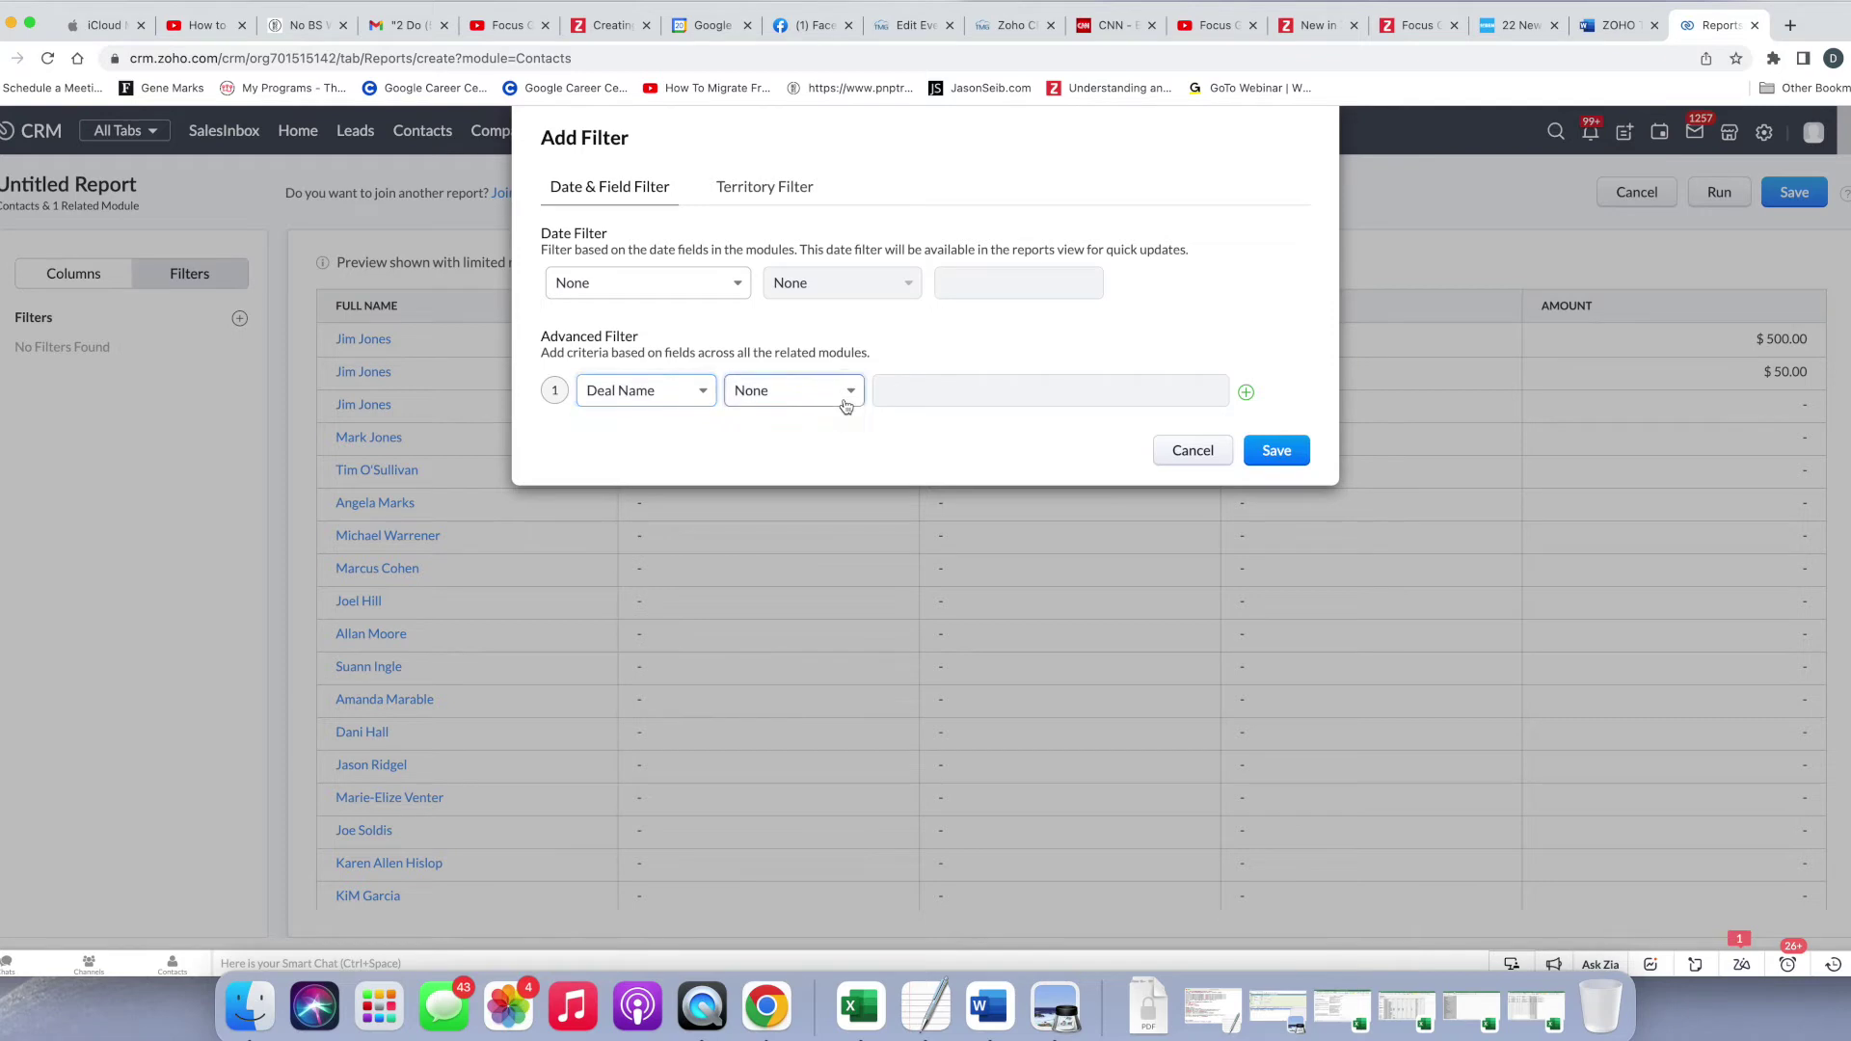
{"action": "left_click", "coordinate": [845, 403]}
{"action": "scroll", "coordinate": [777, 540], "scroll_direction": "down", "scroll_amount": 2}
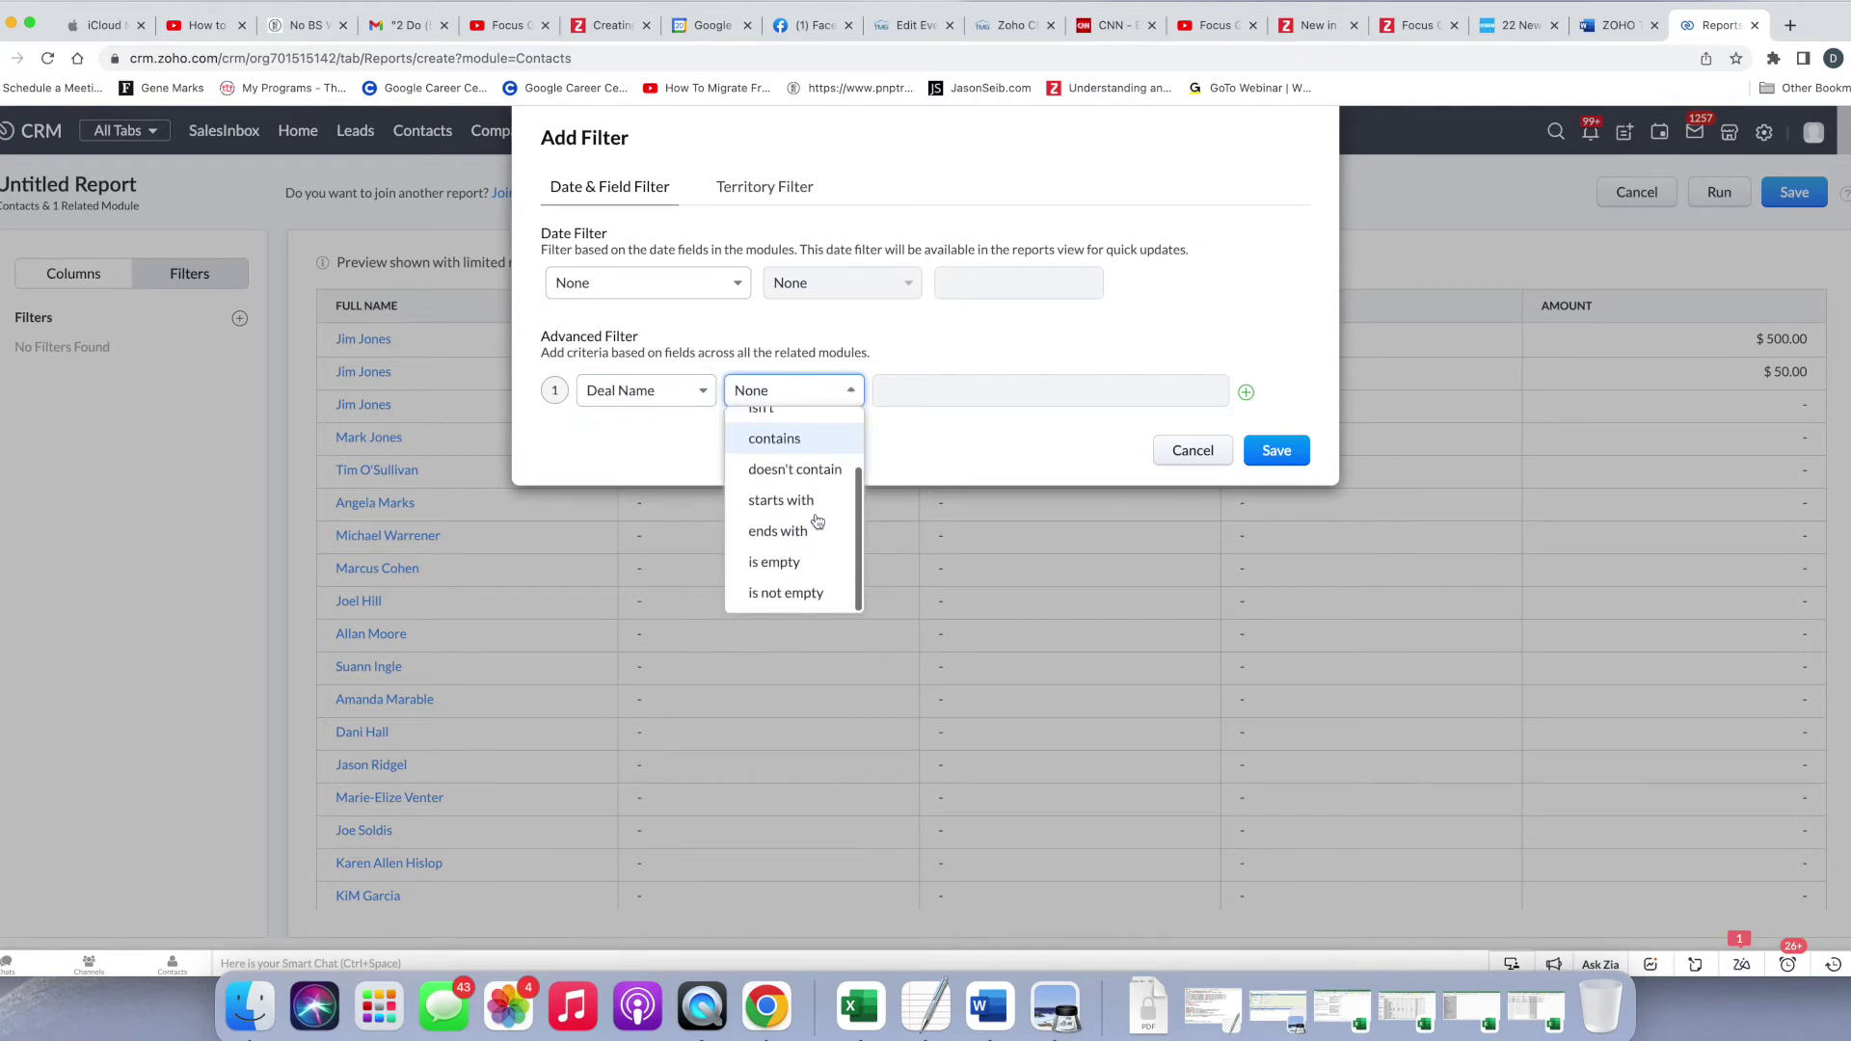
{"action": "left_click", "coordinate": [799, 594]}
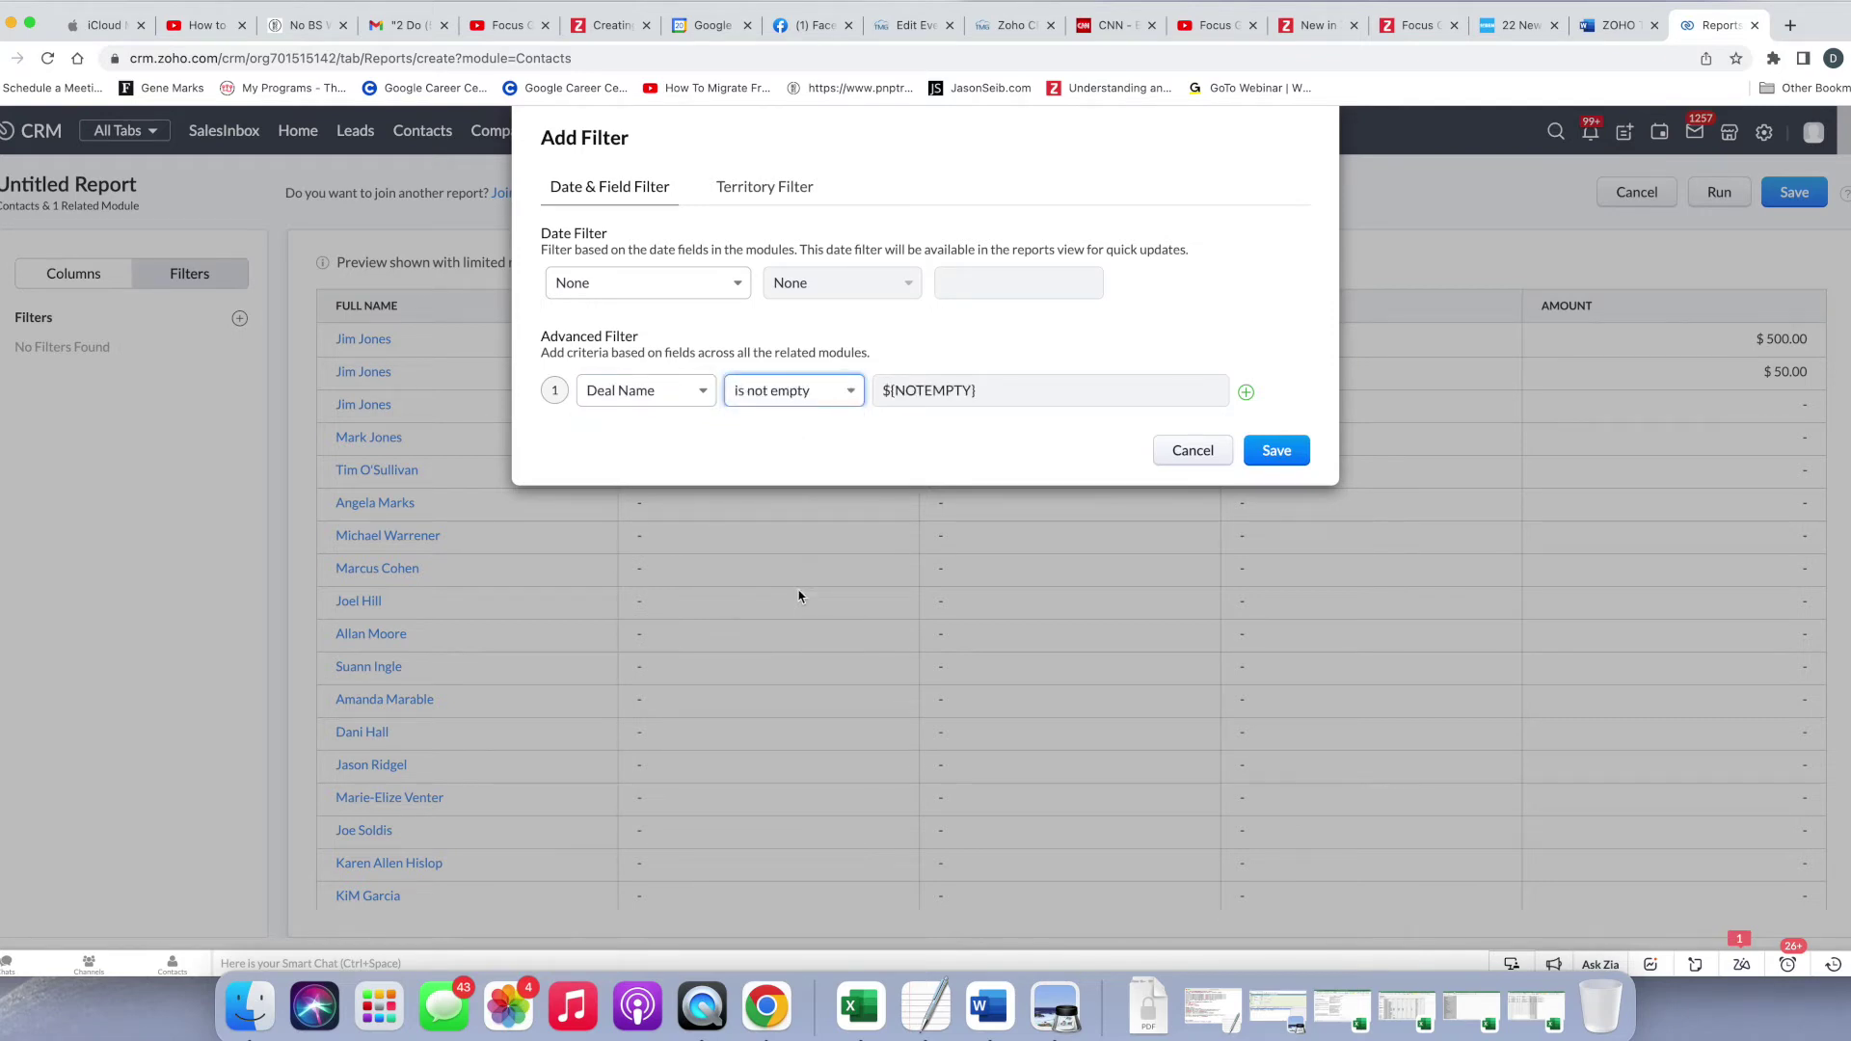
{"action": "left_click", "coordinate": [1276, 451]}
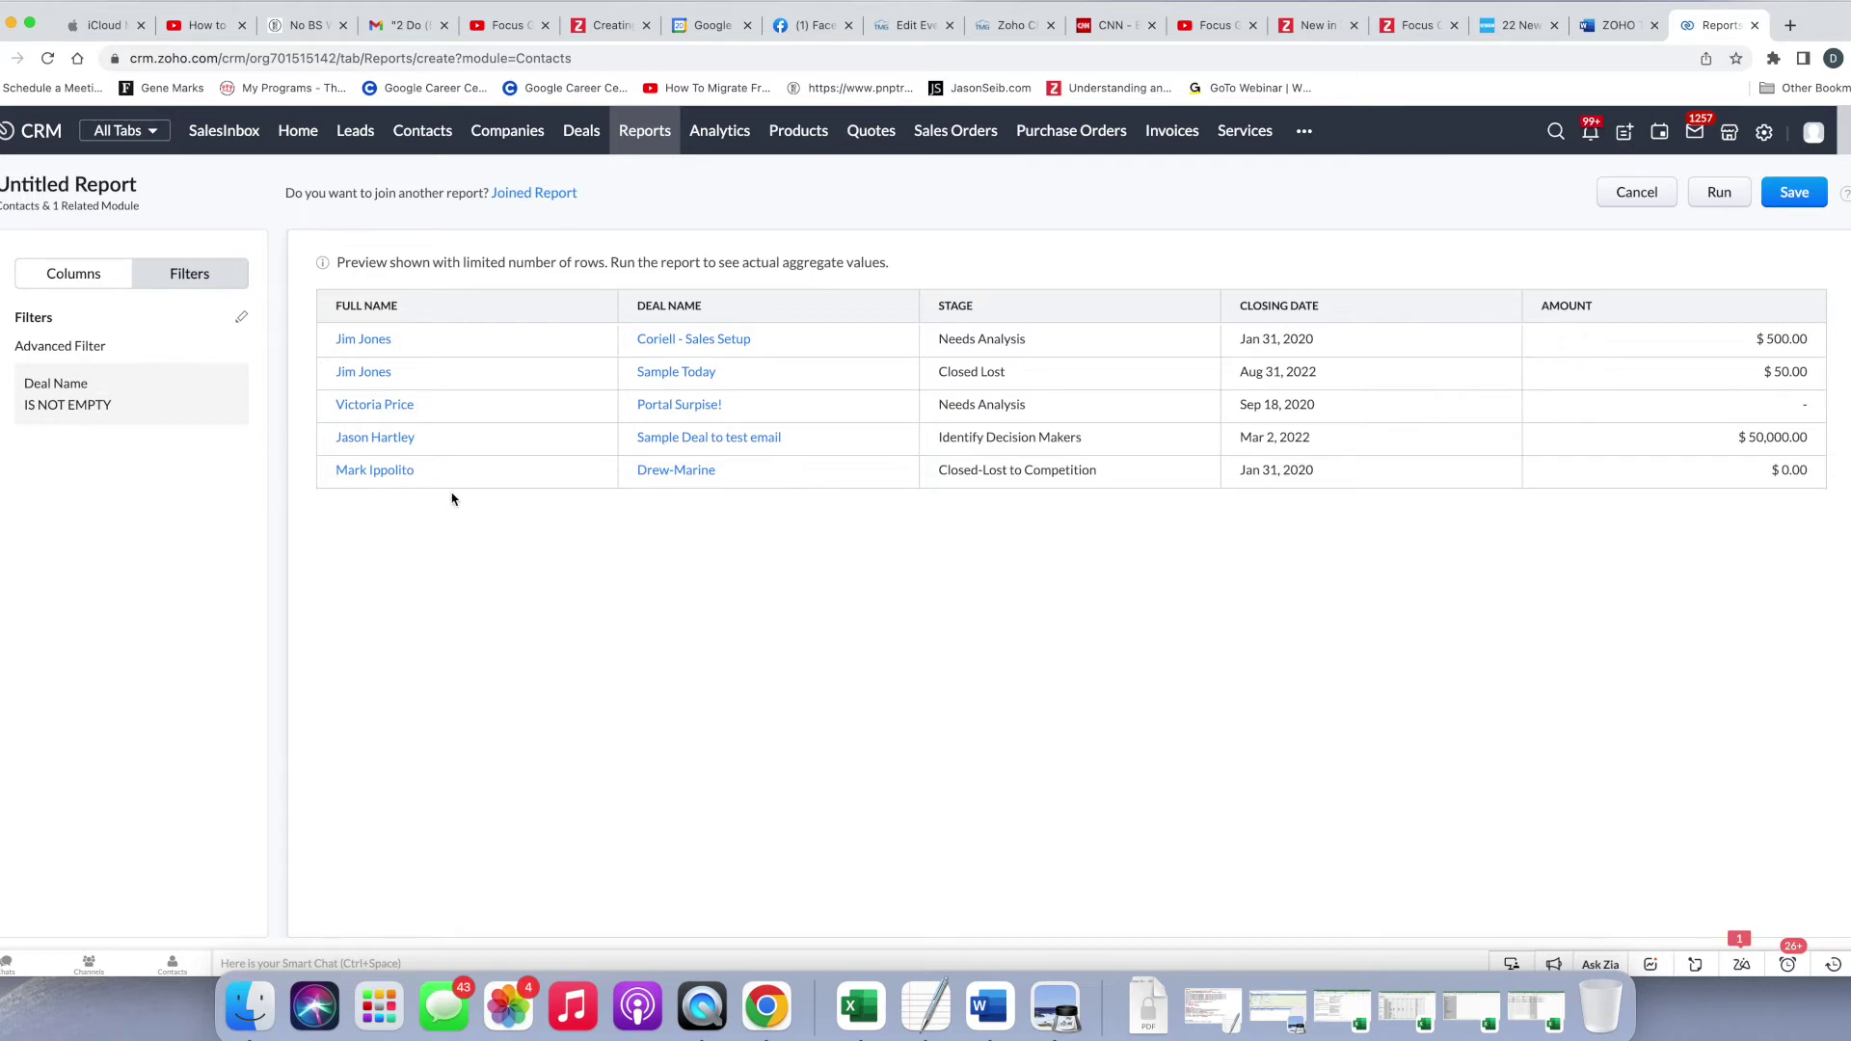
Step: Add Full Name as the row grouping and delete the duplicate Full Name column from Columns
{"action": "left_click", "coordinate": [53, 286]}
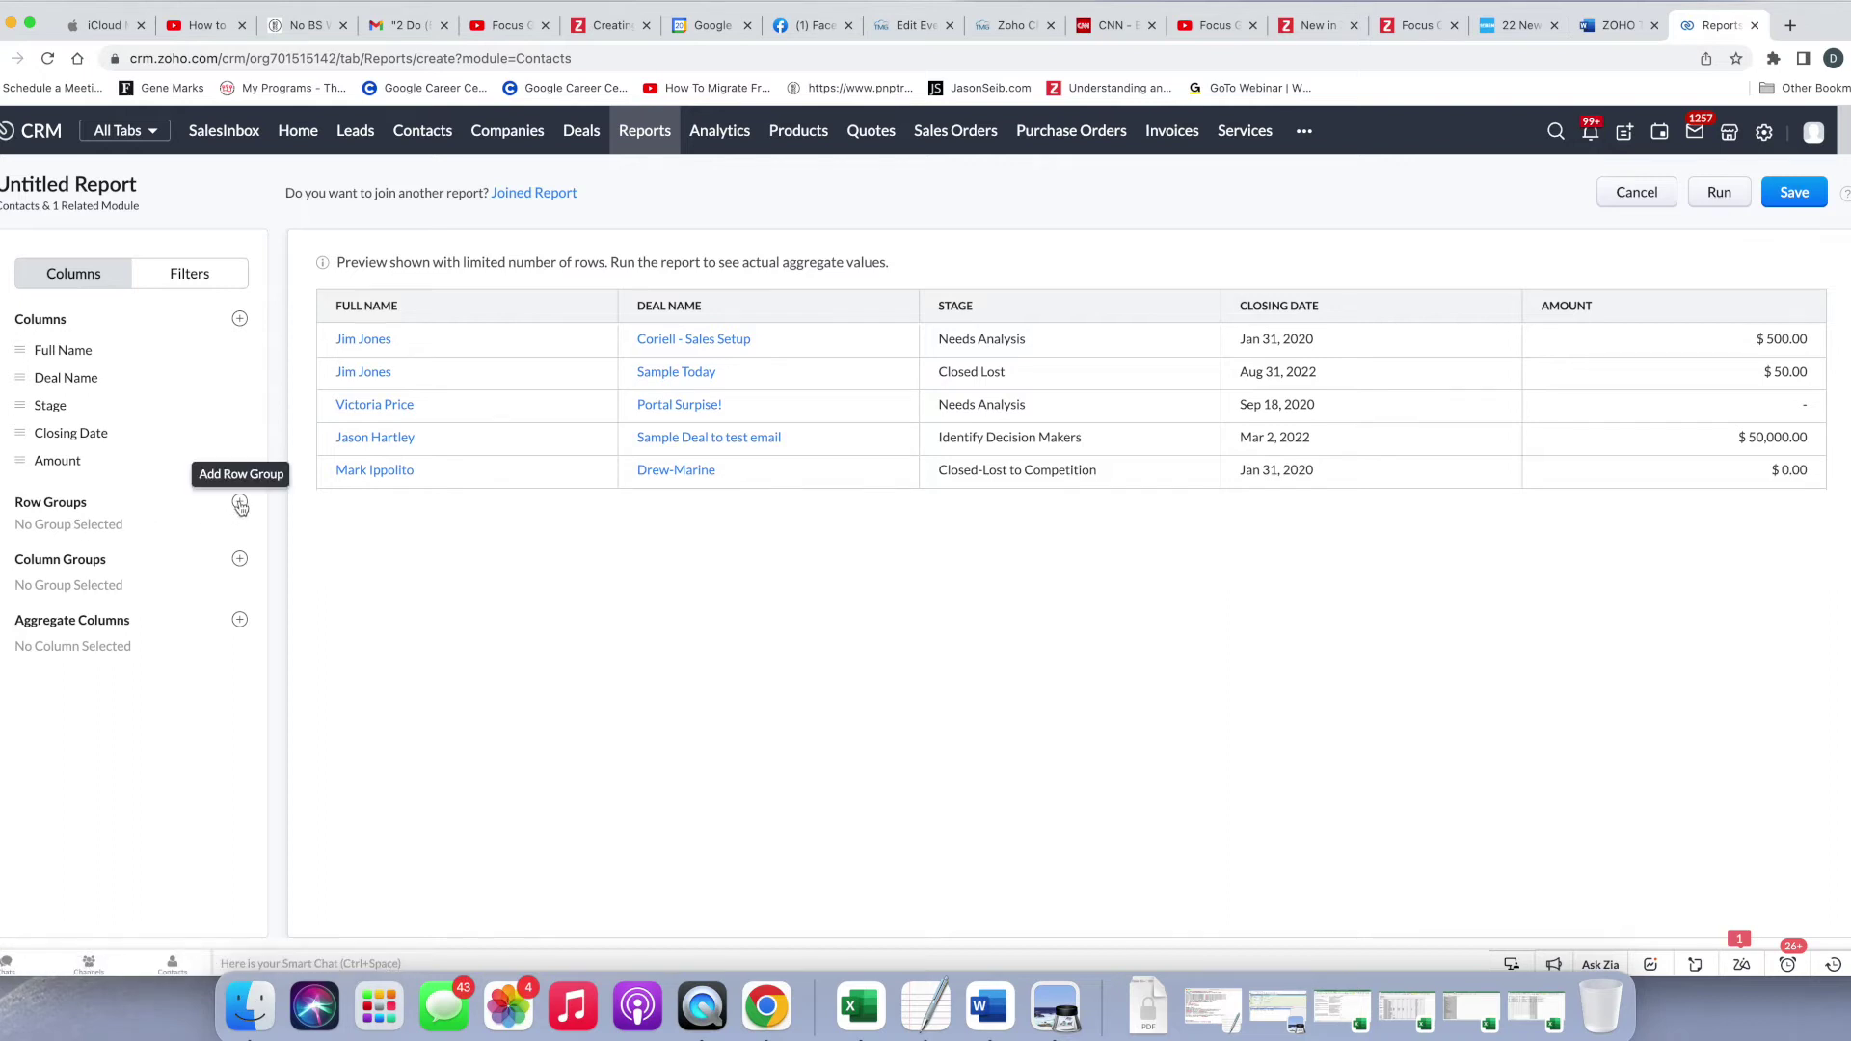
{"action": "left_click", "coordinate": [240, 504]}
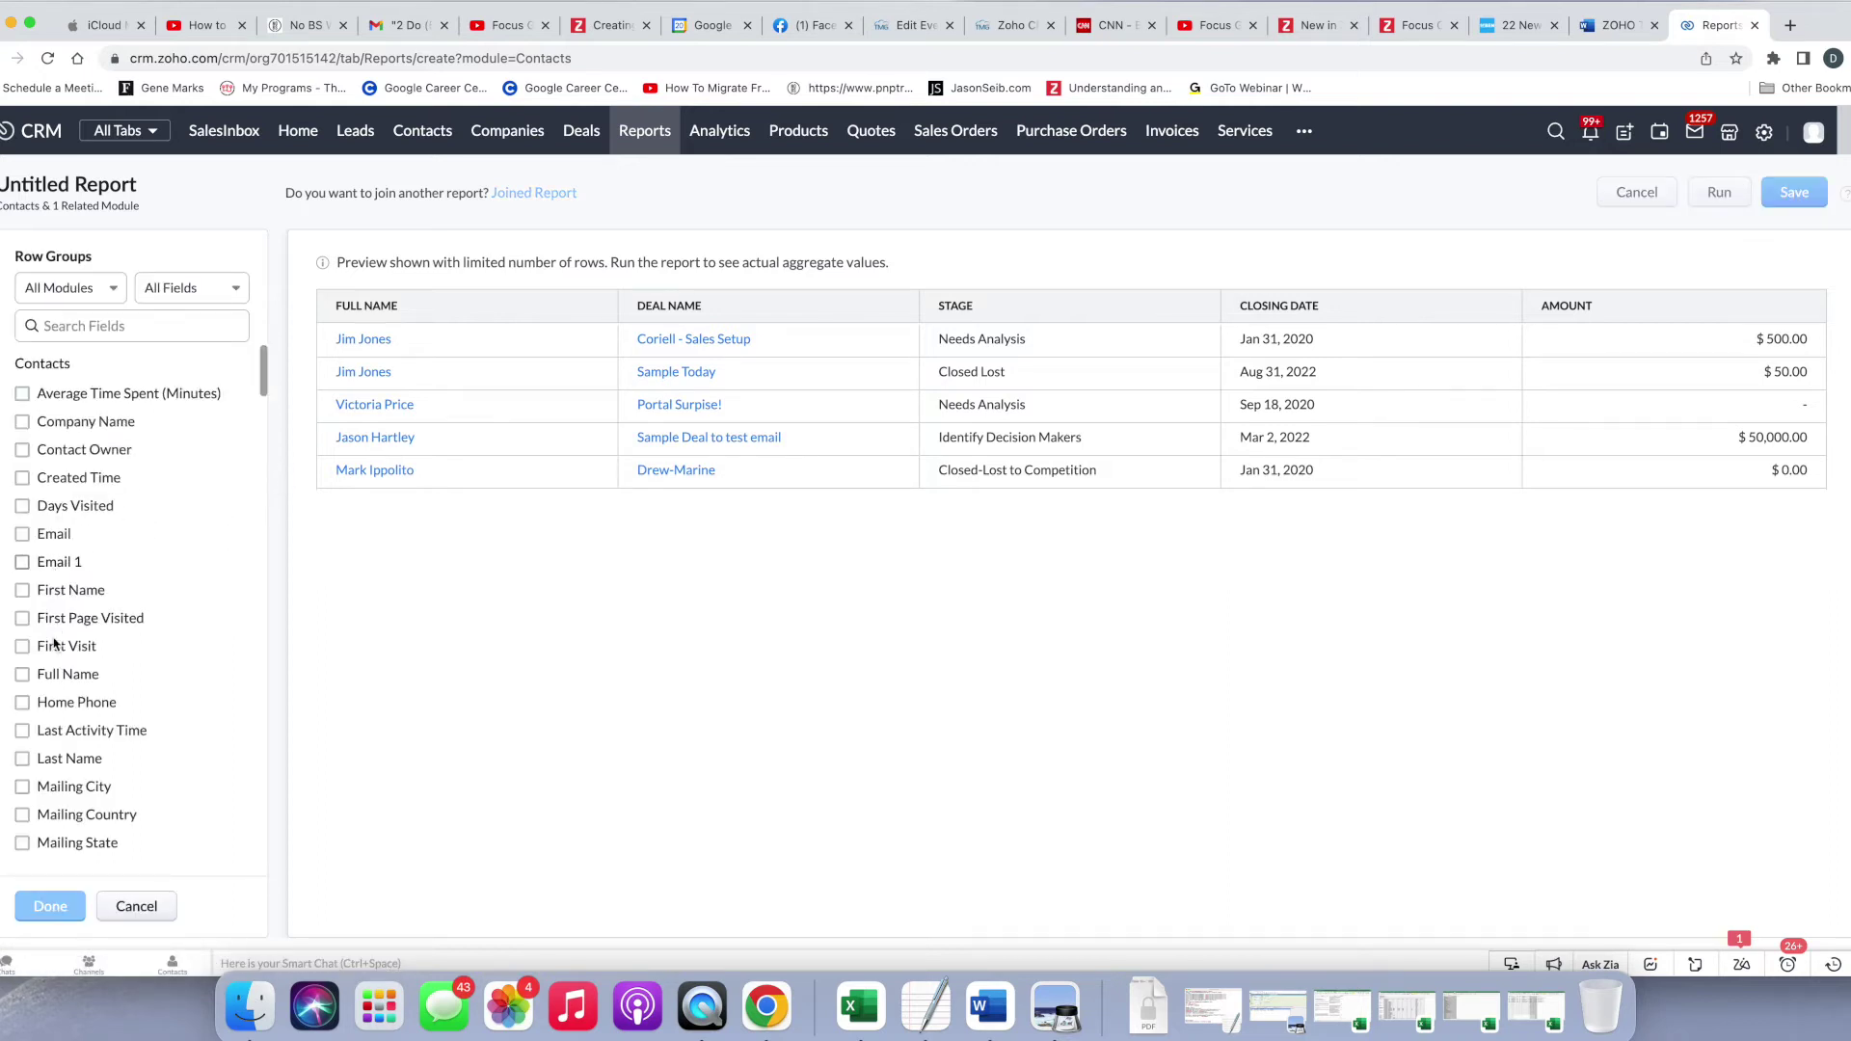
{"action": "scroll", "coordinate": [48, 626], "scroll_direction": "down", "scroll_amount": 3}
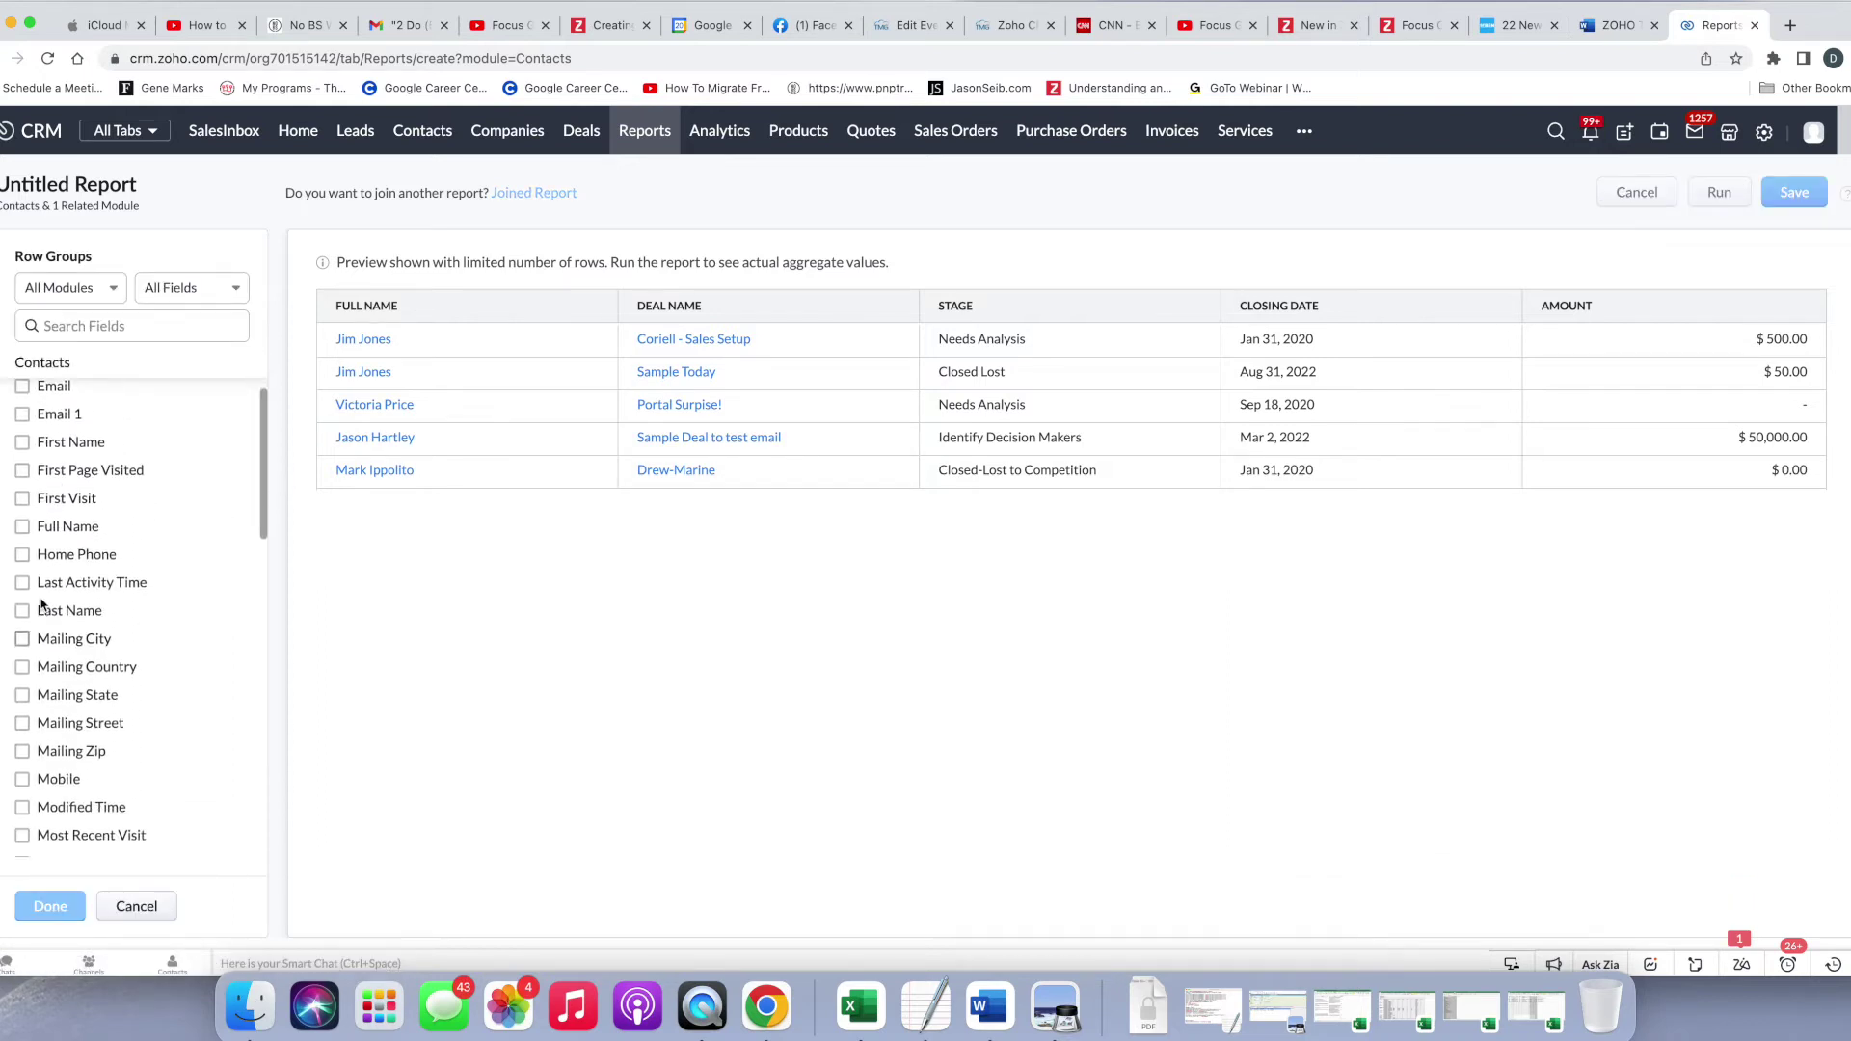
{"action": "left_click", "coordinate": [22, 527]}
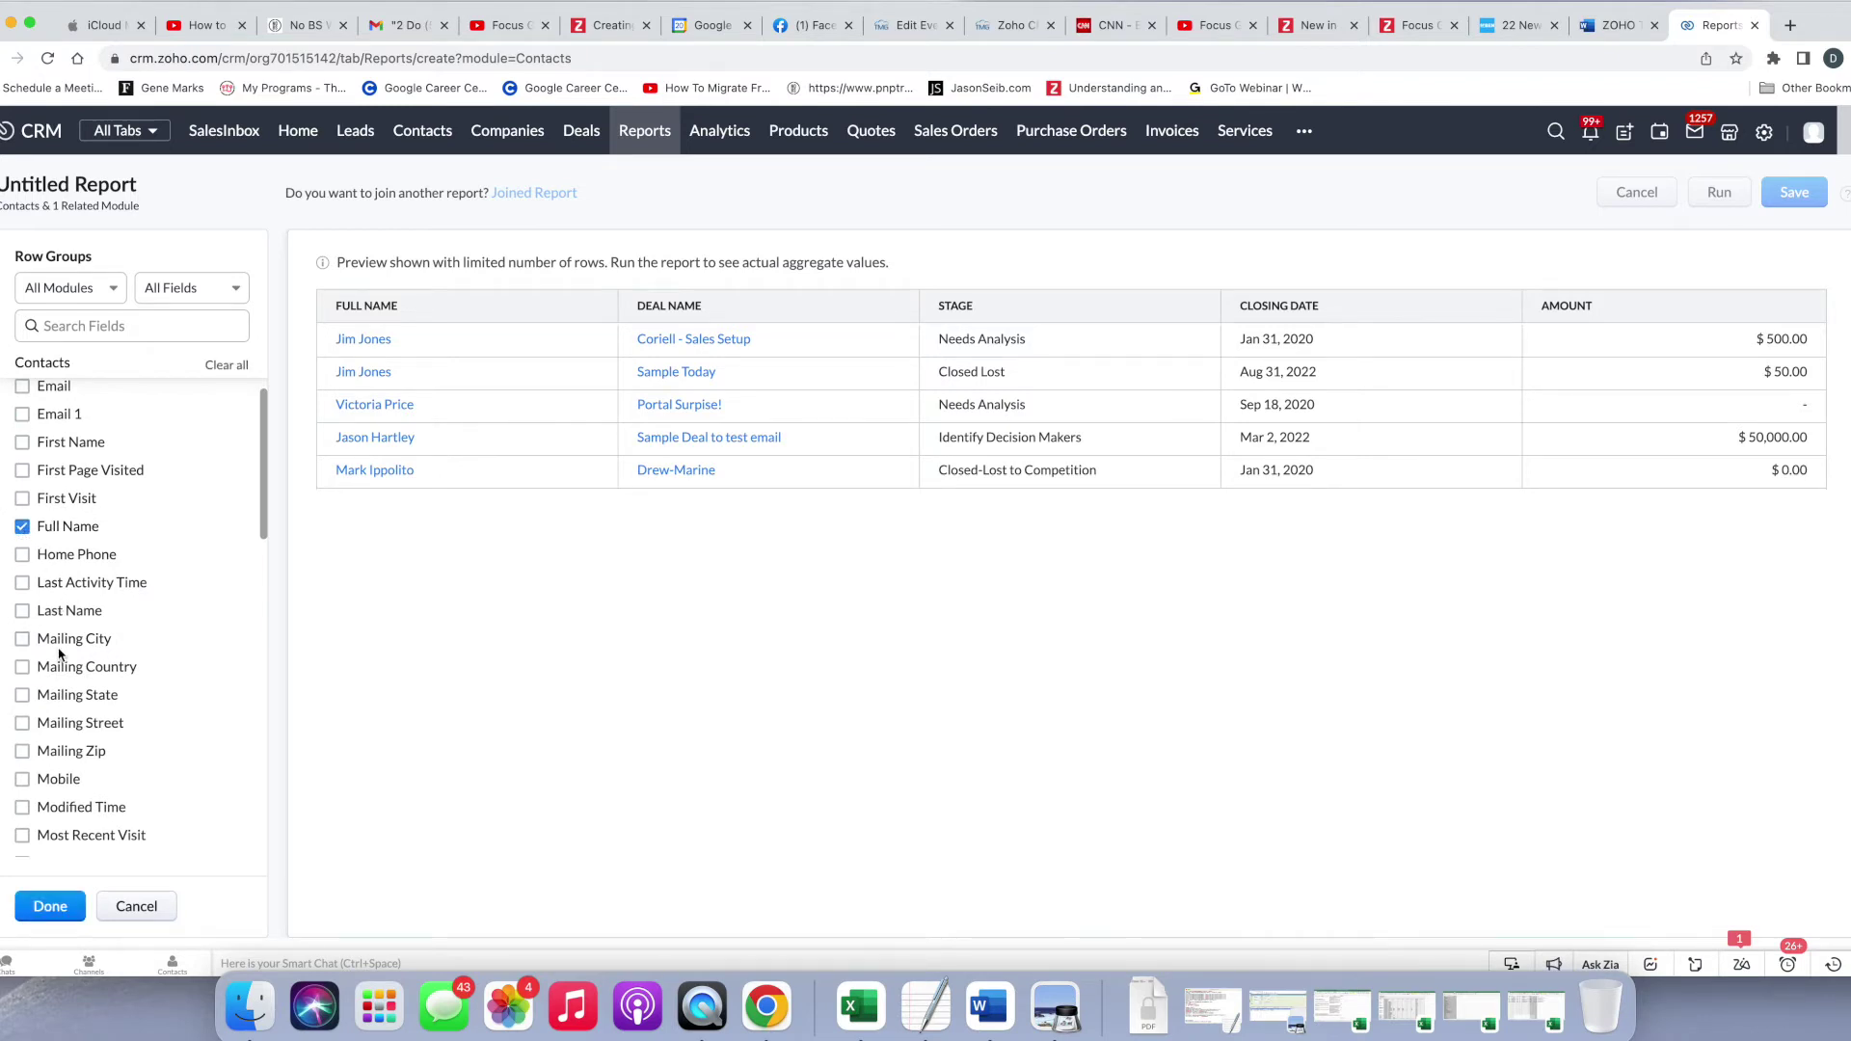
{"action": "scroll", "coordinate": [60, 654], "scroll_direction": "up", "scroll_amount": 3}
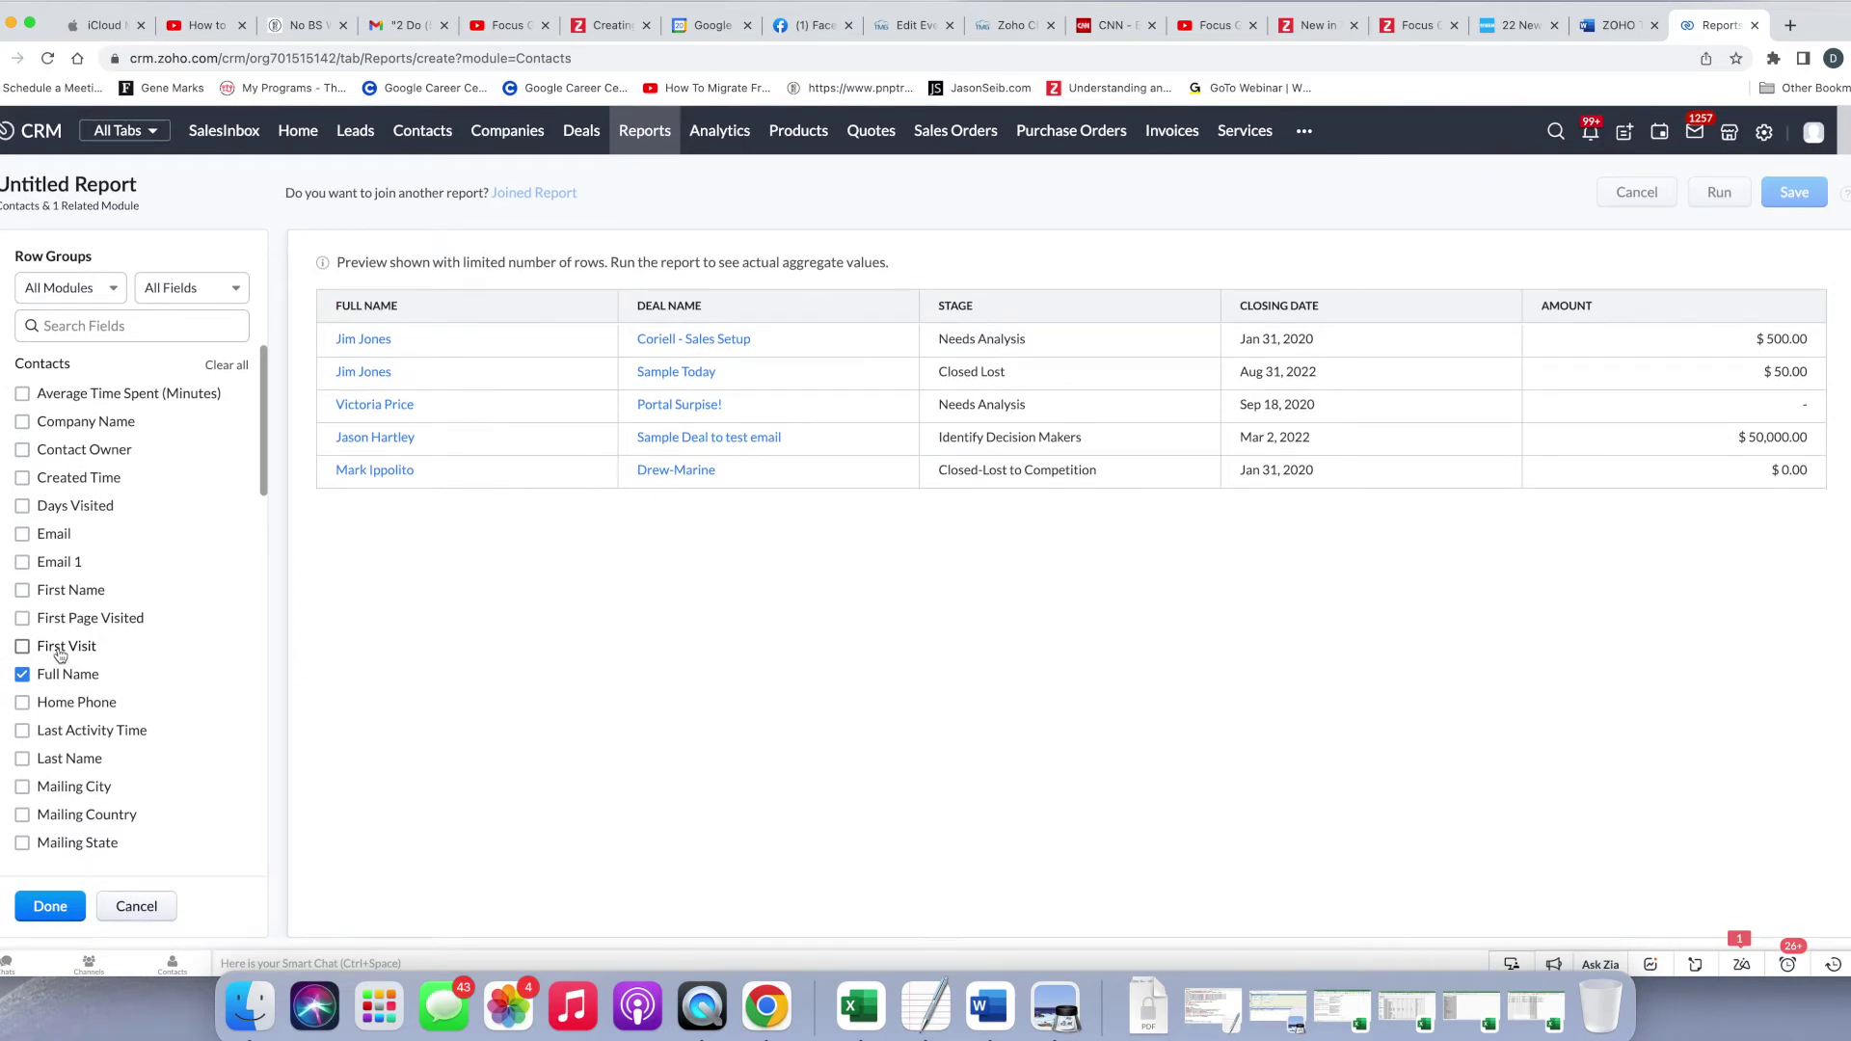
{"action": "scroll", "coordinate": [60, 654], "scroll_direction": "down", "scroll_amount": 8}
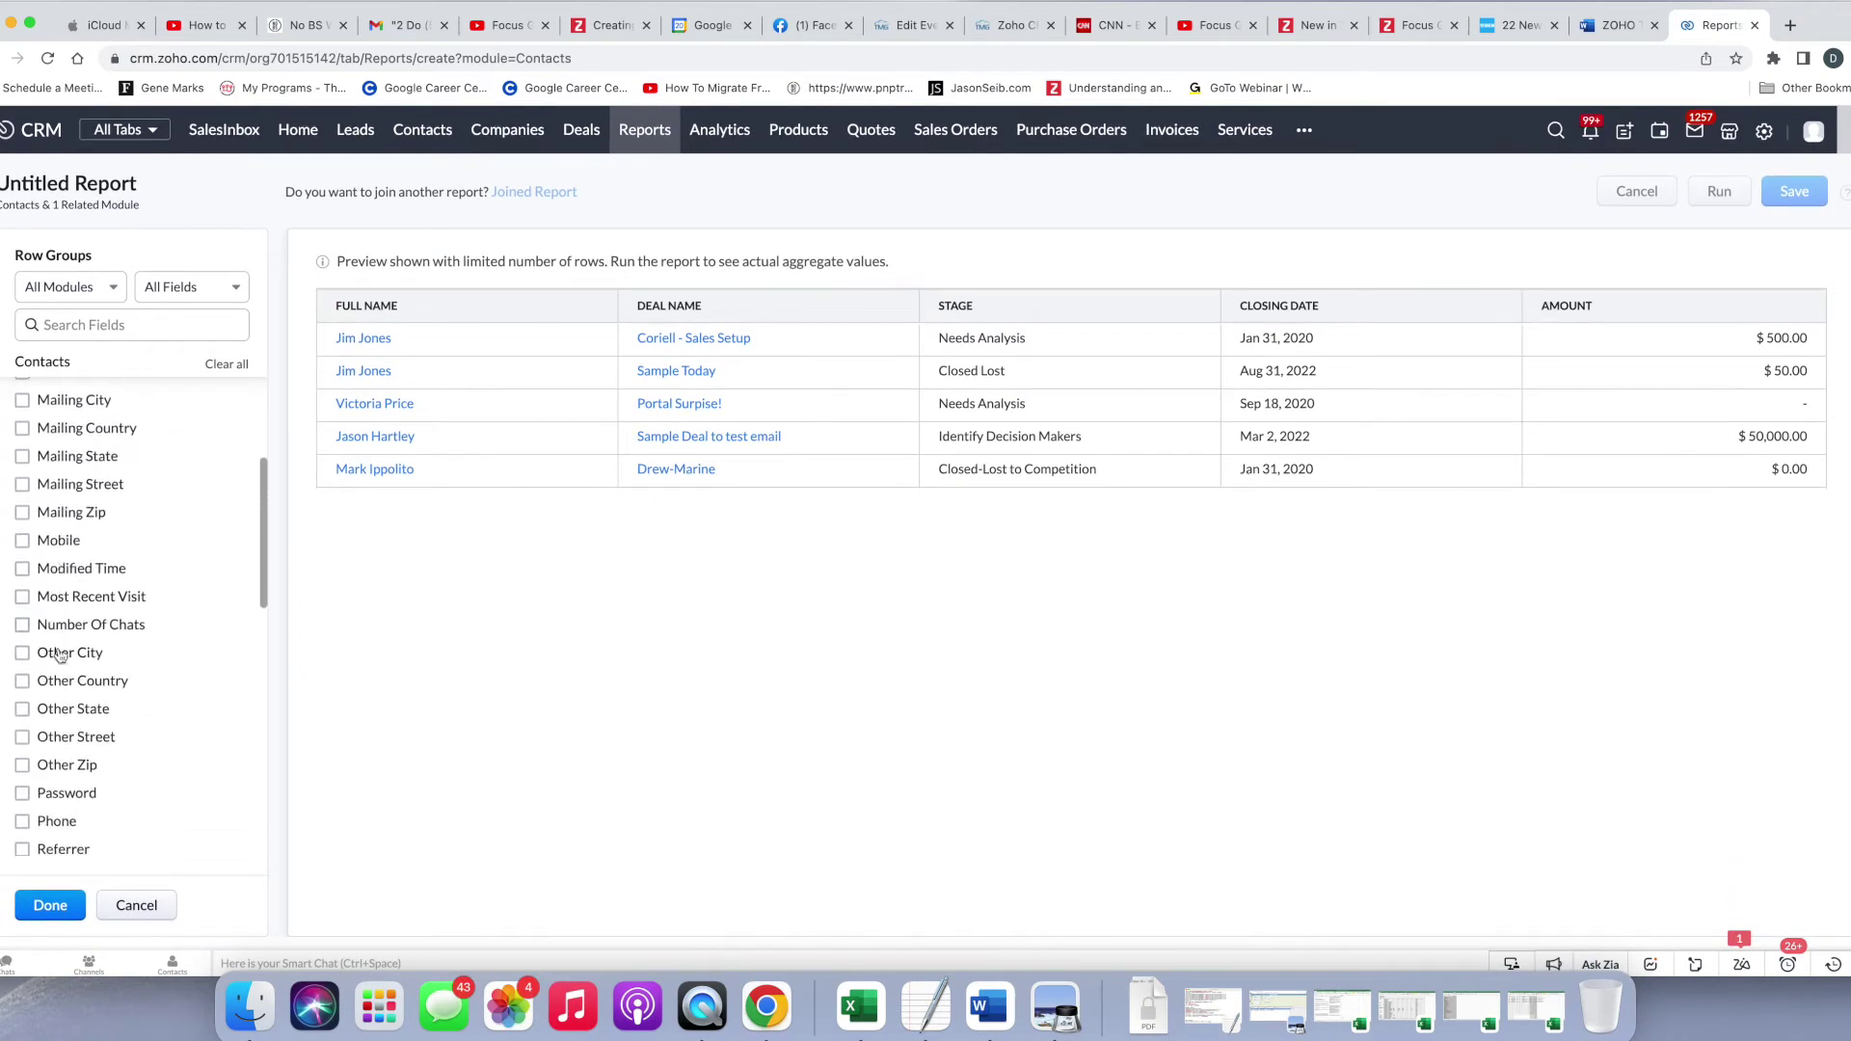
{"action": "scroll", "coordinate": [60, 654], "scroll_direction": "down", "scroll_amount": 10}
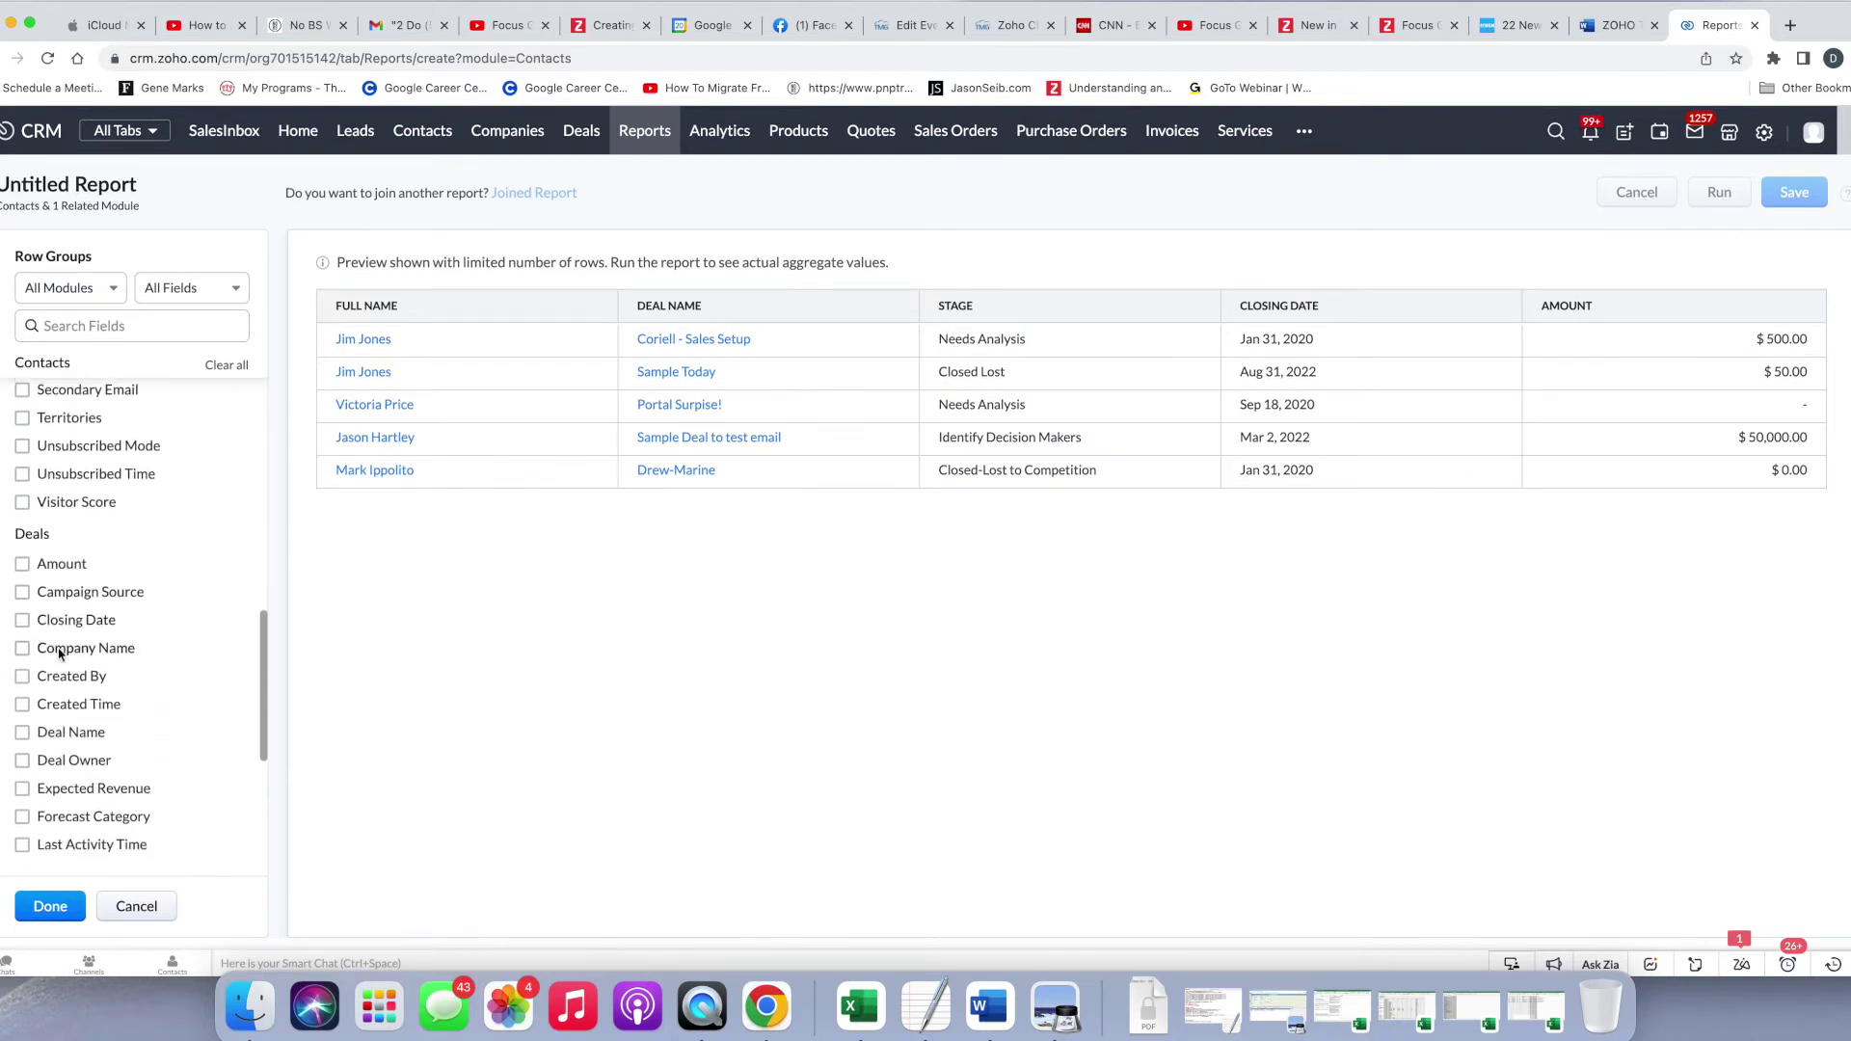
{"action": "scroll", "coordinate": [59, 653], "scroll_direction": "down", "scroll_amount": 5}
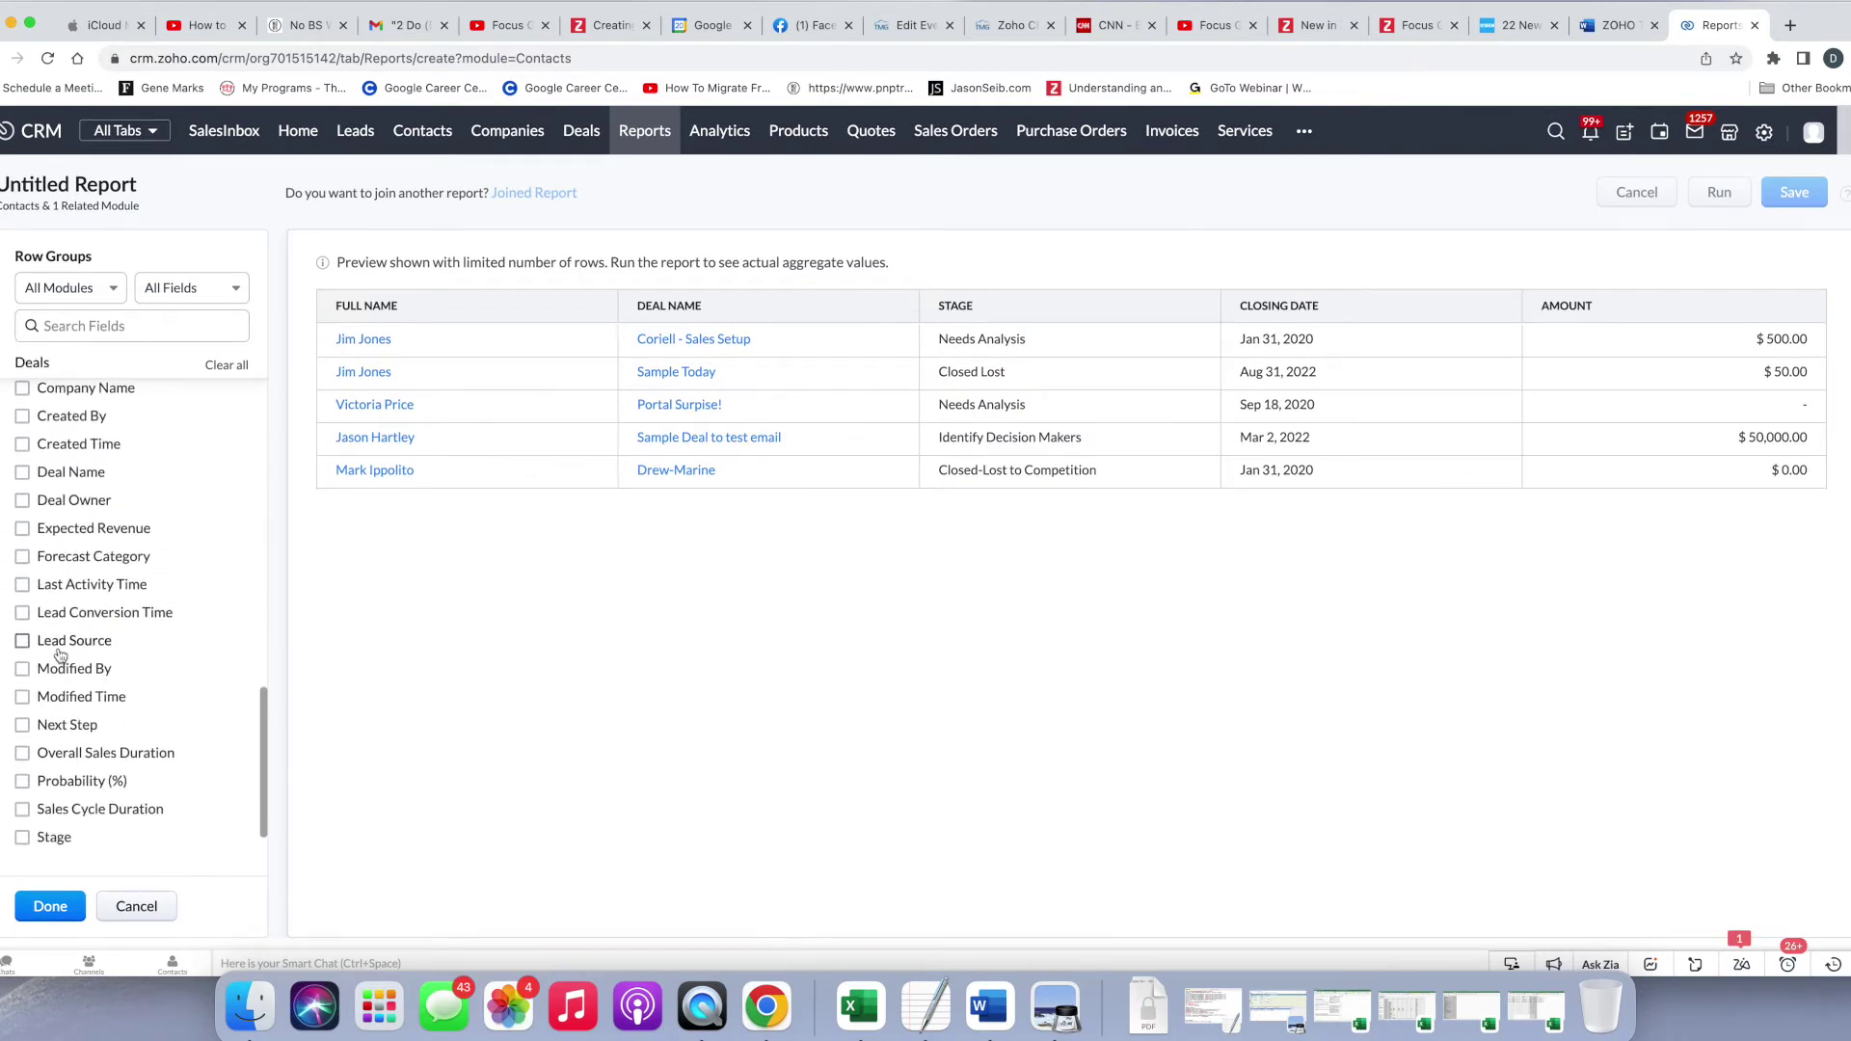
{"action": "scroll", "coordinate": [60, 654], "scroll_direction": "up", "scroll_amount": 20}
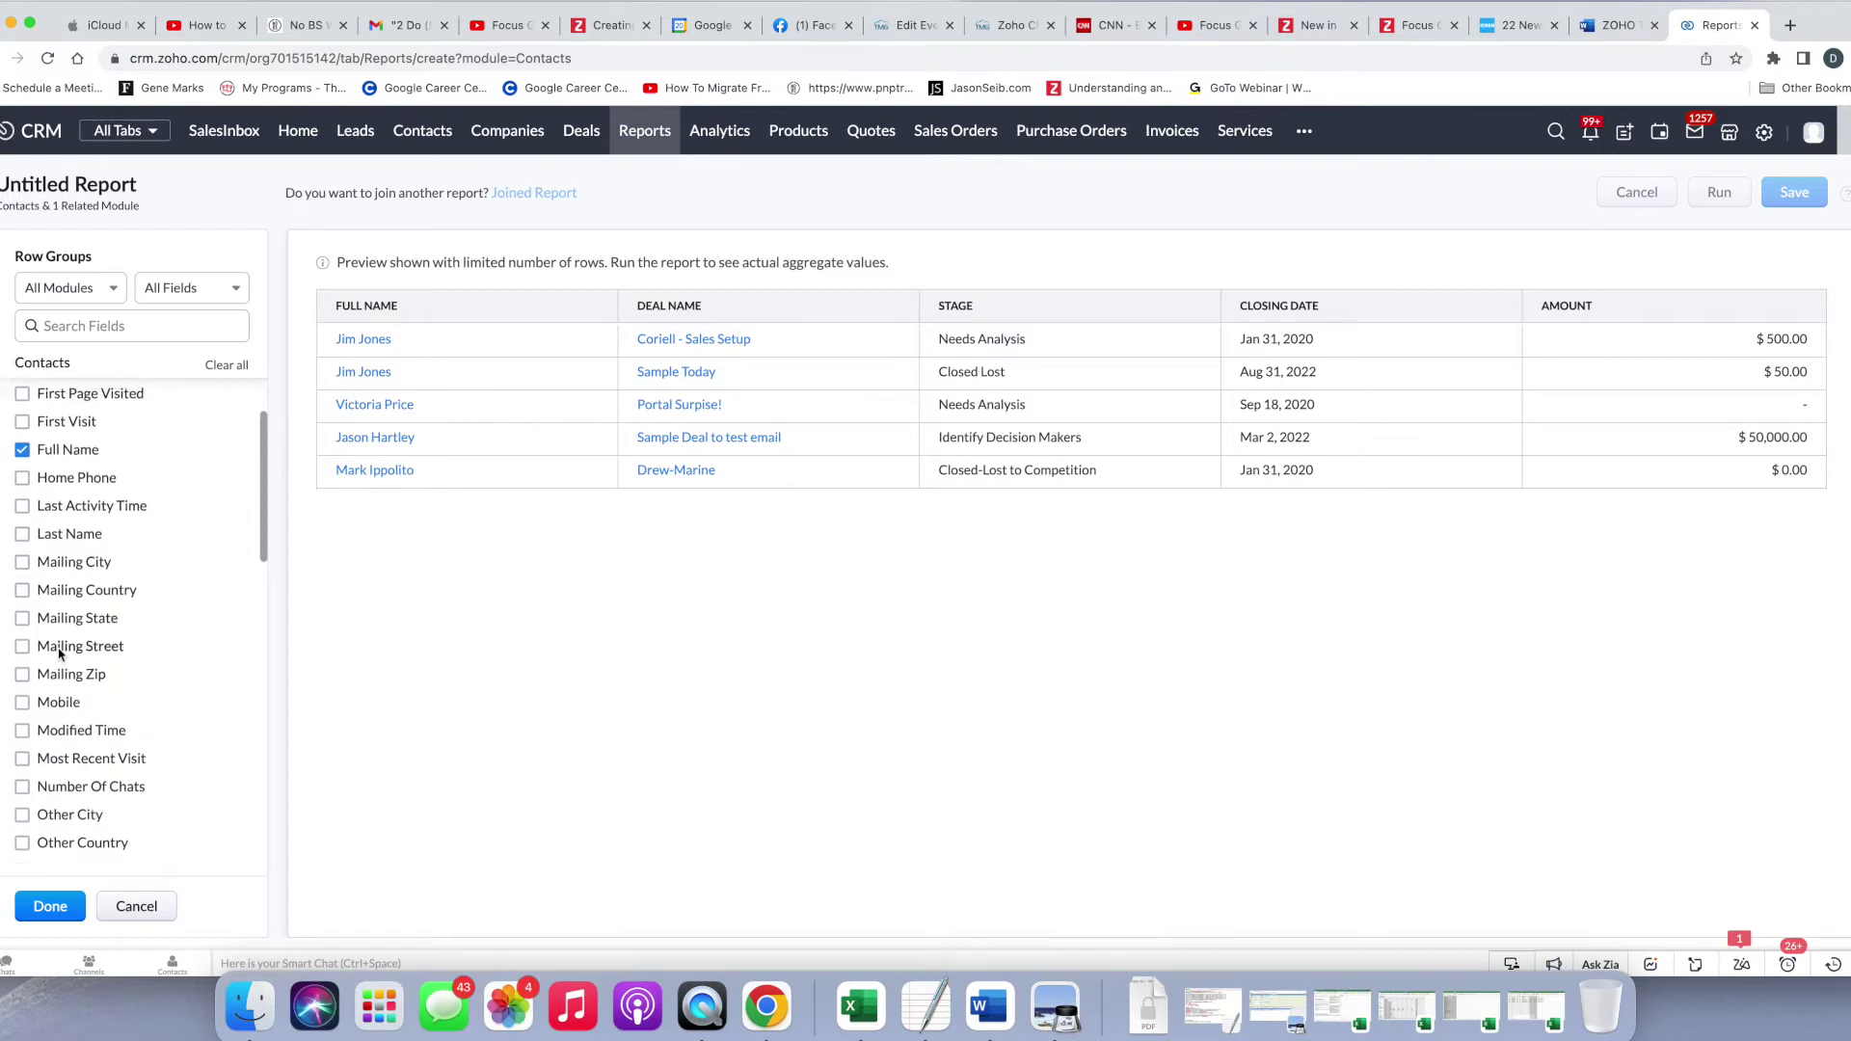
{"action": "left_click", "coordinate": [51, 907]}
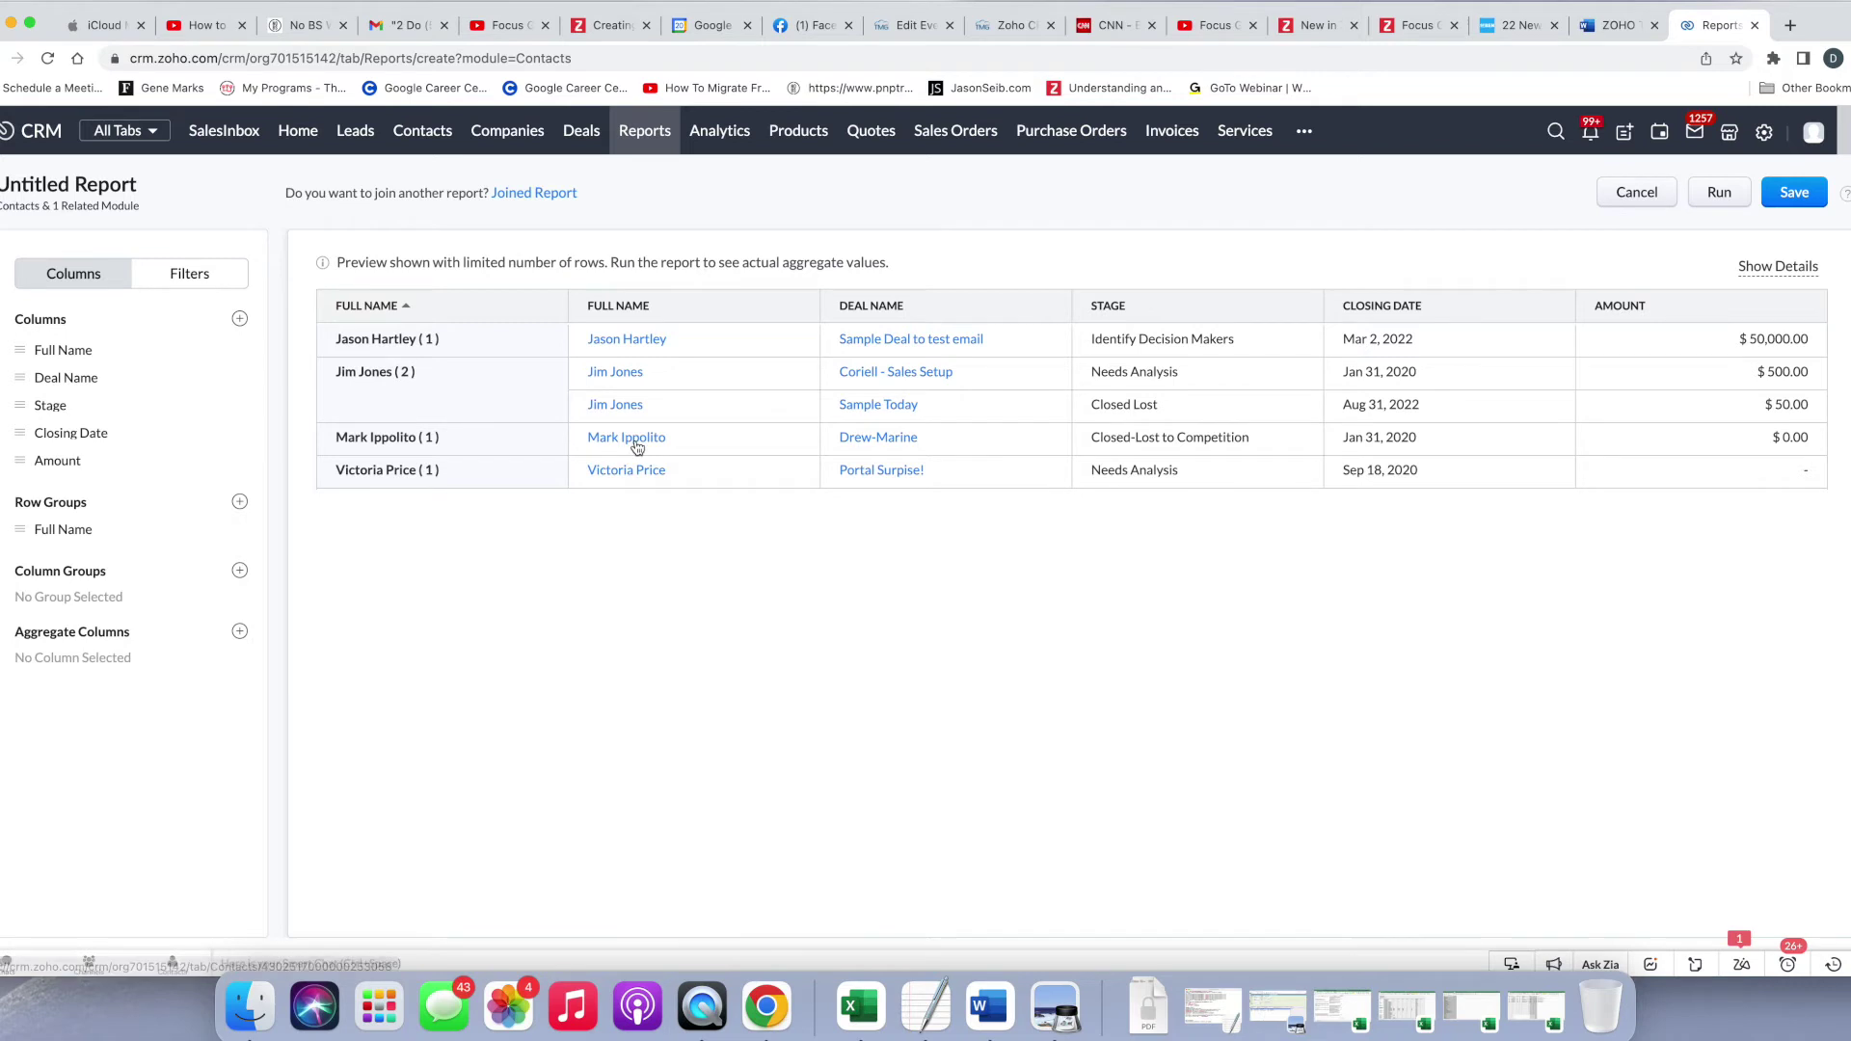
{"action": "left_click", "coordinate": [240, 349]}
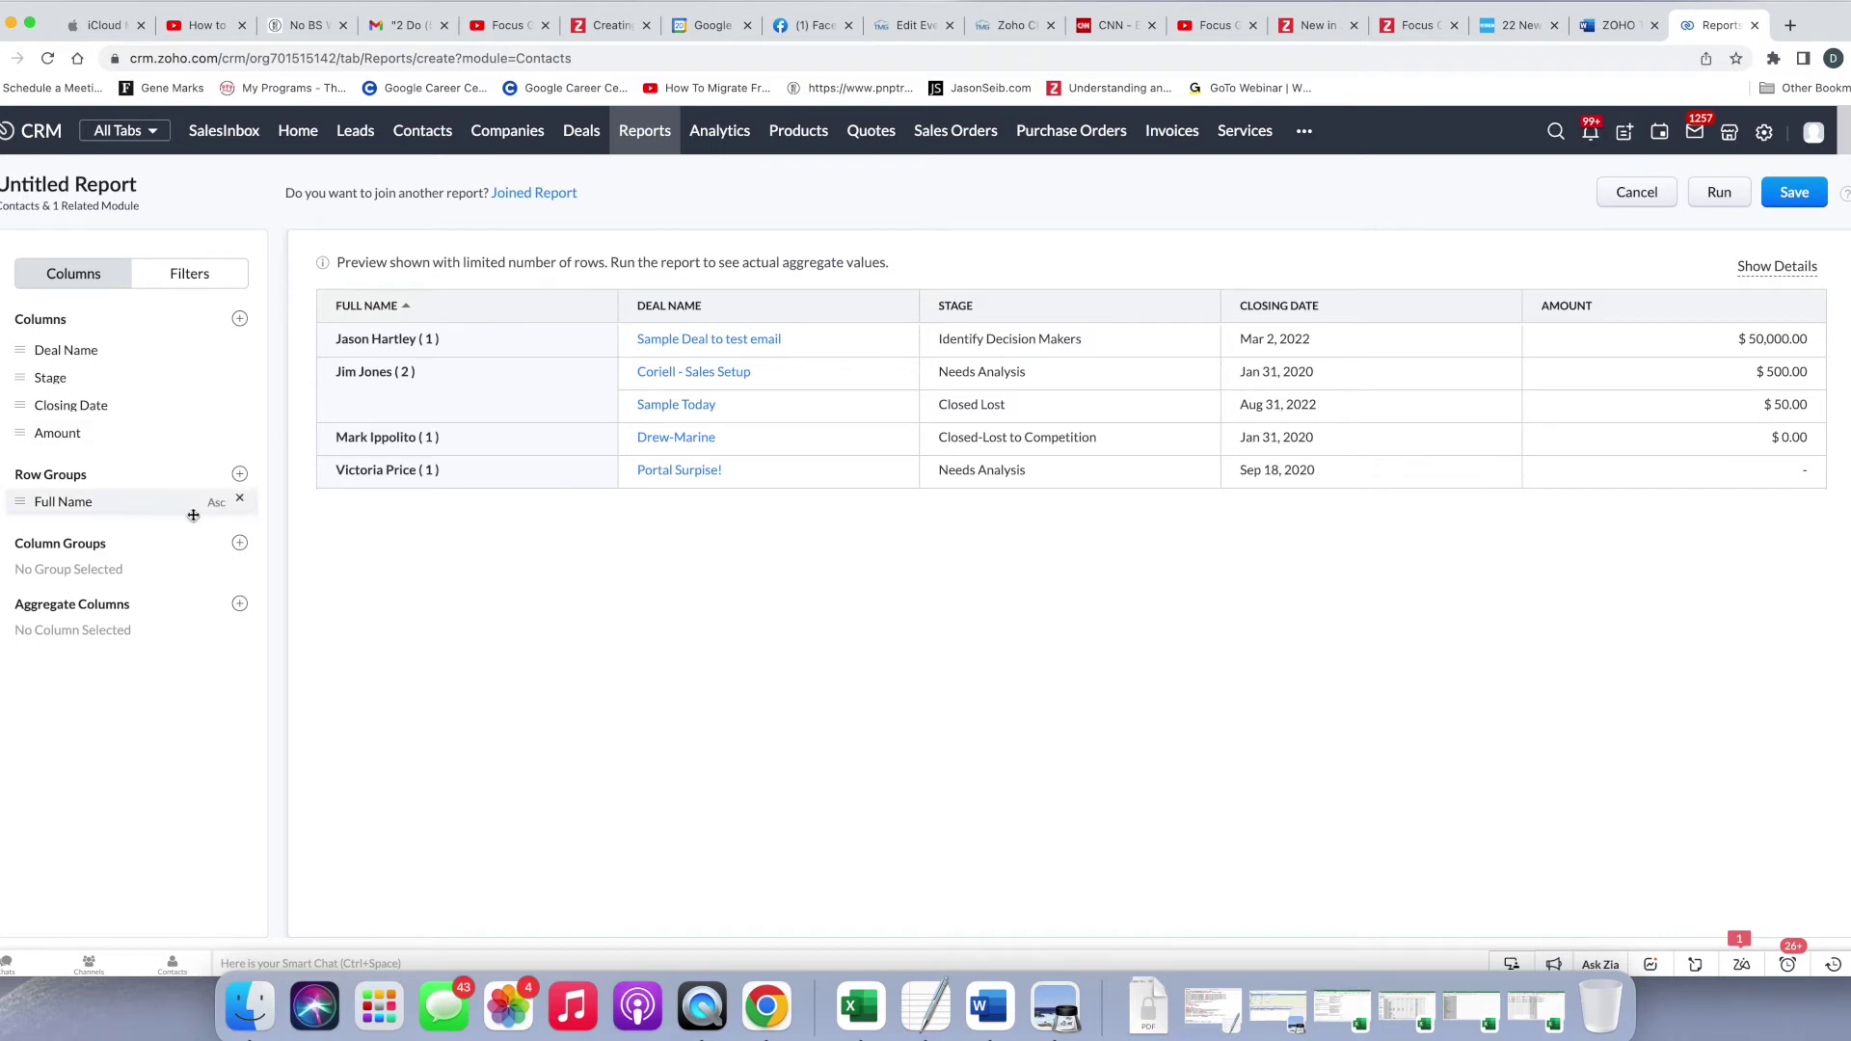
Step: Add Deal Name as a column grouping
{"action": "left_click", "coordinate": [240, 544]}
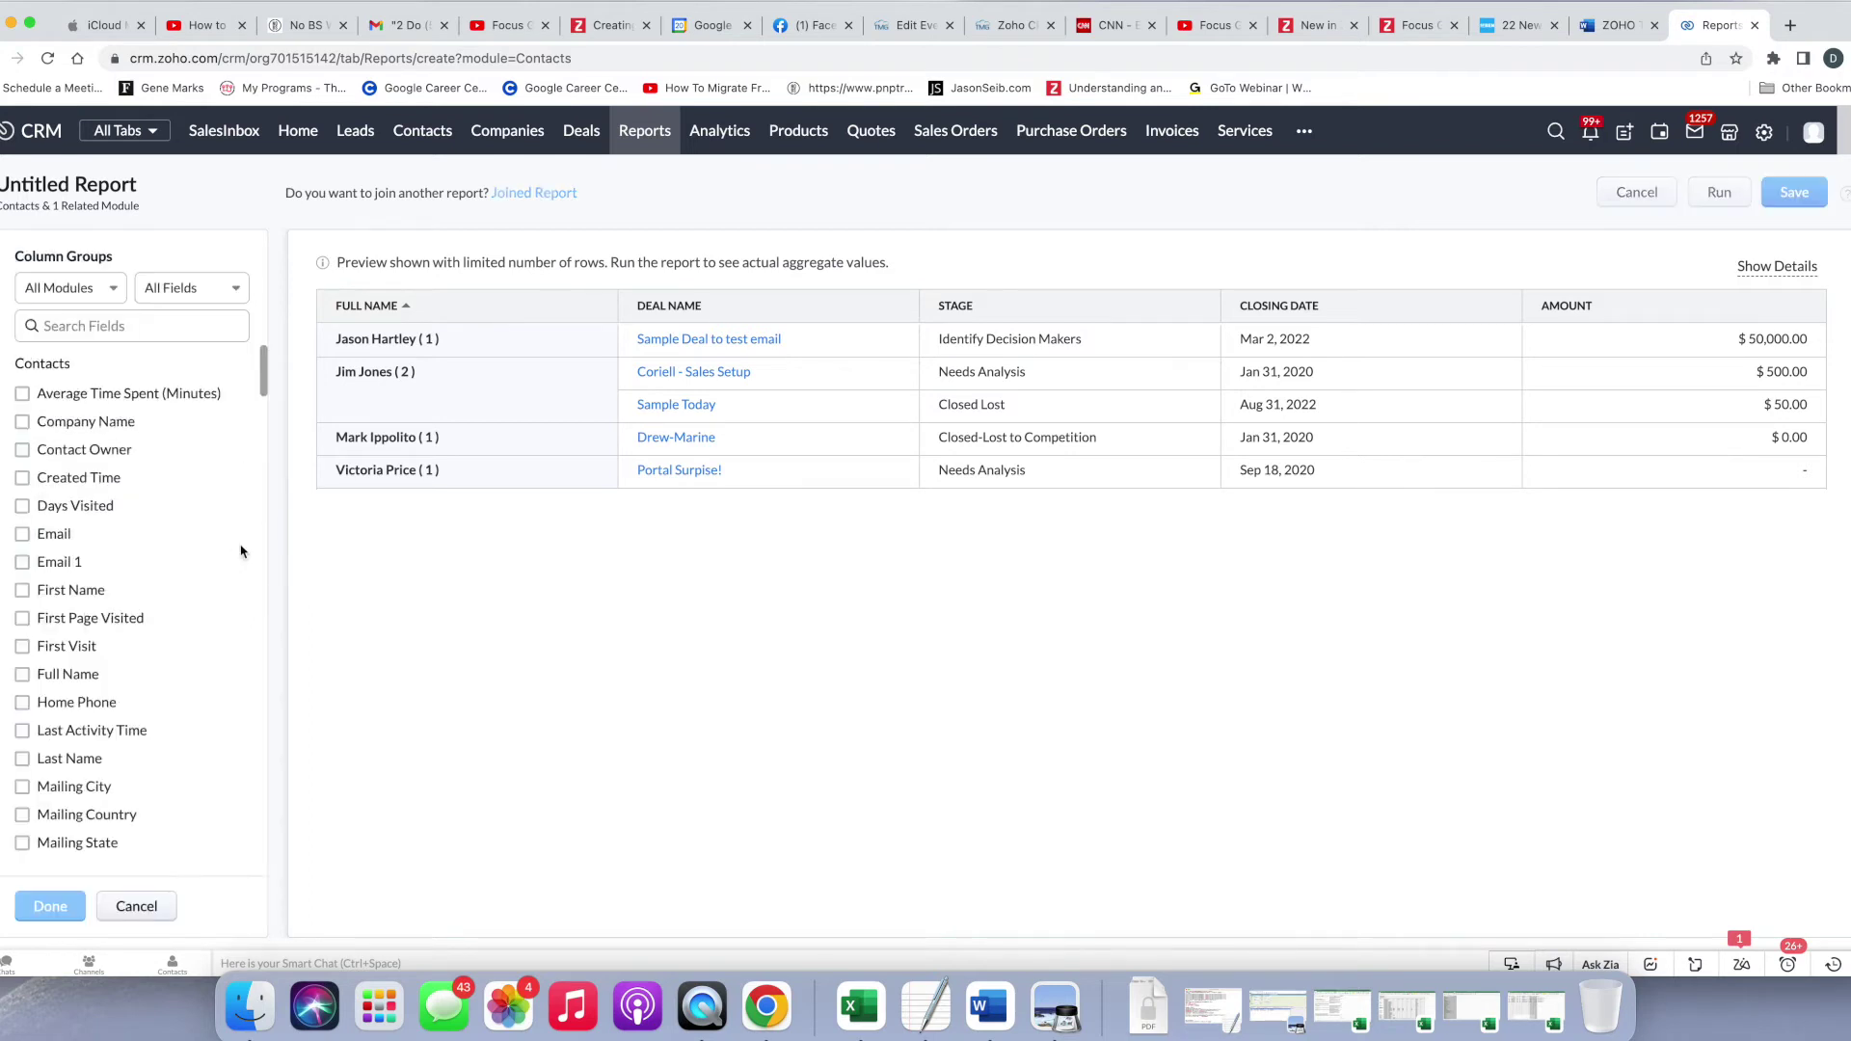
{"action": "scroll", "coordinate": [126, 589], "scroll_direction": "down", "scroll_amount": 8}
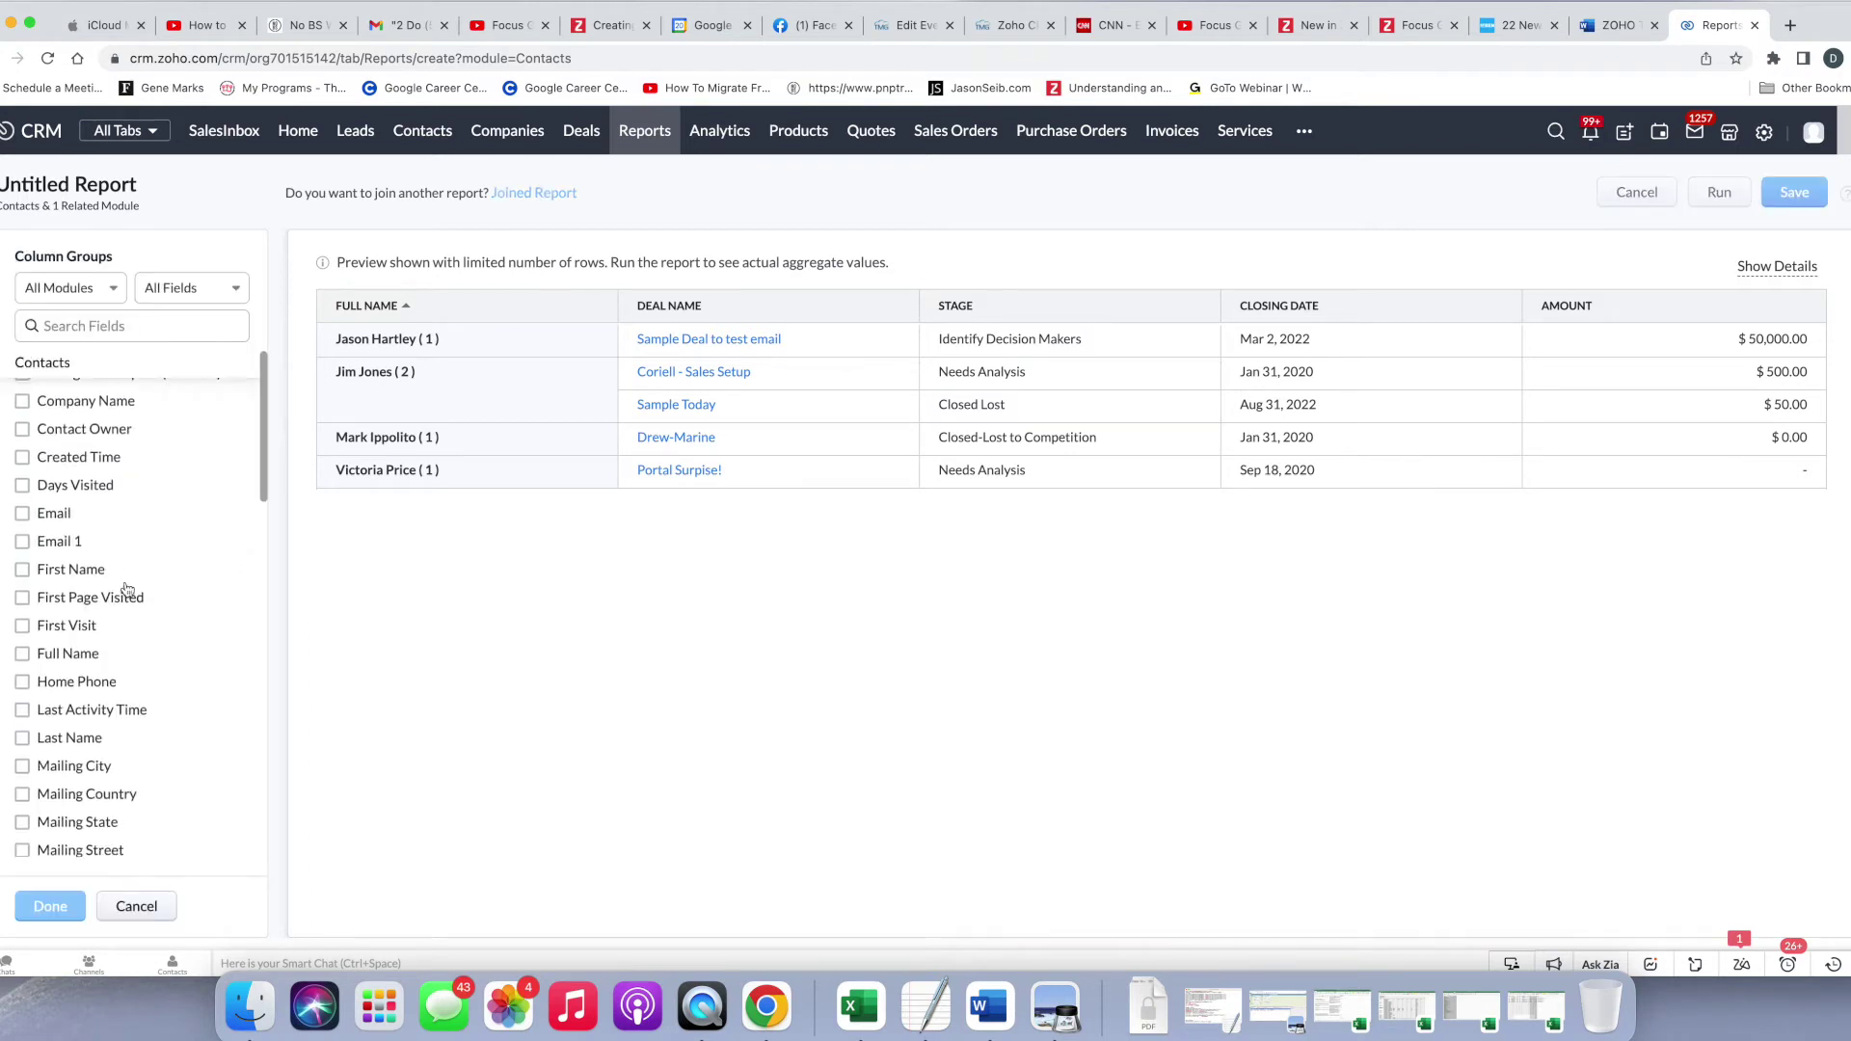
{"action": "scroll", "coordinate": [126, 589], "scroll_direction": "down", "scroll_amount": 5}
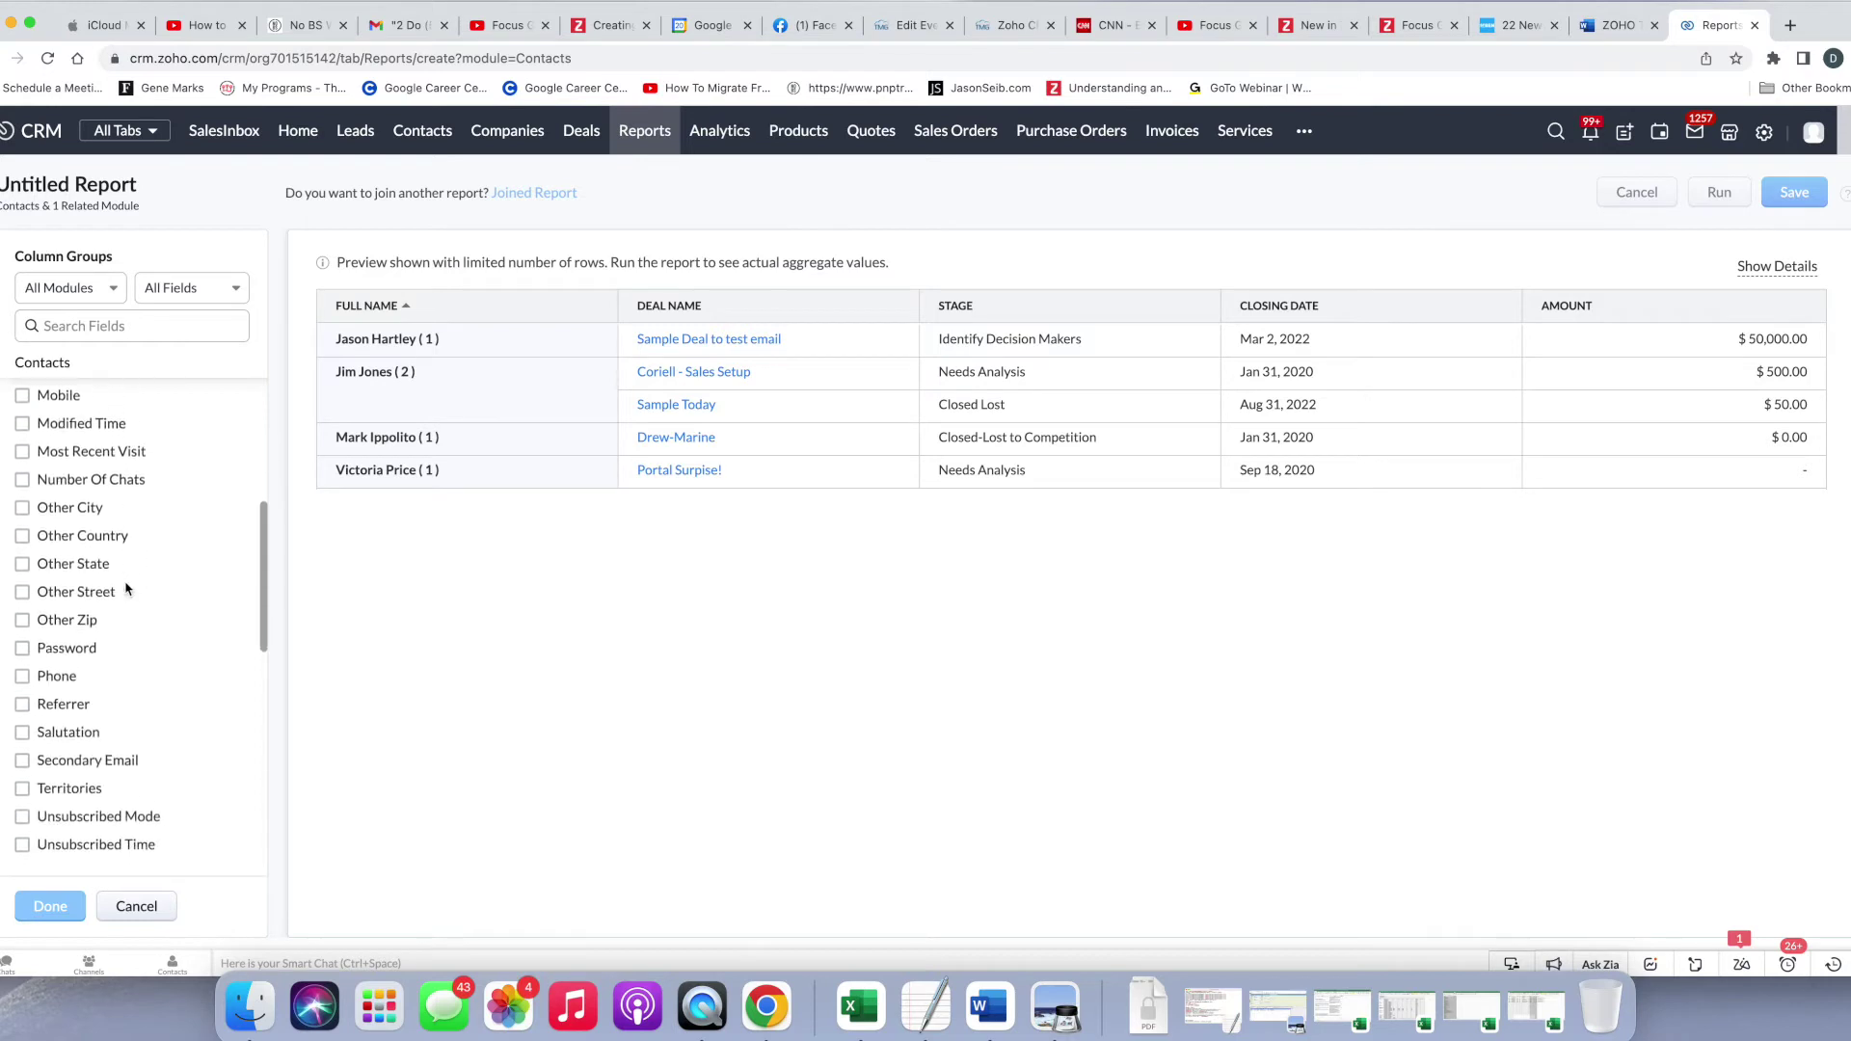
{"action": "scroll", "coordinate": [126, 588], "scroll_direction": "down", "scroll_amount": 4}
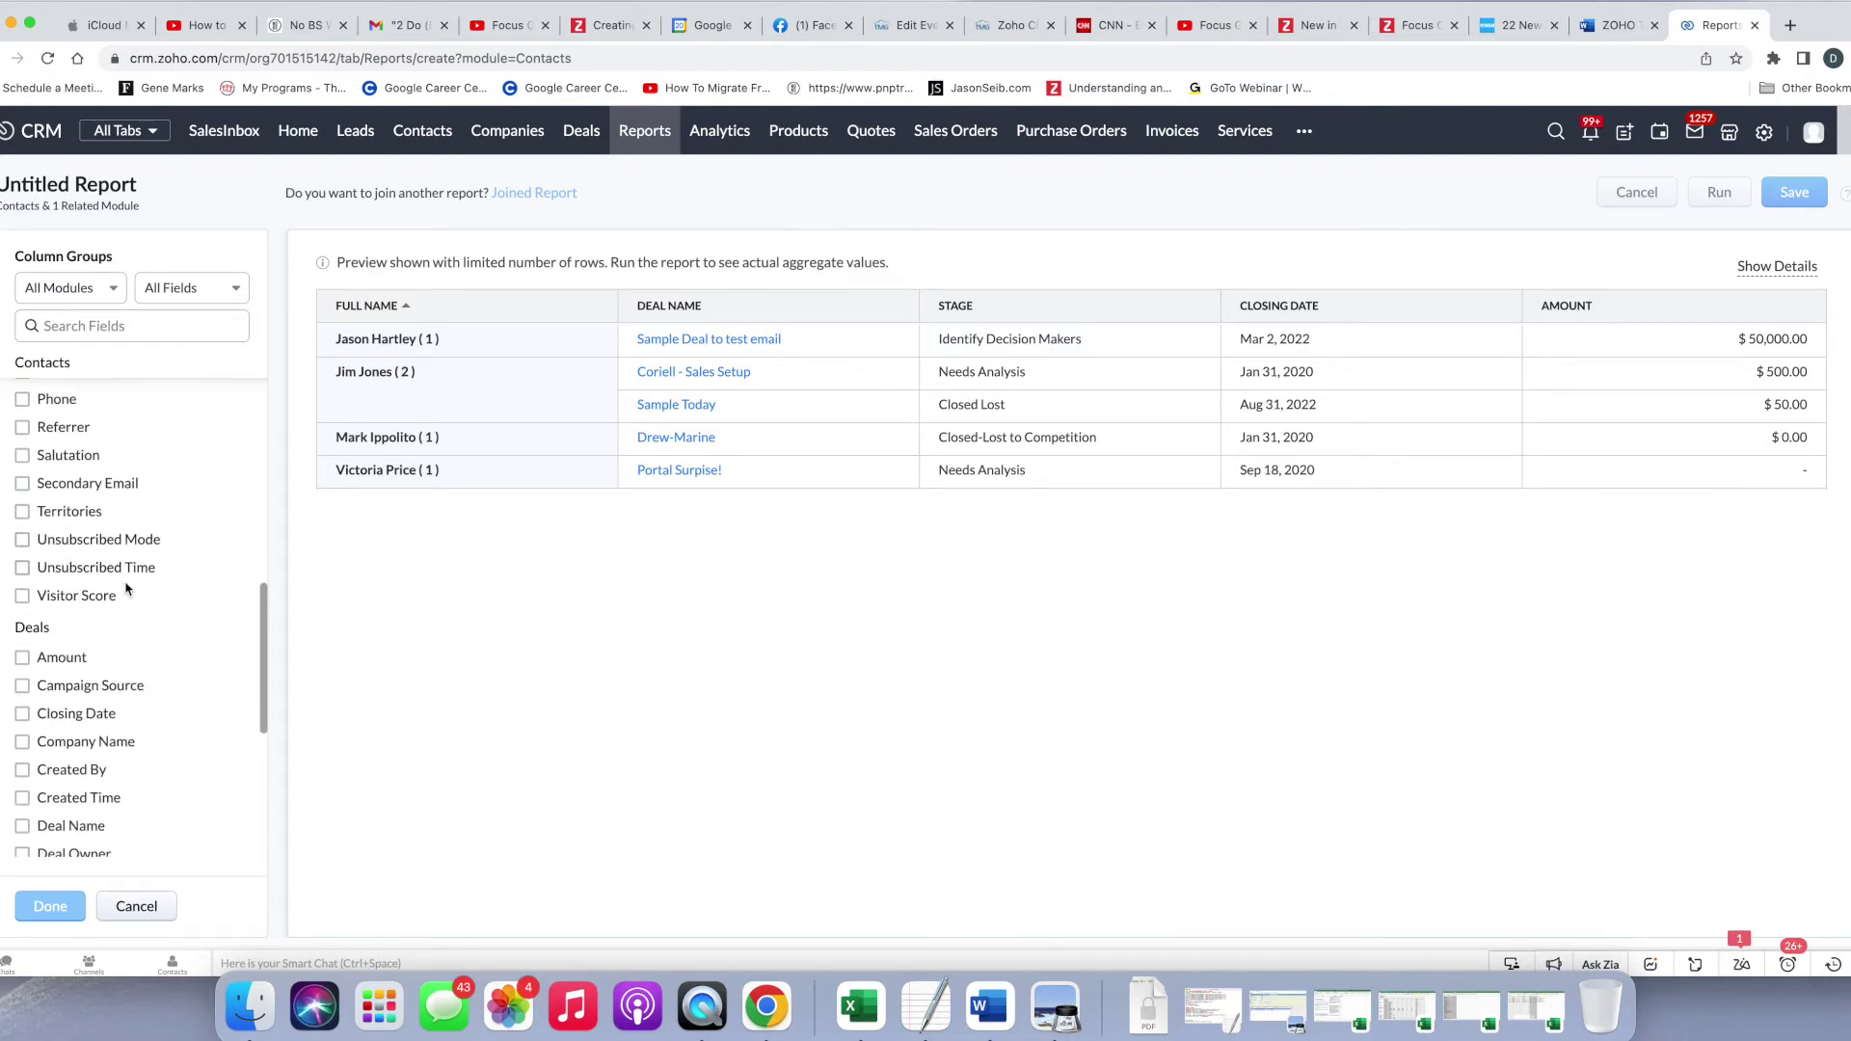
{"action": "scroll", "coordinate": [125, 589], "scroll_direction": "down", "scroll_amount": 5}
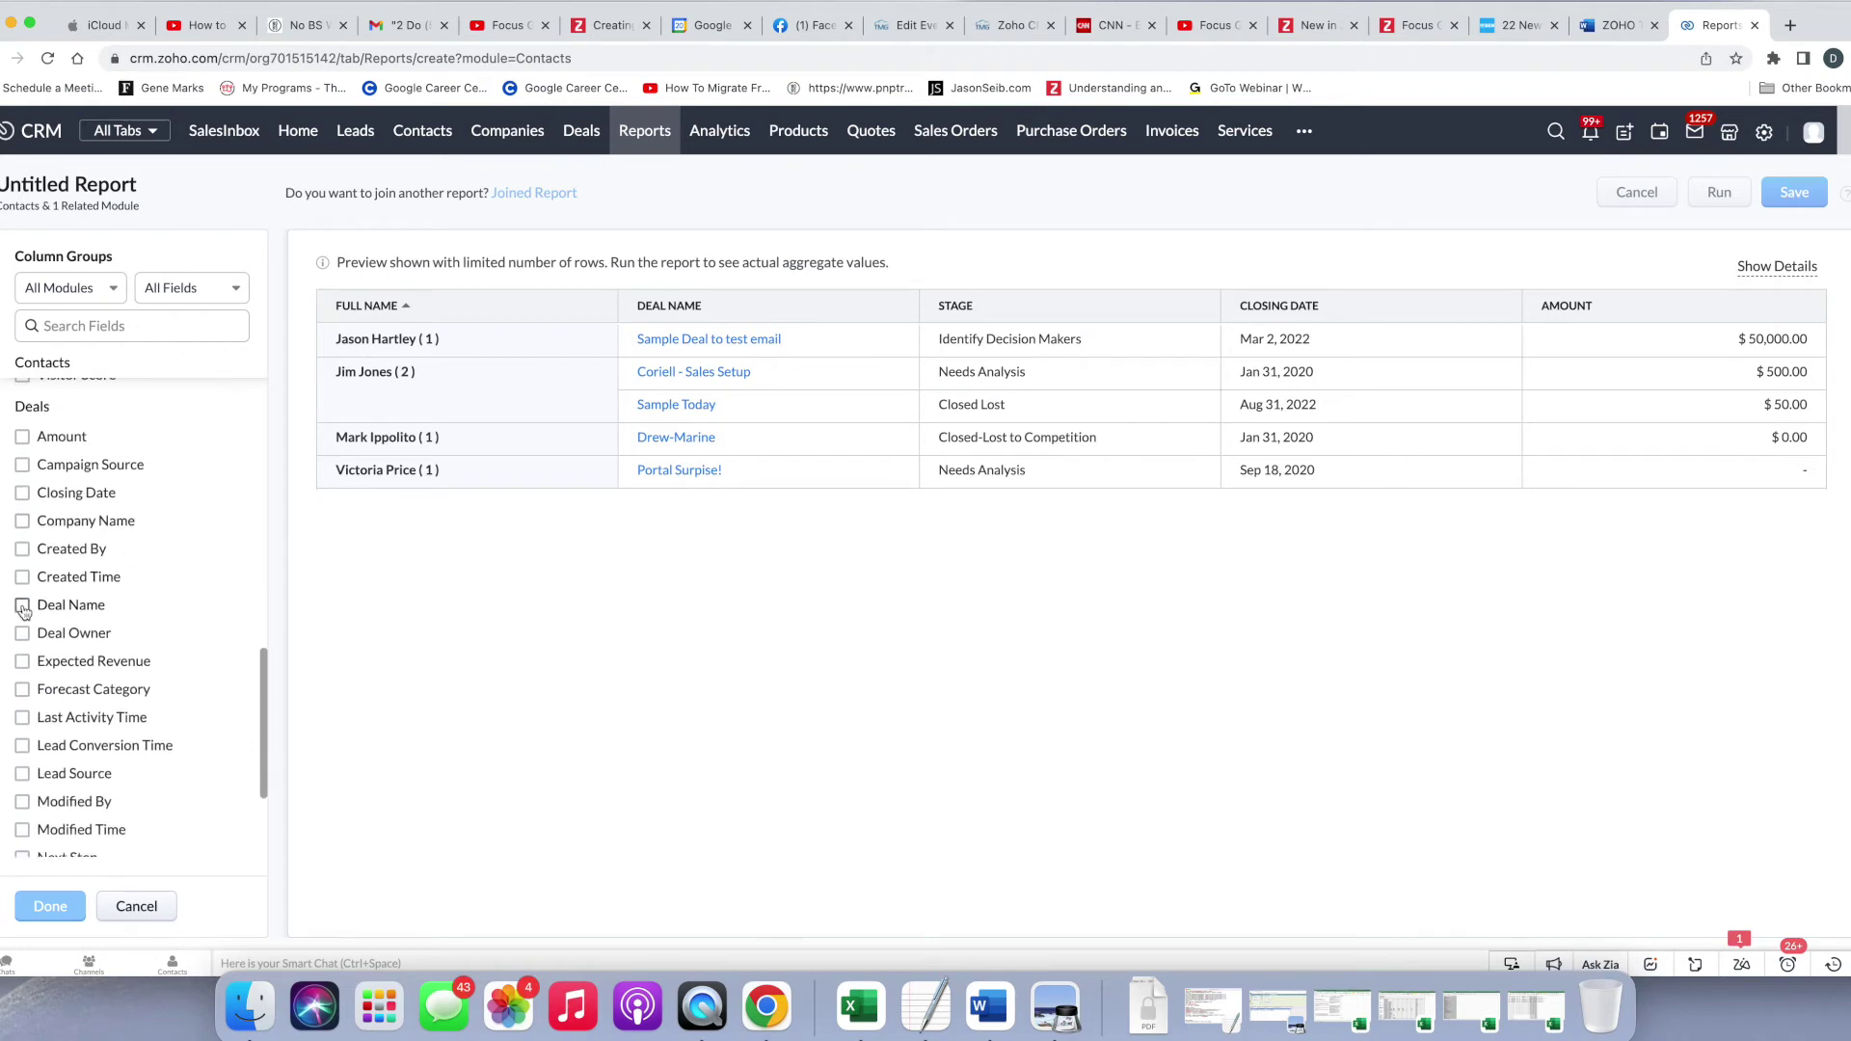
{"action": "left_click", "coordinate": [23, 606]}
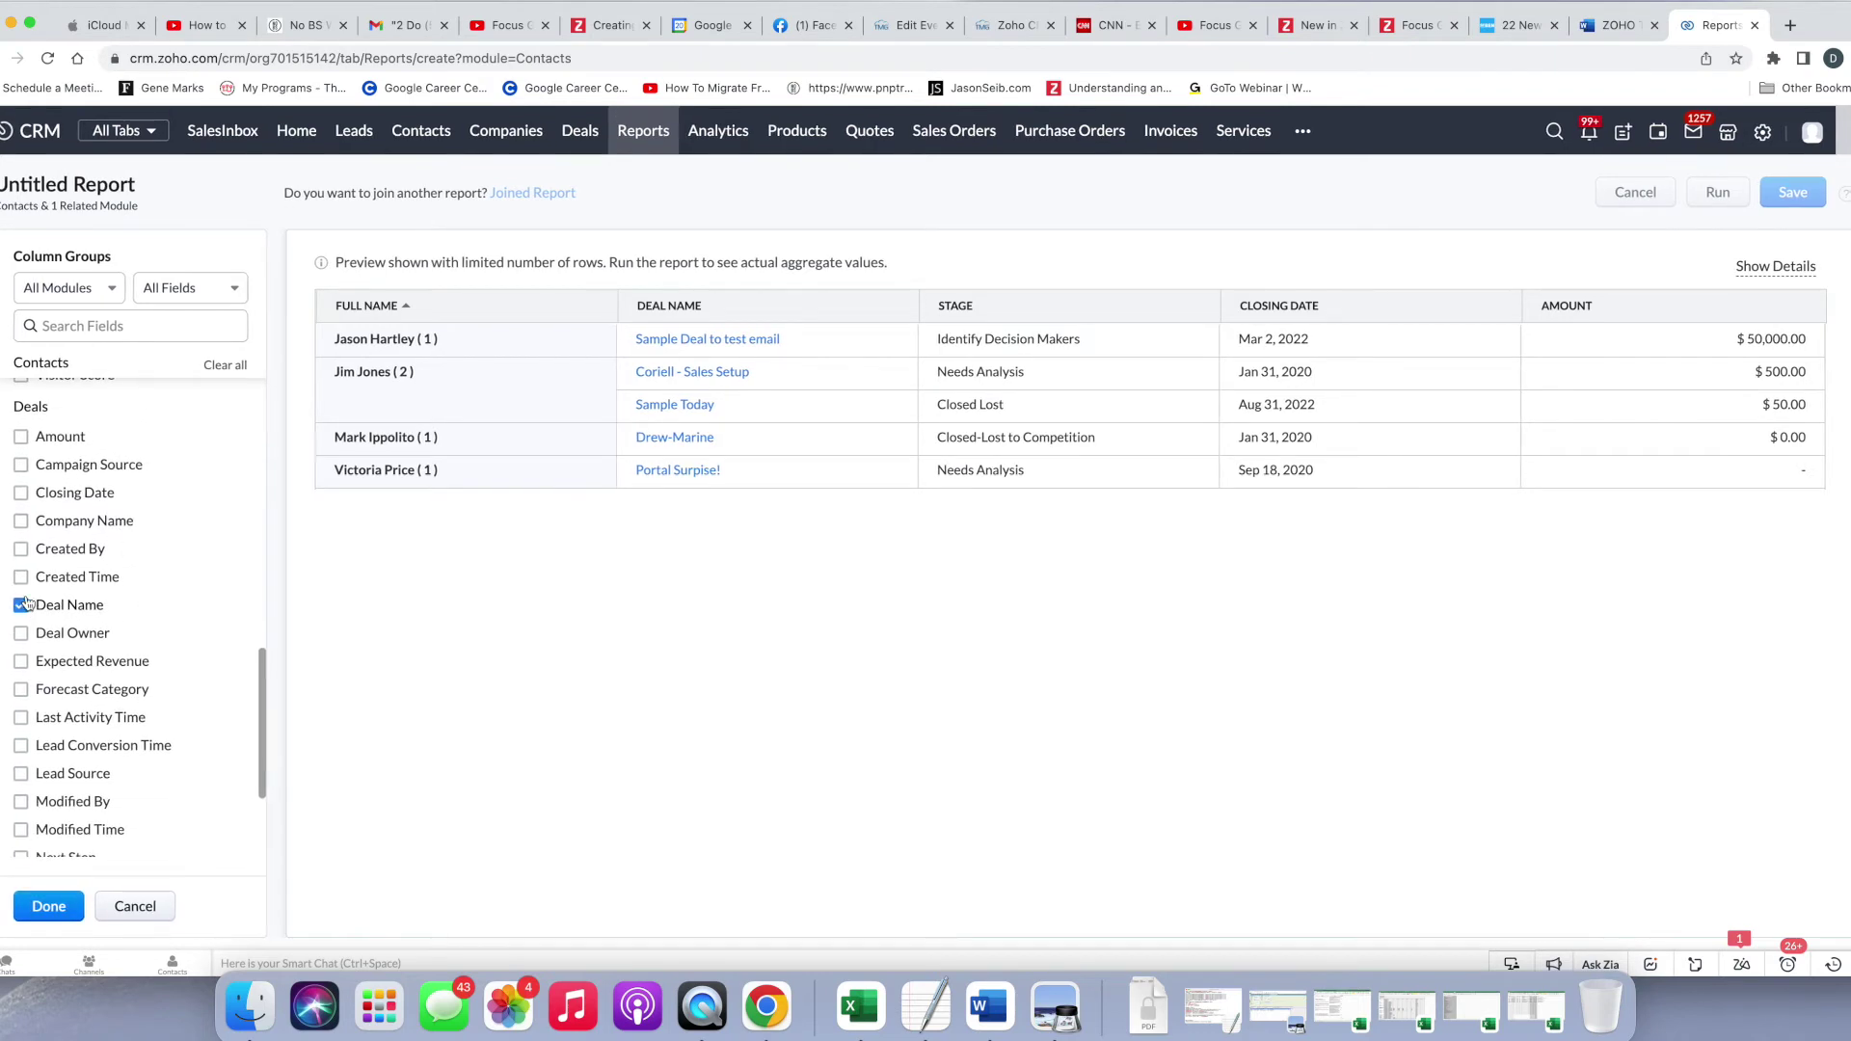
{"action": "left_click", "coordinate": [49, 907]}
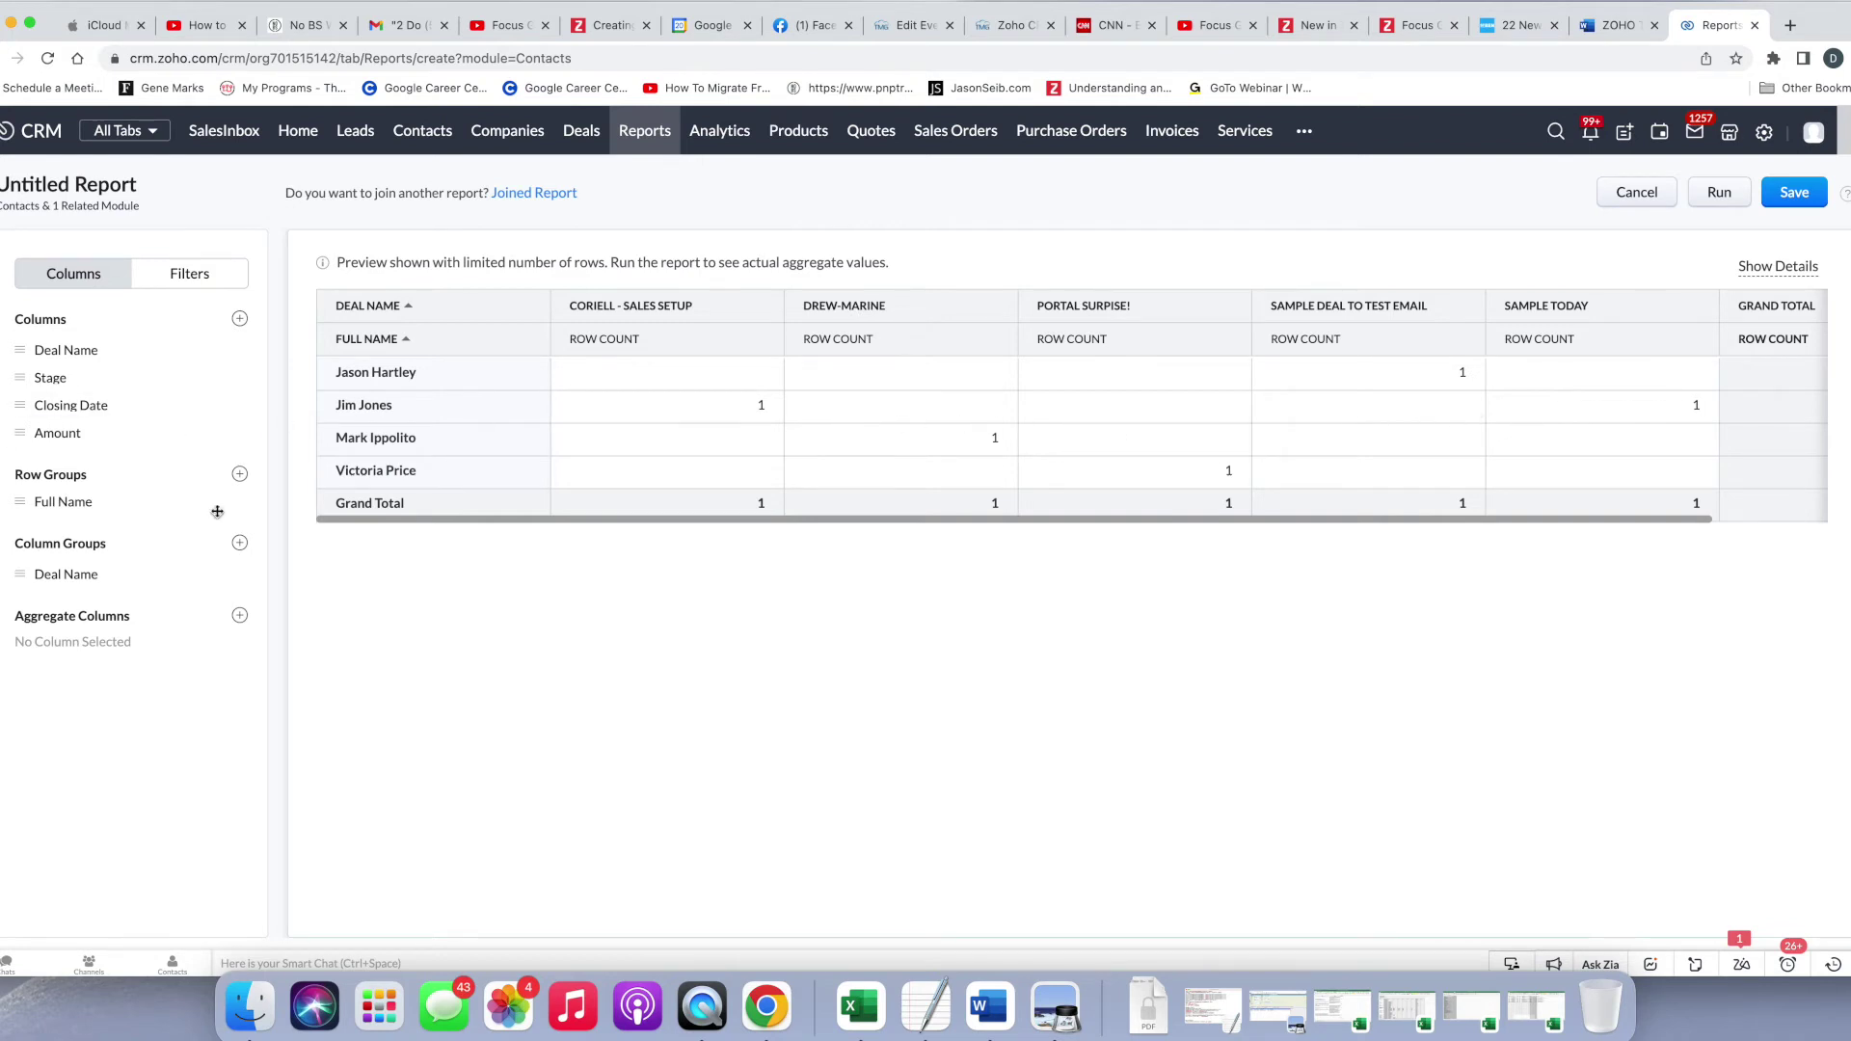
Step: Swap the Deal Name column grouping for Stage, then remove the Stage grouping again
{"action": "left_click", "coordinate": [241, 545]}
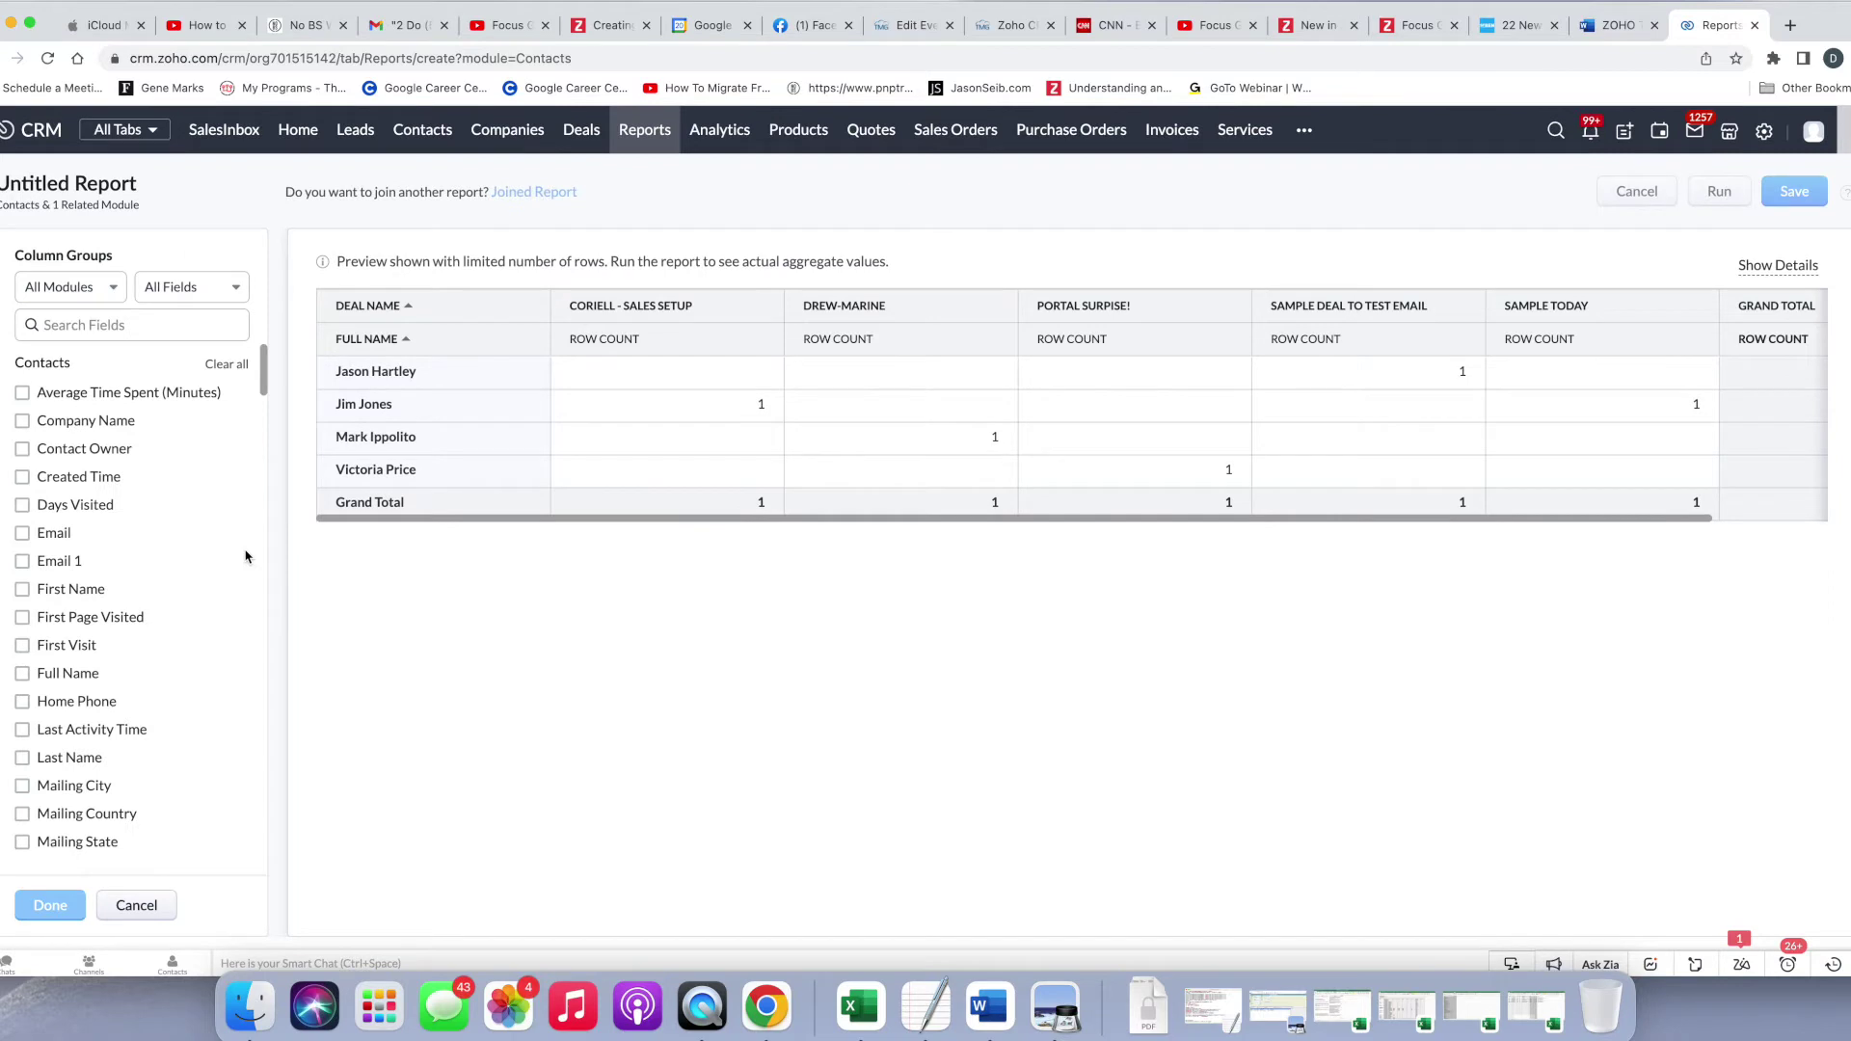
{"action": "scroll", "coordinate": [22, 730], "scroll_direction": "down", "scroll_amount": 10}
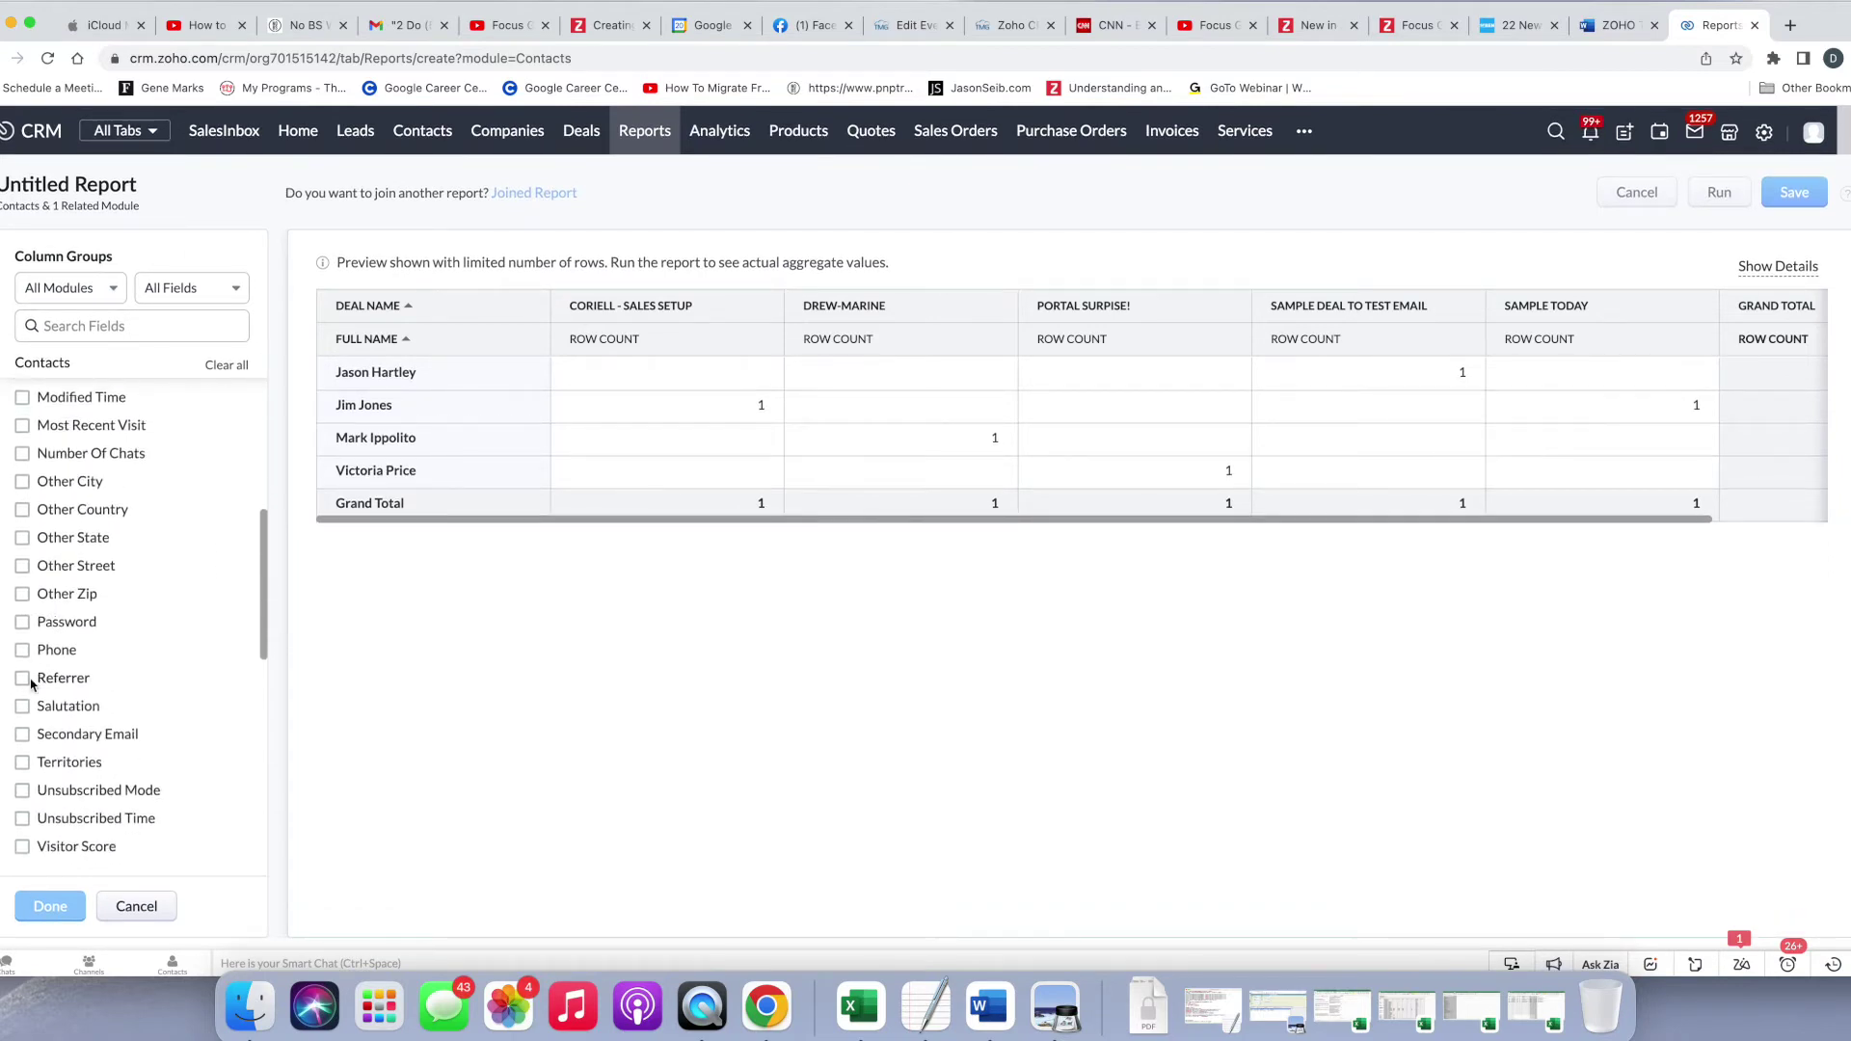
{"action": "scroll", "coordinate": [30, 679], "scroll_direction": "down", "scroll_amount": 5}
{"action": "left_click", "coordinate": [21, 663]}
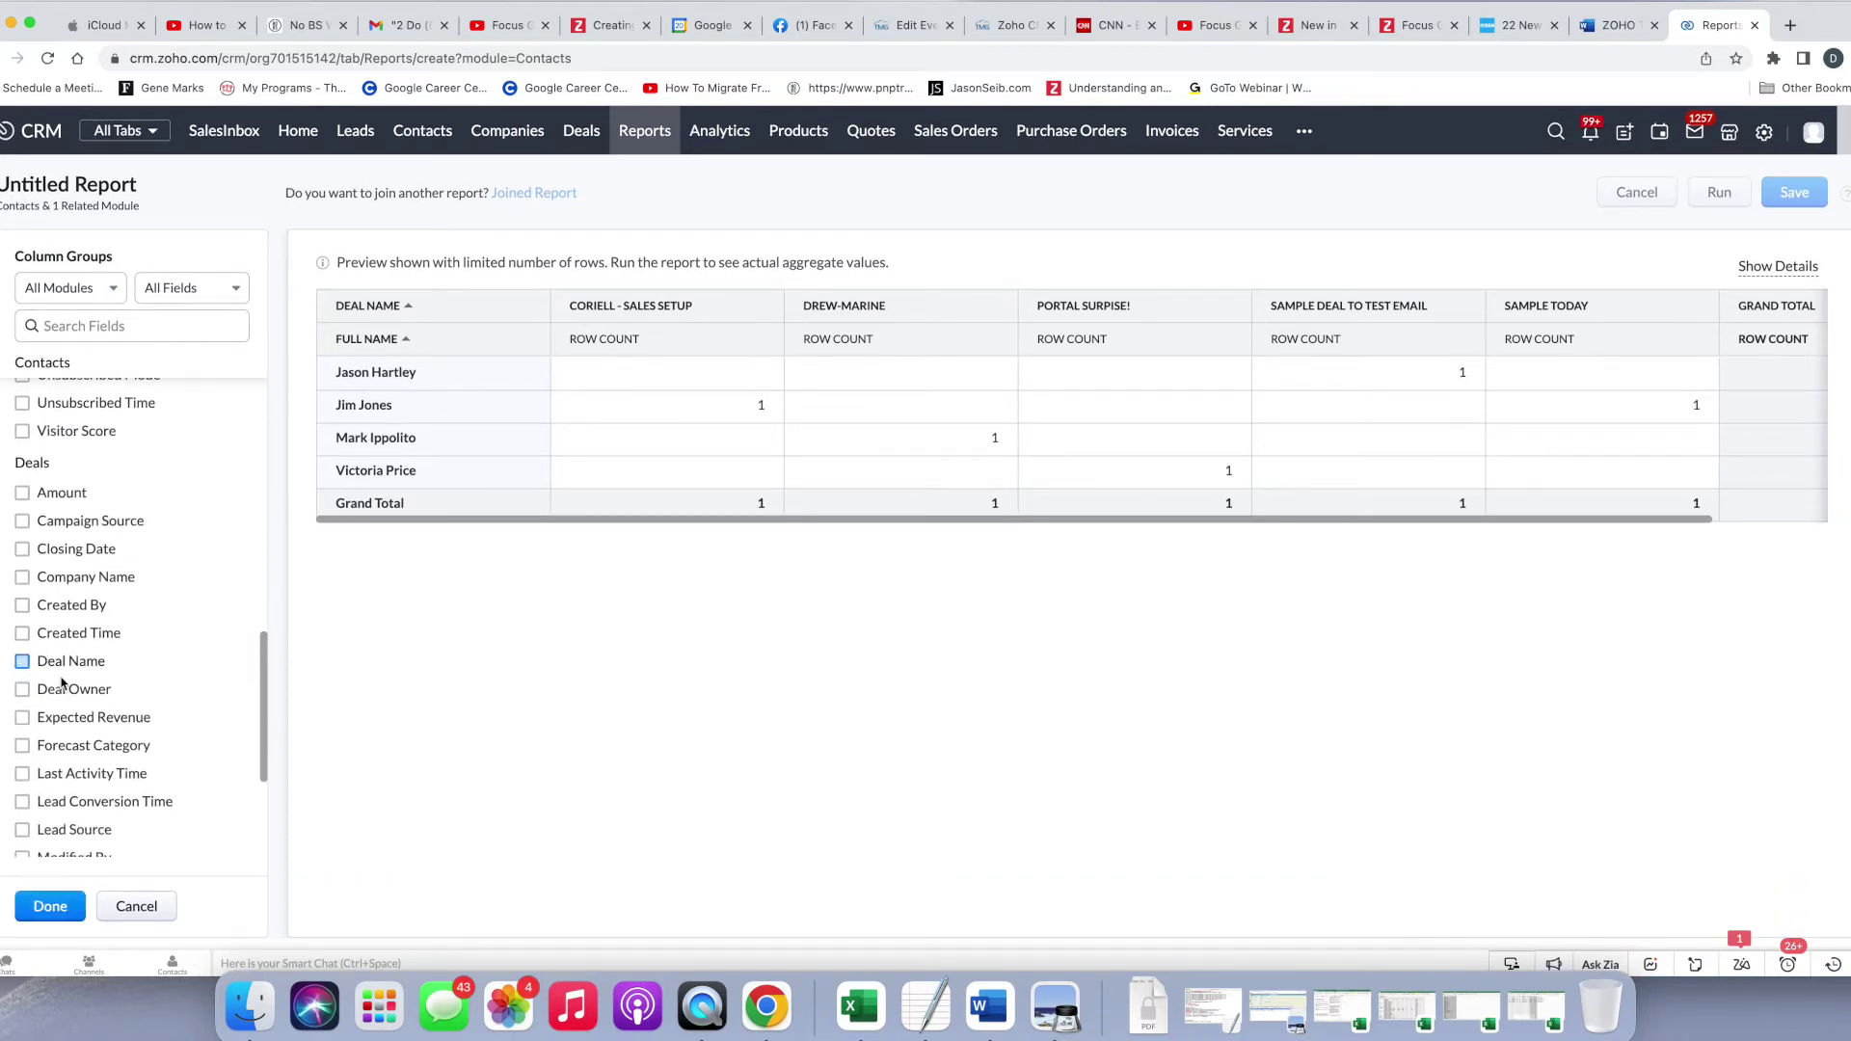
{"action": "scroll", "coordinate": [61, 682], "scroll_direction": "down", "scroll_amount": 1}
{"action": "scroll", "coordinate": [60, 683], "scroll_direction": "down", "scroll_amount": 3}
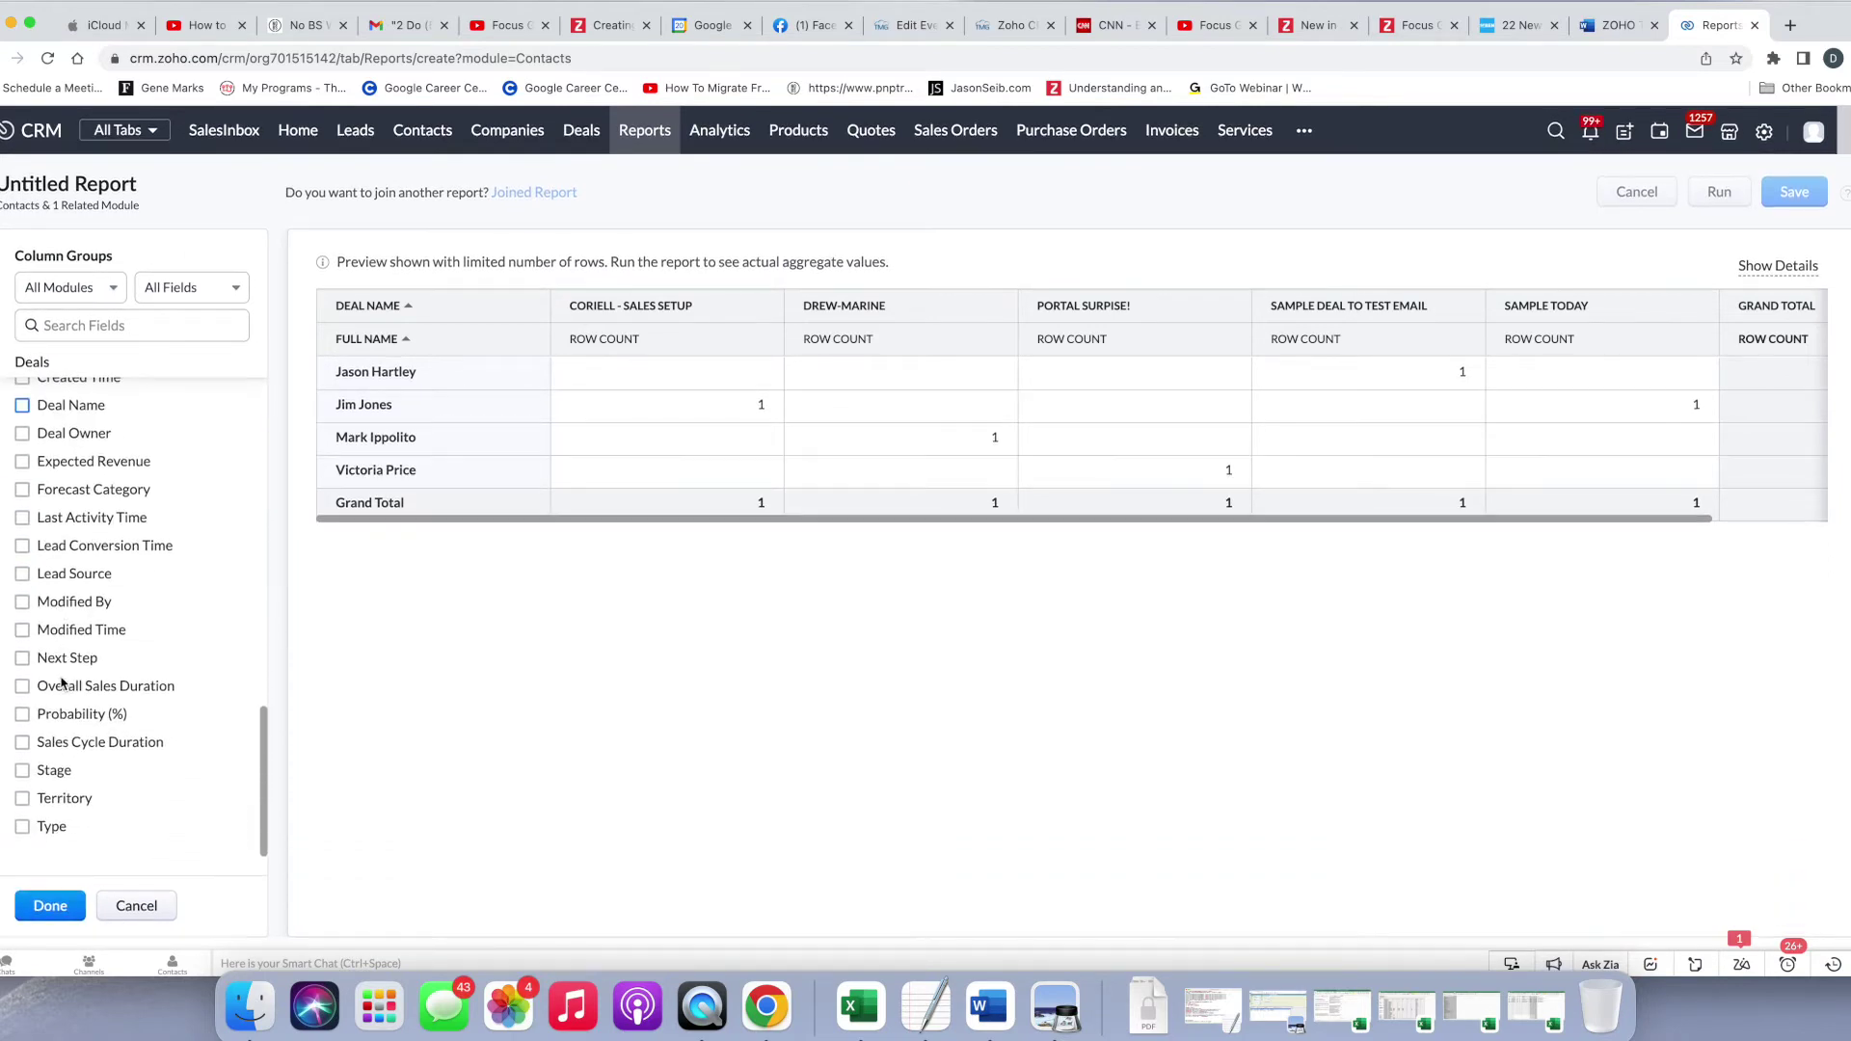
{"action": "left_click", "coordinate": [21, 770]}
{"action": "left_click", "coordinate": [42, 911]}
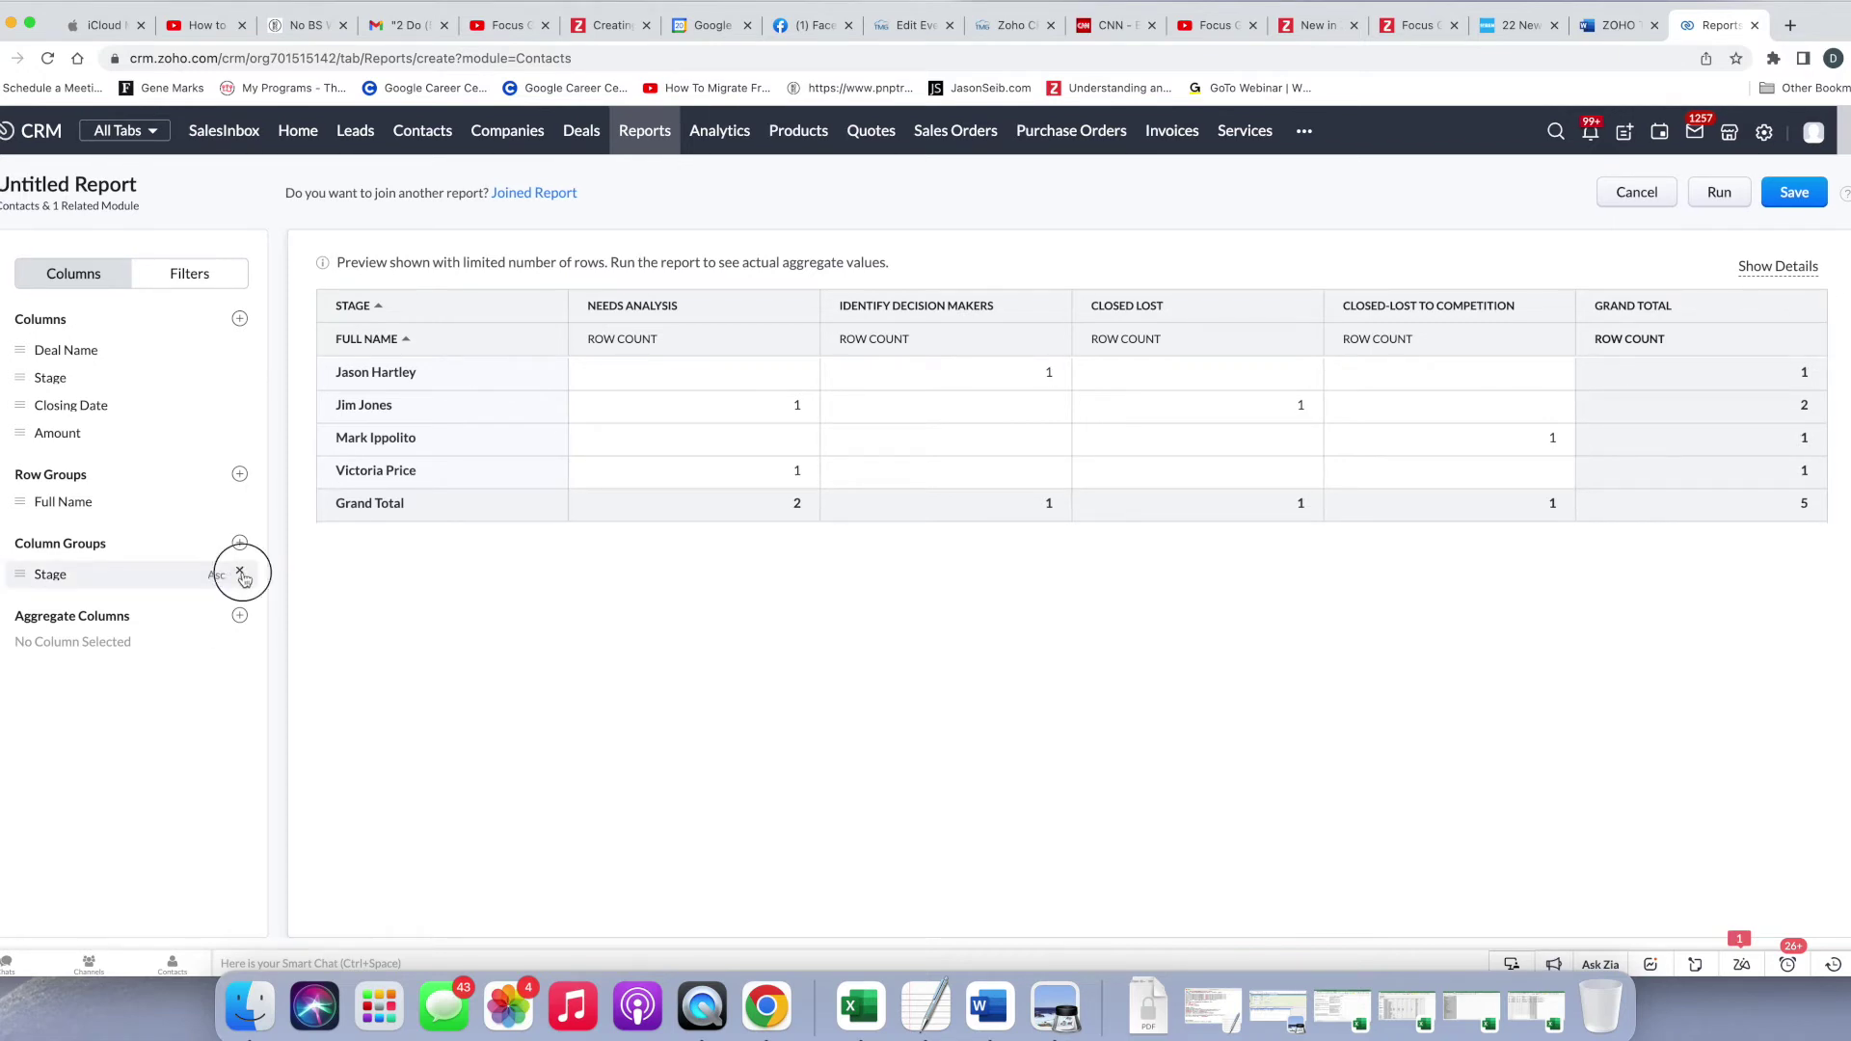
{"action": "left_click", "coordinate": [241, 573]}
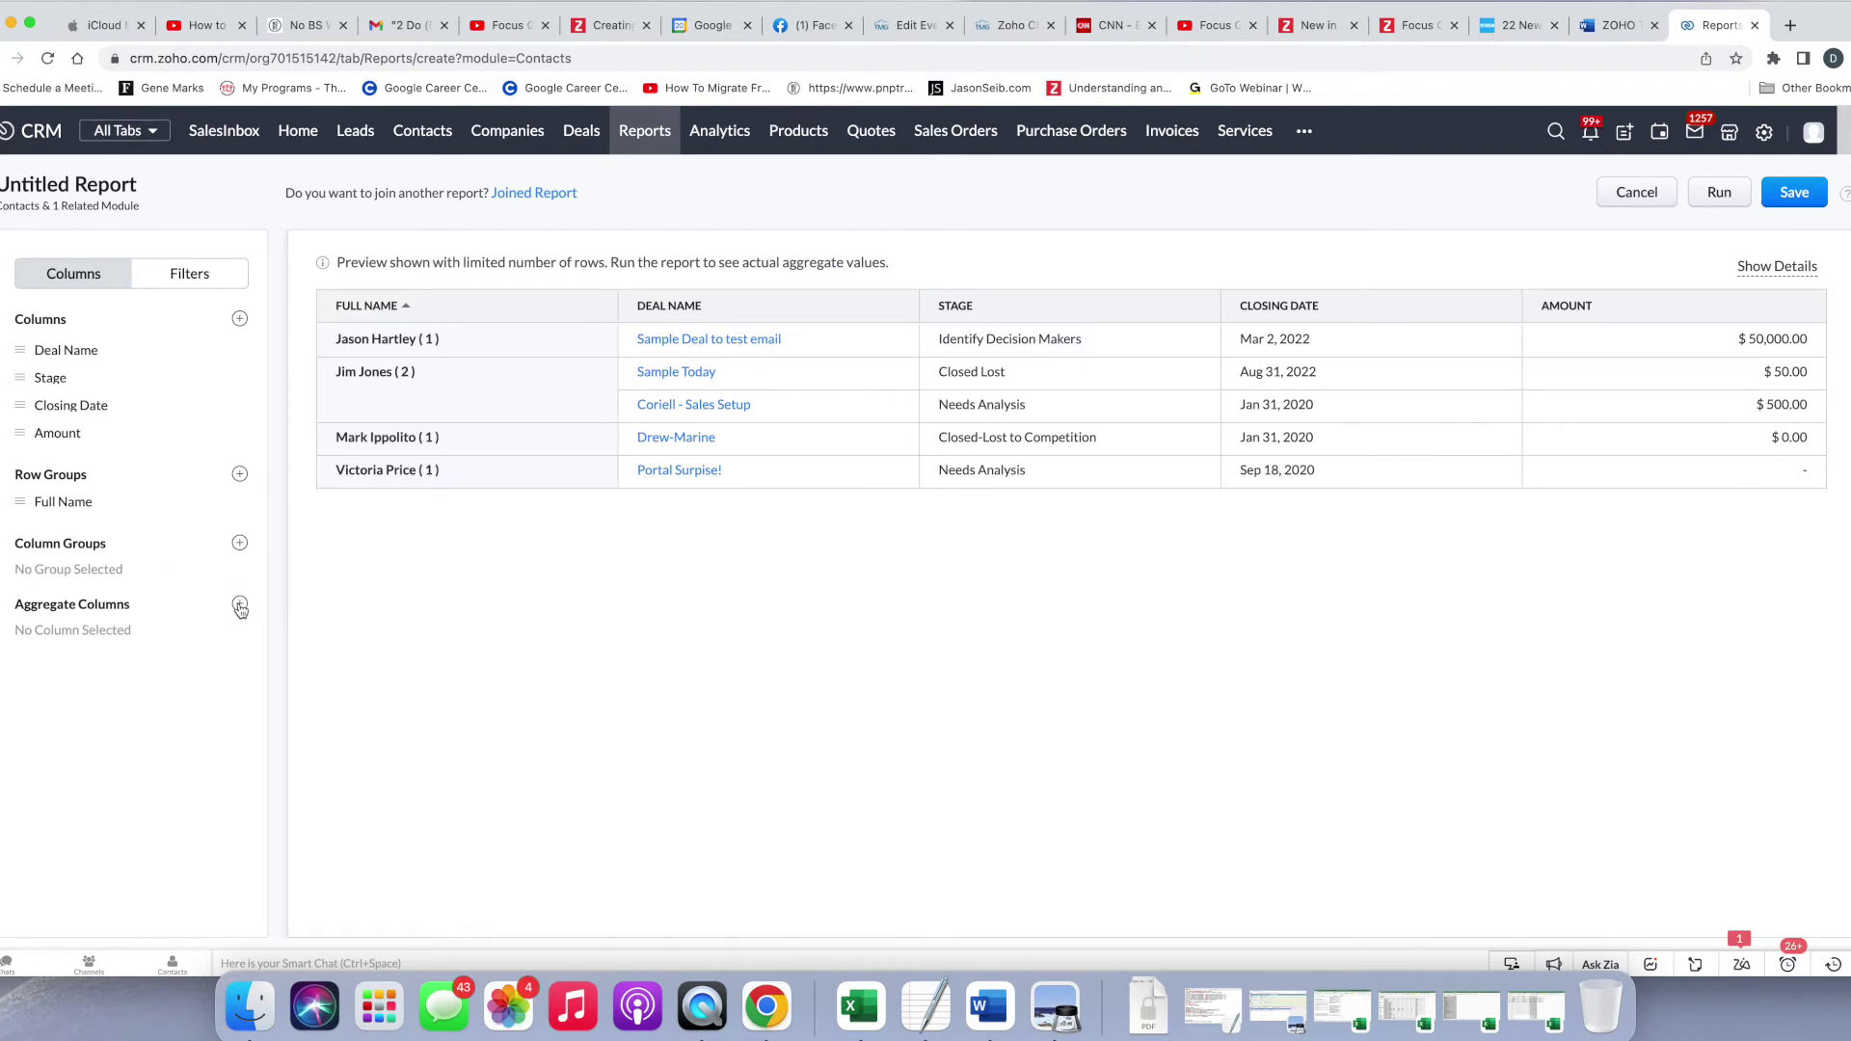
Step: Add Sum of Amount from the Deals fields as an aggregate column
{"action": "left_click", "coordinate": [240, 608]}
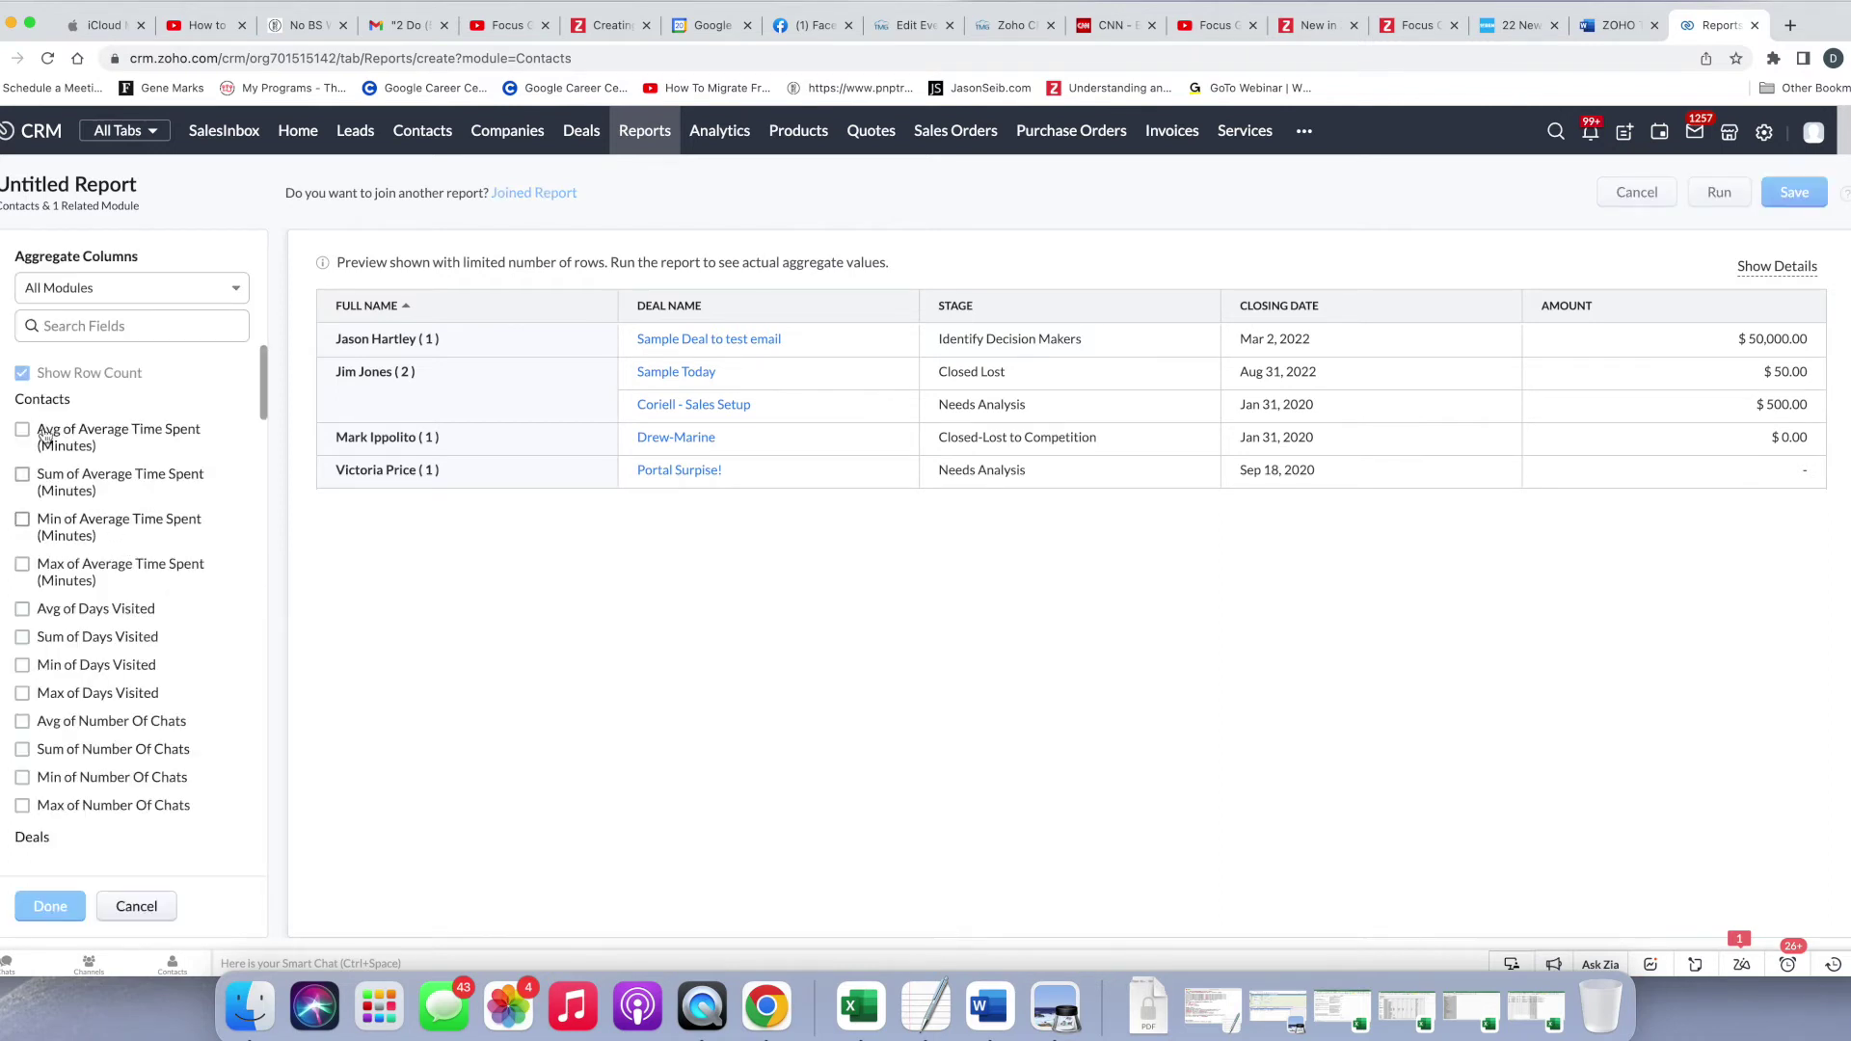
{"action": "scroll", "coordinate": [85, 722], "scroll_direction": "down", "scroll_amount": 2}
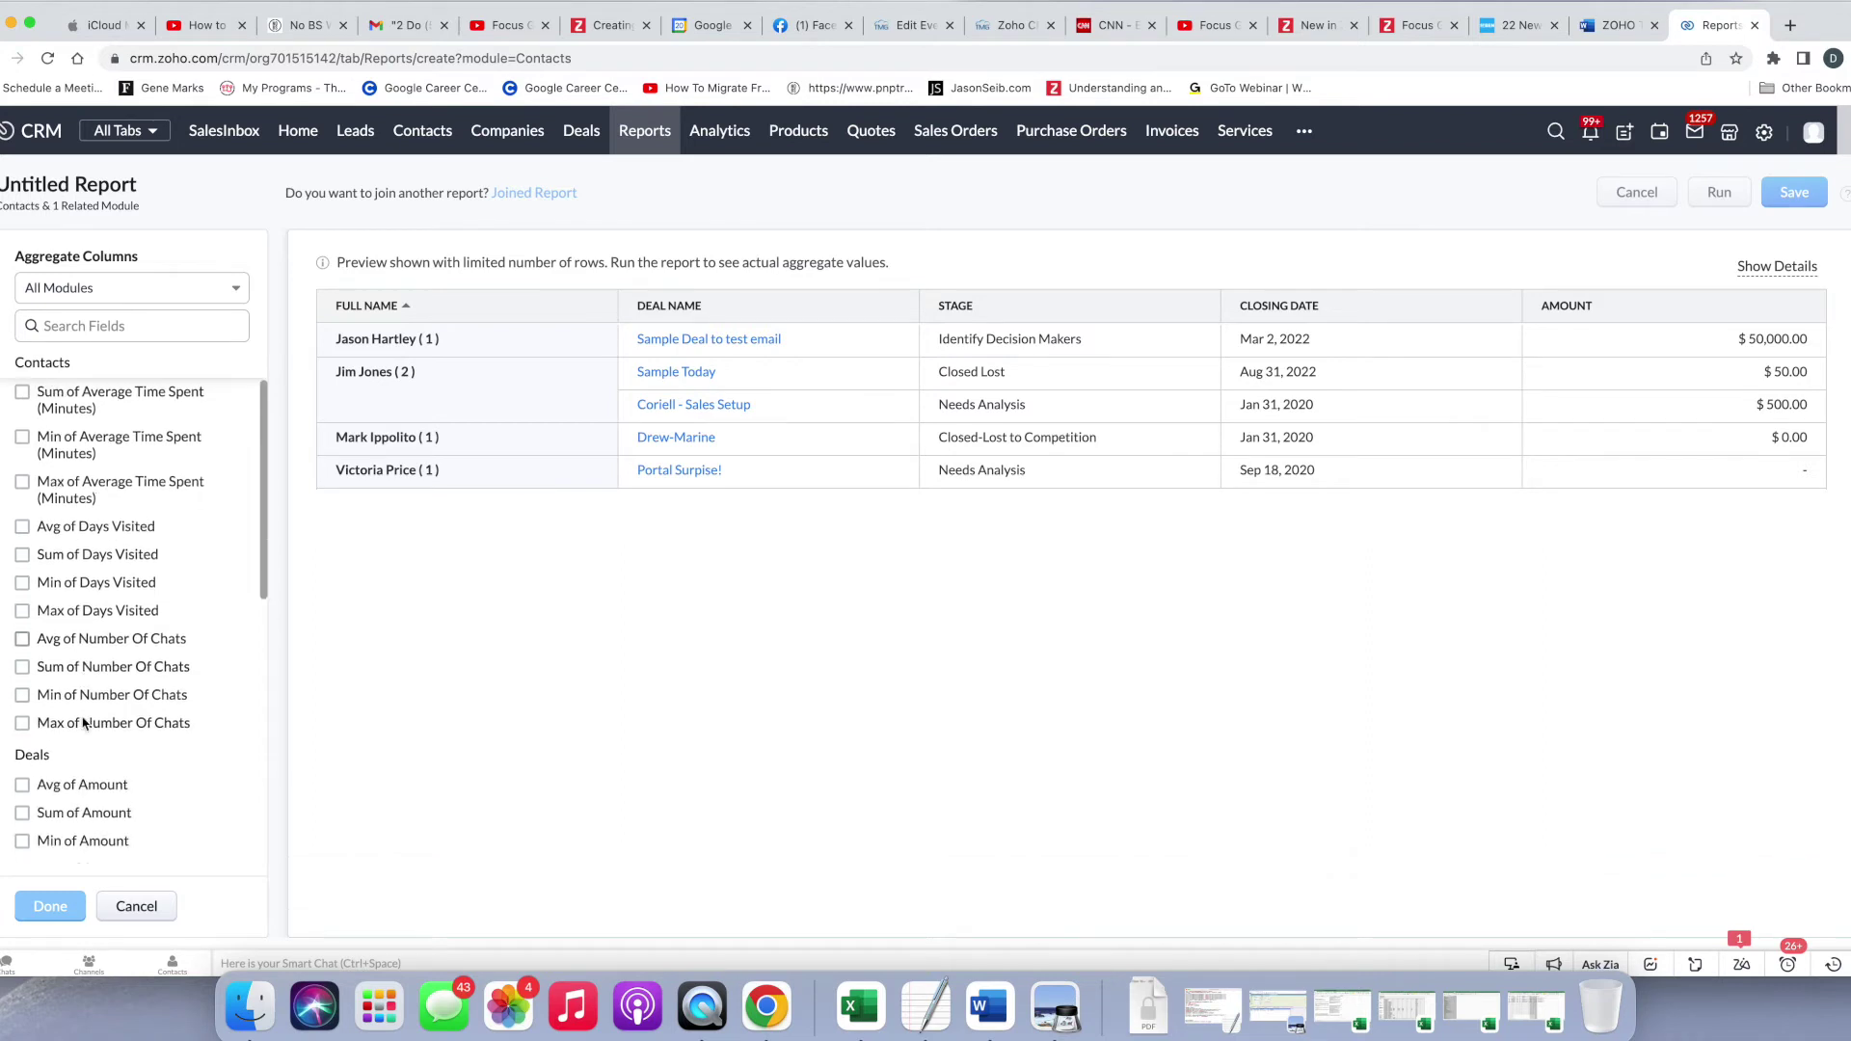
{"action": "scroll", "coordinate": [84, 723], "scroll_direction": "down", "scroll_amount": 5}
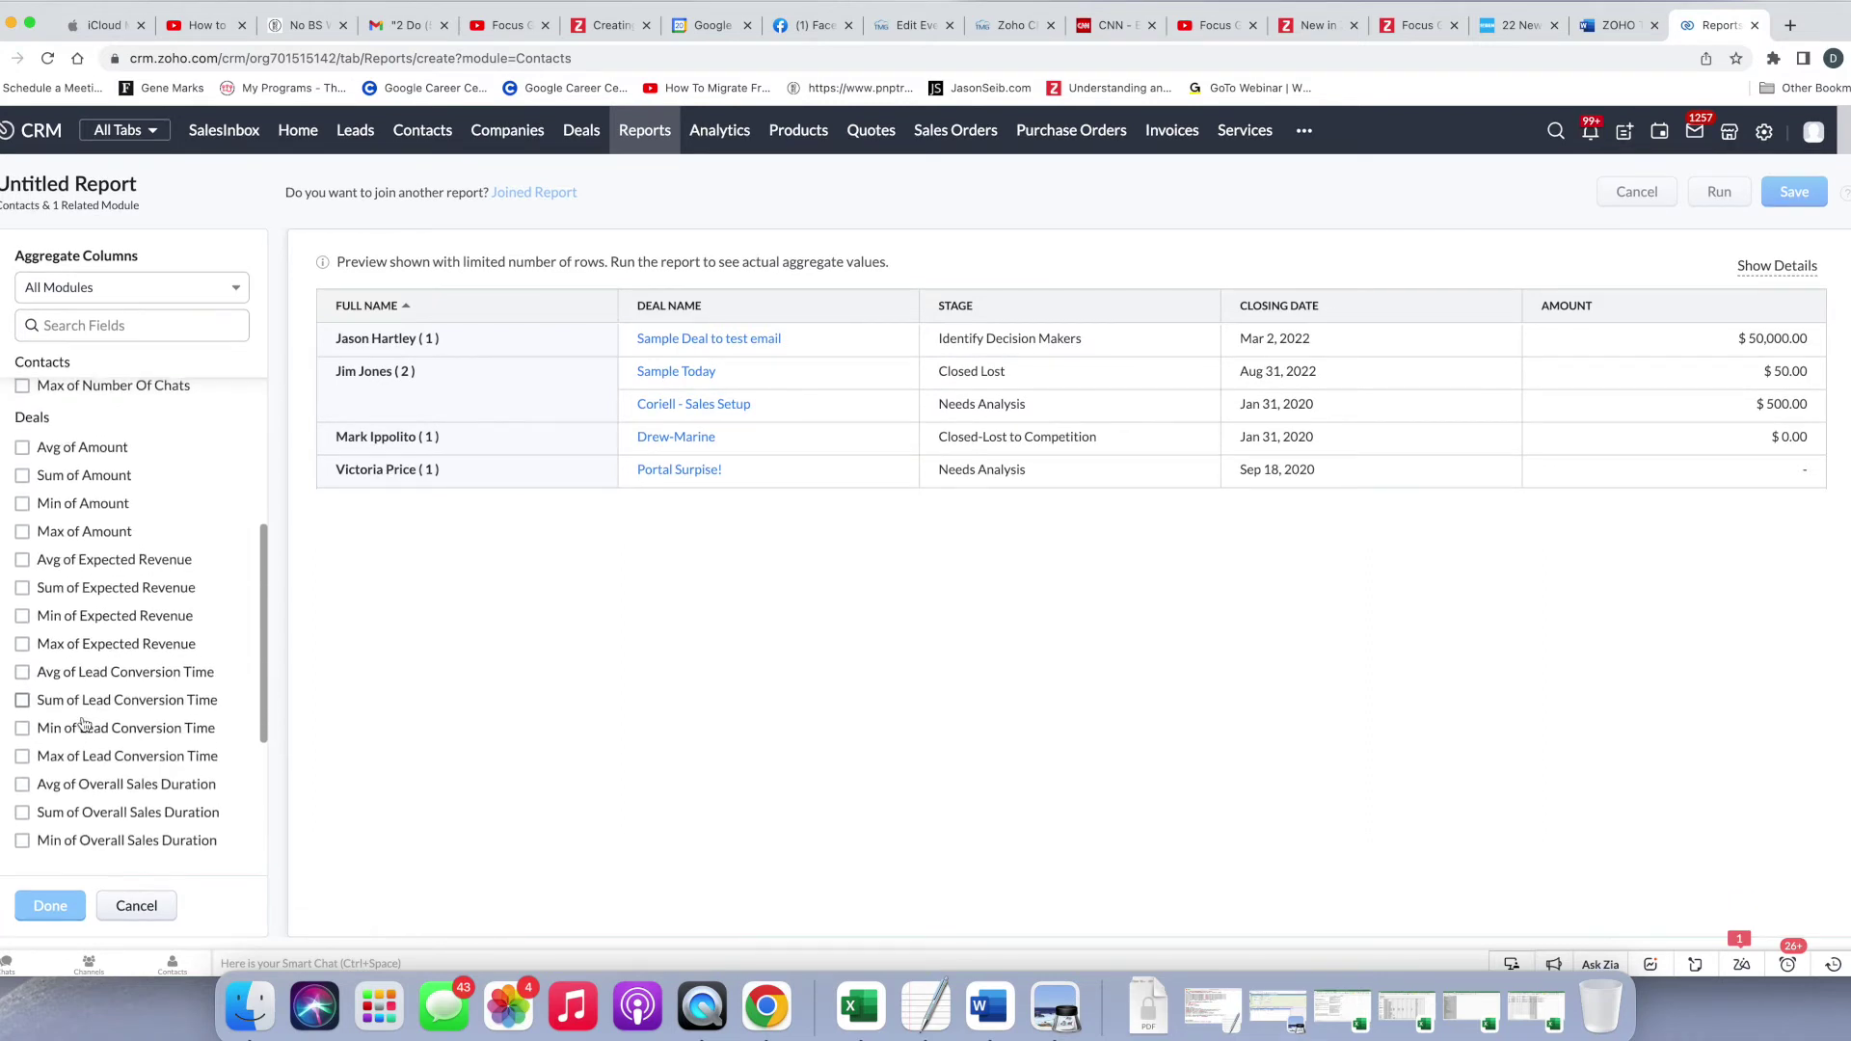
{"action": "scroll", "coordinate": [83, 723], "scroll_direction": "down", "scroll_amount": 4}
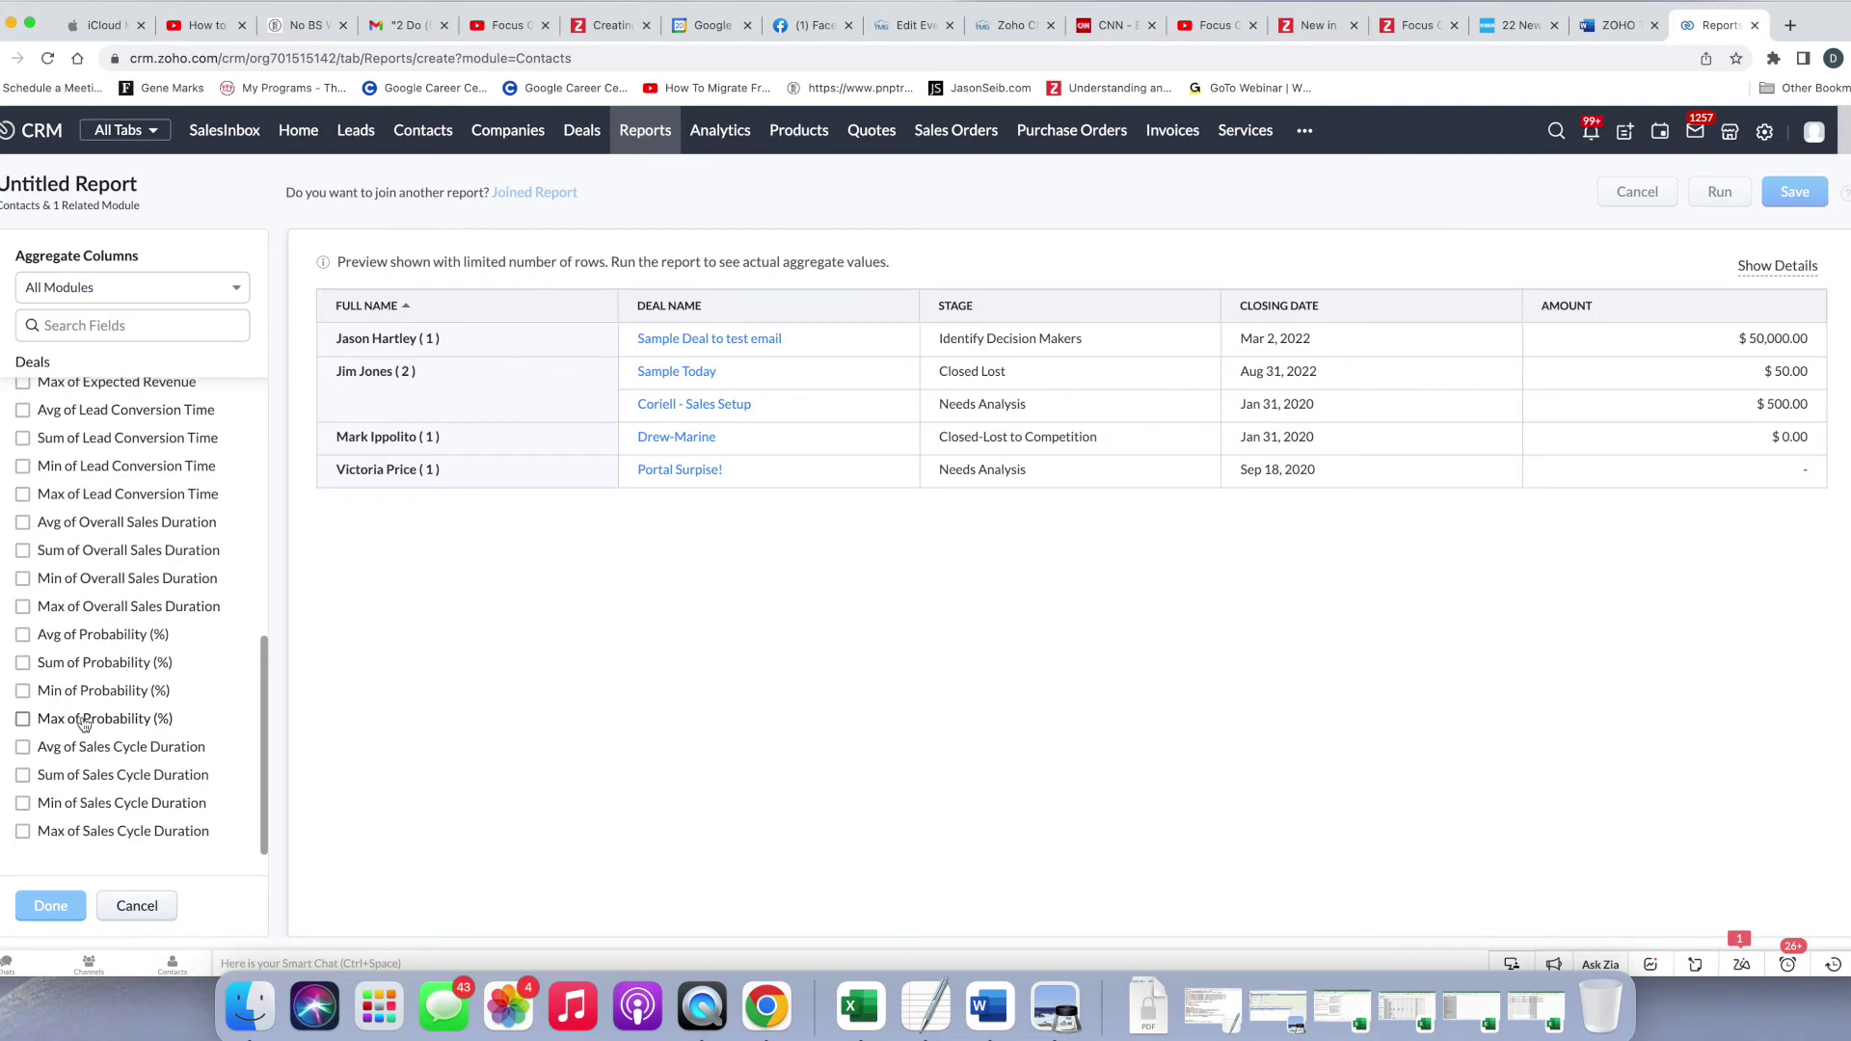
{"action": "scroll", "coordinate": [85, 724], "scroll_direction": "down", "scroll_amount": 1}
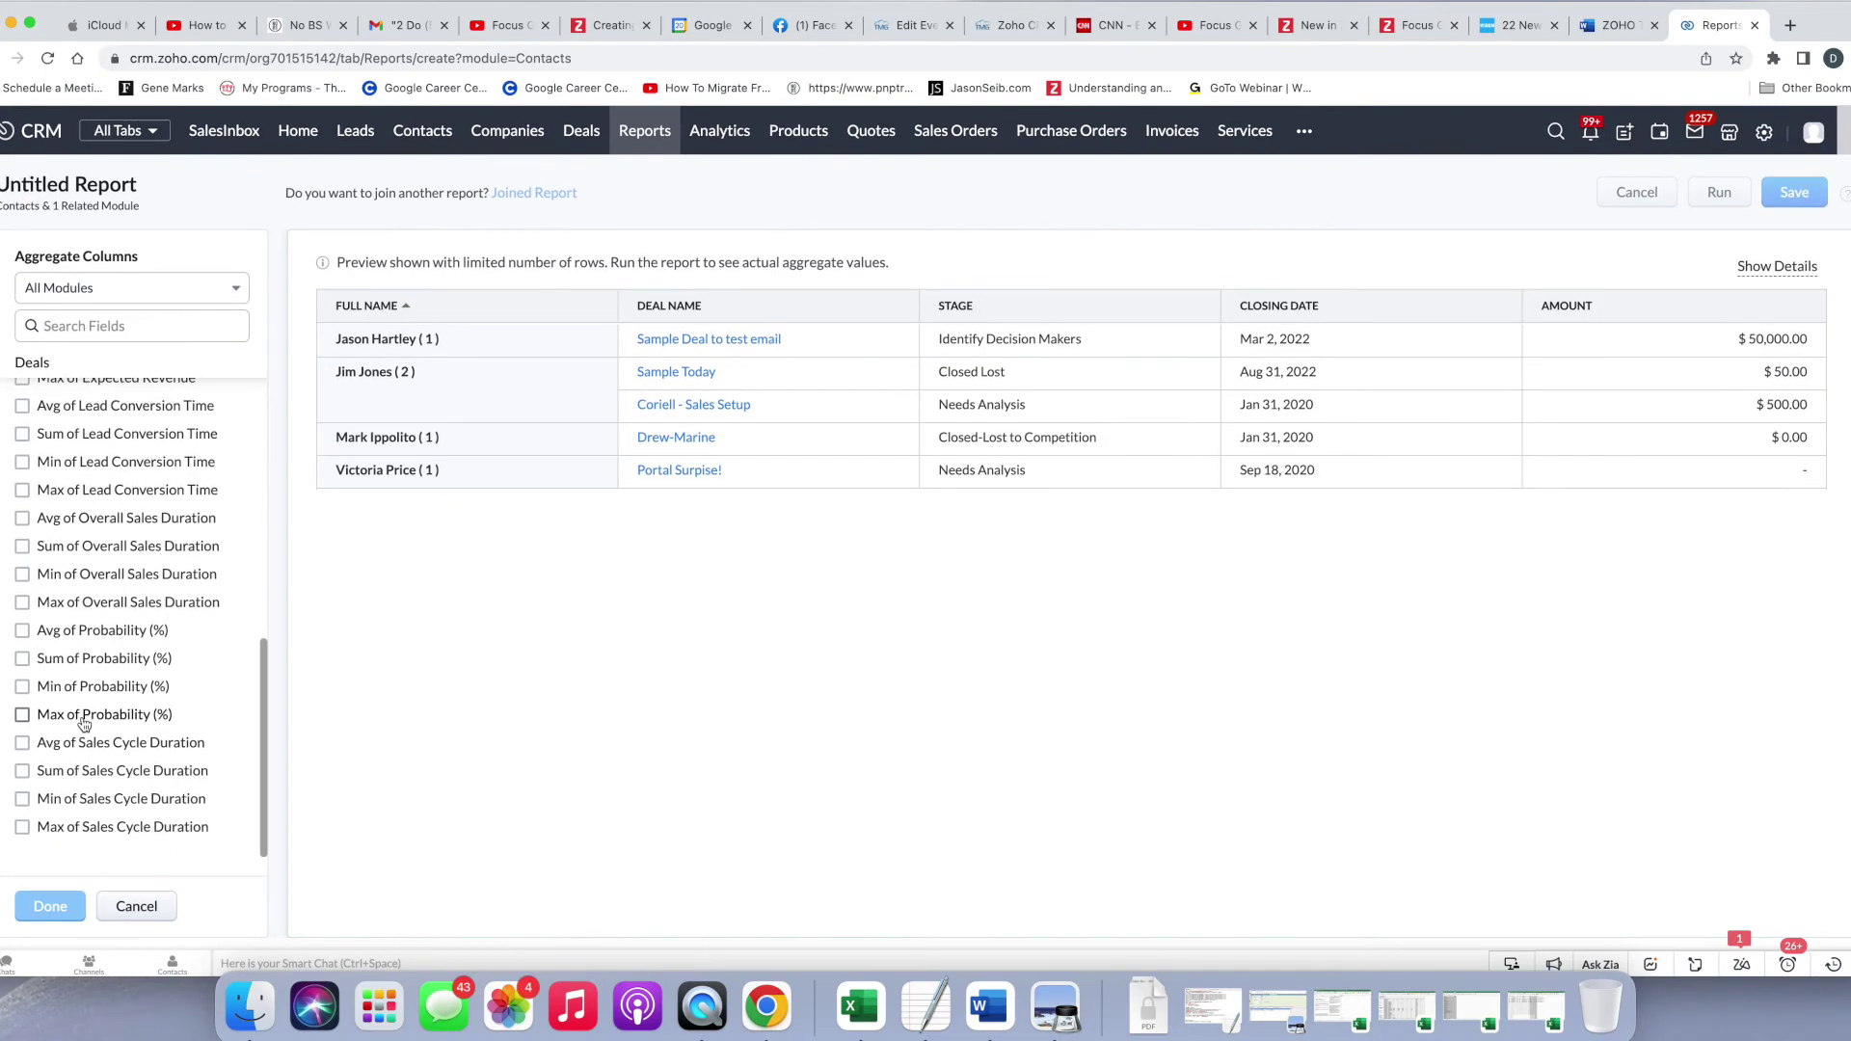
{"action": "scroll", "coordinate": [84, 723], "scroll_direction": "up", "scroll_amount": 5}
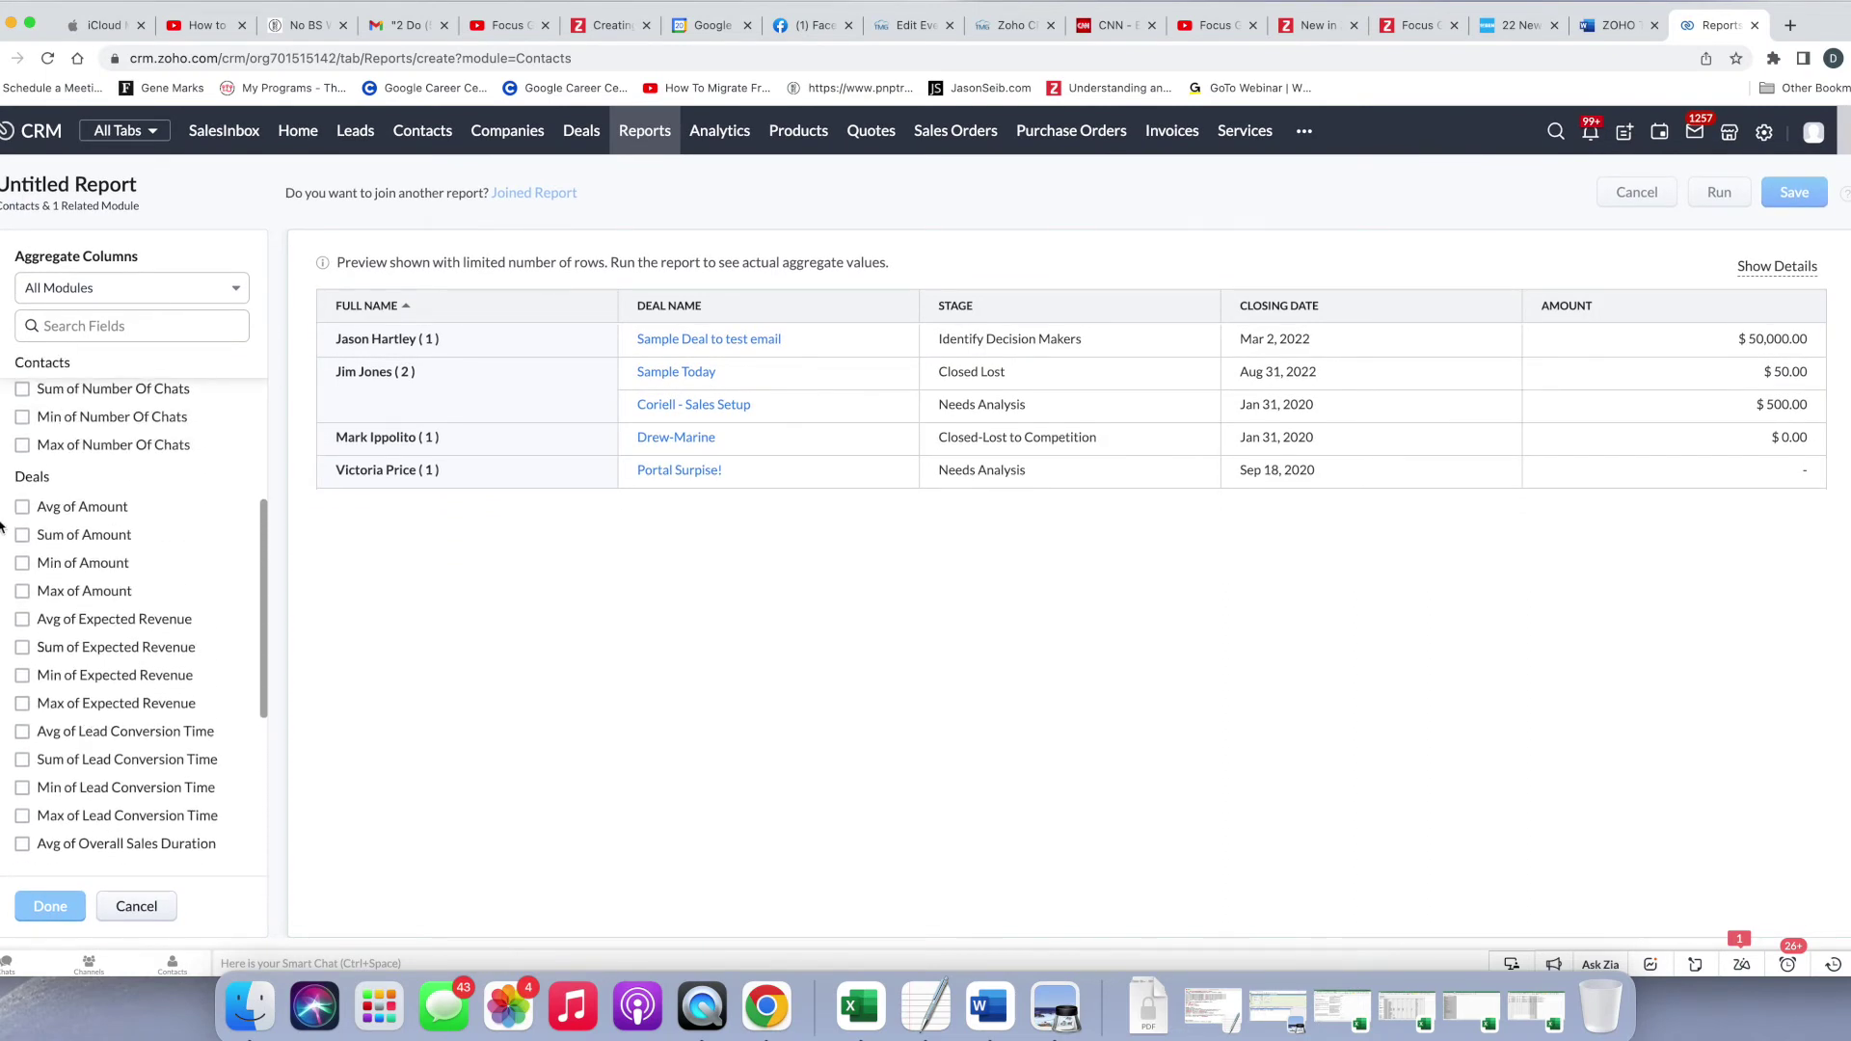
{"action": "left_click", "coordinate": [23, 538]}
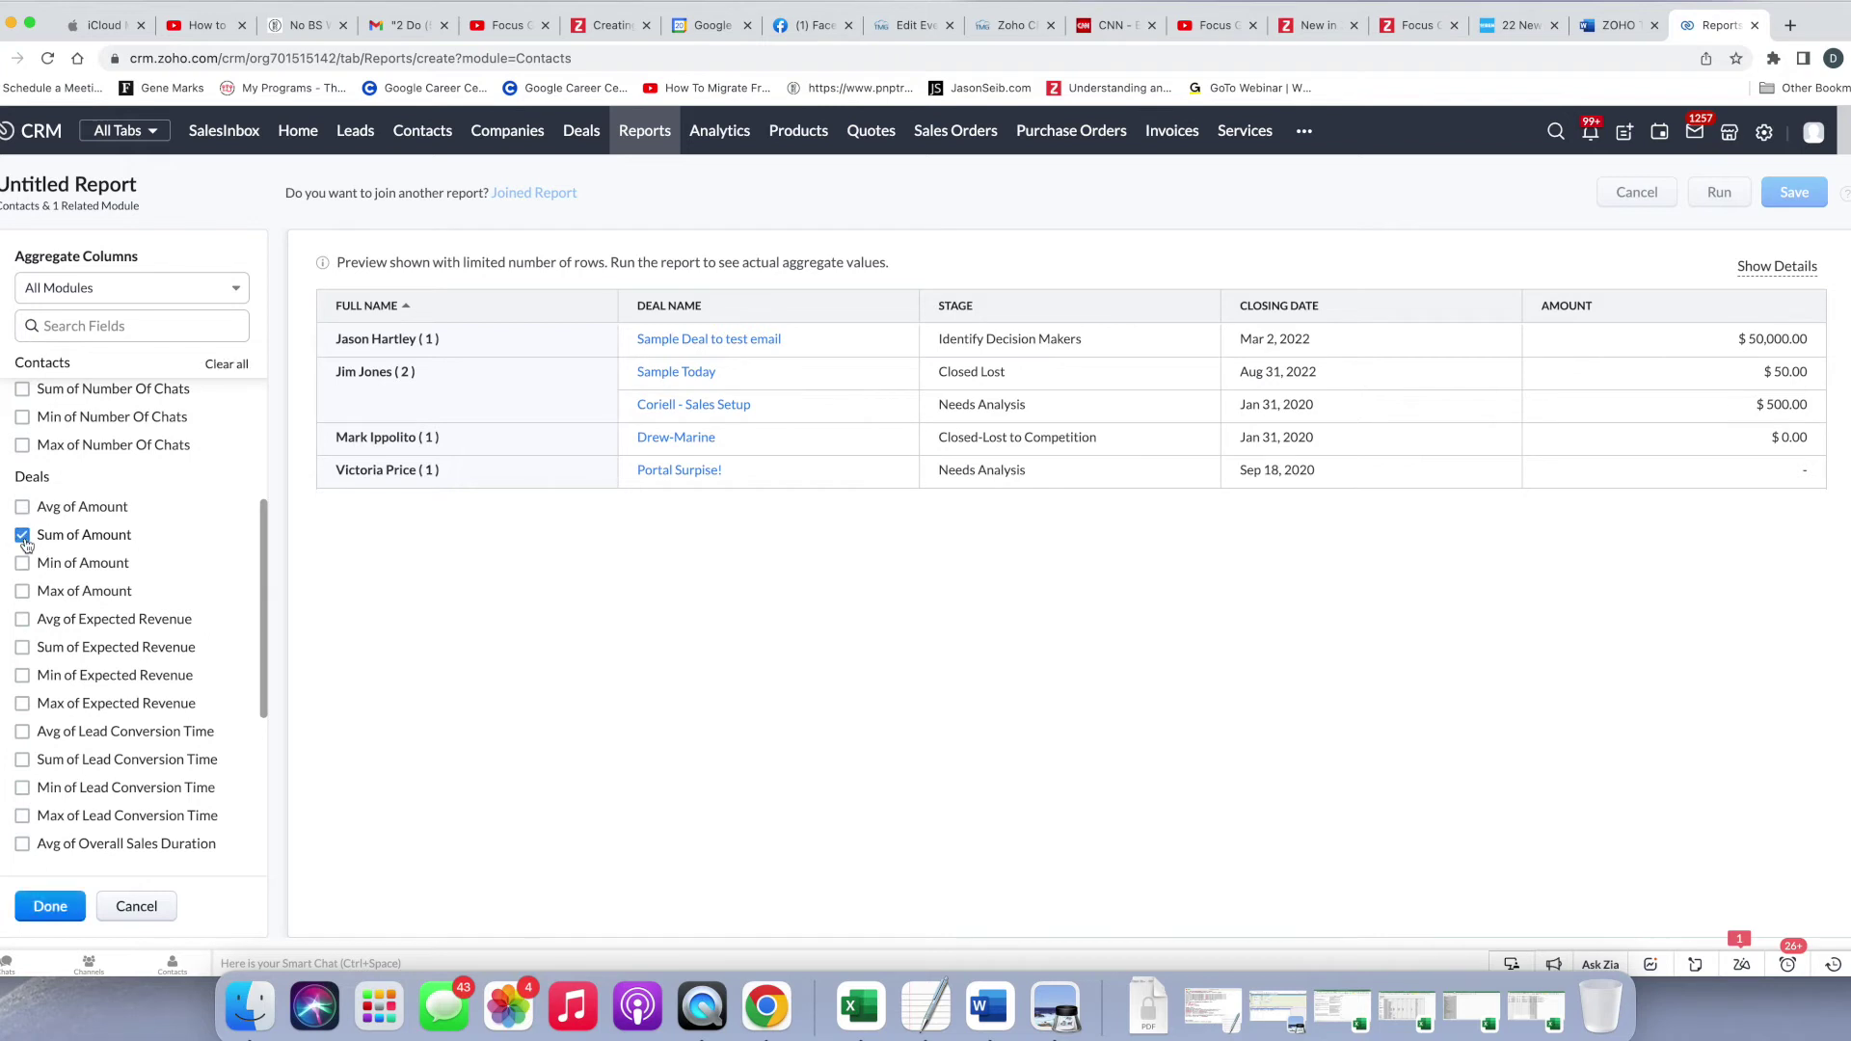
{"action": "left_click", "coordinate": [50, 907]}
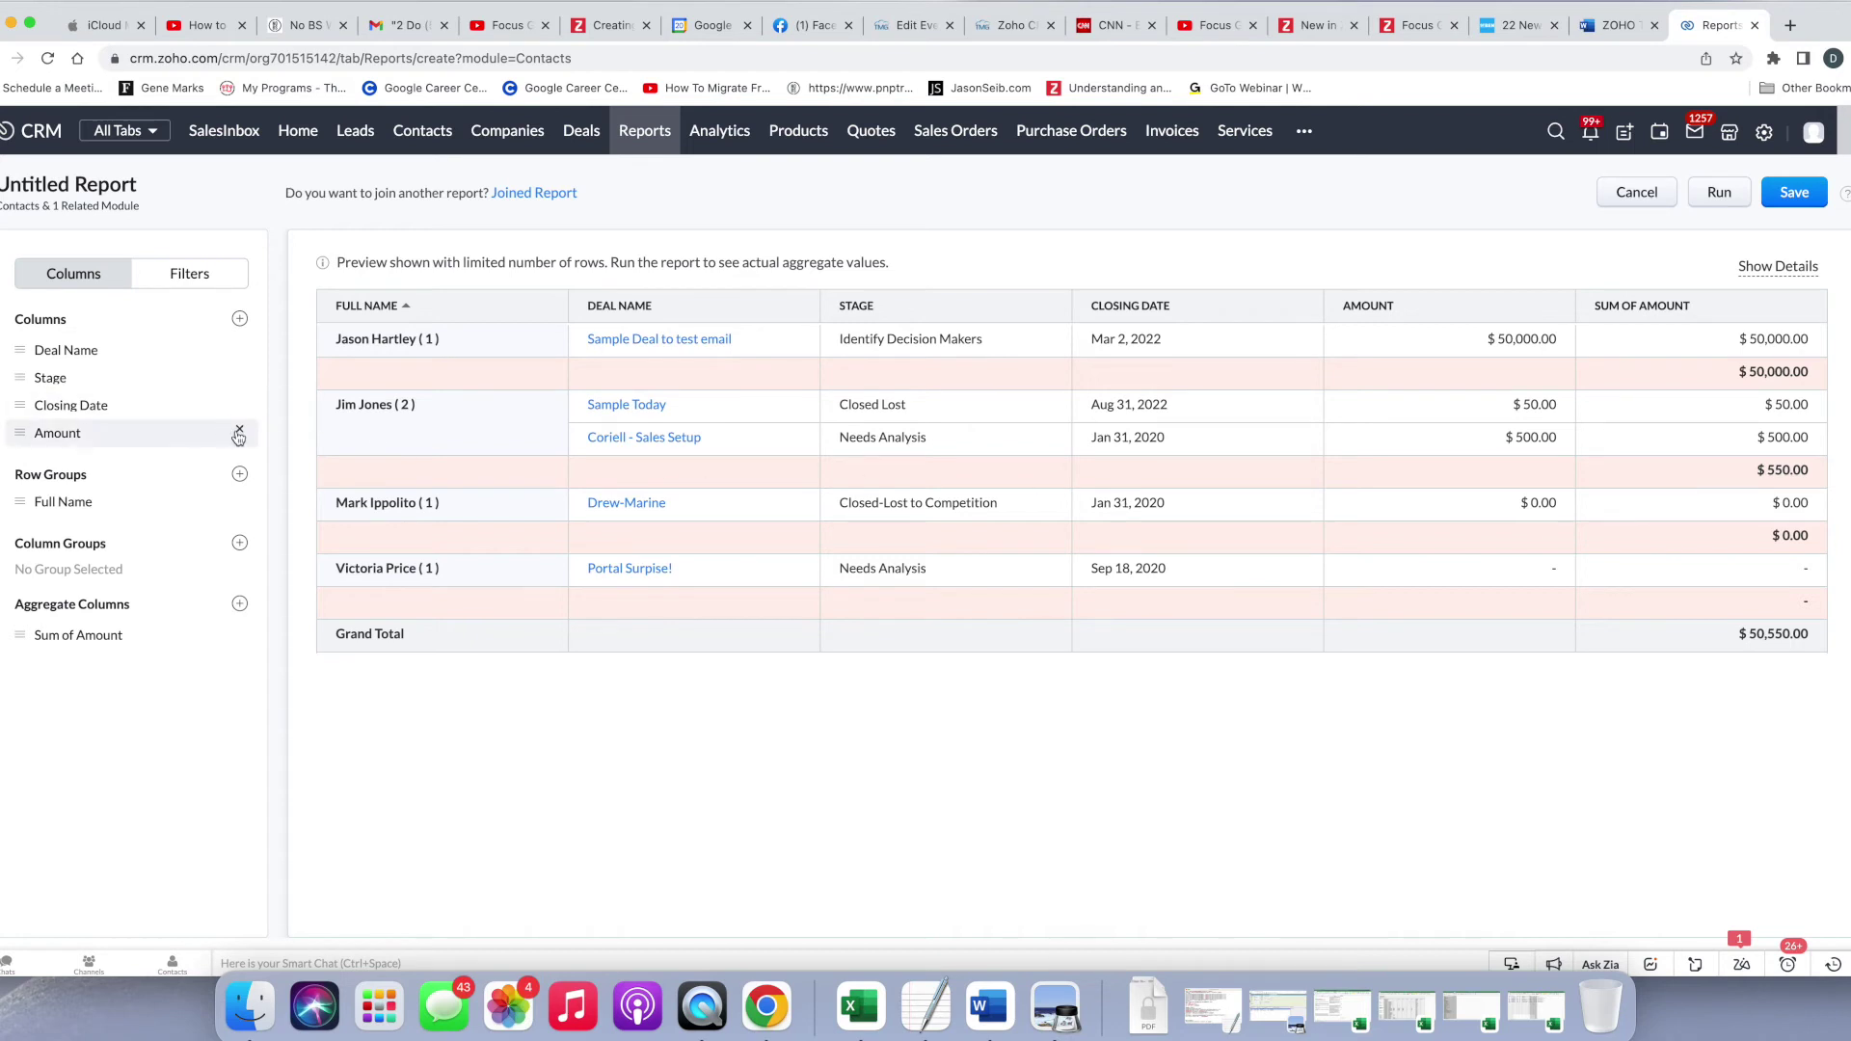
Step: Drop the Amount column, run the report to preview the $50,550.00 total, and return to editing
{"action": "left_click", "coordinate": [239, 433]}
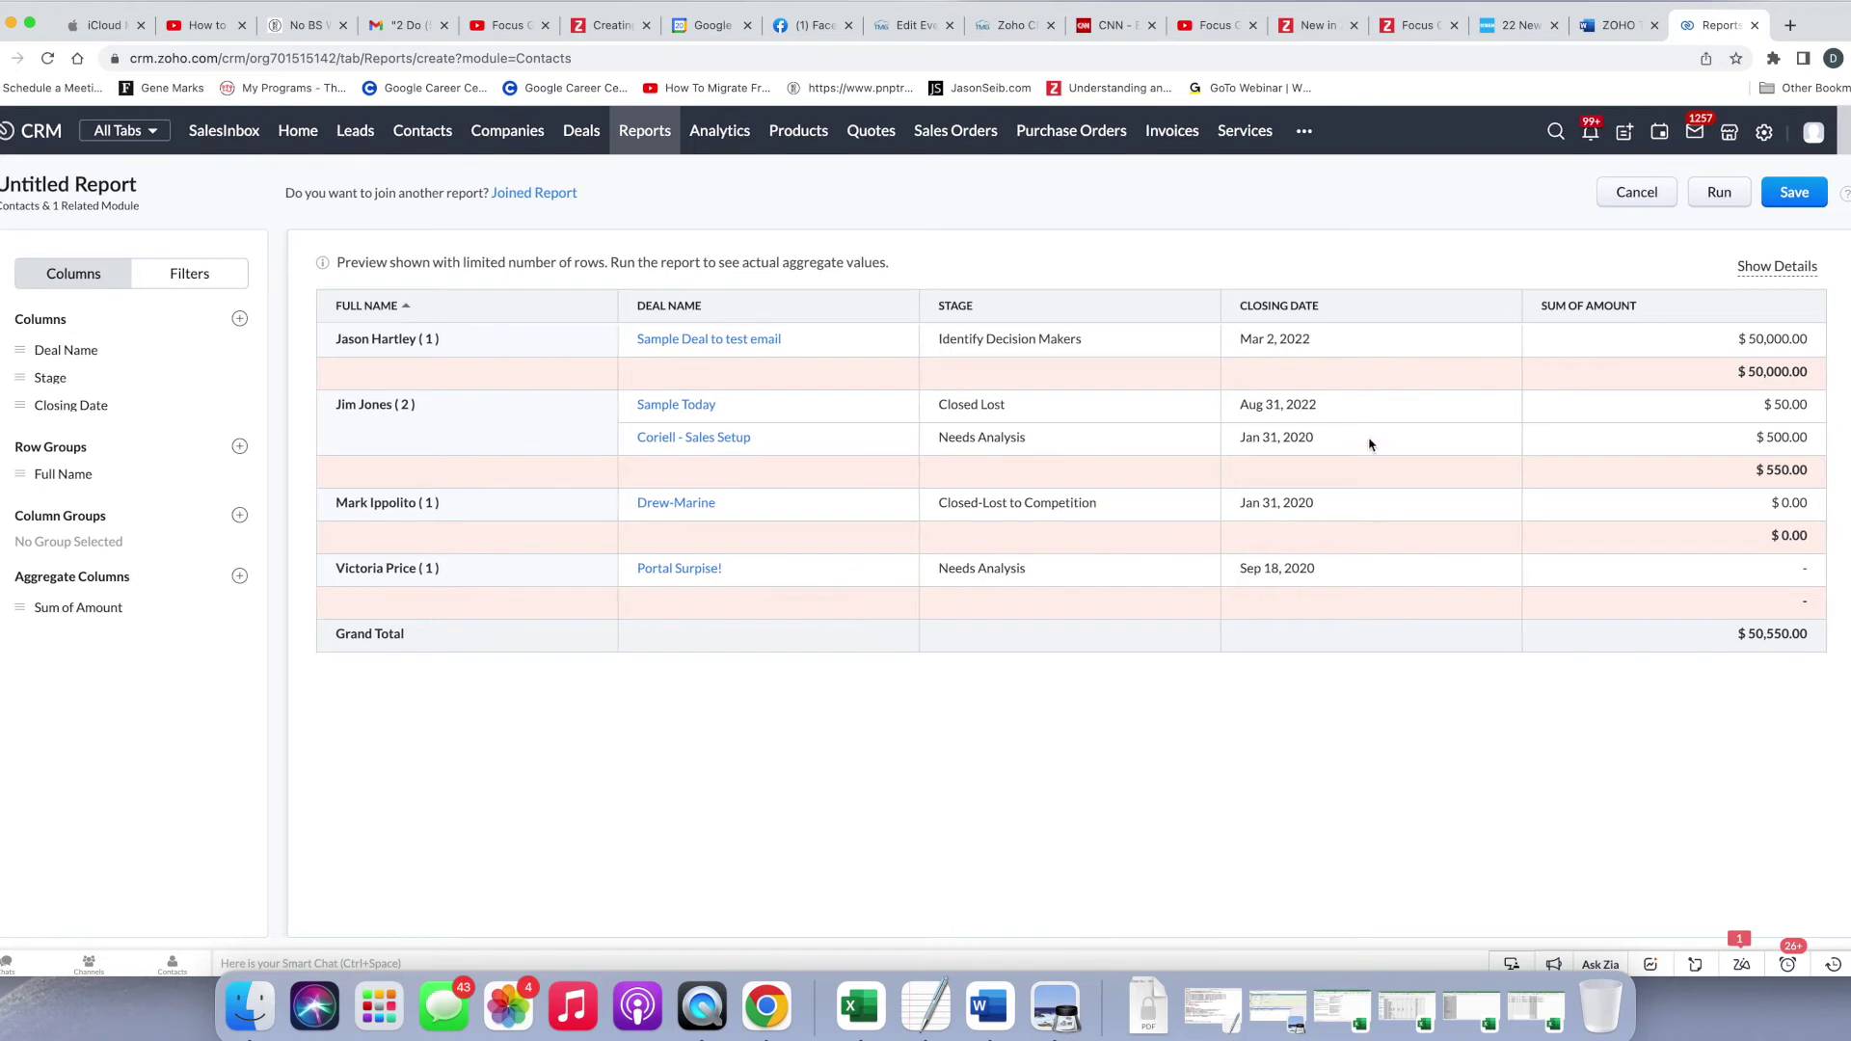
{"action": "left_click", "coordinate": [1720, 196]}
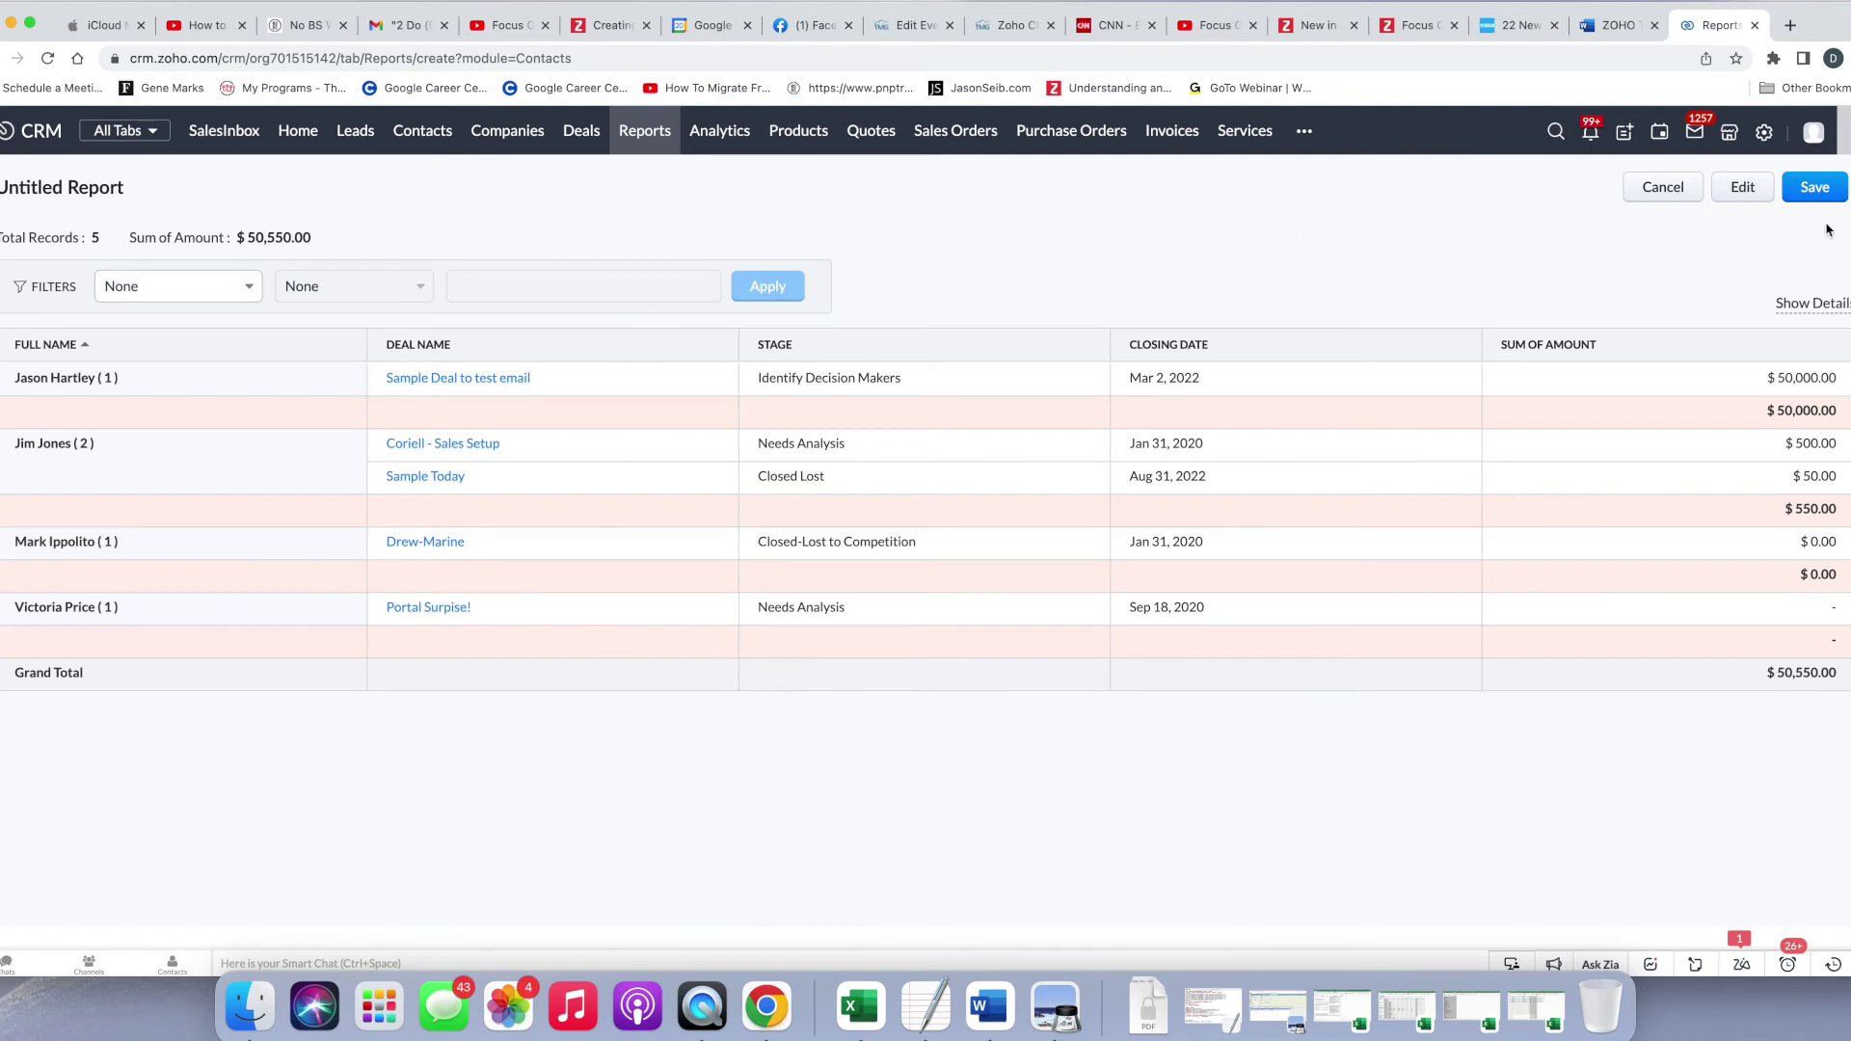
{"action": "left_click", "coordinate": [1739, 191]}
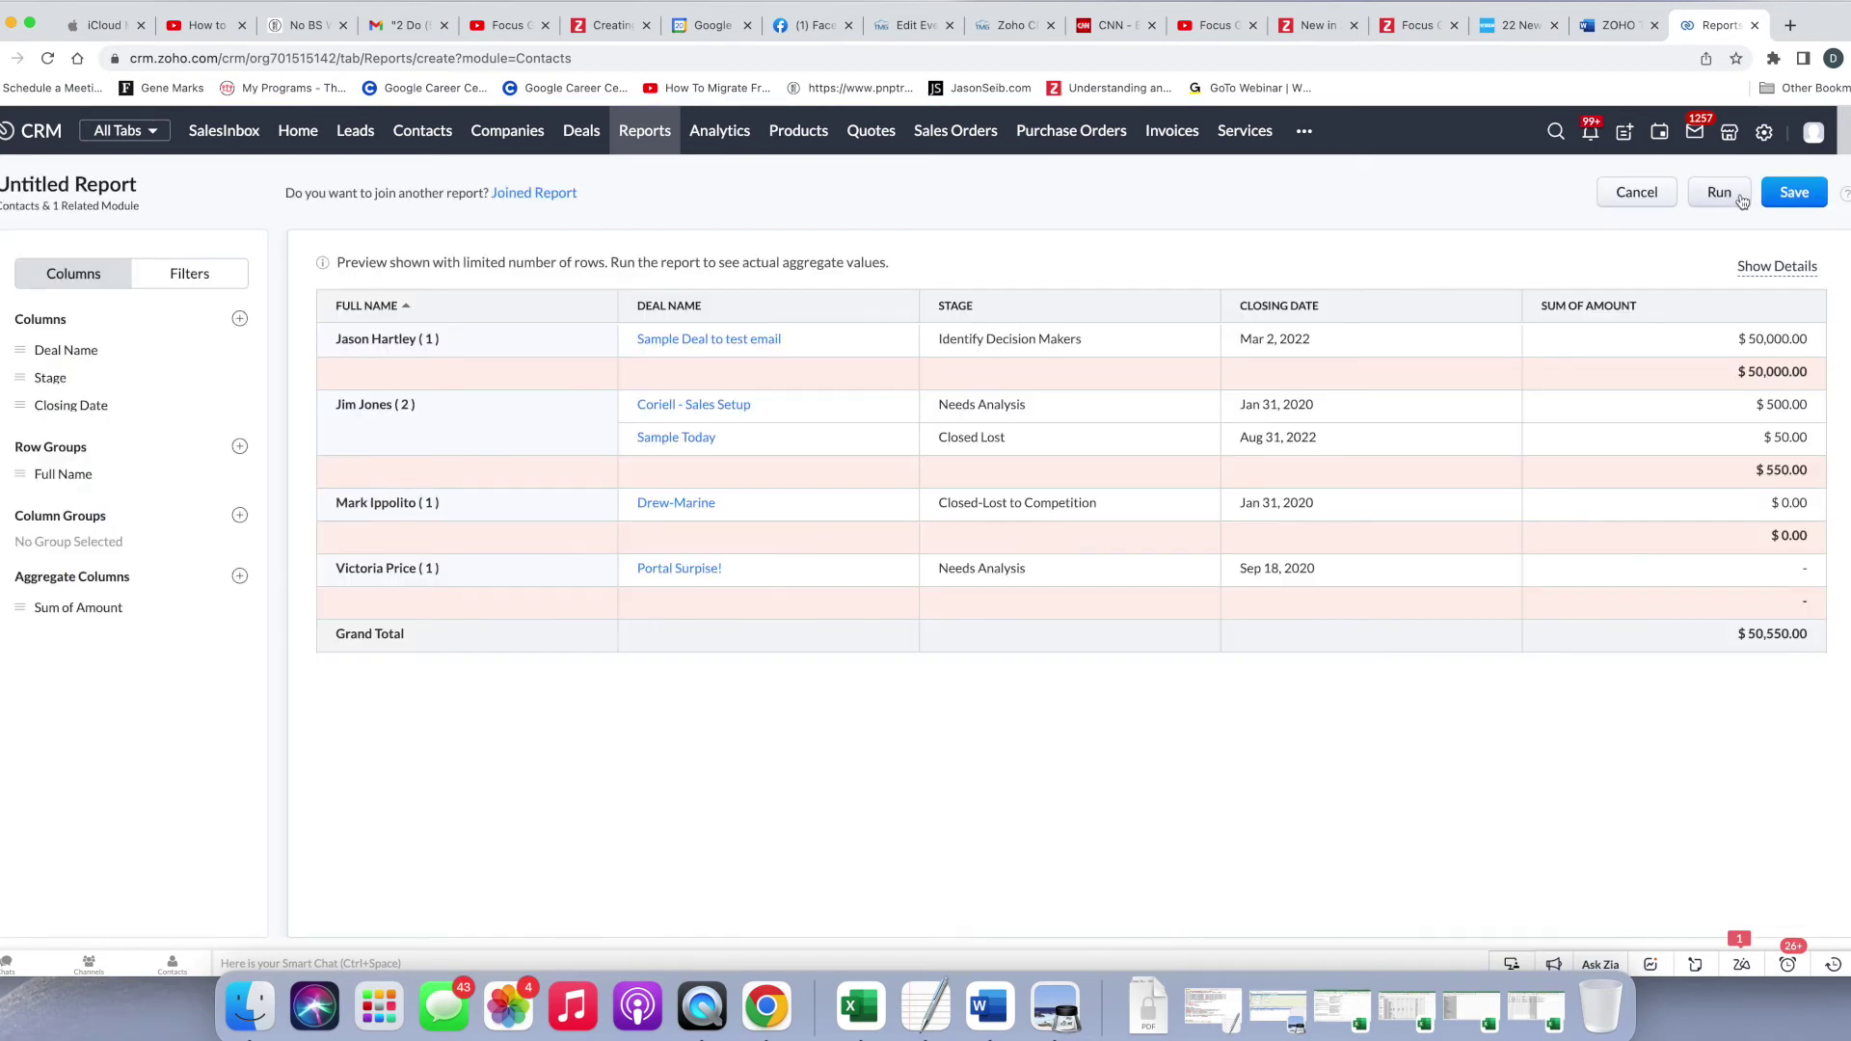
Step: Save the report as 'Sample Deal Report1' in Deal Reports, adding '1' after the duplicate-name error
{"action": "left_click", "coordinate": [1794, 191]}
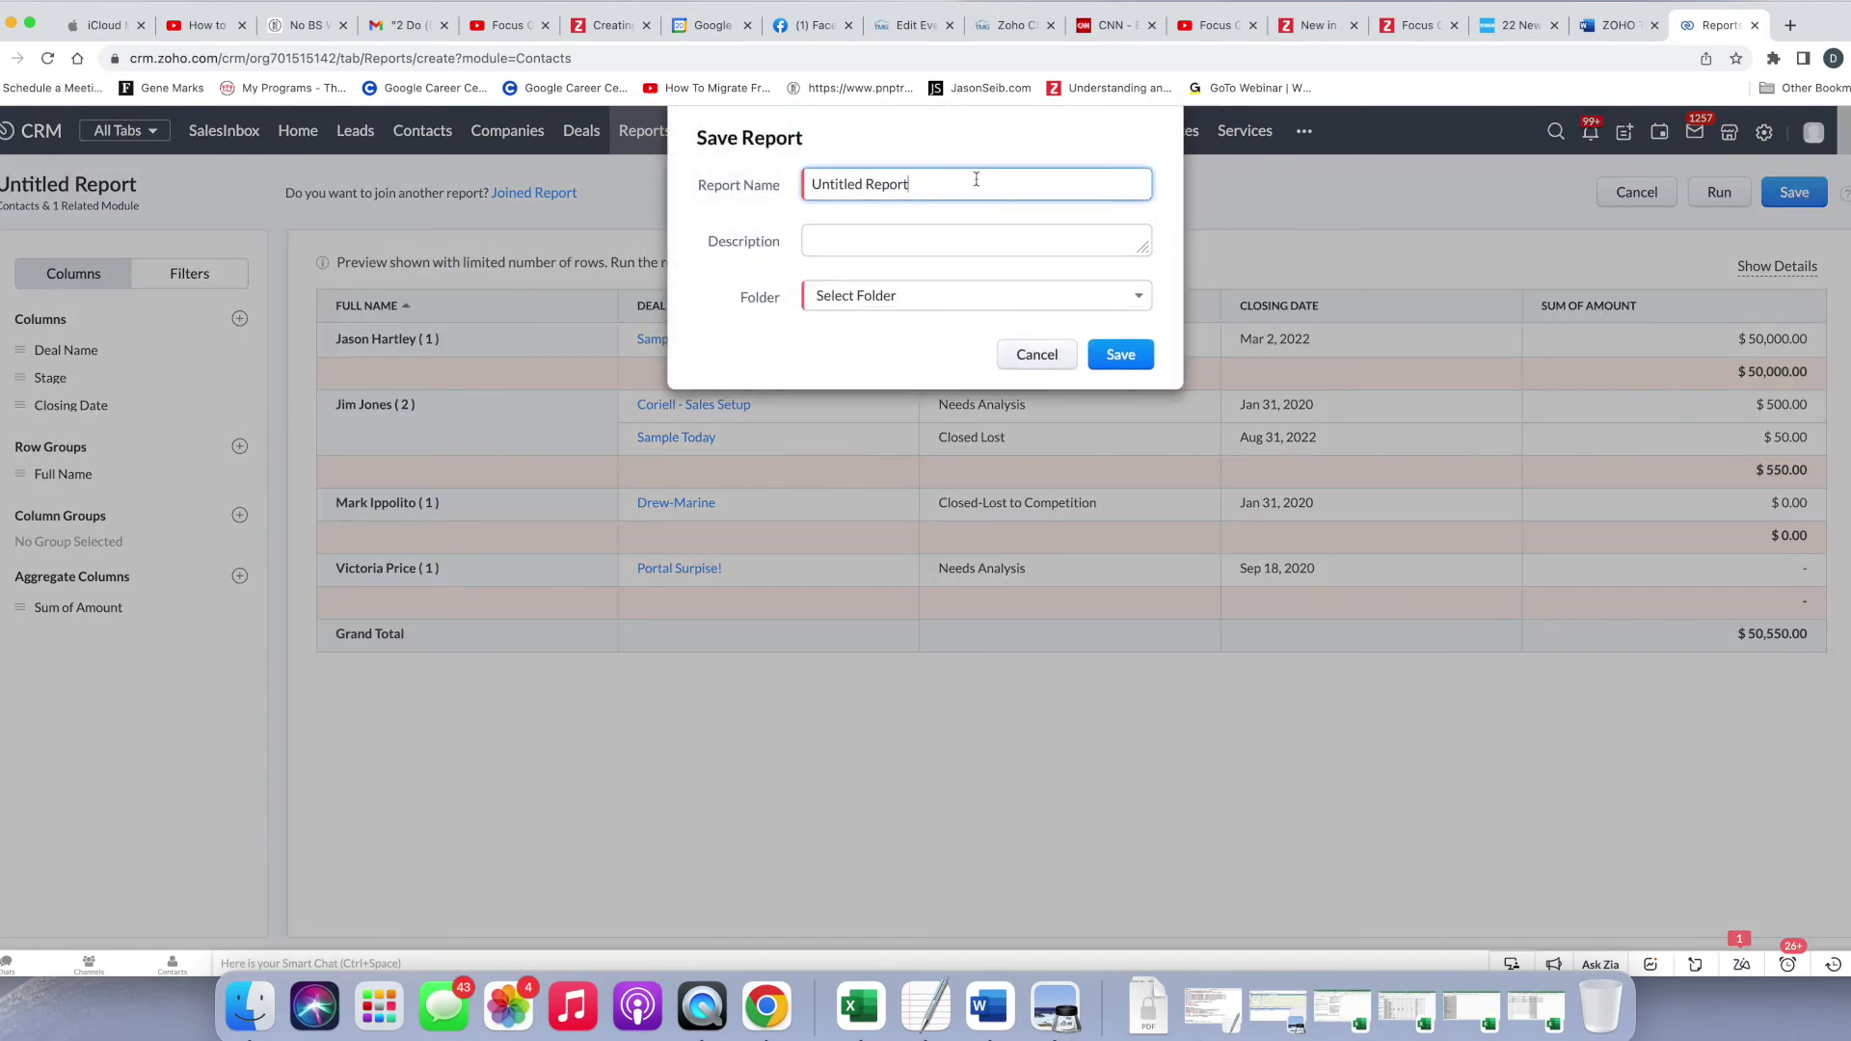
{"action": "key", "text": "alt+shift+Left"}
{"action": "key", "text": "alt+shift+Left"}
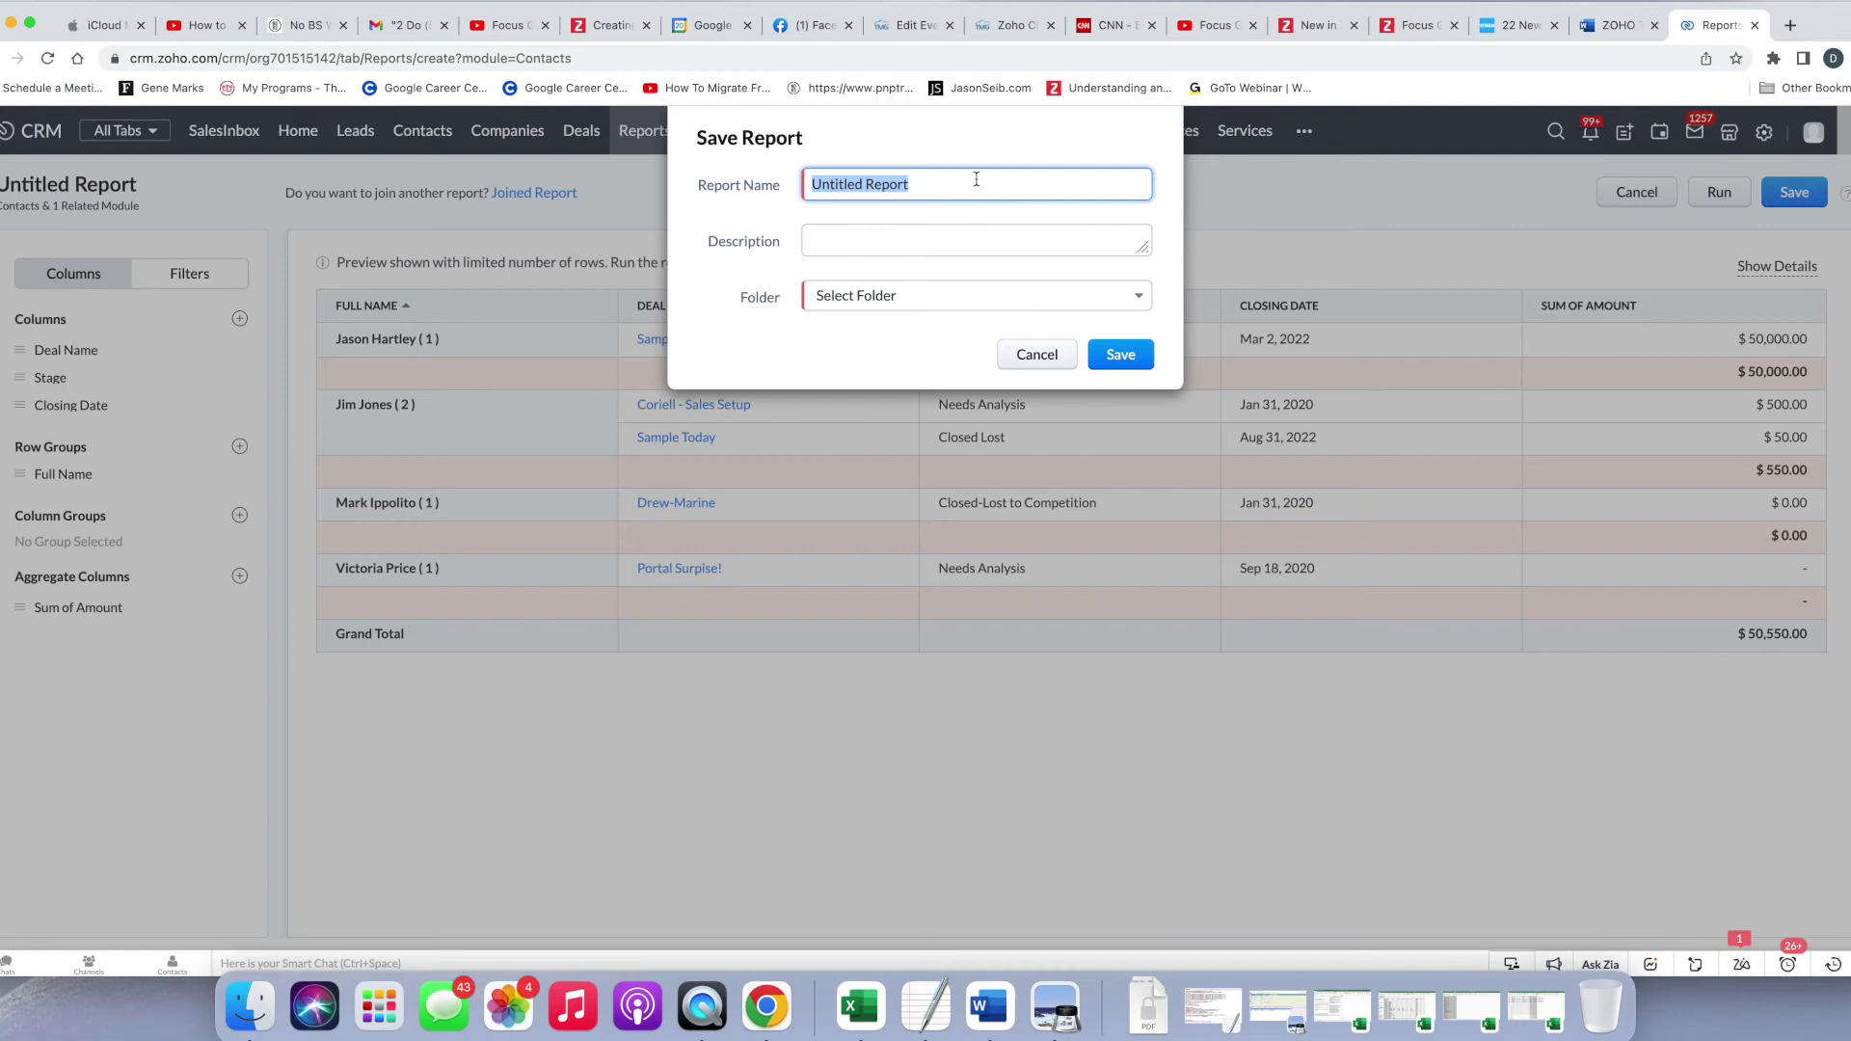
{"action": "type", "text": "Sample Deal Report"}
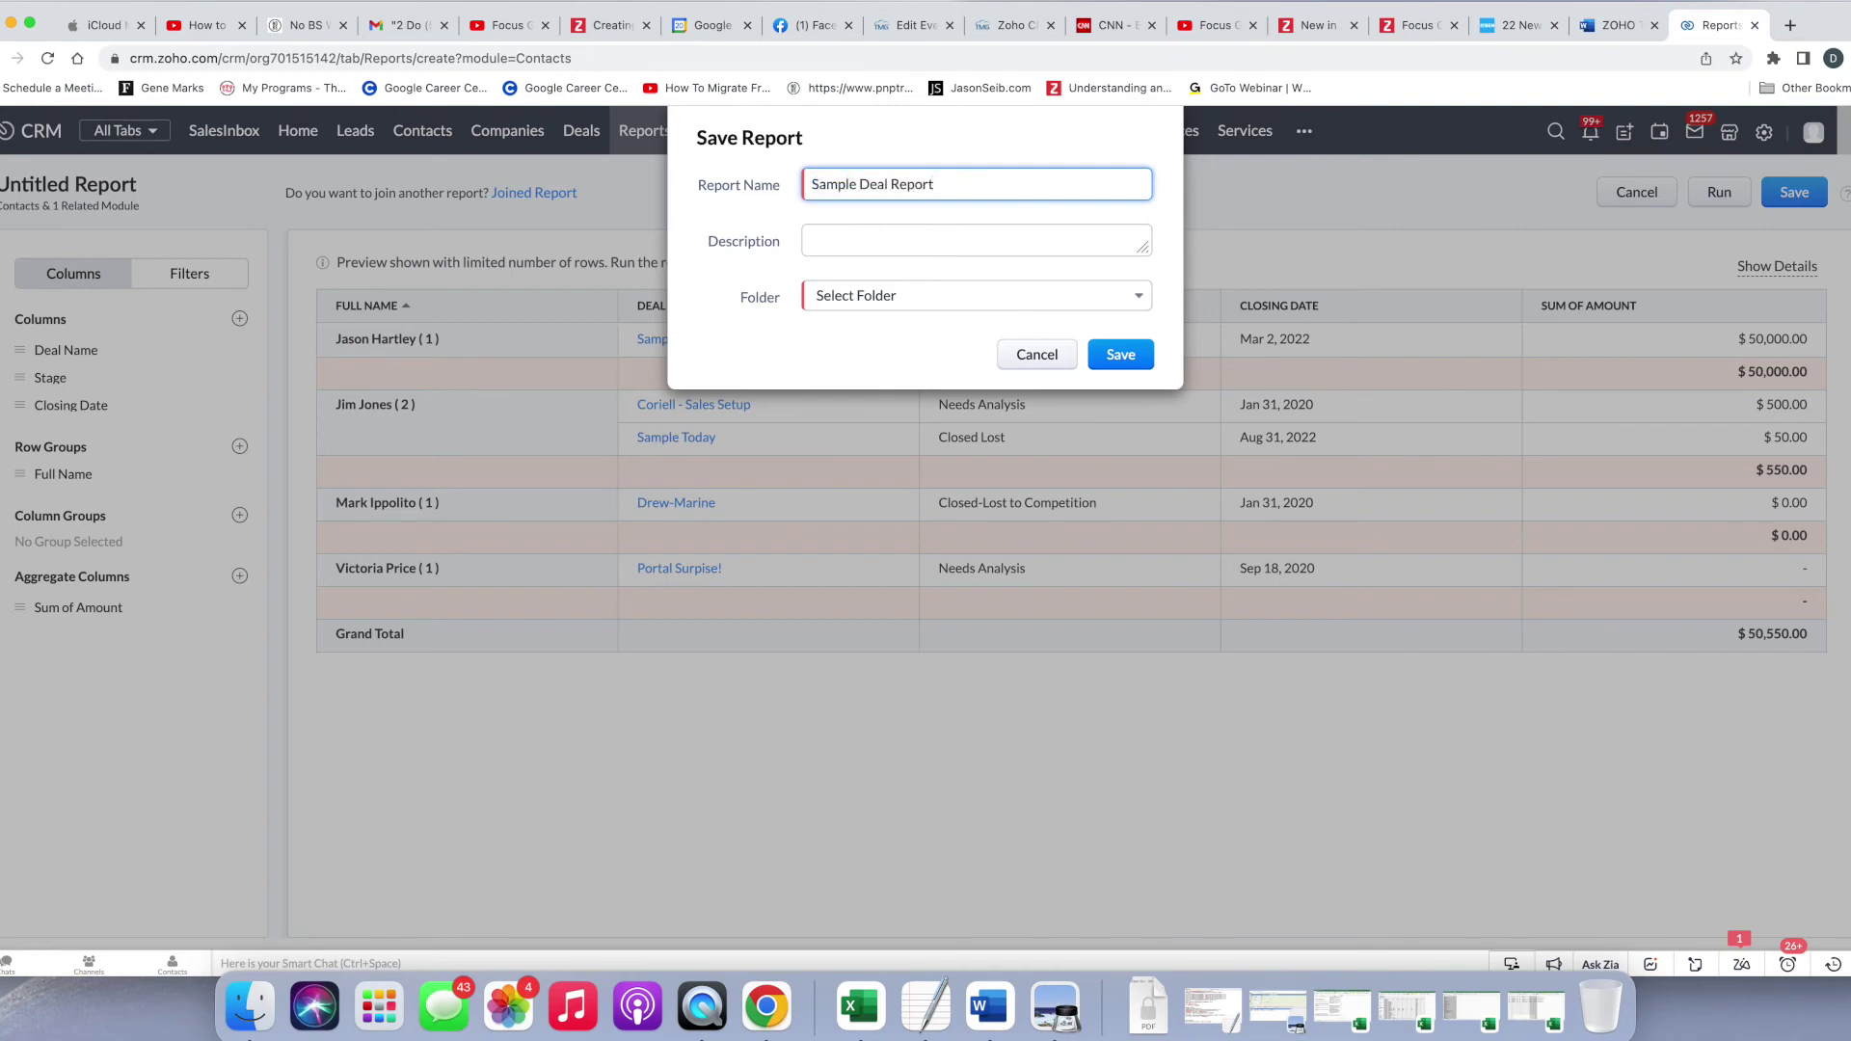
{"action": "left_click", "coordinate": [1073, 296]}
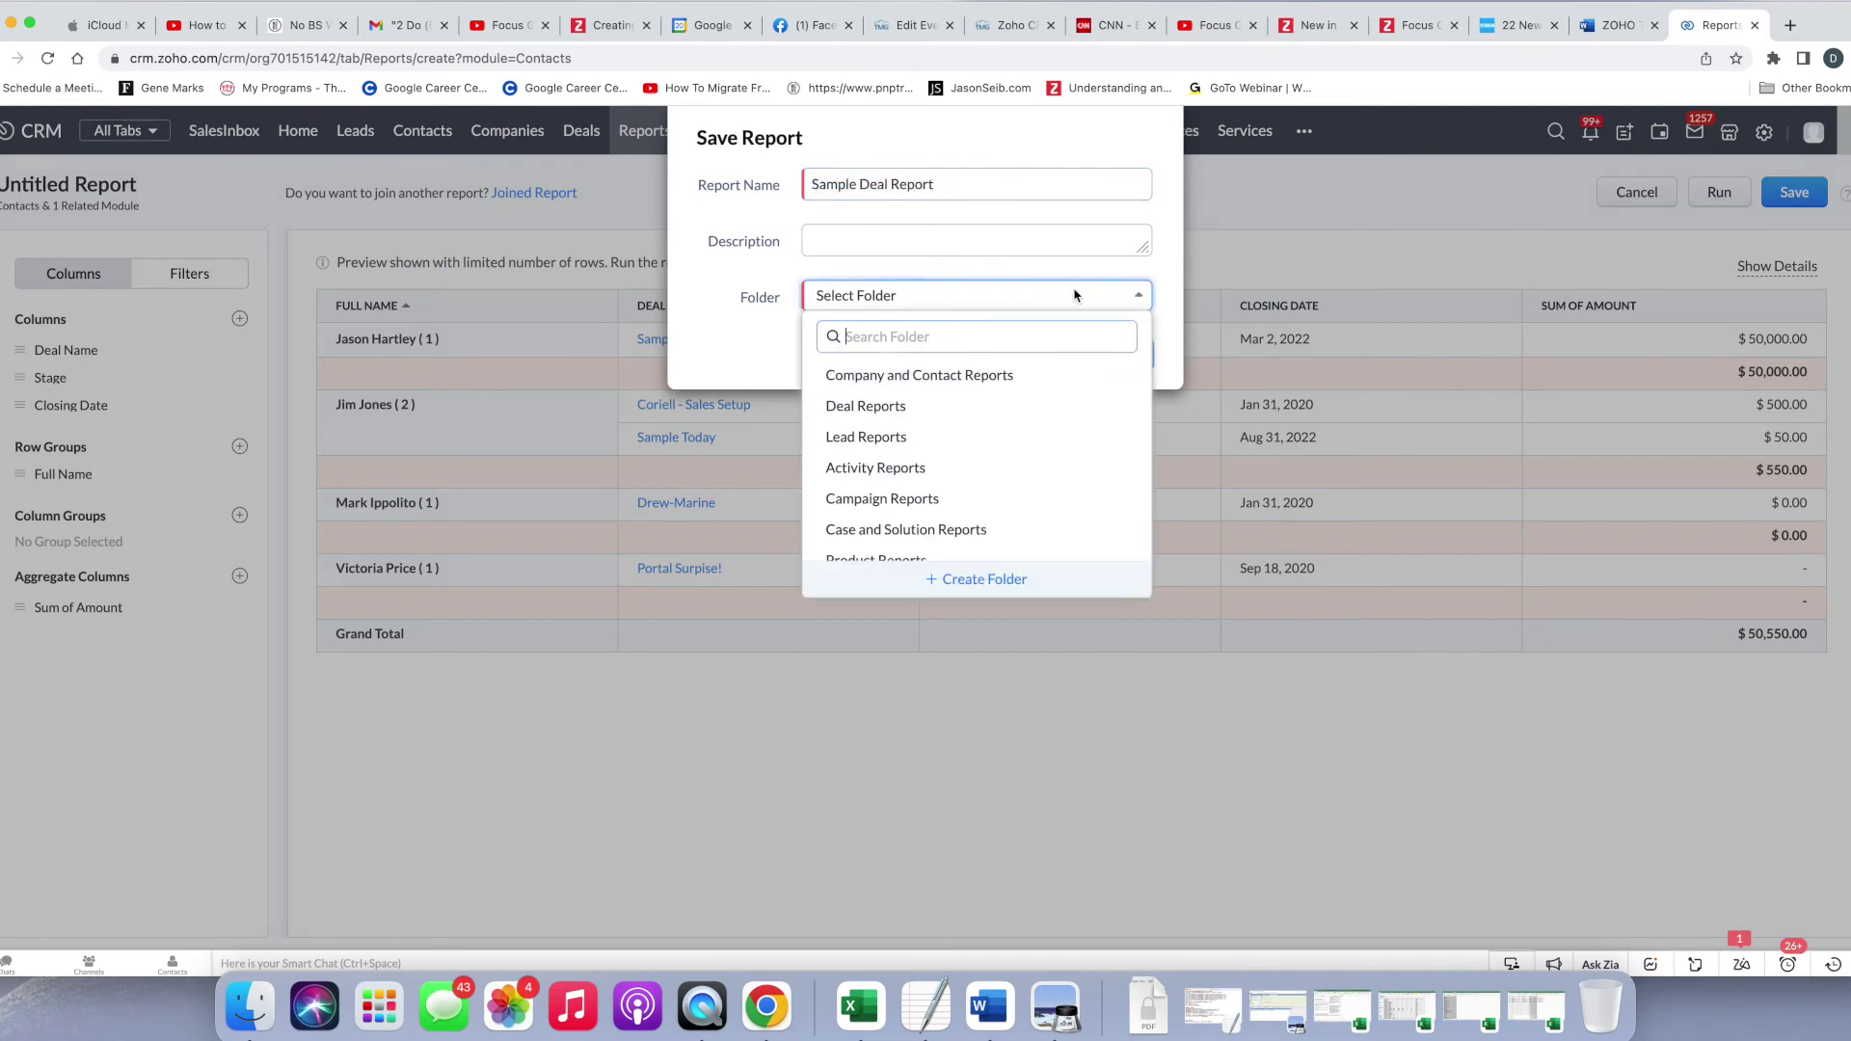
{"action": "left_click", "coordinate": [1026, 421]}
{"action": "left_click", "coordinate": [1122, 365]}
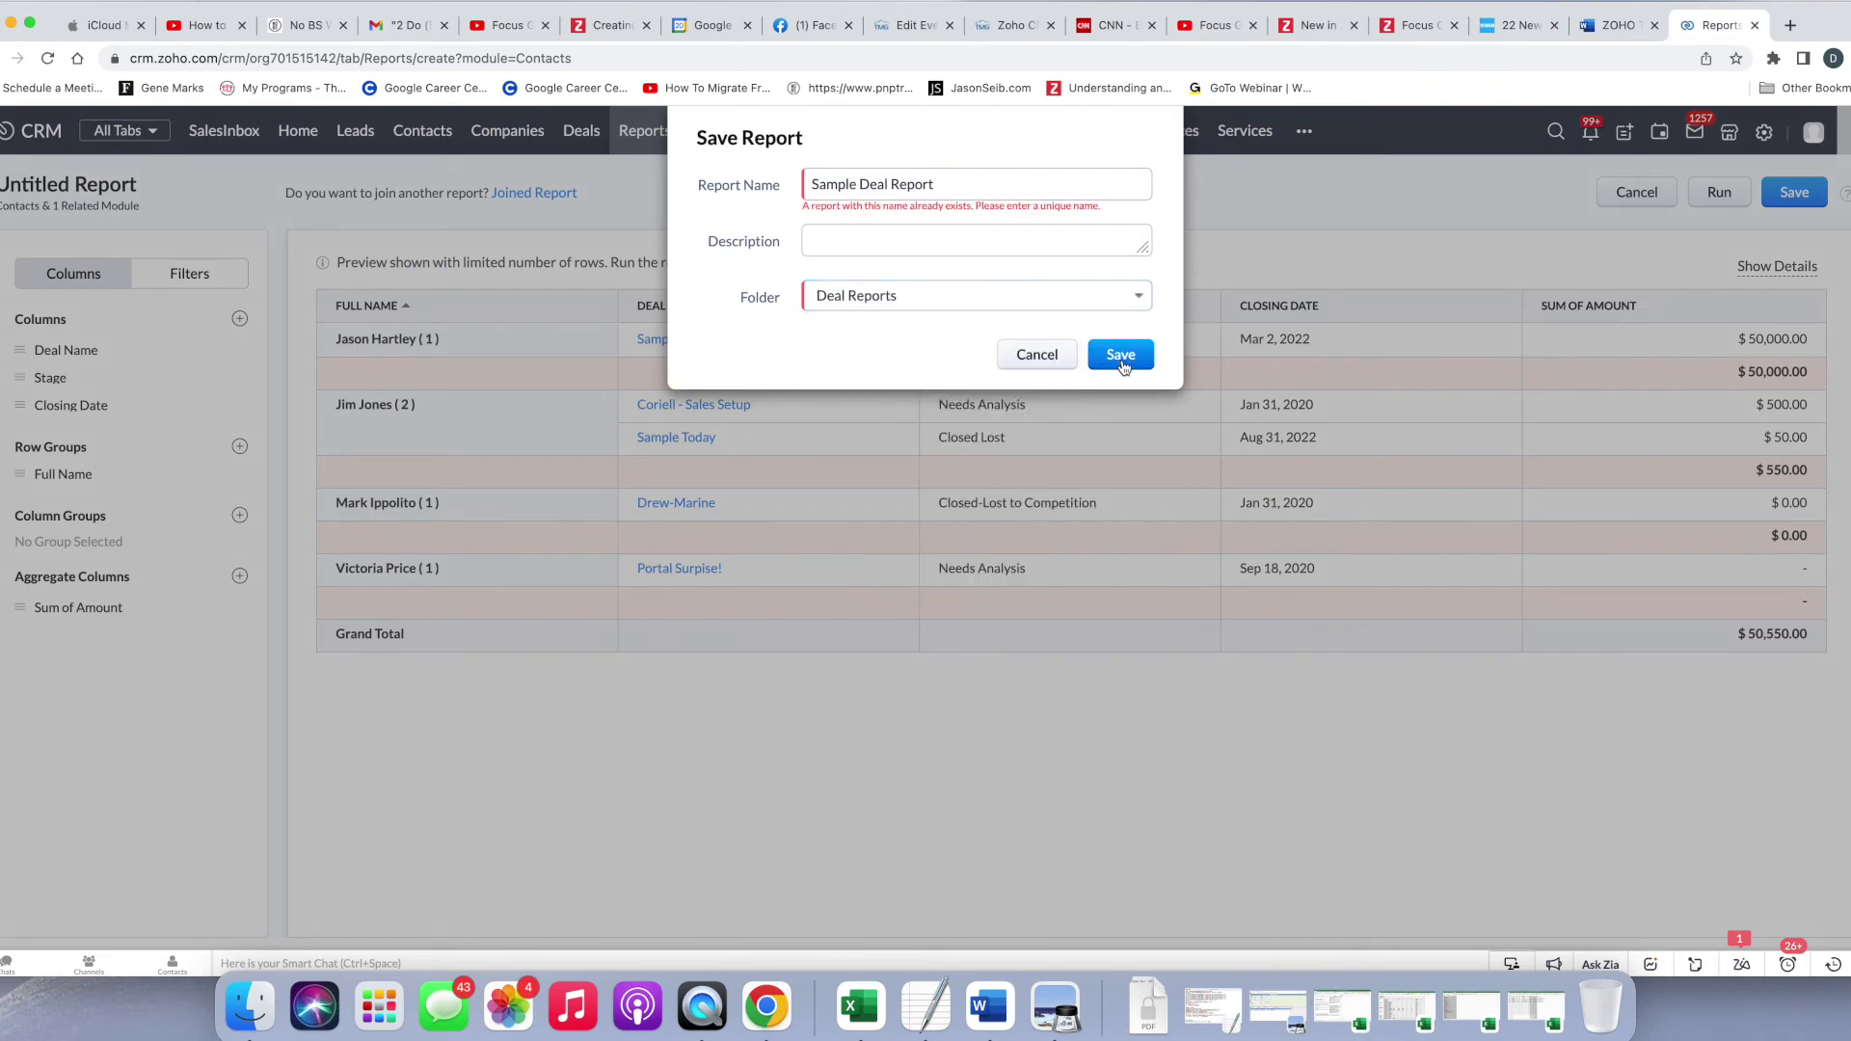
{"action": "left_click", "coordinate": [989, 181]}
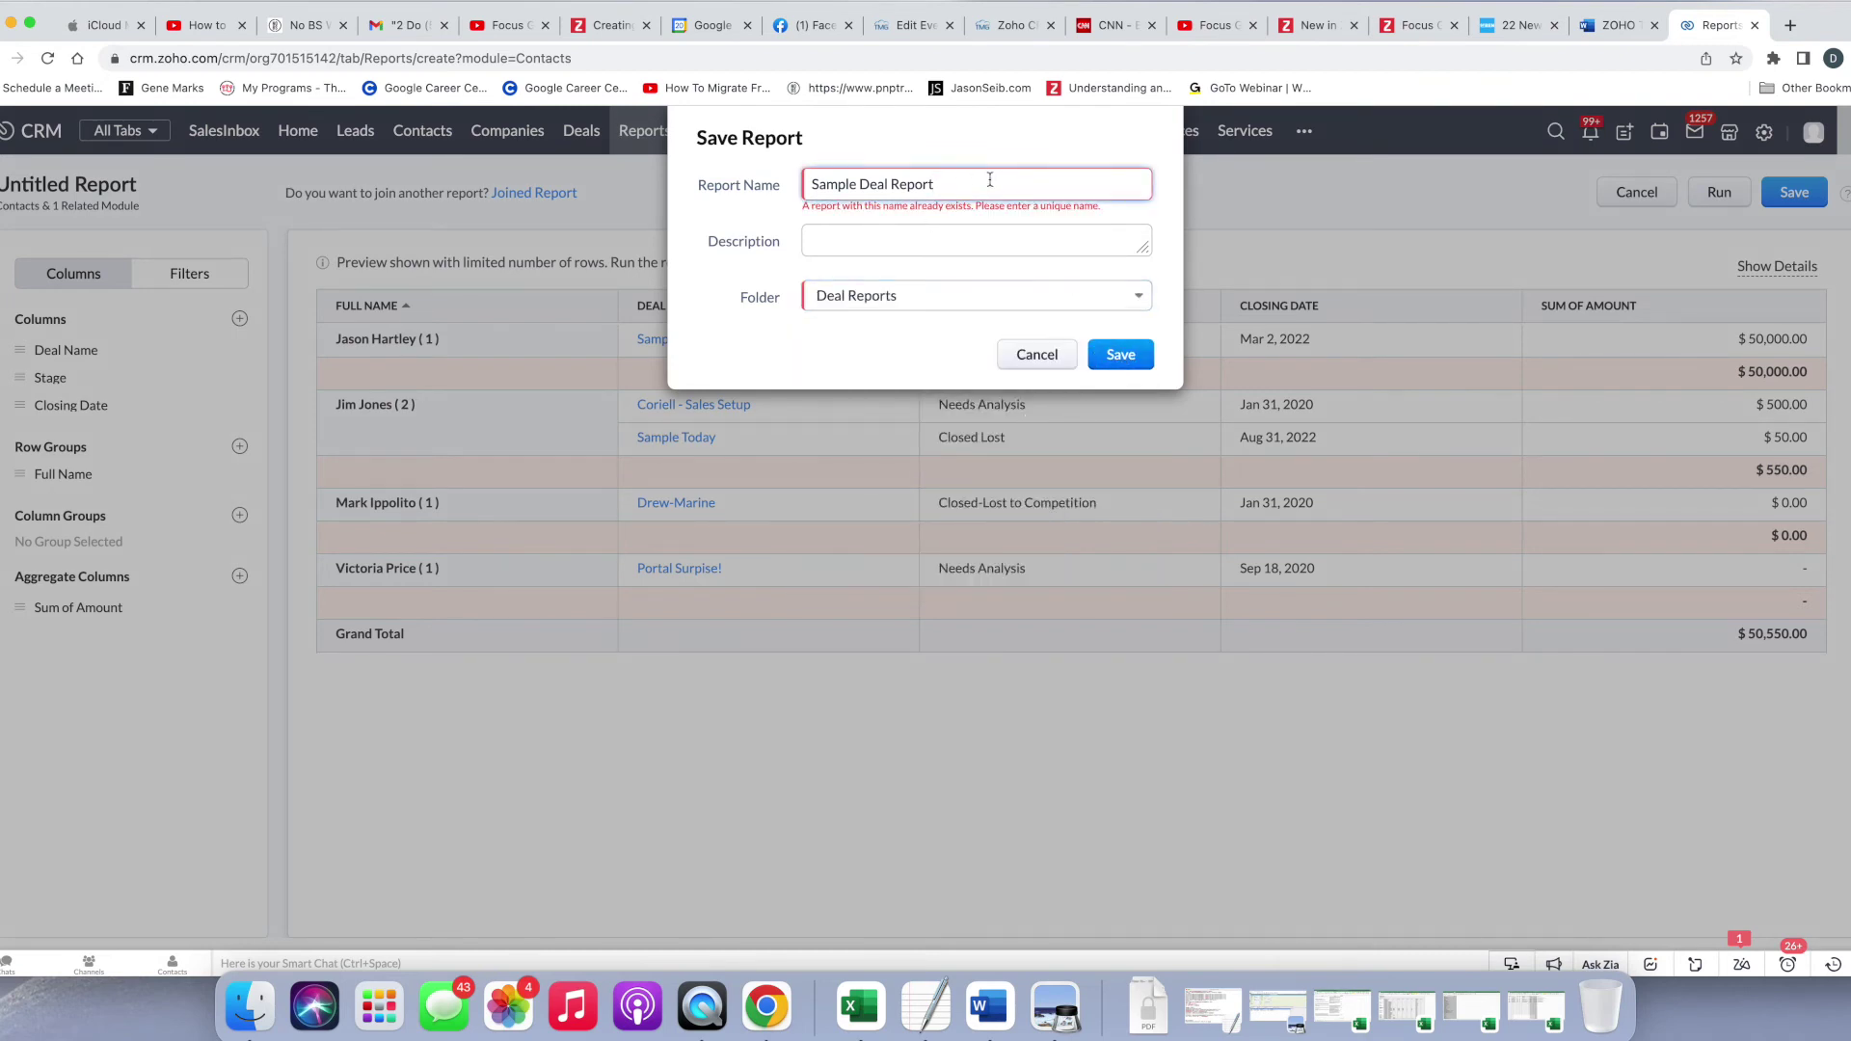
{"action": "type", "text": "1"}
{"action": "left_click", "coordinate": [1121, 355]}
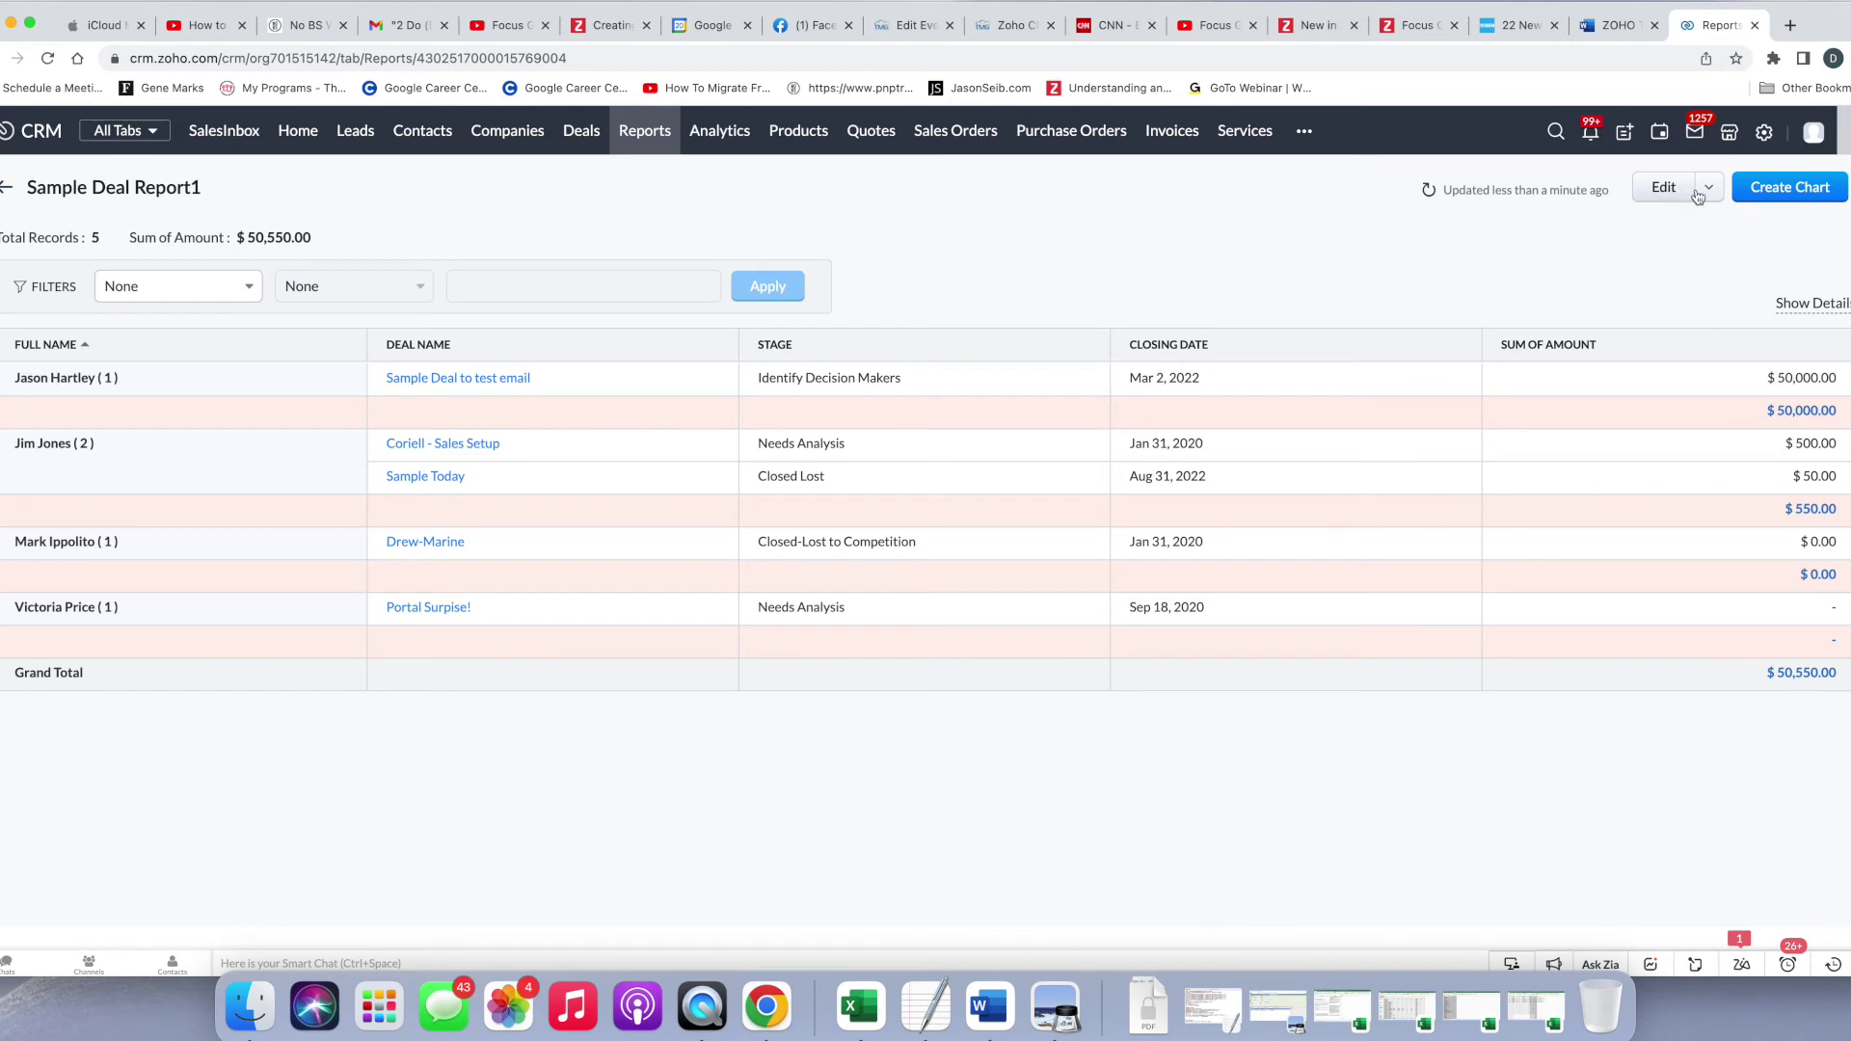
Step: Create and save a chart plotting Record Count grouped by Full Name
{"action": "left_click", "coordinate": [1818, 193]}
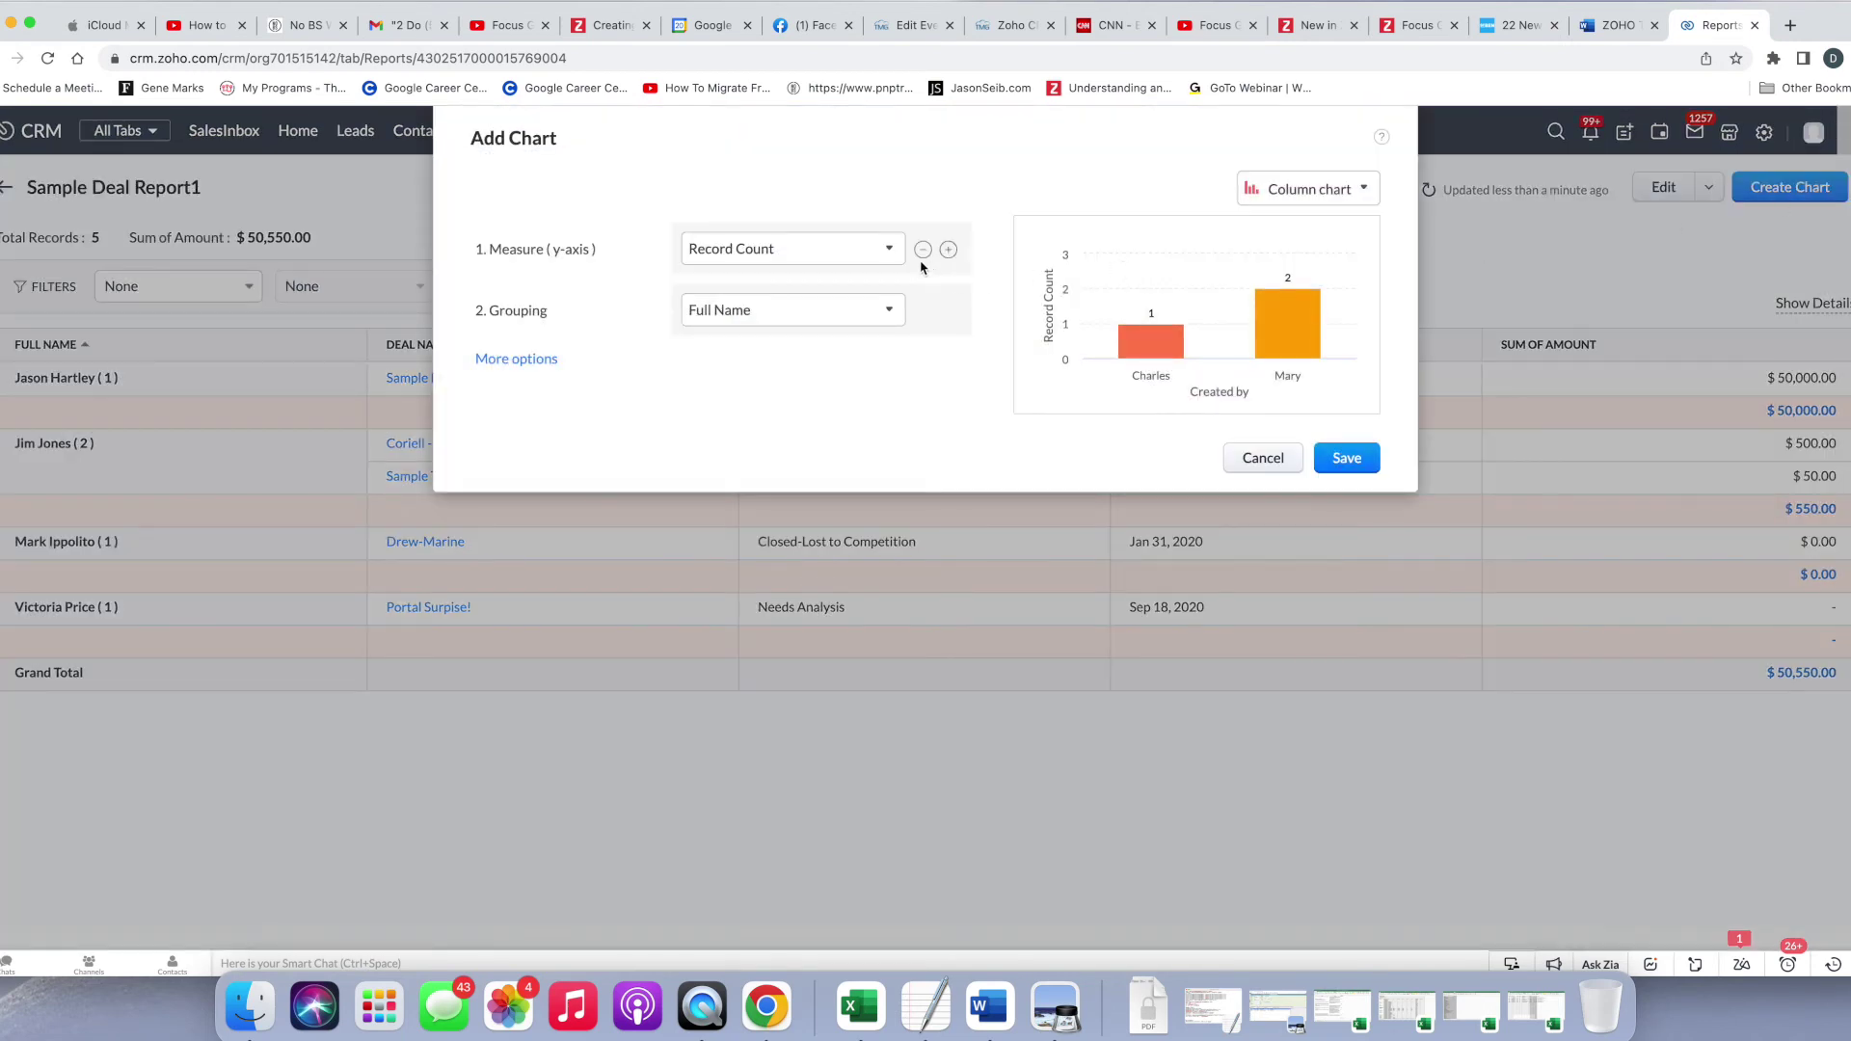
{"action": "left_click", "coordinate": [884, 252]}
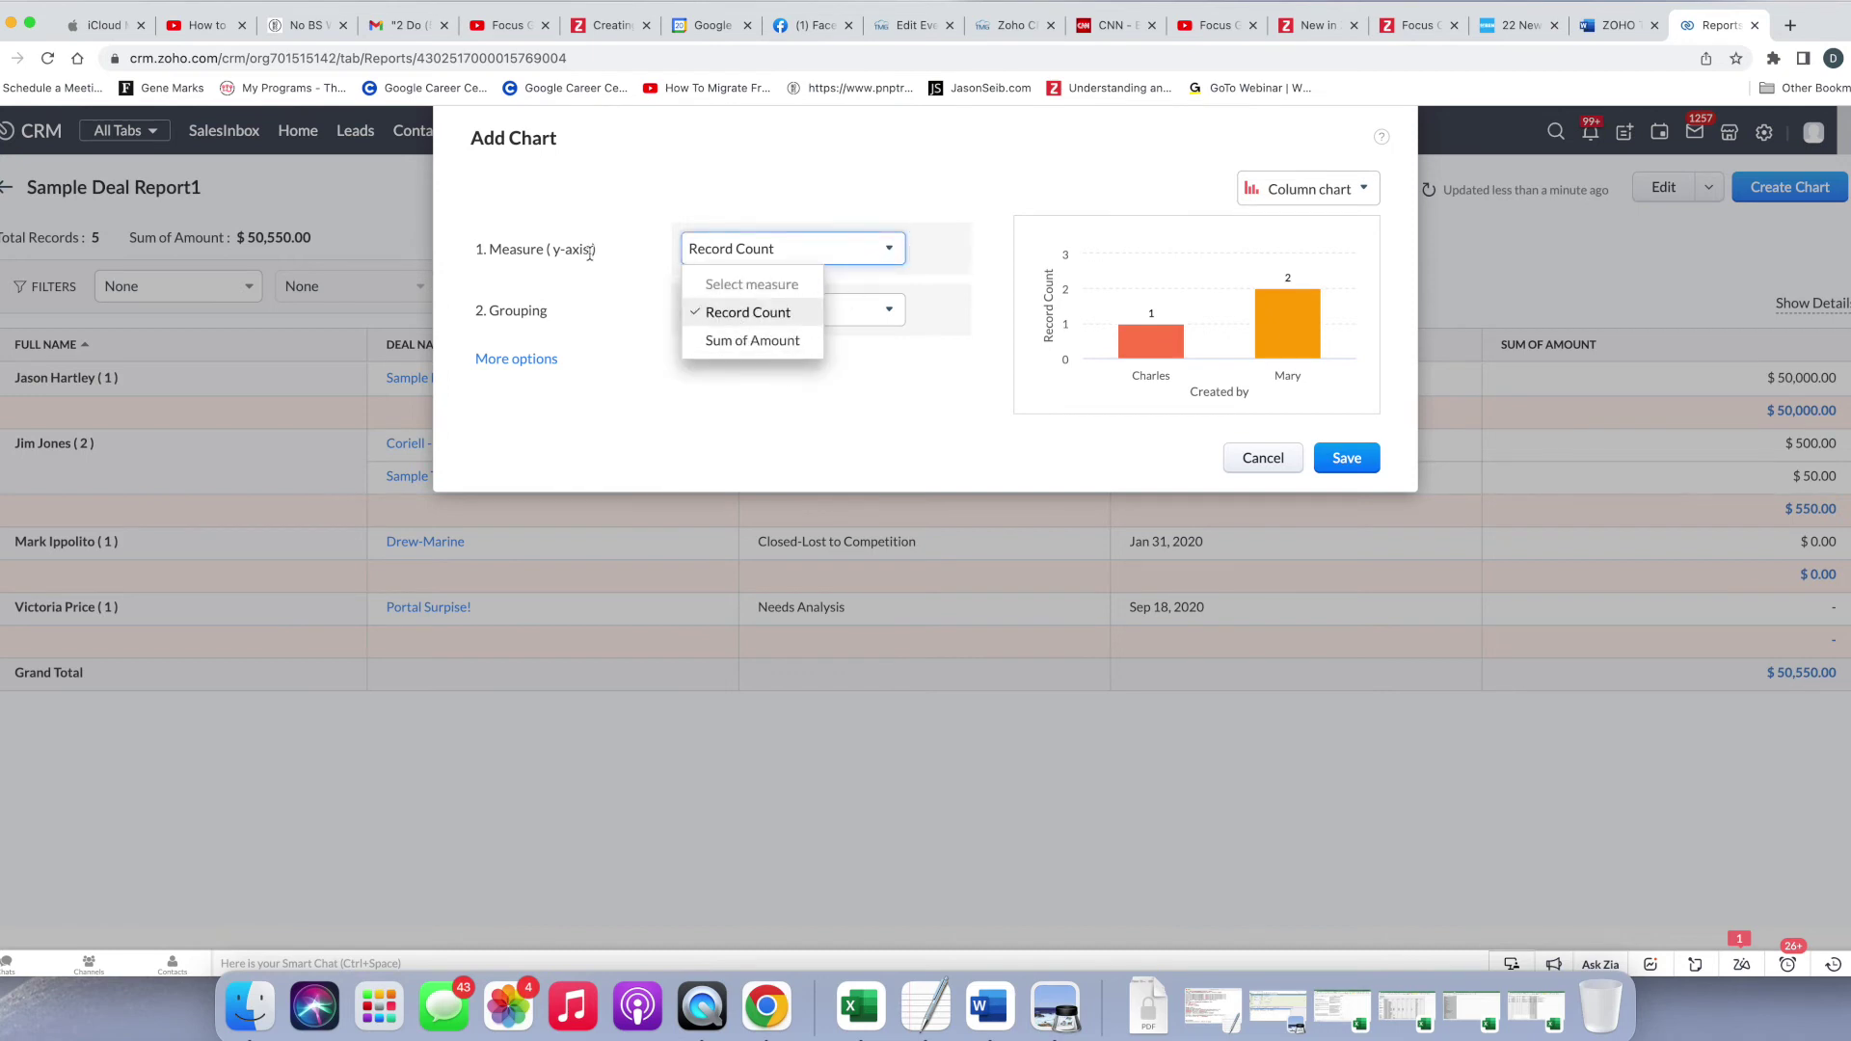
{"action": "left_click", "coordinate": [631, 252]}
{"action": "left_click", "coordinate": [780, 312]}
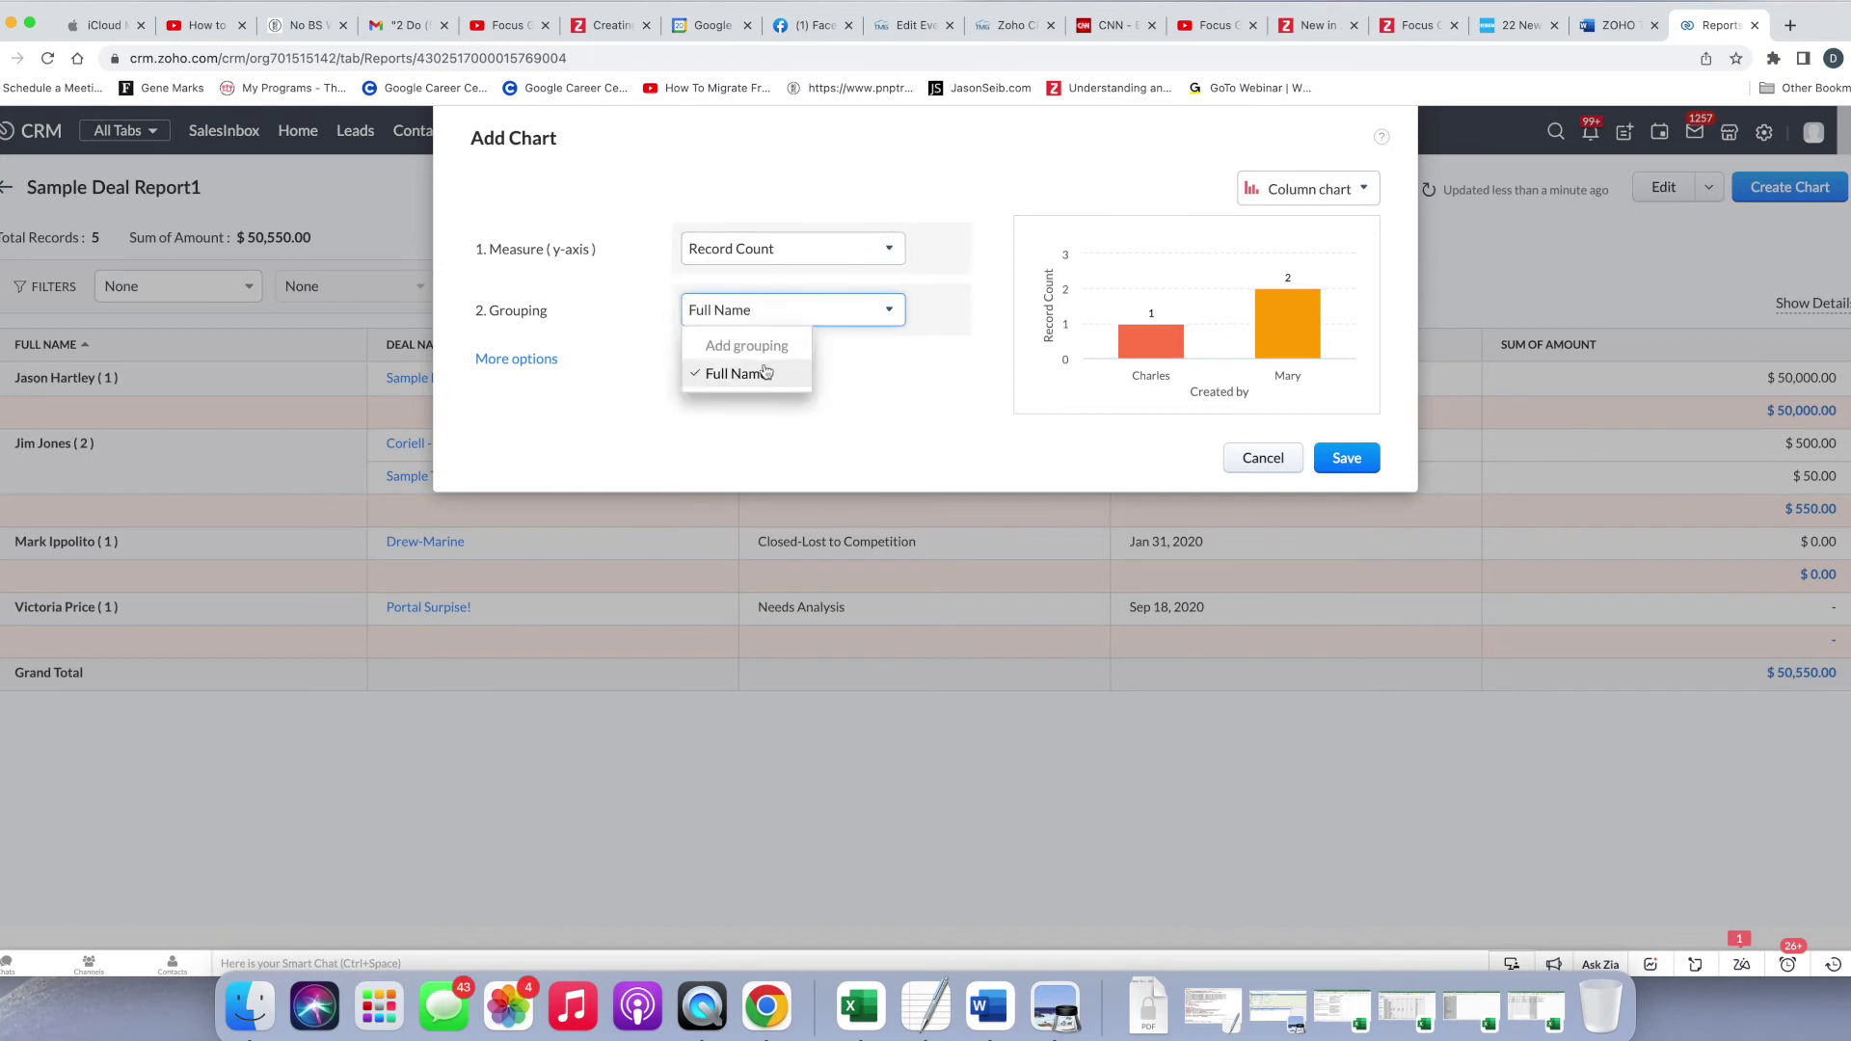
{"action": "left_click", "coordinate": [617, 342]}
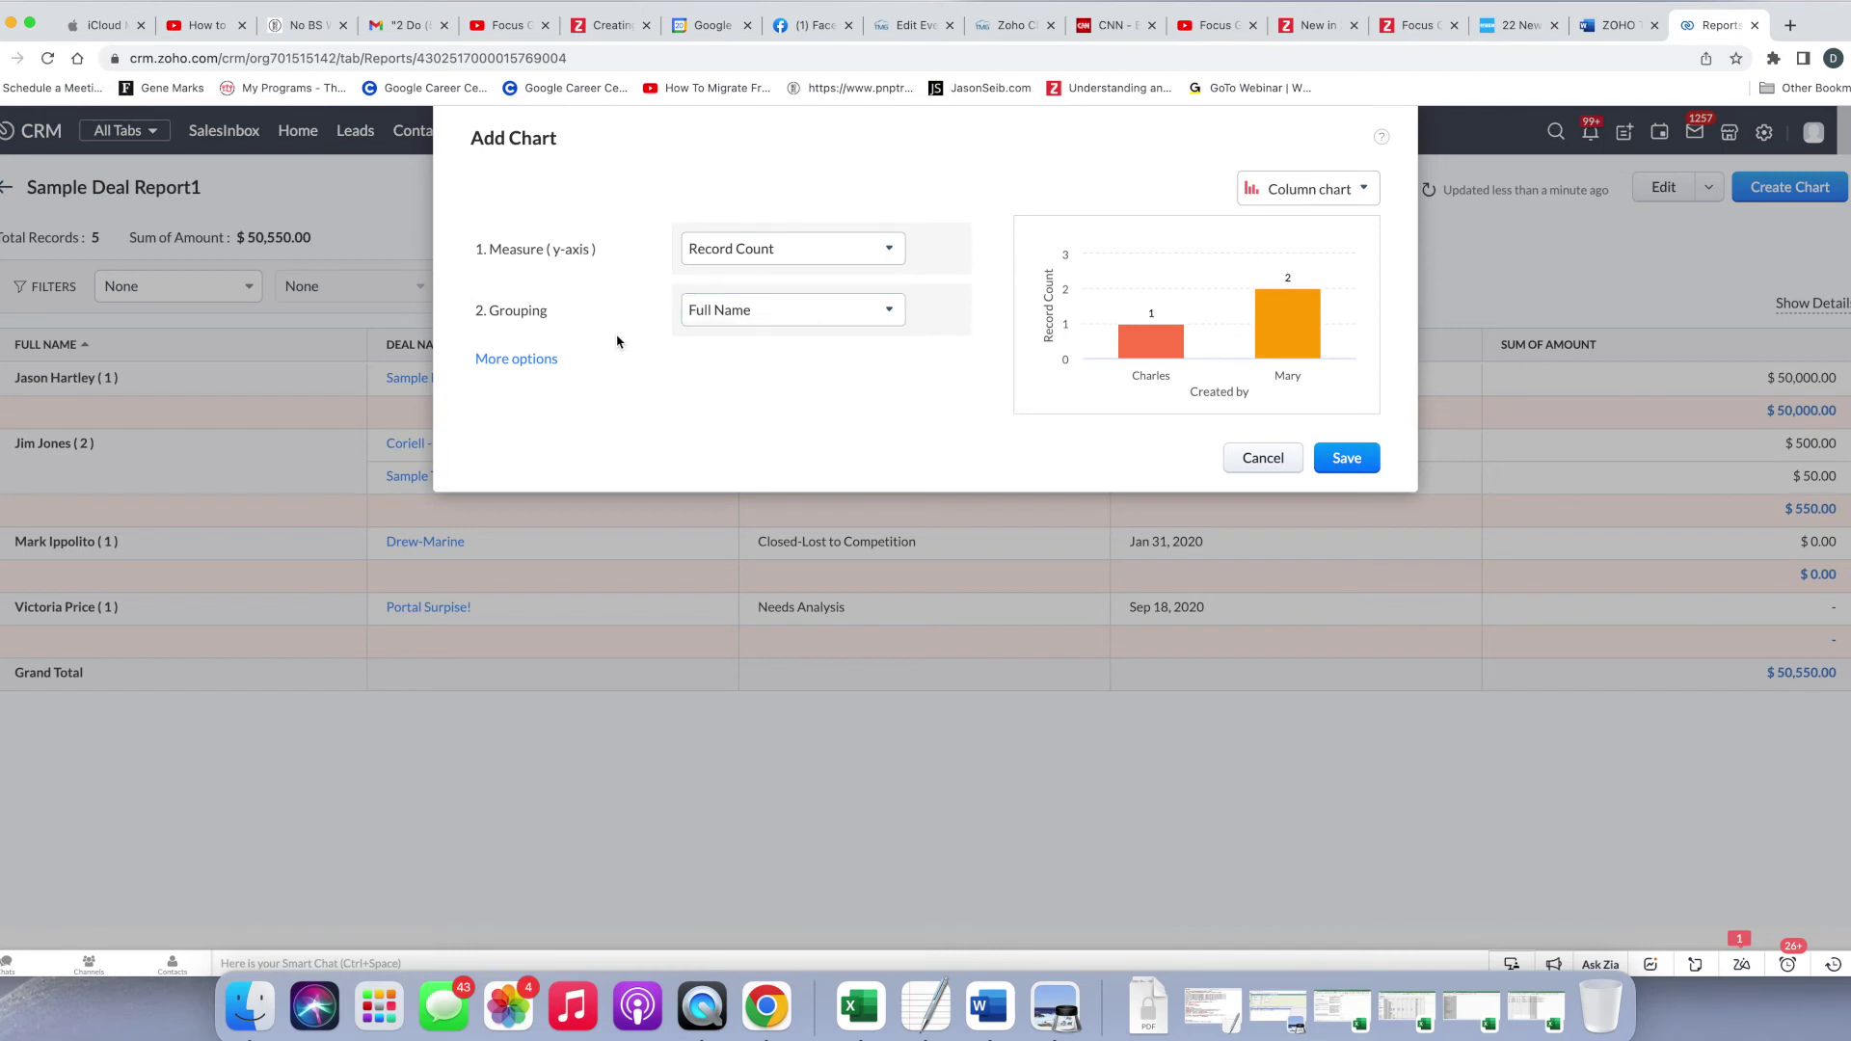
{"action": "left_click", "coordinate": [1345, 460]}
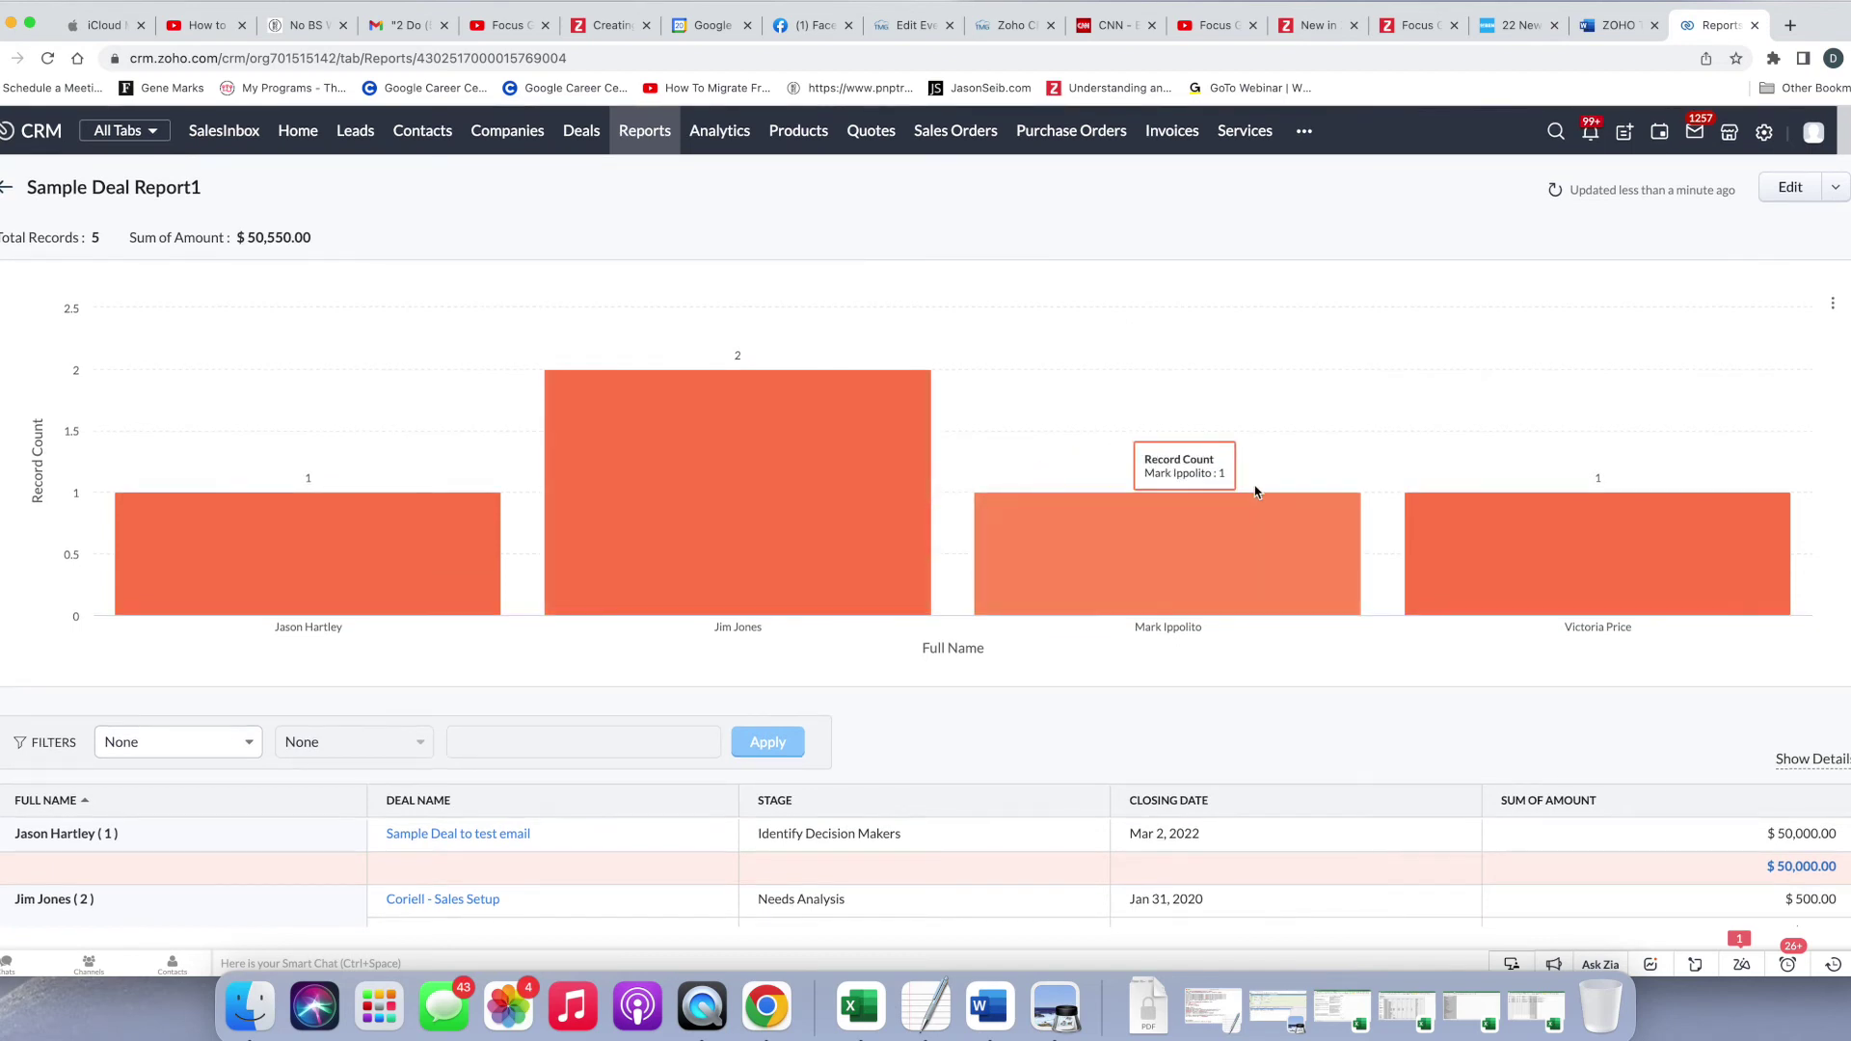
Step: Look through the report's Edit actions menu and the chart's options menu without changing anything
{"action": "left_click", "coordinate": [1836, 191]}
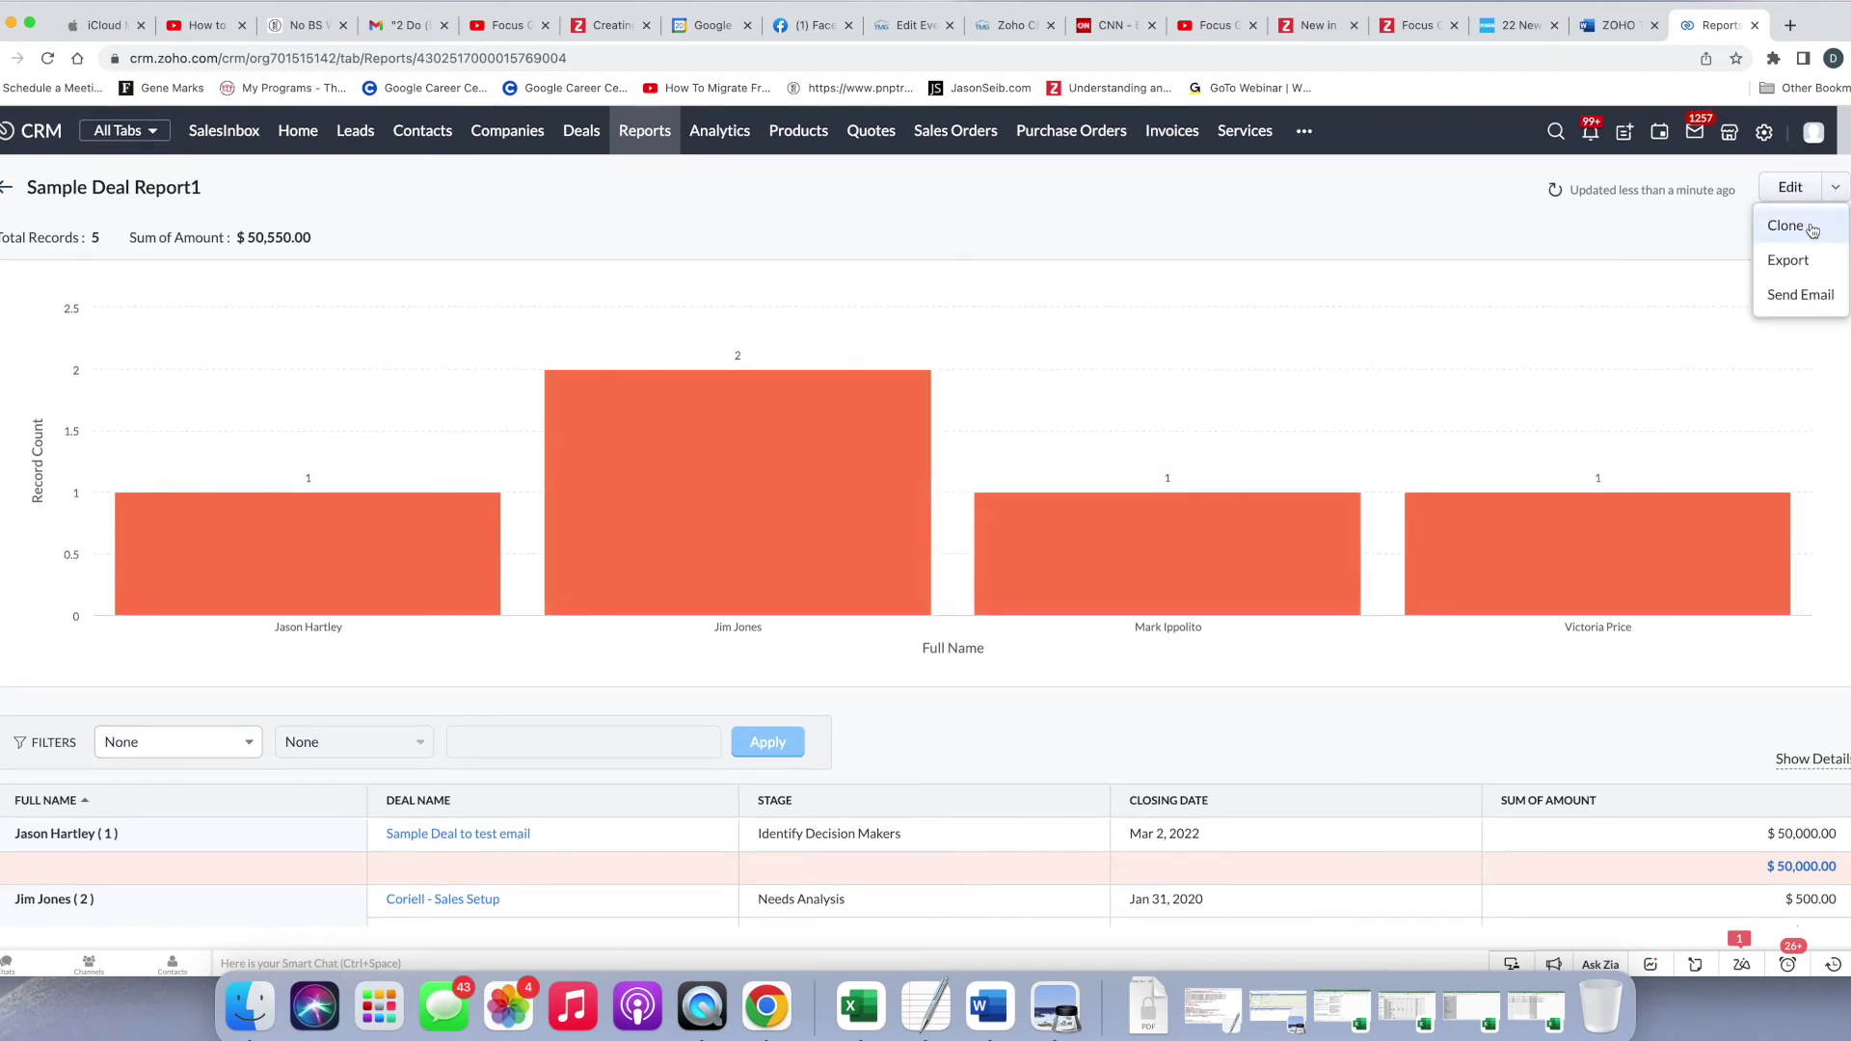
{"action": "left_click", "coordinate": [1618, 227]}
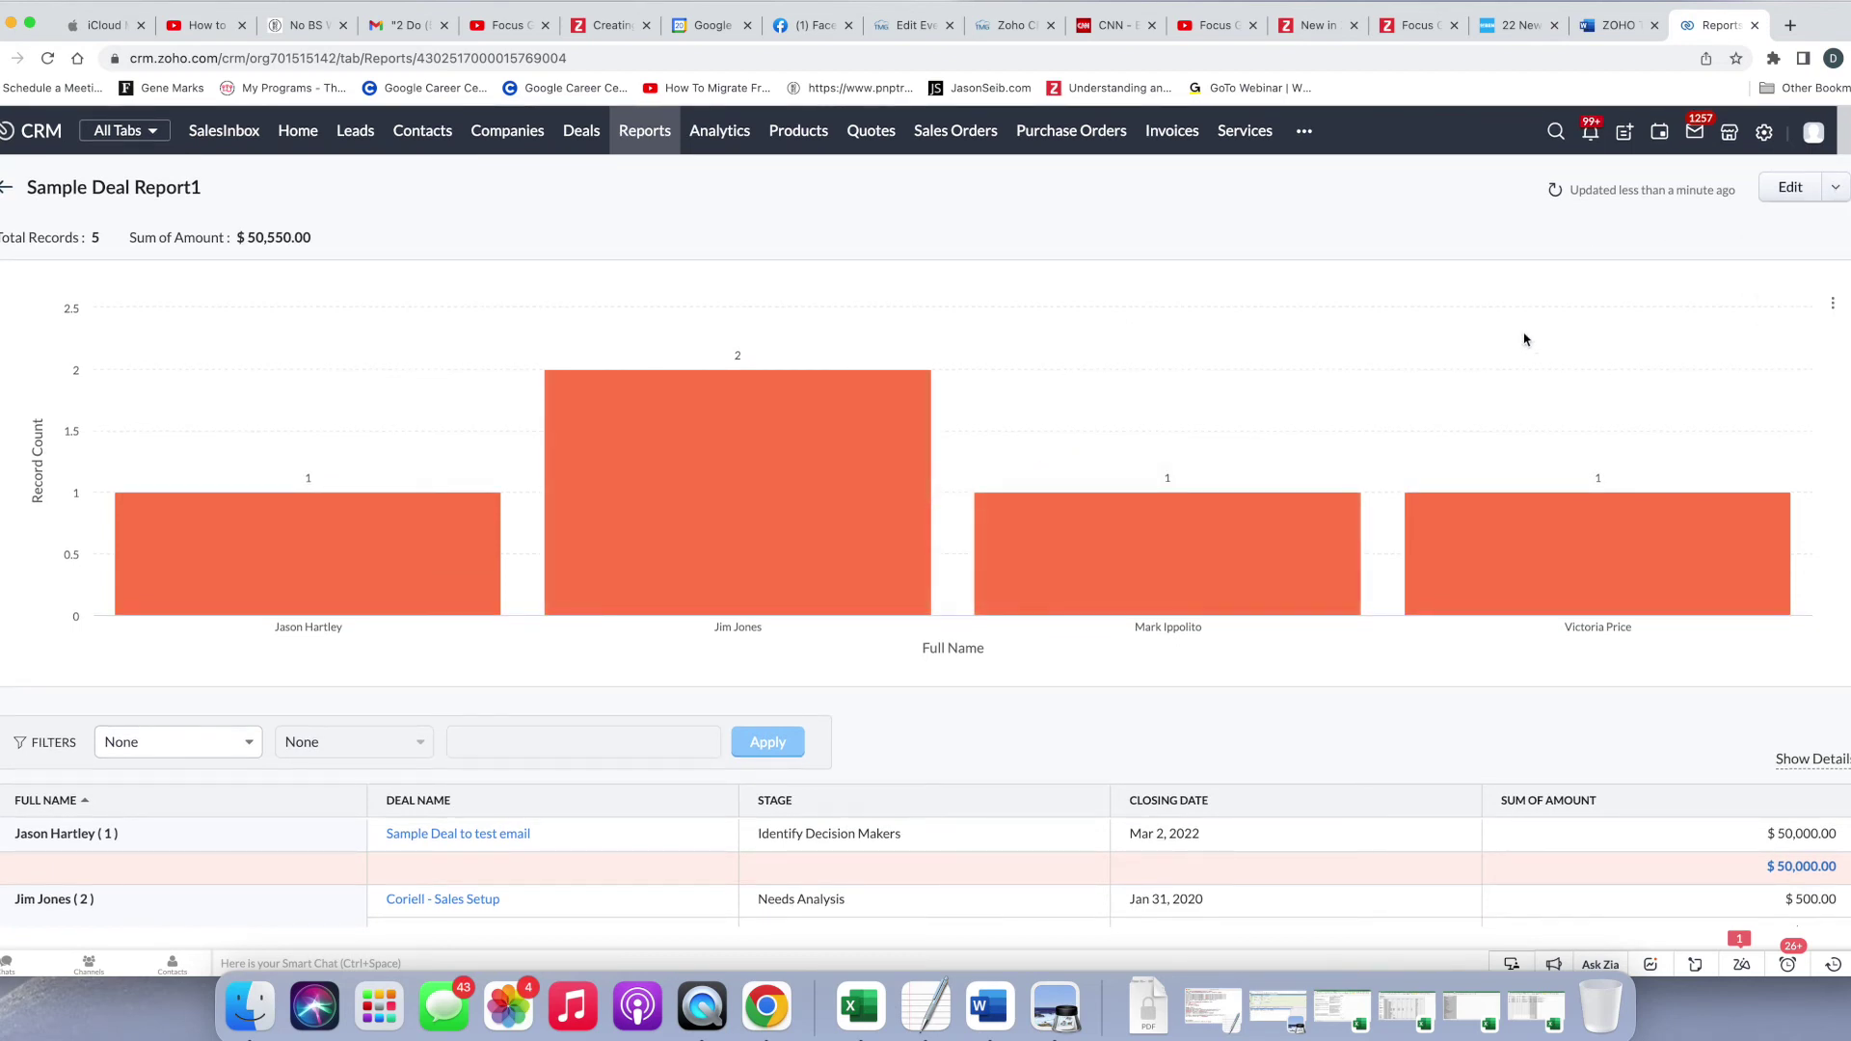
{"action": "left_click", "coordinate": [1833, 305]}
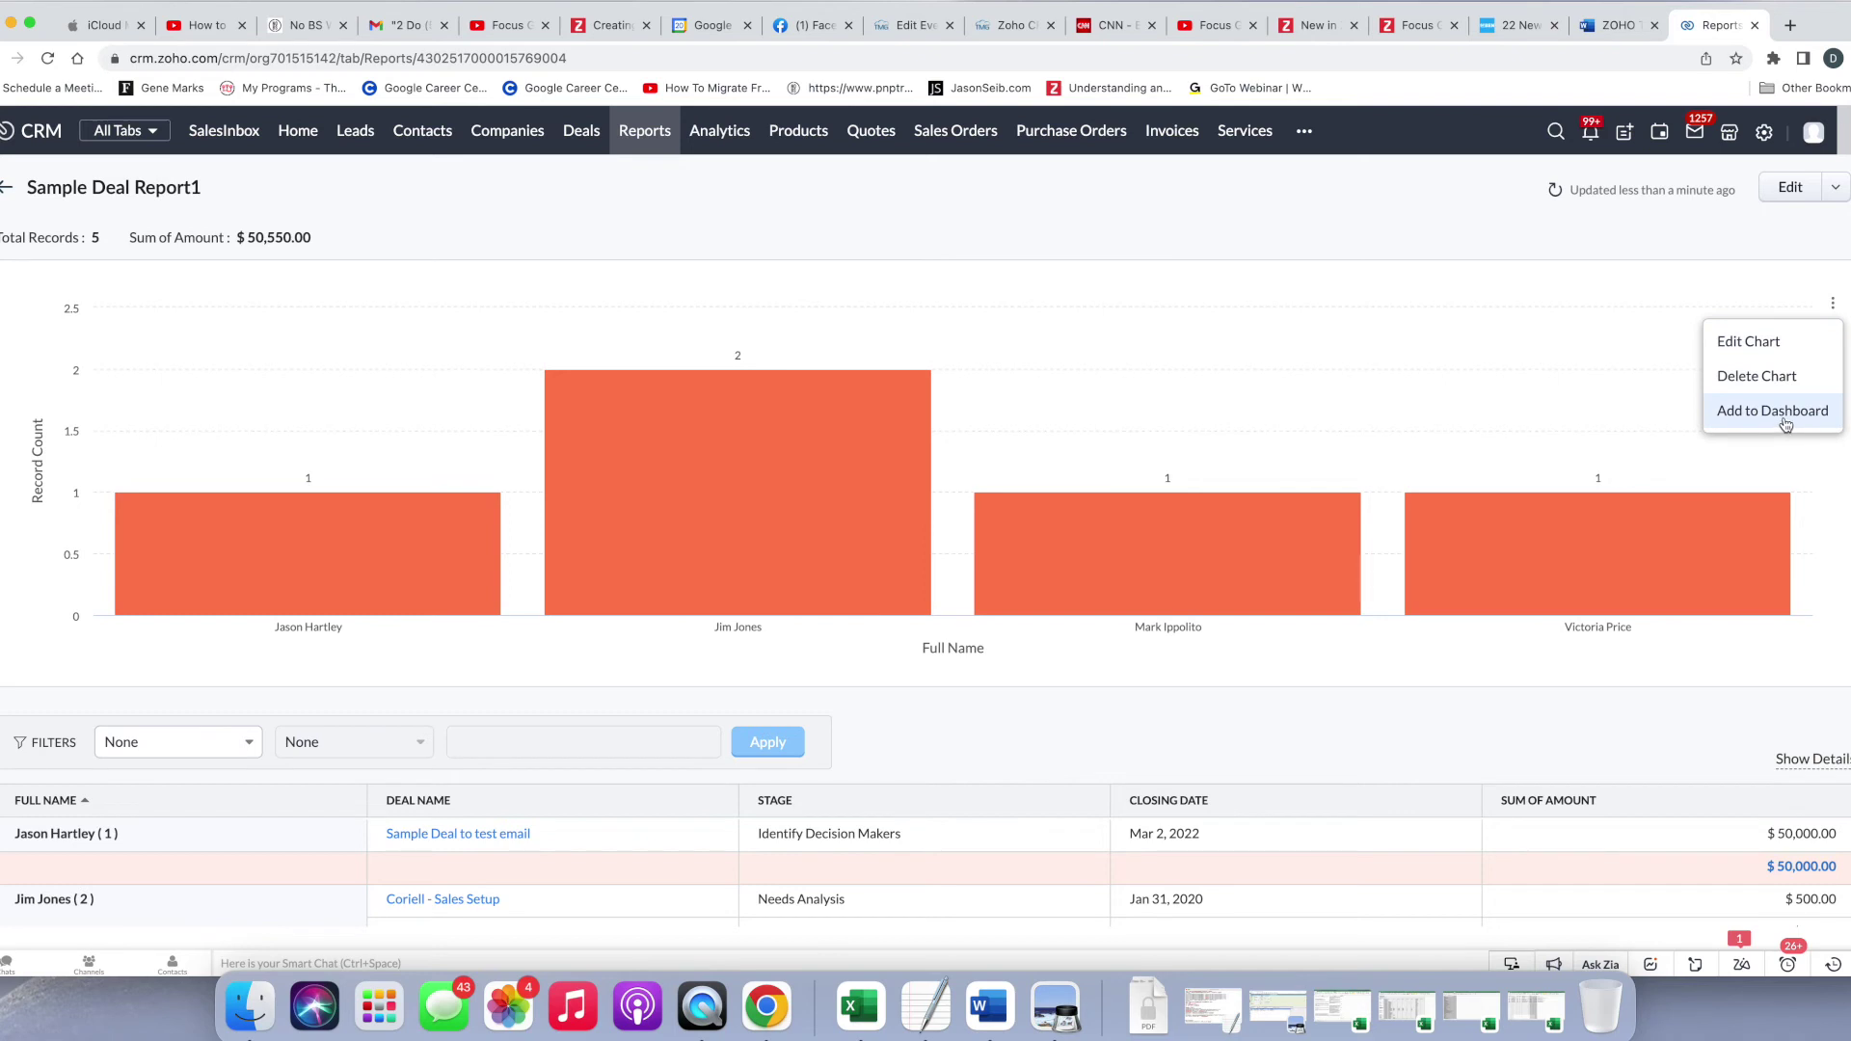
{"action": "left_click", "coordinate": [1722, 221]}
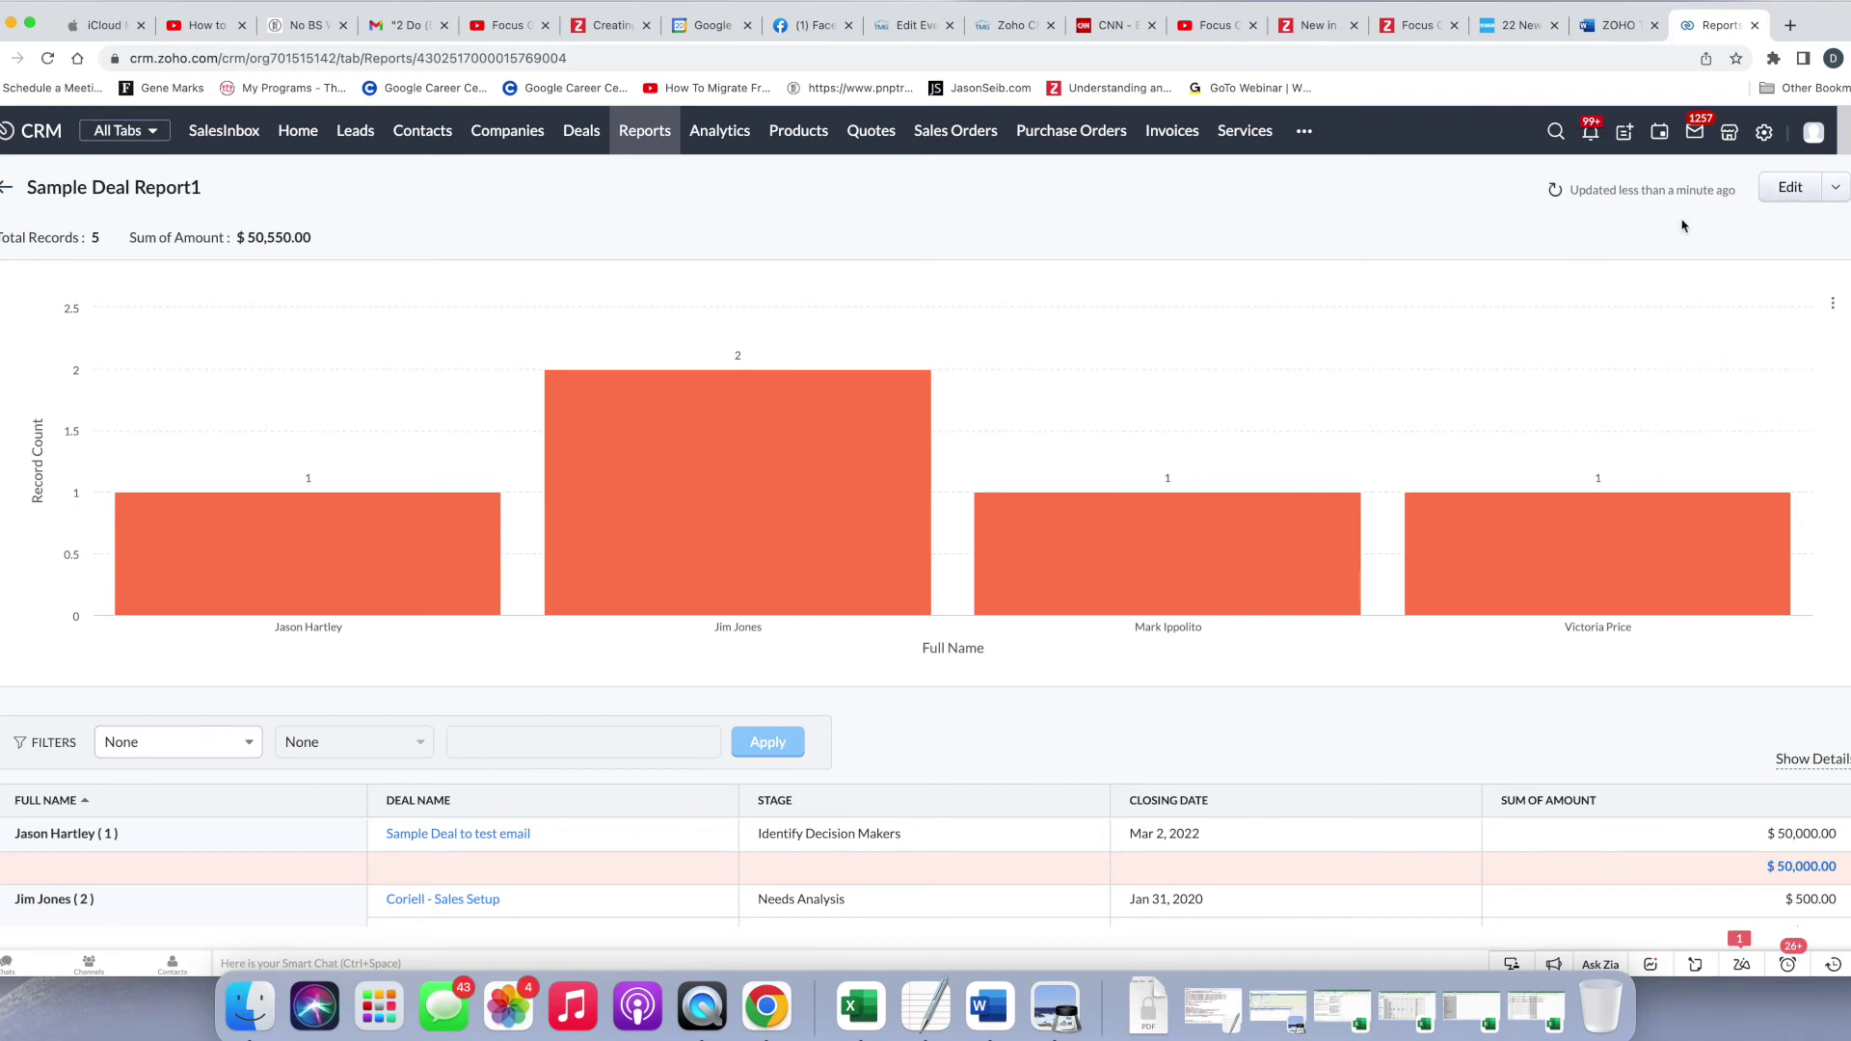
Step: Return to the reports list, open Sample Deal Report1, and show its Edit dropdown actions
{"action": "left_click", "coordinate": [5, 193]}
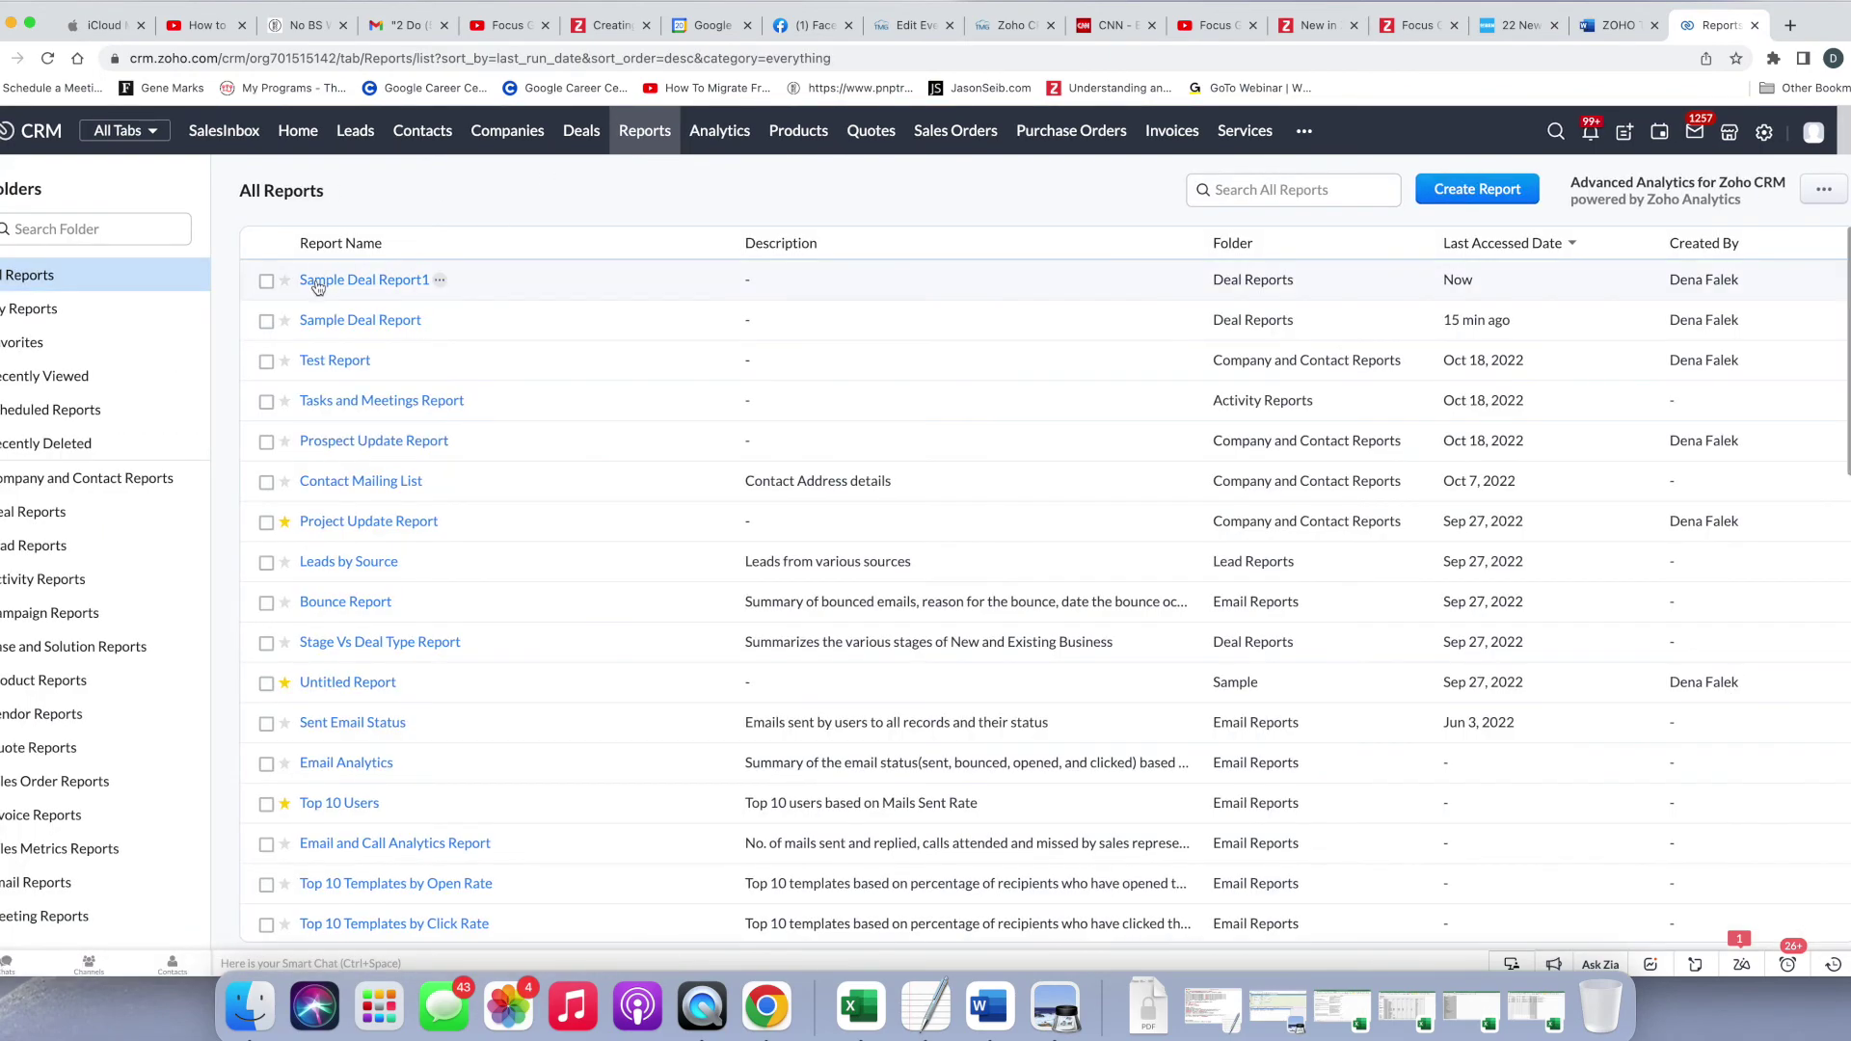
{"action": "left_click", "coordinate": [314, 279]}
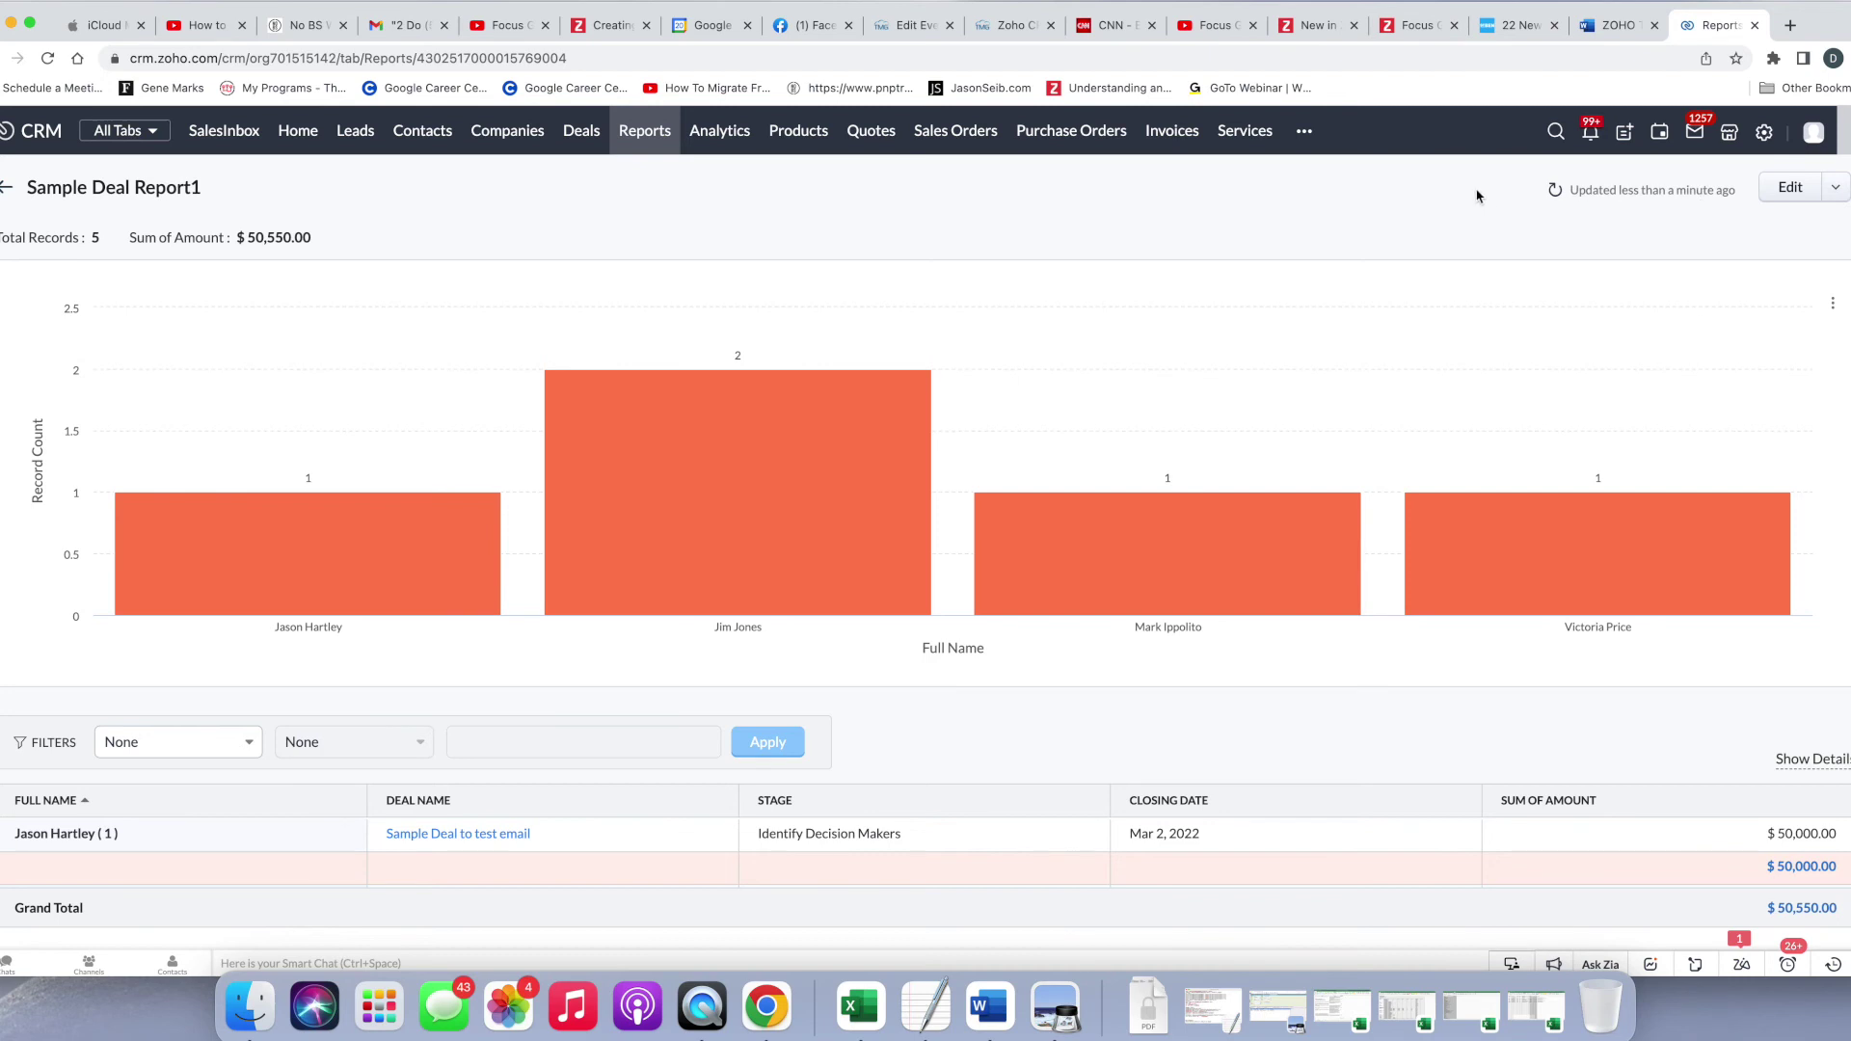
{"action": "left_click", "coordinate": [1836, 191]}
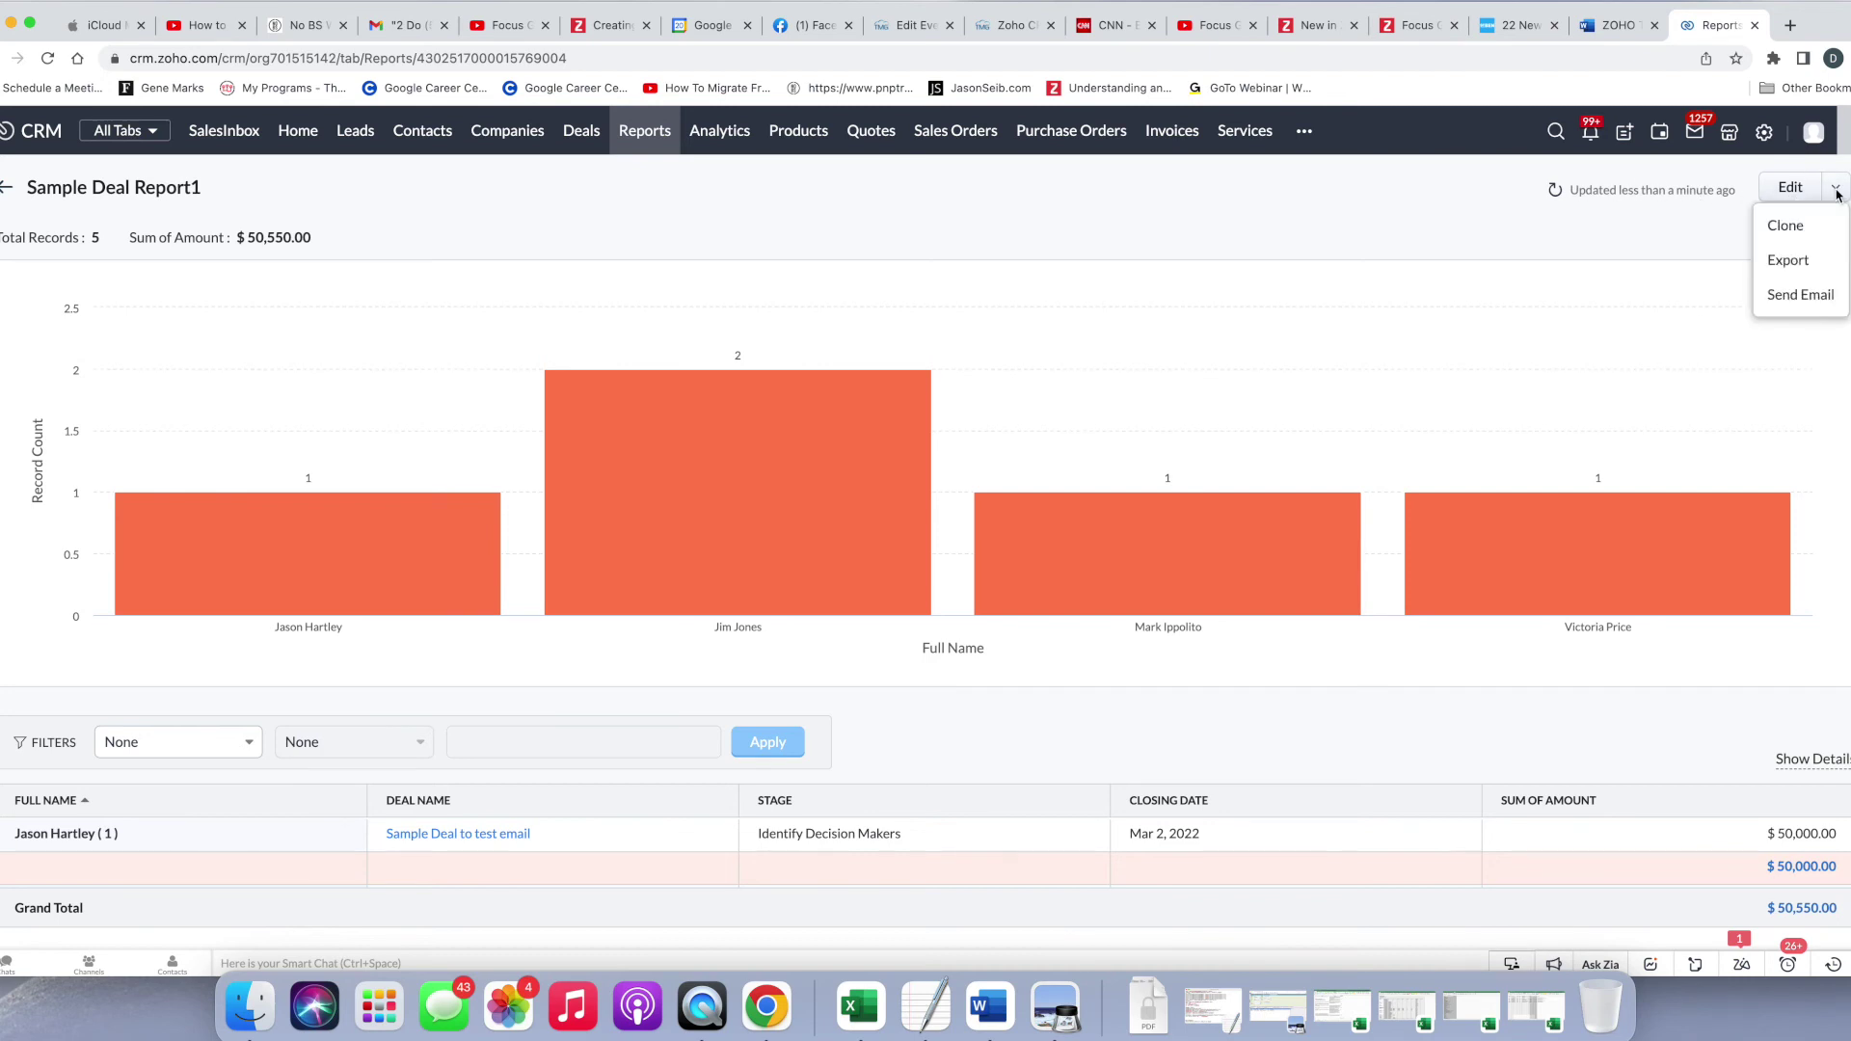
Step: Open Export for Sample Deal Report1 and choose Excel as the file format
{"action": "left_click", "coordinate": [1785, 261]}
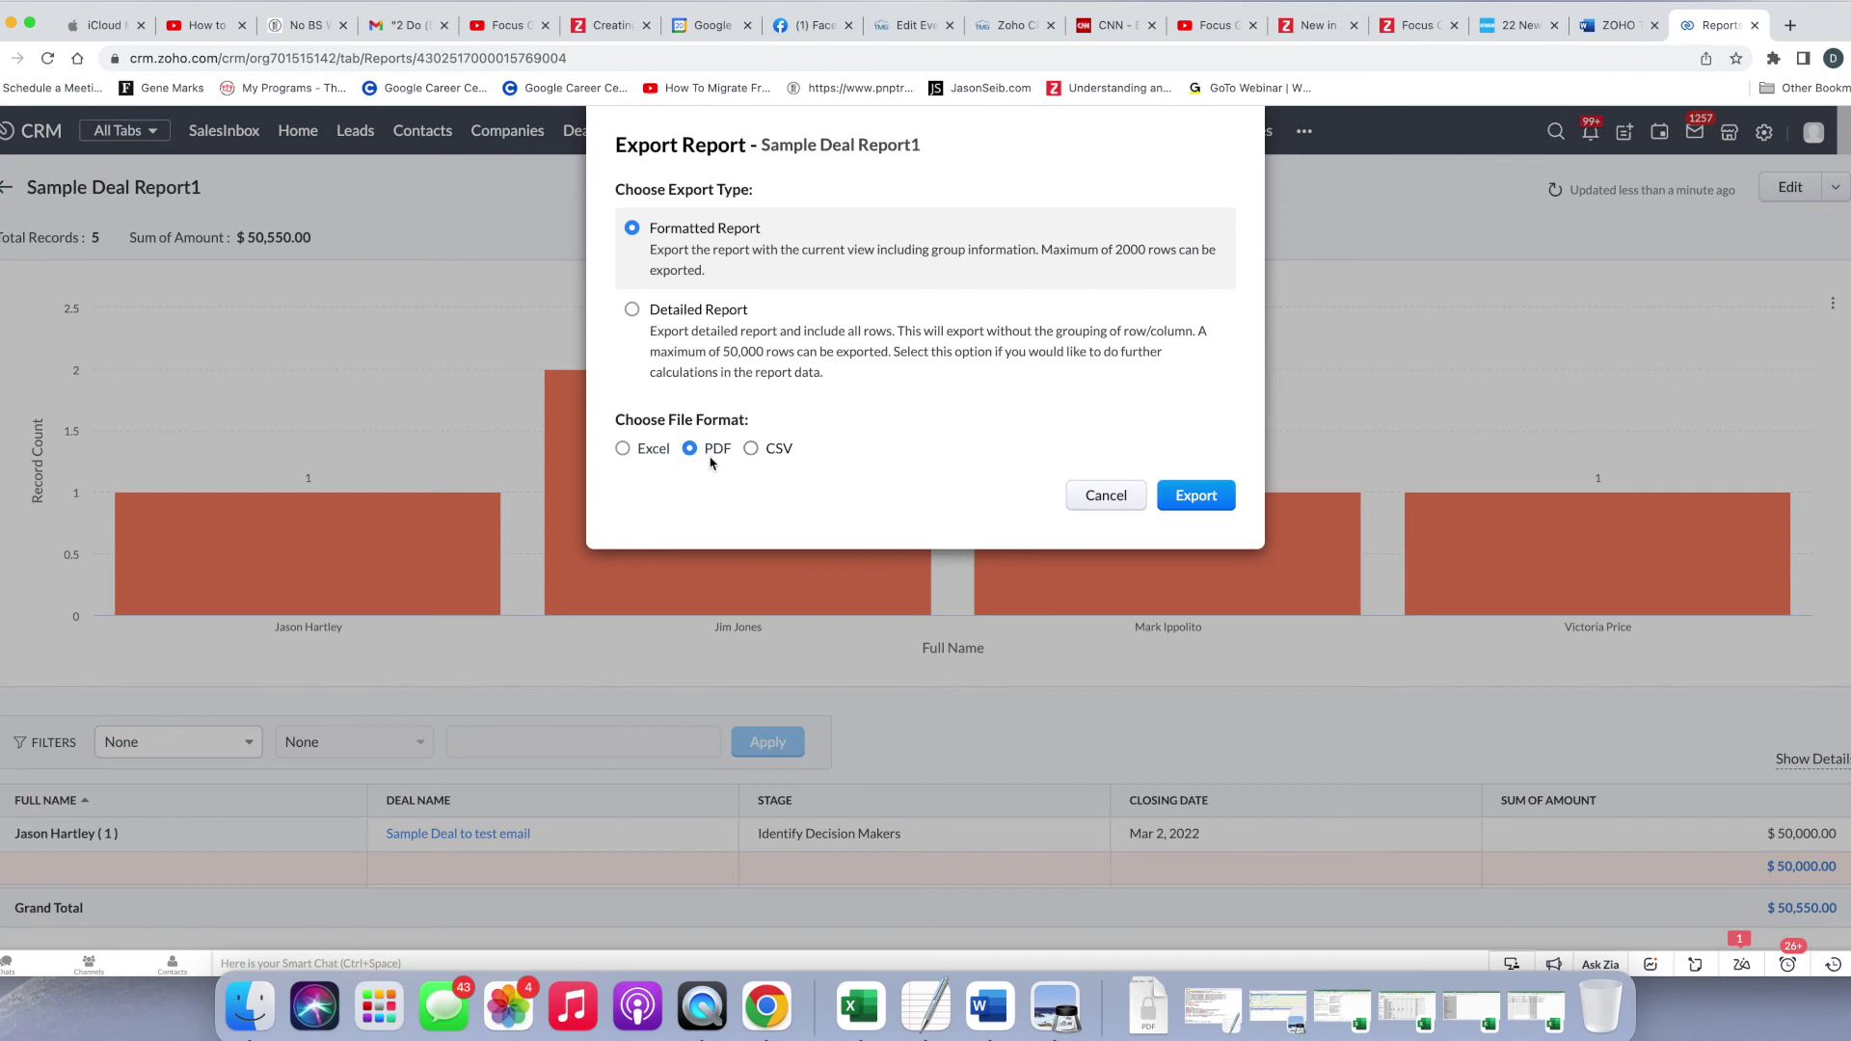
{"action": "left_click", "coordinate": [623, 449]}
Step: Choose Detailed Report as the export type, keeping Excel format
{"action": "left_click", "coordinate": [633, 310]}
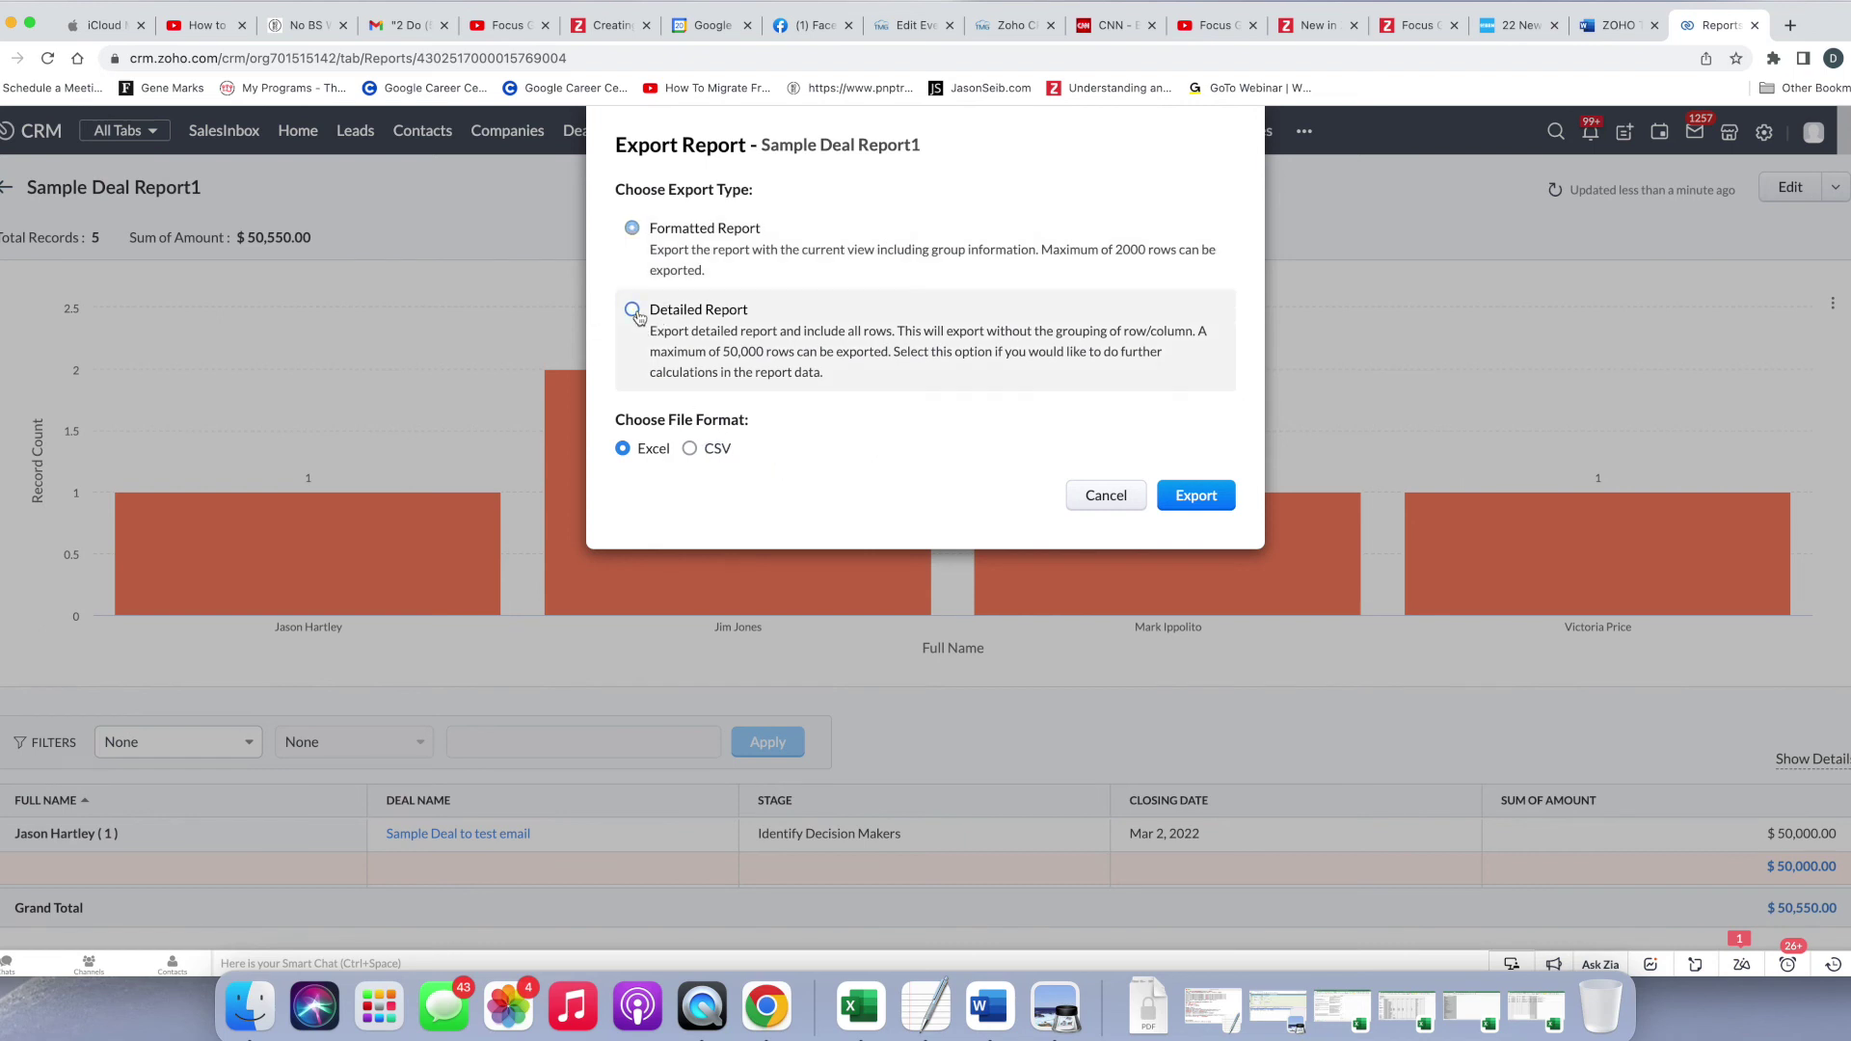